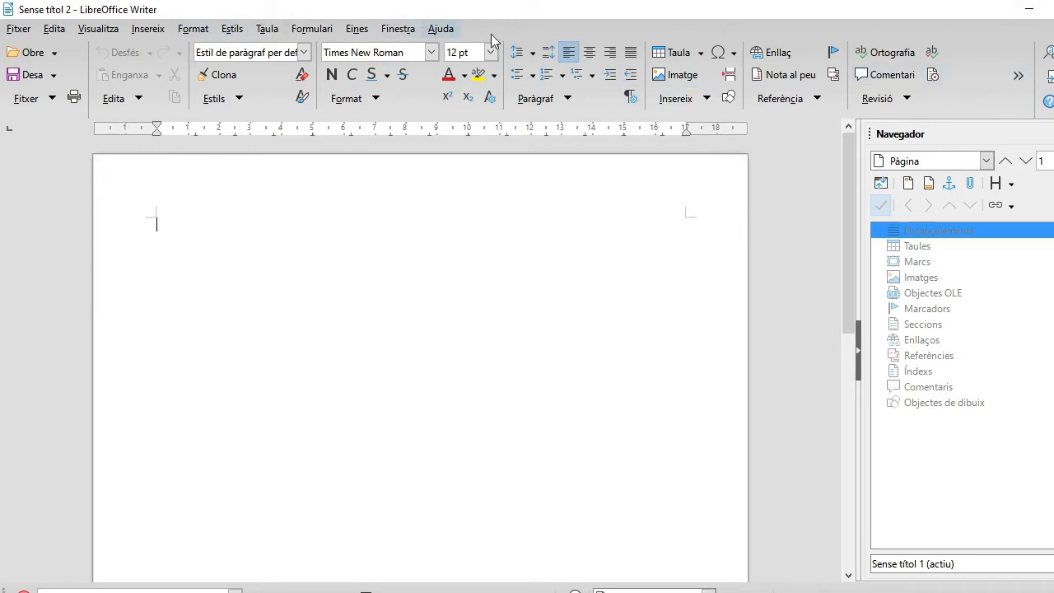
Step: View the program's version, build and environment information and close it
{"action": "left_click", "coordinate": [440, 29]}
{"action": "left_click", "coordinate": [497, 289]}
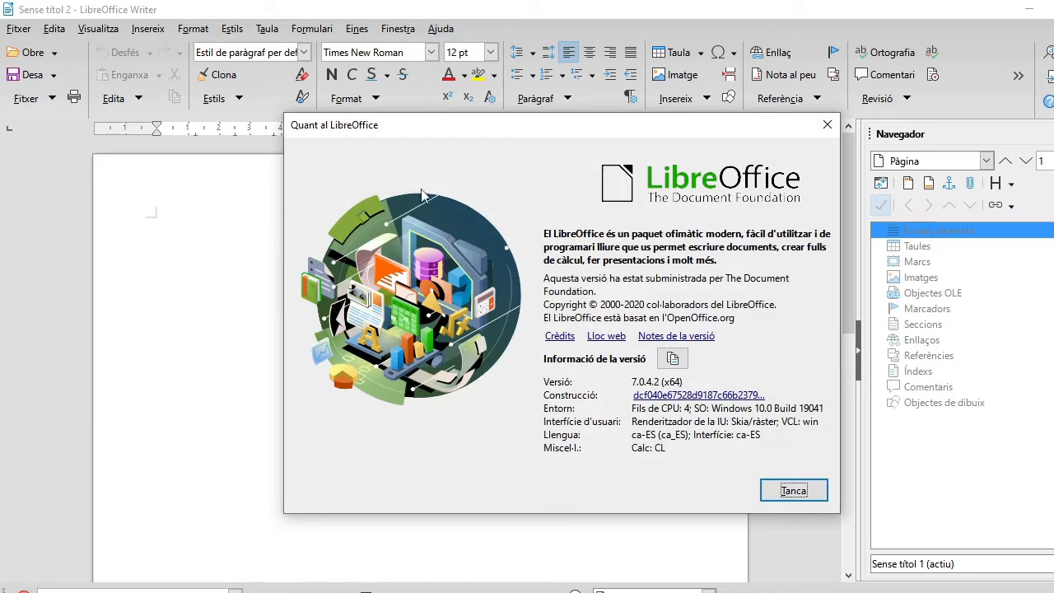
{"action": "left_click", "coordinate": [829, 127]}
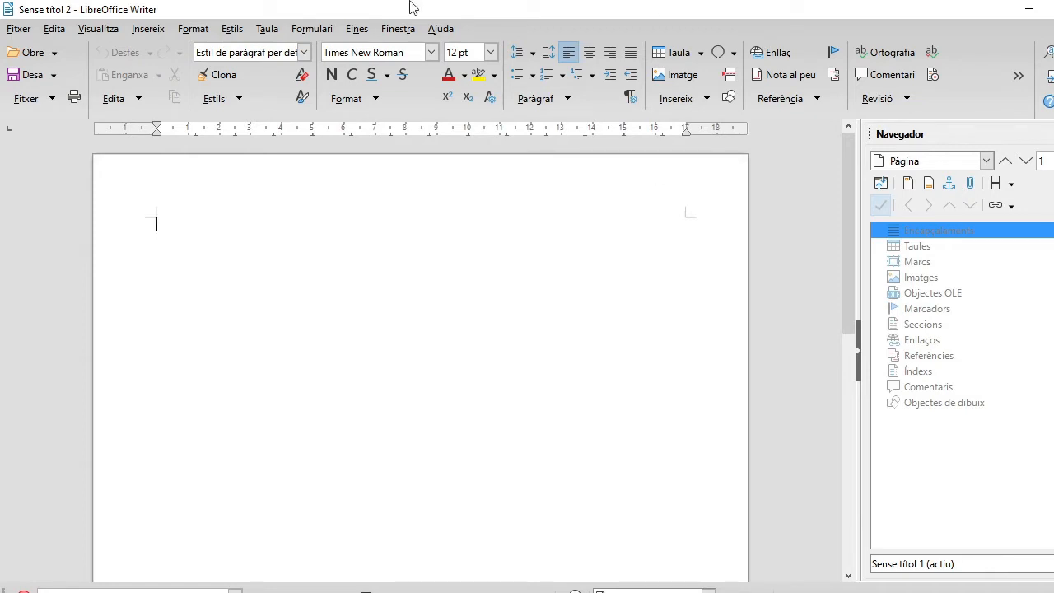
{"action": "left_click", "coordinate": [16, 34]}
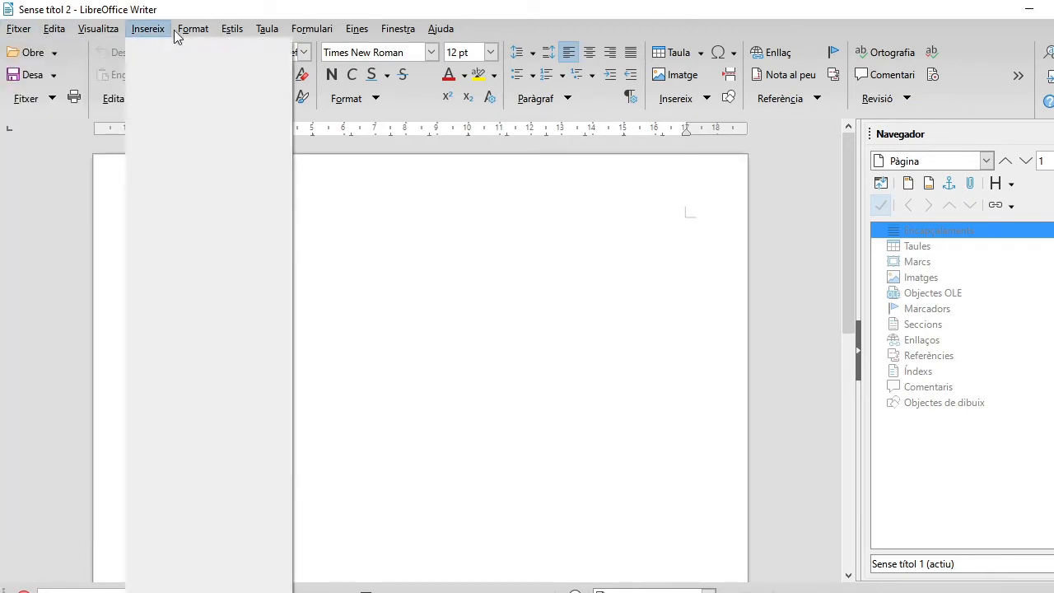
{"action": "mouse_move", "coordinate": [434, 37]}
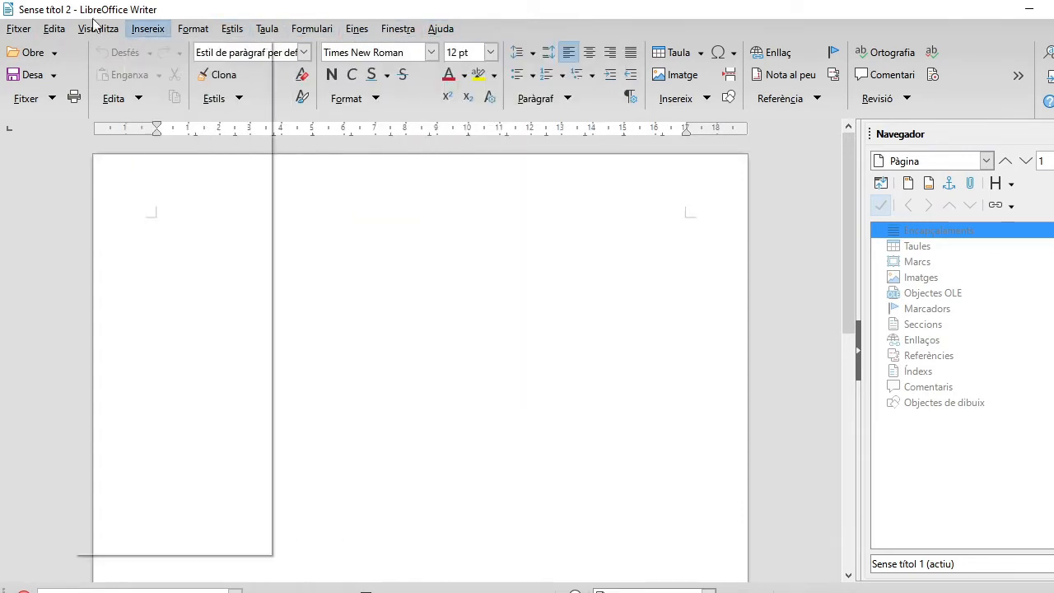
{"action": "left_click", "coordinate": [255, 6]}
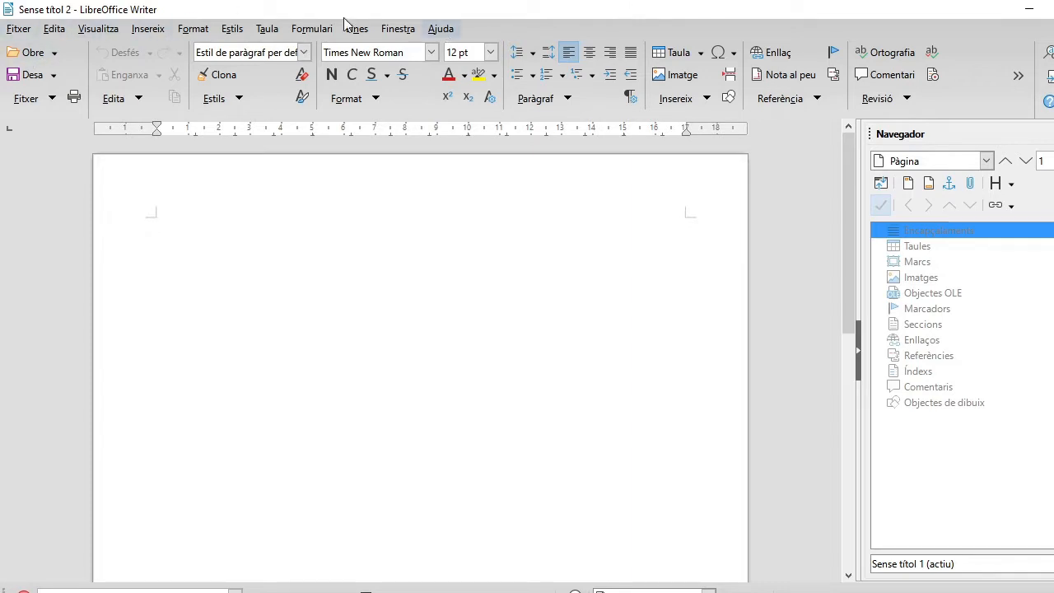
{"action": "left_click_drag", "start_coordinate": [851, 175], "coordinate": [850, 153]}
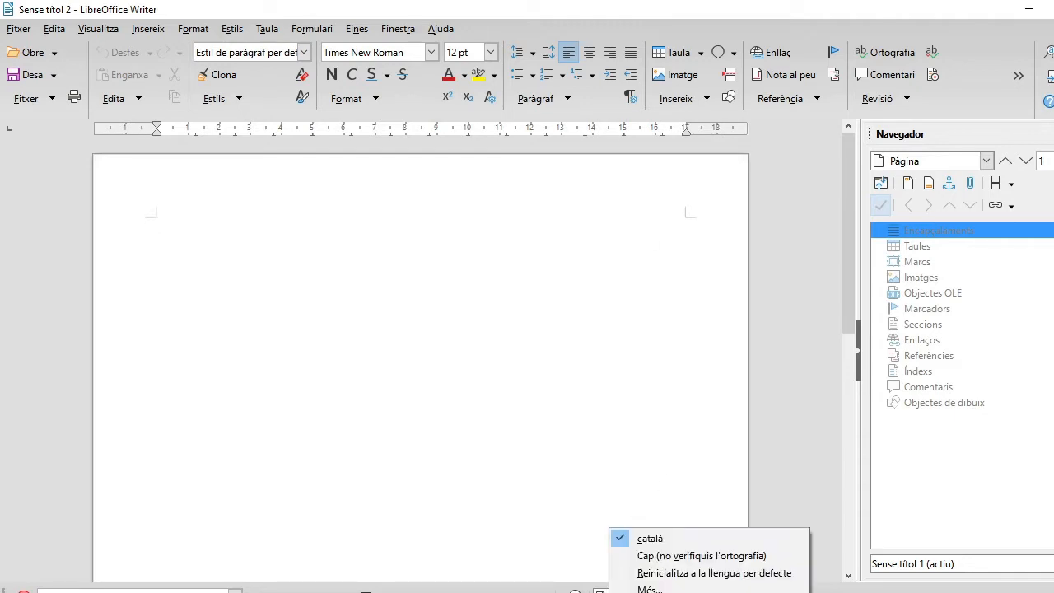
{"action": "left_click", "coordinate": [648, 510]}
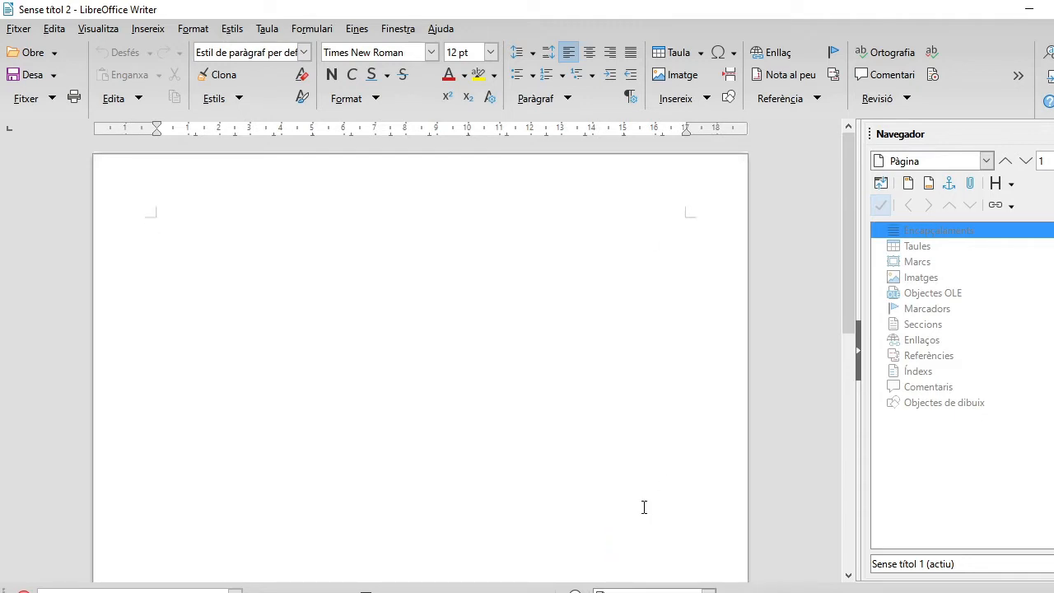
Step: In the document properties' description, set the title to "Document Exemple" and the subject to "Assumpte del document exemple"
{"action": "left_click", "coordinate": [19, 29]}
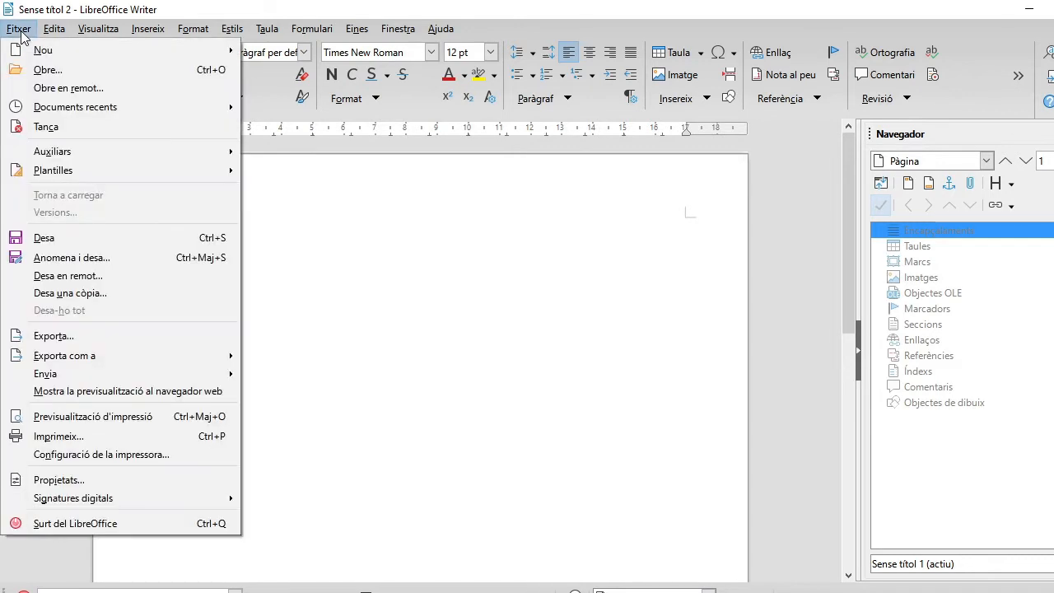
{"action": "left_click", "coordinate": [110, 480]}
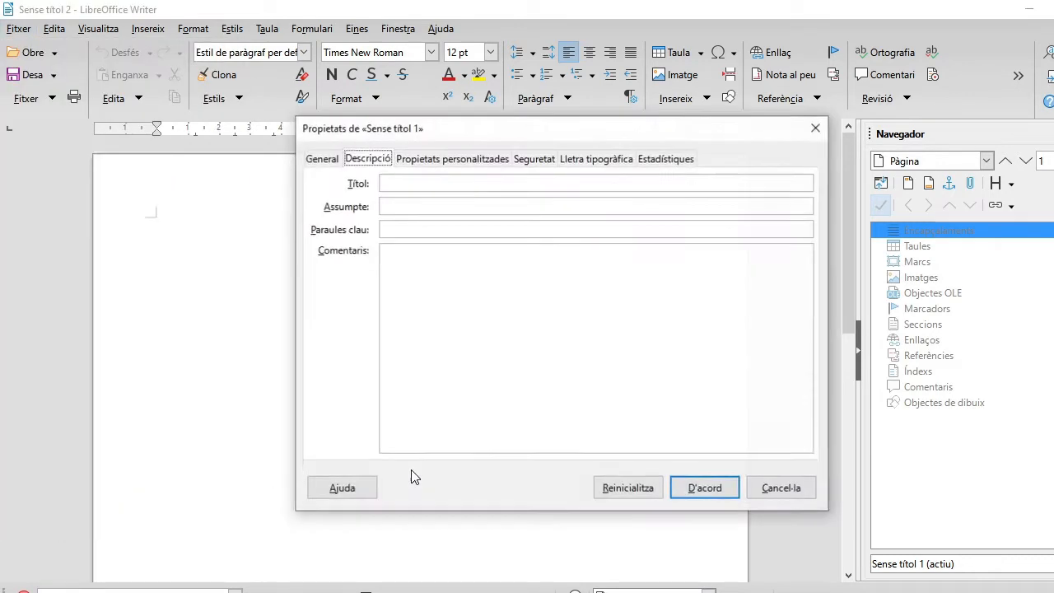
{"action": "left_click_drag", "start_coordinate": [577, 132], "coordinate": [505, 180]}
{"action": "left_click", "coordinate": [490, 229]}
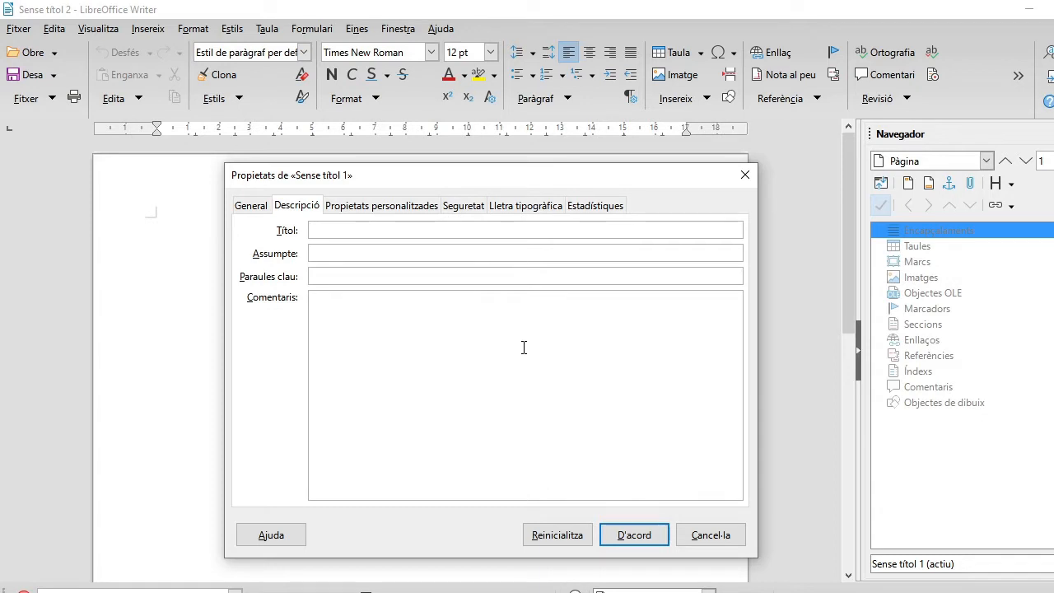
{"action": "type", "text": "Document dxemple"}
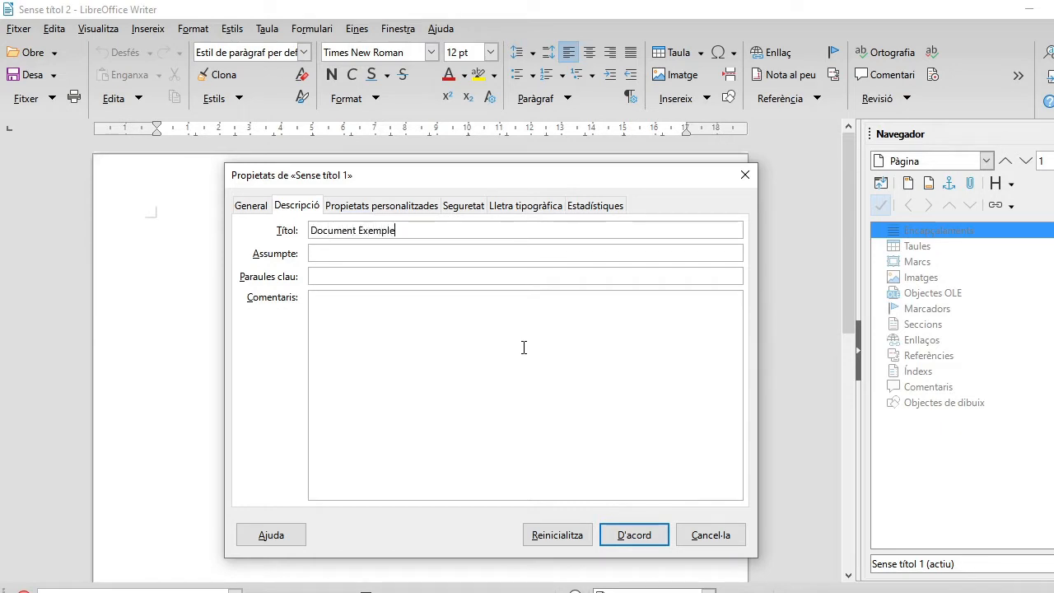
{"action": "key", "text": "Tab"}
{"action": "type", "text": "Asu"}
{"action": "type", "text": "sumpte del "}
{"action": "type", "text": "docu"}
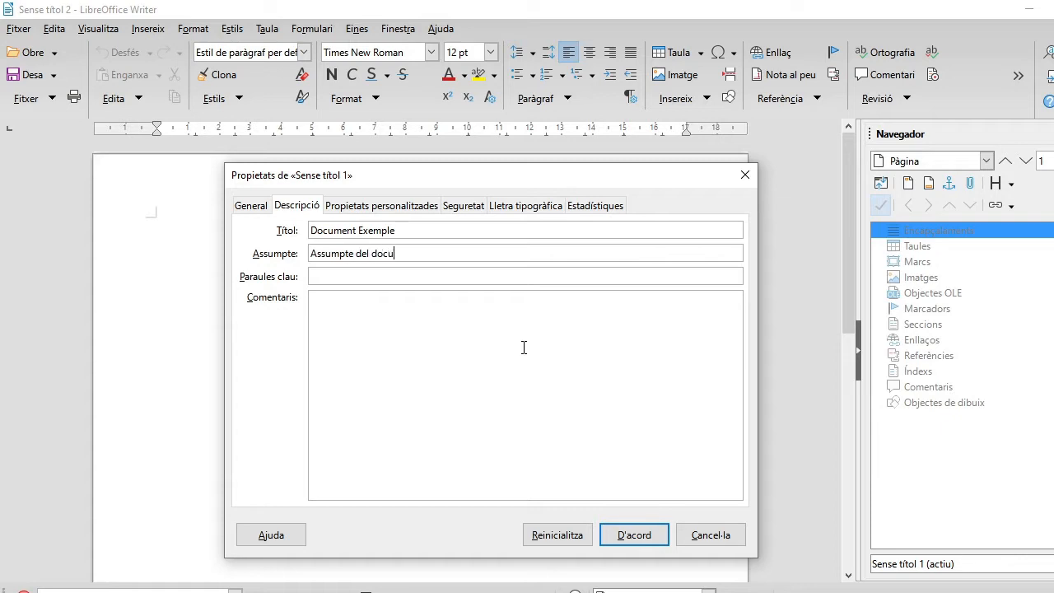
{"action": "type", "text": "ment exemple"}
Step: Enter "Illa, Madeira, Viatge, Història, Idiomes, Conquestes" as the document's keywords
{"action": "key", "text": "Tab"}
{"action": "type", "text": "Tuto"}
{"action": "key", "text": "BackSpace"}
{"action": "key", "text": "BackSpace"}
{"action": "key", "text": "BackSpace"}
{"action": "key", "text": "BackSpace"}
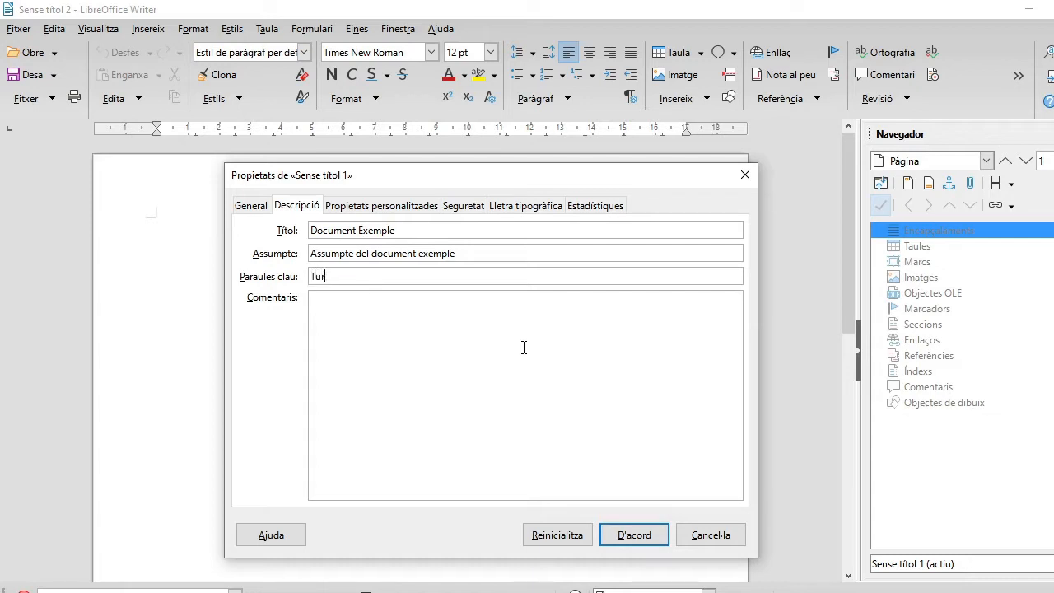
{"action": "type", "text": "Illa, Madeira, Viatge, Història, "}
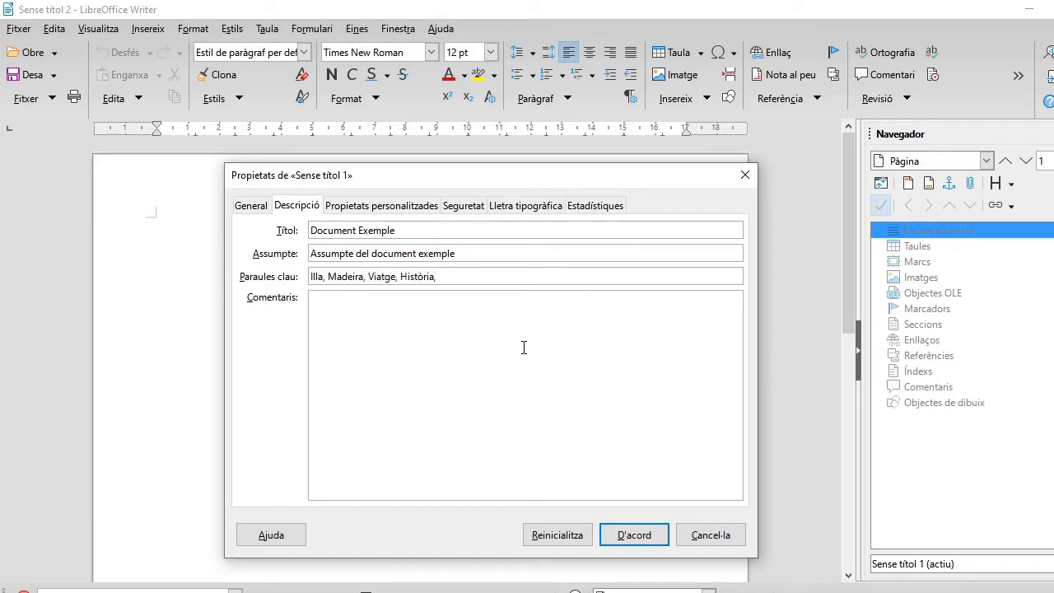
{"action": "type", "text": "Idiomes, Conquestes"}
Step: Add "Bla bla Bla" as the document's comment and accept the properties
{"action": "key", "text": "Tab"}
{"action": "type", "text": "Bla bla Bla"}
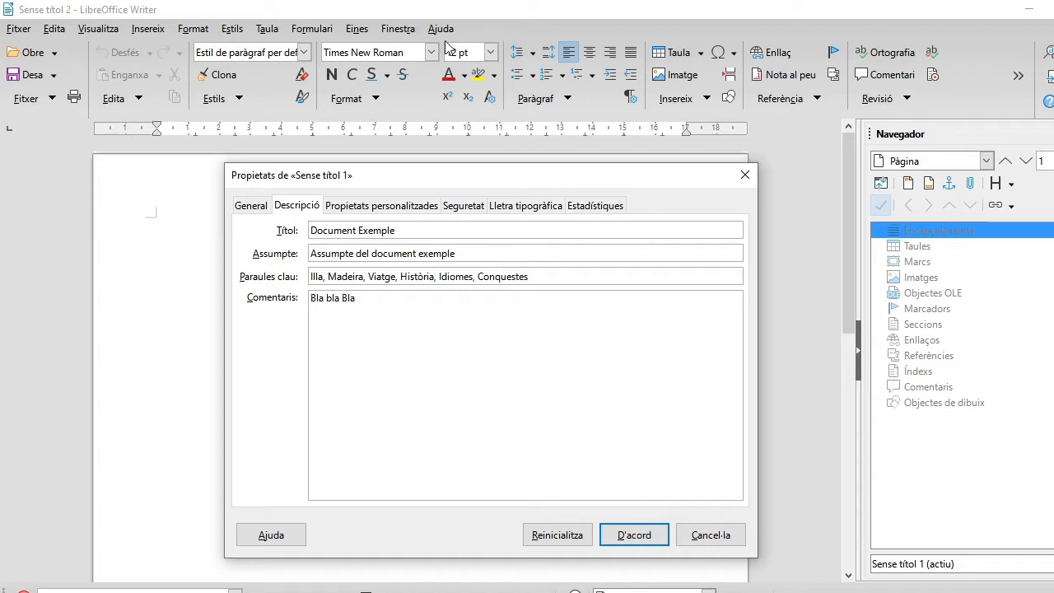
{"action": "left_click", "coordinate": [645, 543]}
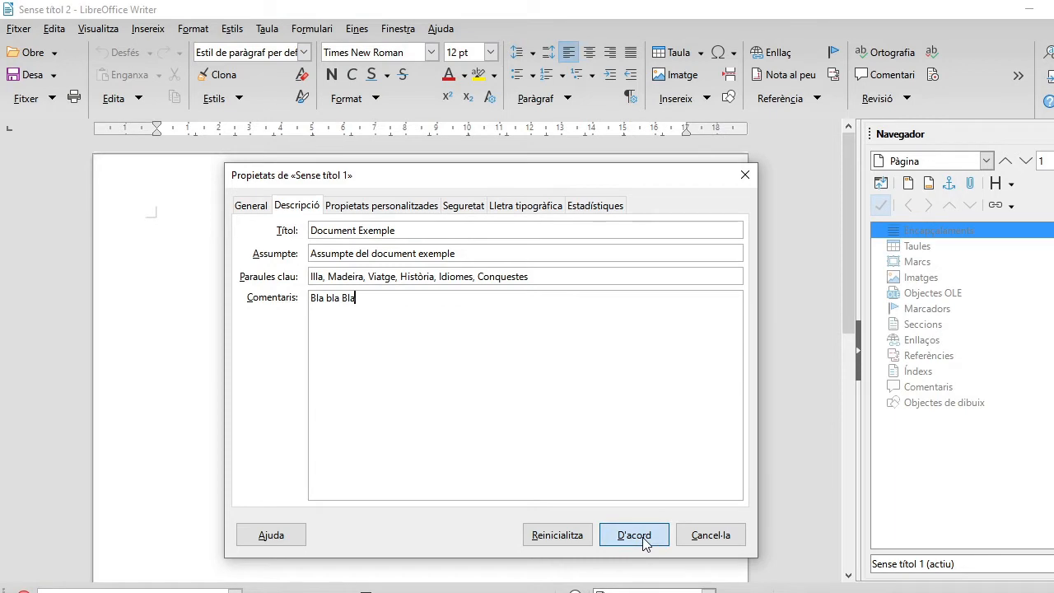
Step: Start saving the document under a new name and go to the PERFIL folder on the DADES (F:) drive
{"action": "left_click", "coordinate": [17, 33]}
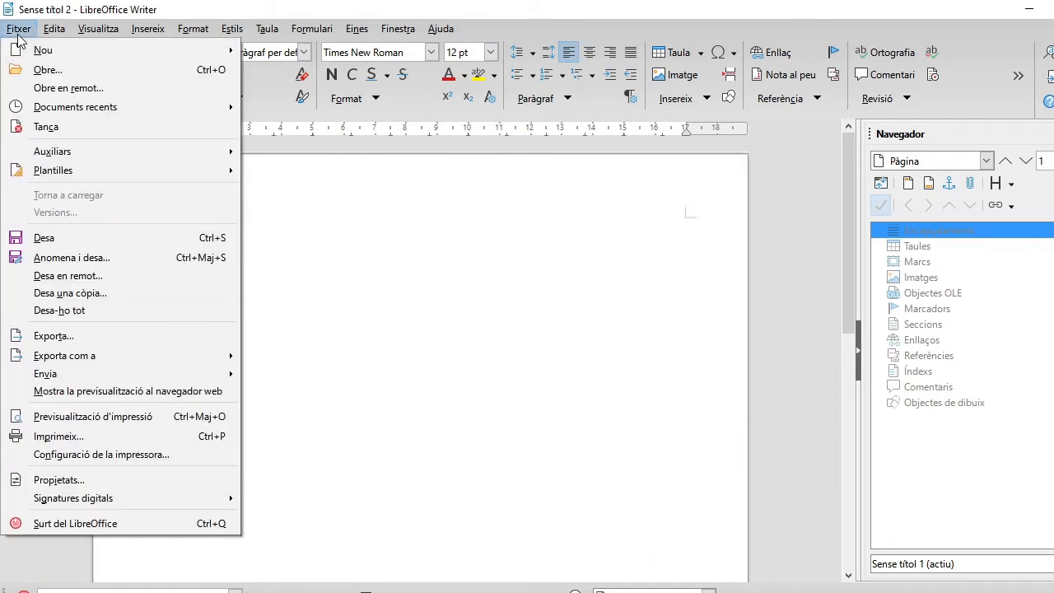
{"action": "left_click", "coordinate": [98, 259]}
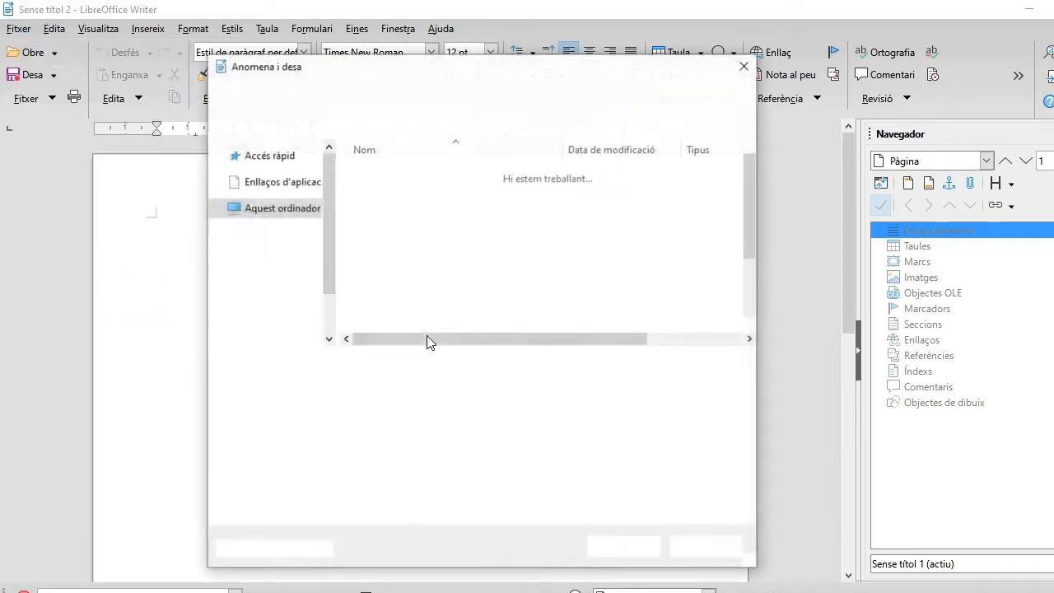
{"action": "left_click_drag", "start_coordinate": [498, 84], "coordinate": [576, 93]}
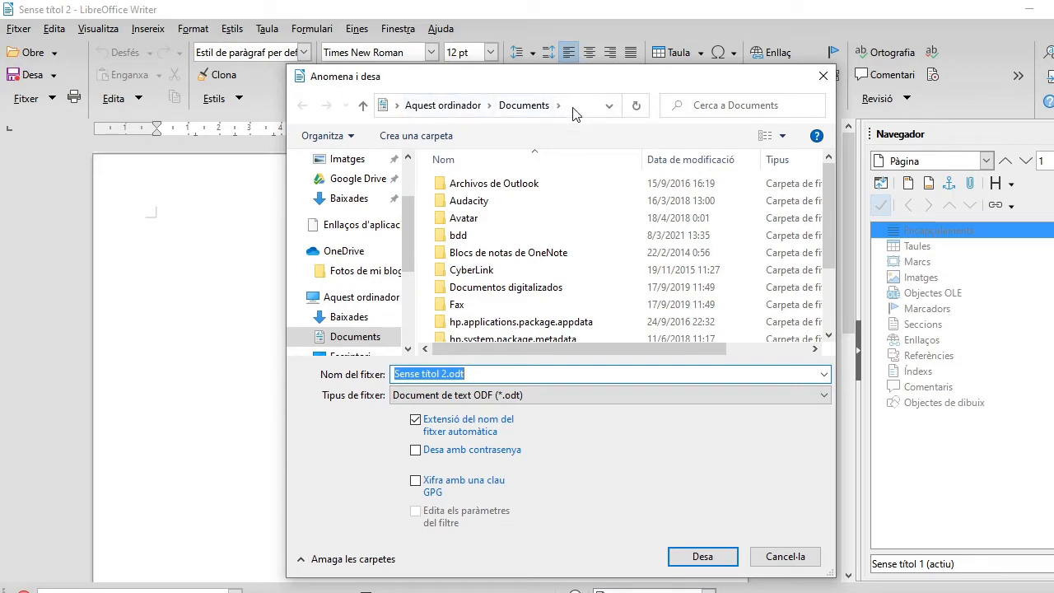
{"action": "left_click_drag", "start_coordinate": [405, 236], "coordinate": [421, 320]}
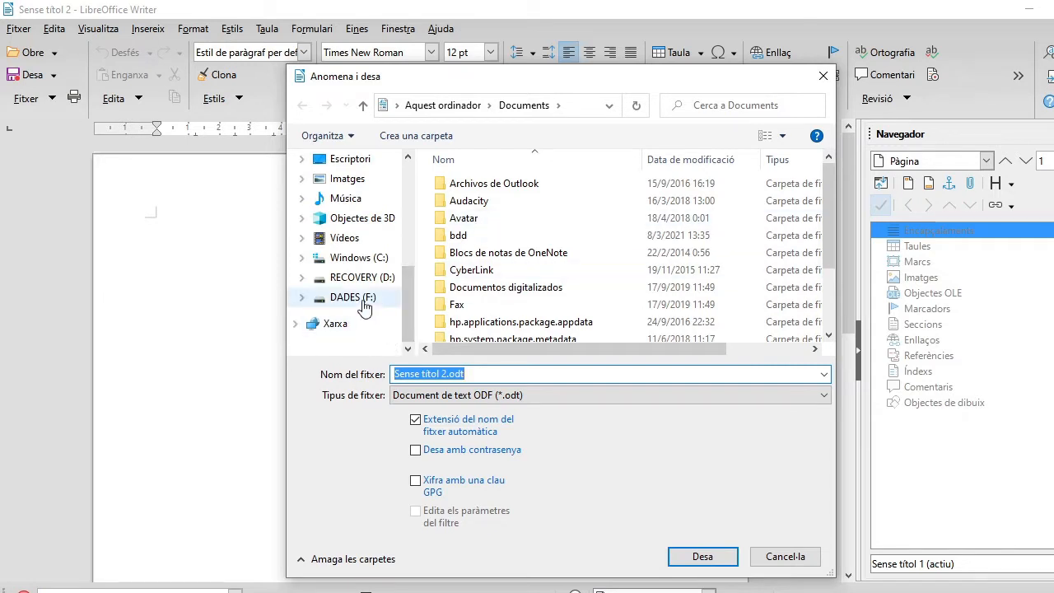
{"action": "left_click", "coordinate": [337, 298]}
{"action": "scroll", "coordinate": [539, 318], "scroll_direction": "down", "scroll_amount": 2}
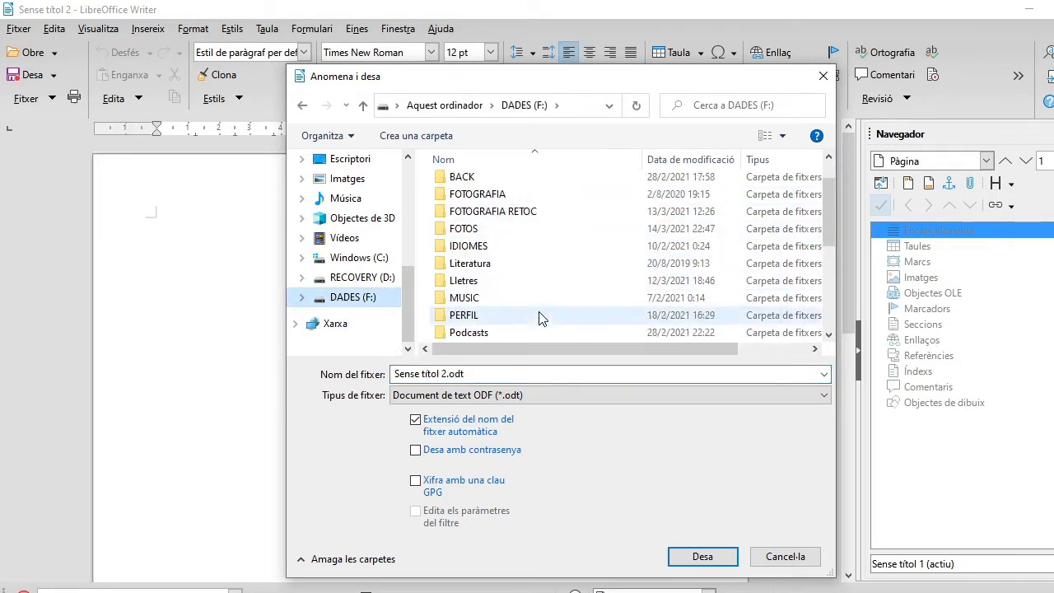
{"action": "scroll", "coordinate": [565, 325], "scroll_direction": "down", "scroll_amount": 2}
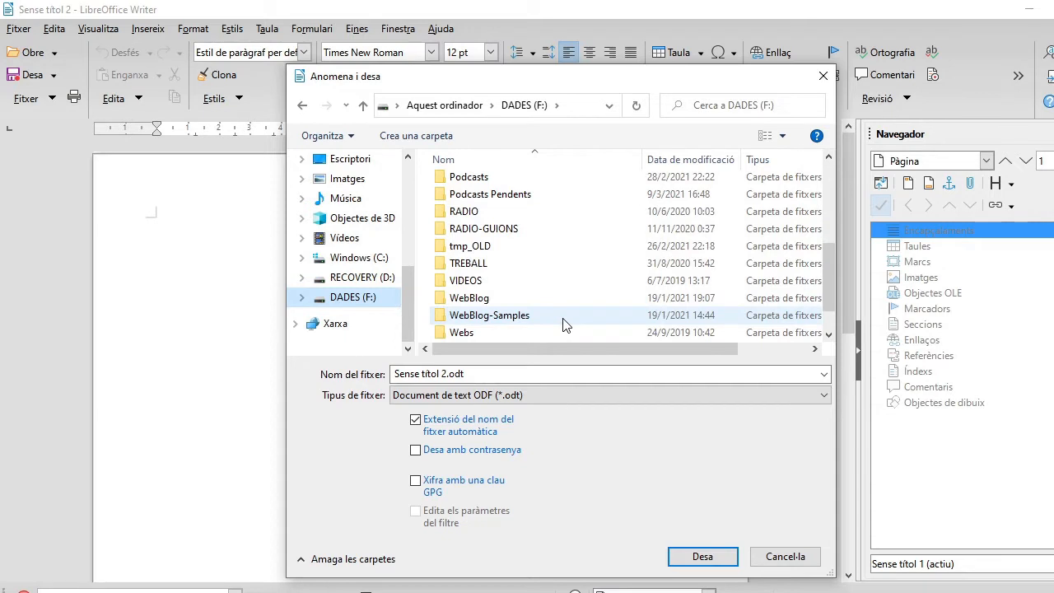
{"action": "scroll", "coordinate": [563, 323], "scroll_direction": "up", "scroll_amount": 2}
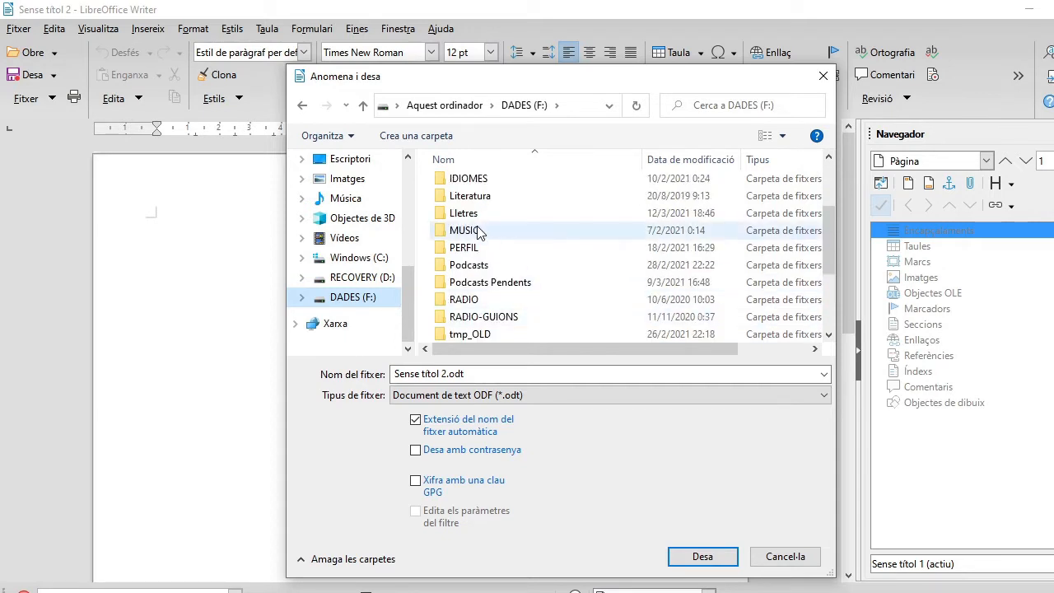
{"action": "left_click", "coordinate": [466, 236]}
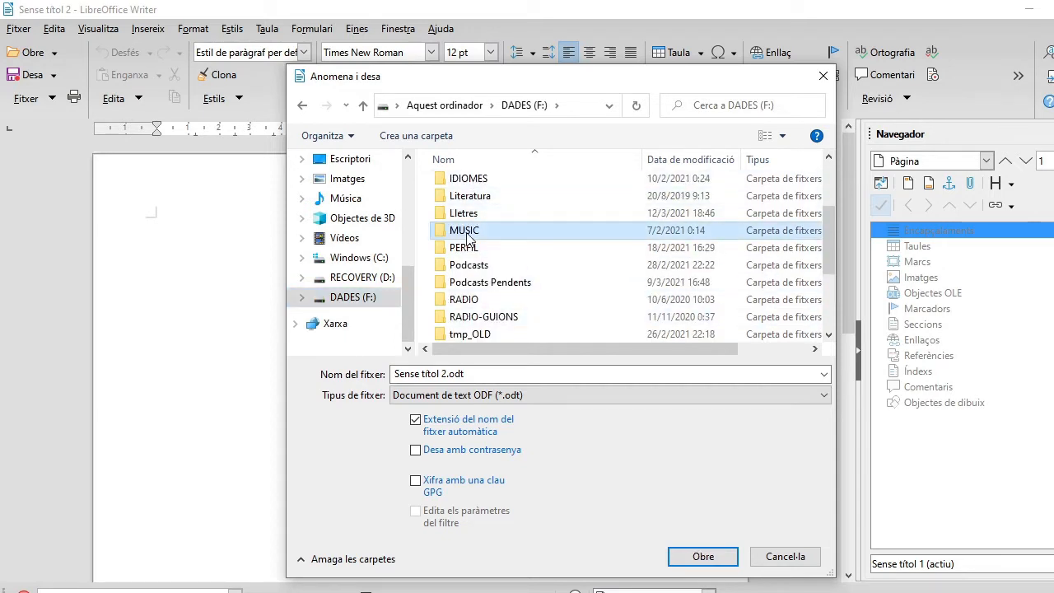
{"action": "double_click", "coordinate": [464, 249]}
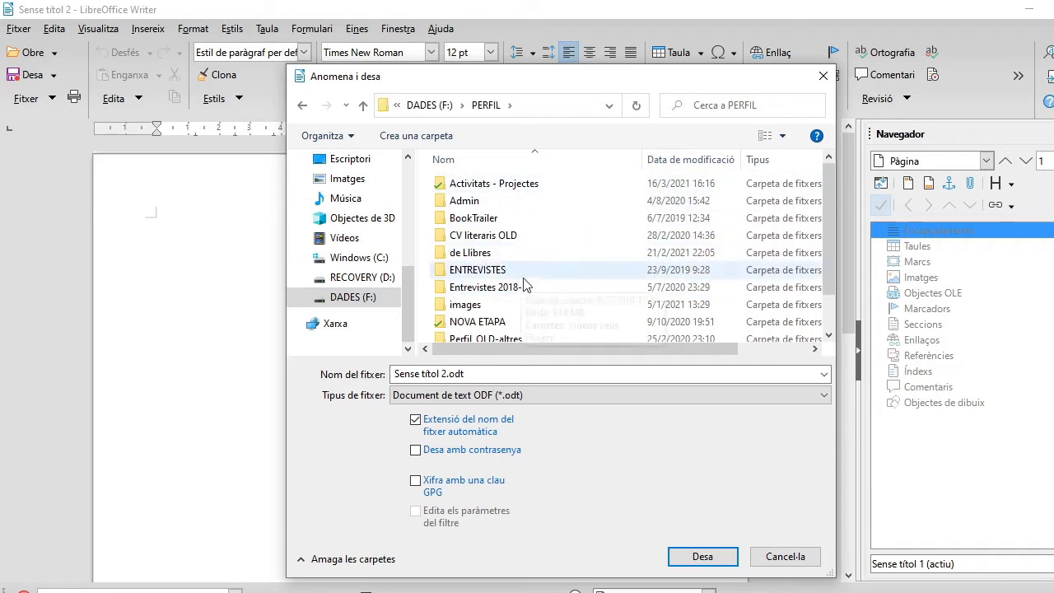
Step: Choose the Writer folder inside Activitats - Projectes > Vídeos_deServei as the save location
{"action": "scroll", "coordinate": [527, 290], "scroll_direction": "down", "scroll_amount": 1}
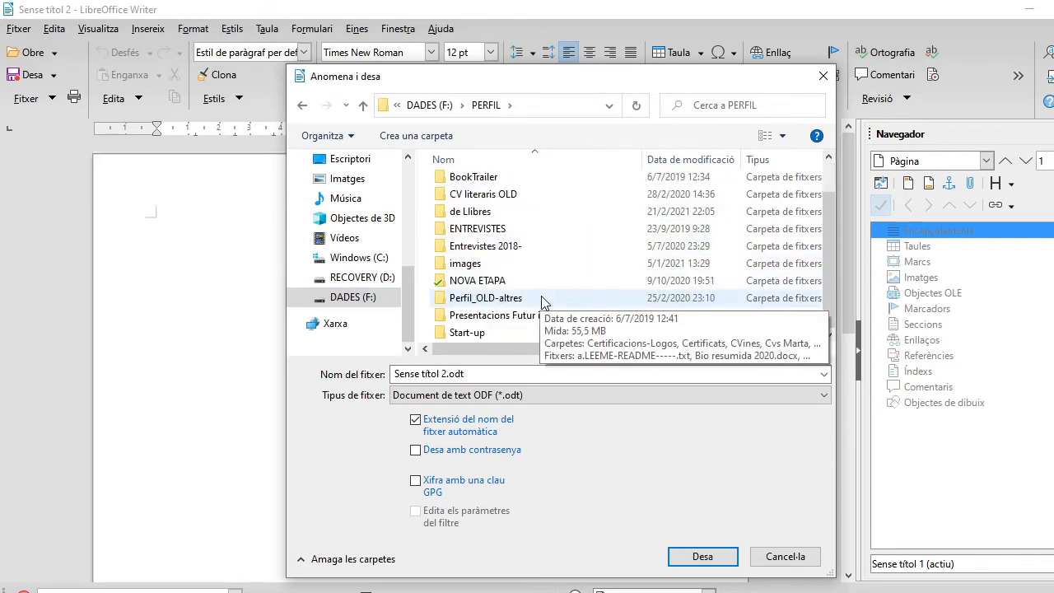
{"action": "scroll", "coordinate": [537, 307], "scroll_direction": "up", "scroll_amount": 1}
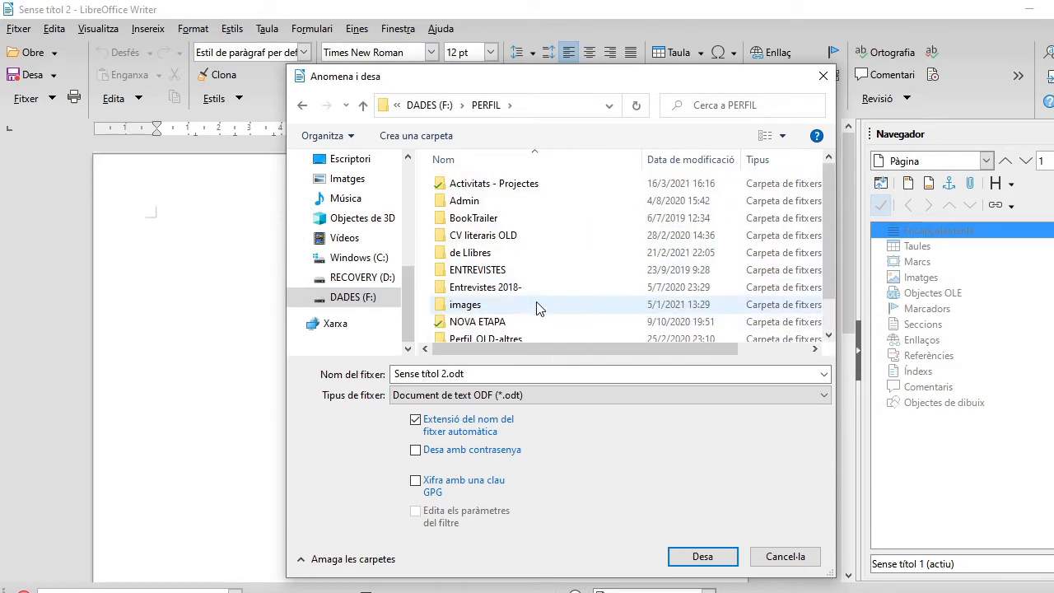
{"action": "double_click", "coordinate": [520, 184]}
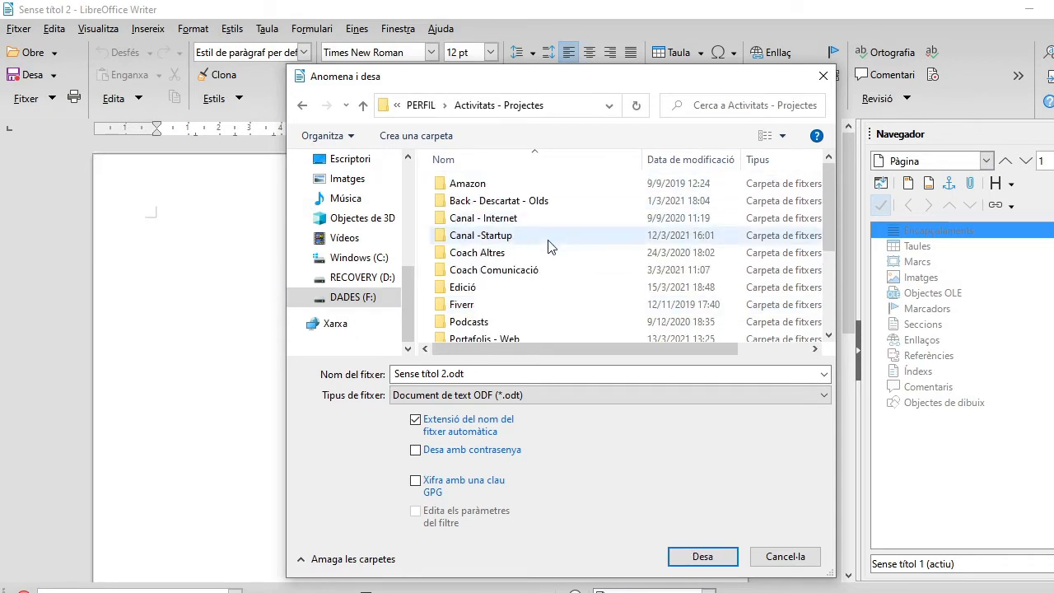
{"action": "scroll", "coordinate": [548, 245], "scroll_direction": "down", "scroll_amount": 3}
{"action": "double_click", "coordinate": [503, 299]}
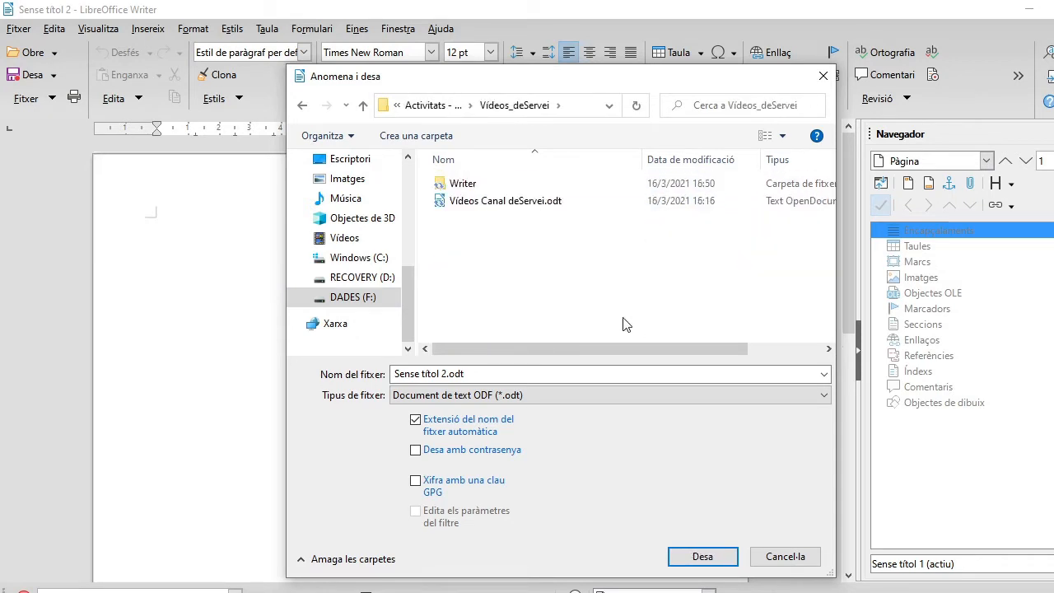
{"action": "double_click", "coordinate": [460, 185]}
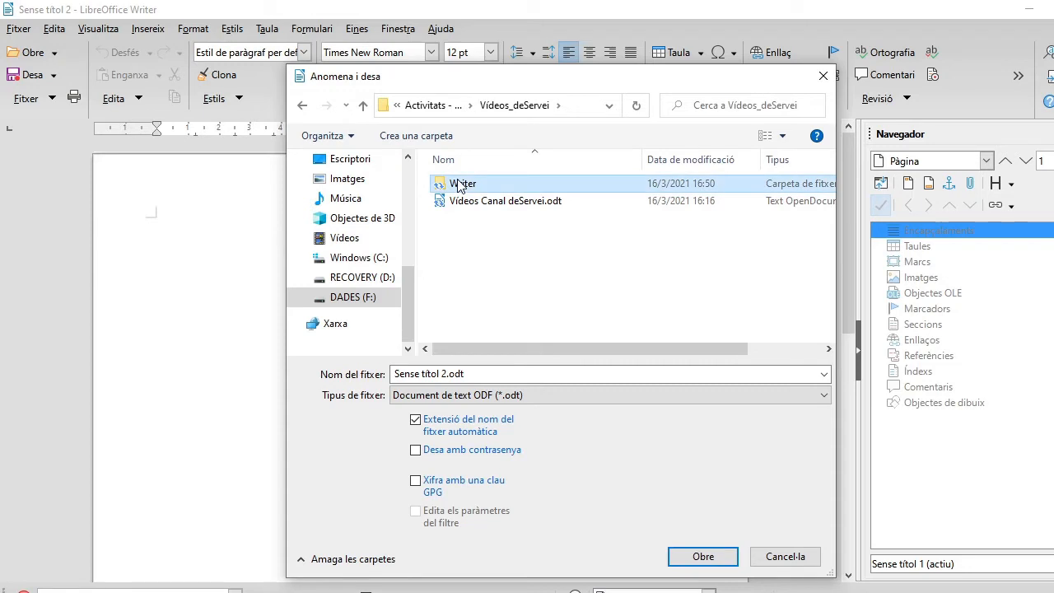
Step: Name the file "Breu Història de Madeira" and save it as an ODF text document (*.odt)
{"action": "left_click", "coordinate": [557, 374]}
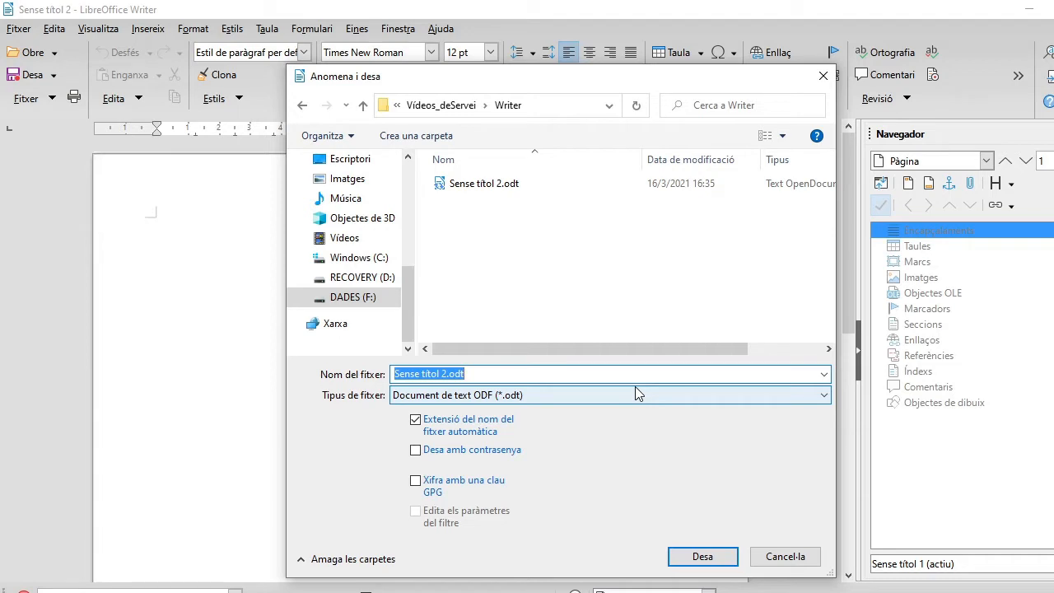
{"action": "type", "text": "E"}
{"action": "type", "text": "Viatge"}
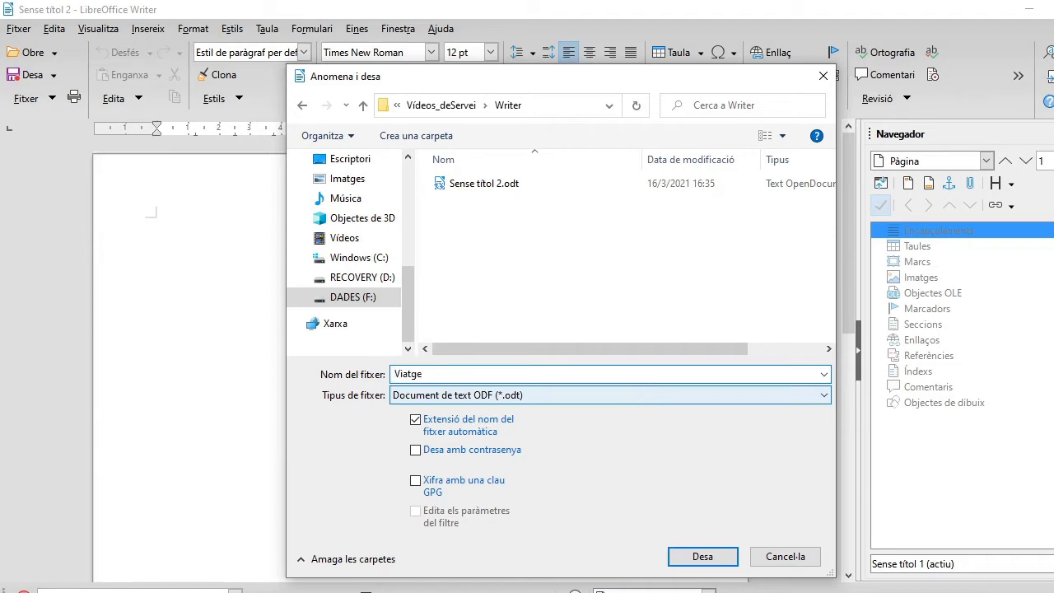
{"action": "key", "text": "BackSpace"}
{"action": "key", "text": "BackSpace"}
{"action": "key", "text": "BackSpace"}
{"action": "key", "text": "BackSpace"}
{"action": "type", "text": "H"}
{"action": "key", "text": "BackSpace"}
{"action": "key", "text": "BackSpace"}
{"action": "type", "text": "Breu Història de Madeira"}
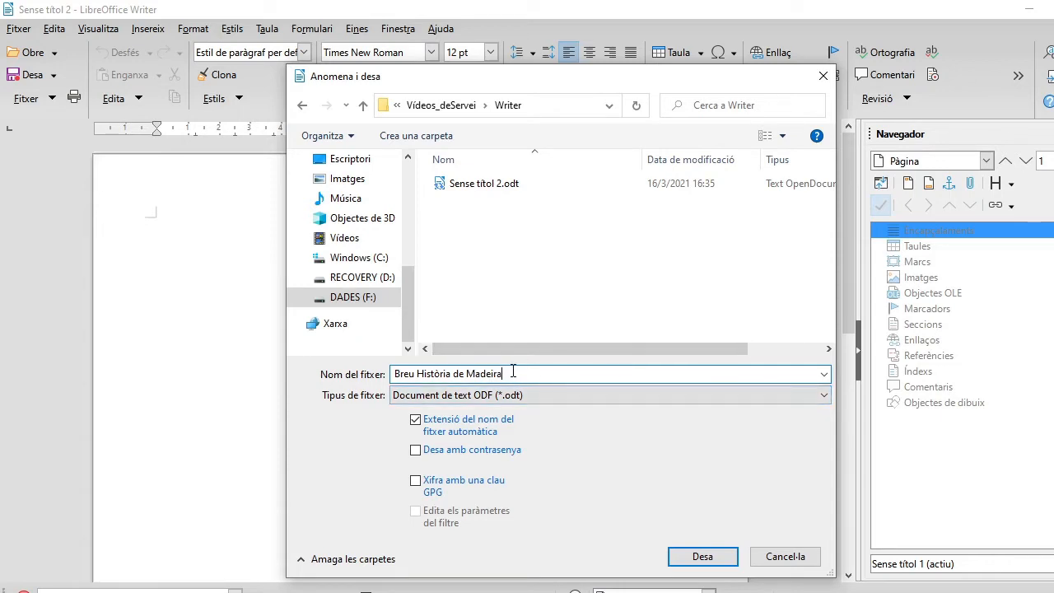
{"action": "left_click", "coordinate": [703, 556]}
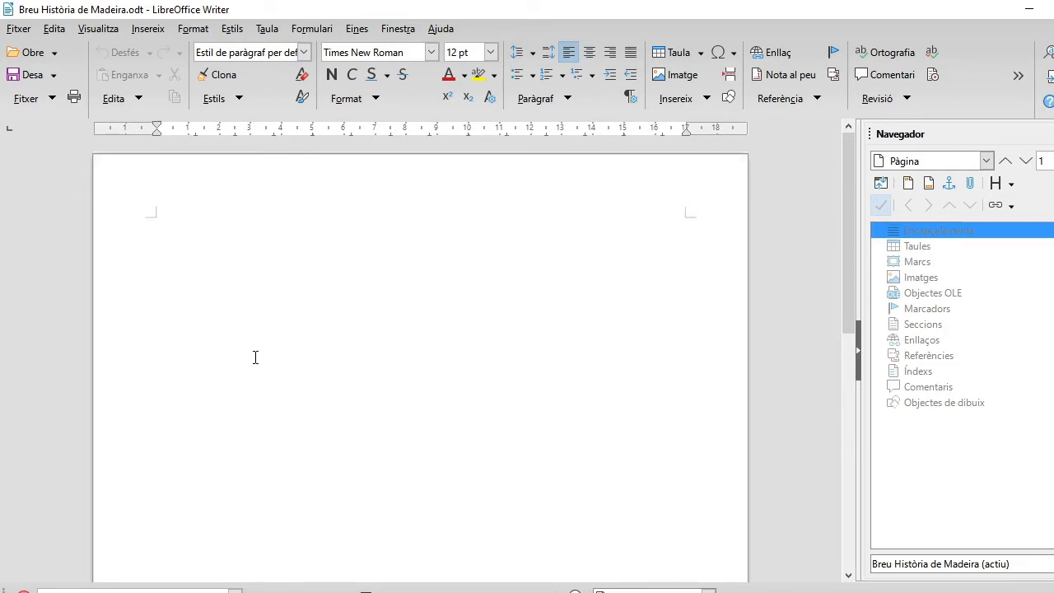
Step: Switch to Acrobat Reader, examine the layout of the sample PDF "Una petita història de Madeira", and return to the Writer document
{"action": "key", "text": "alt+Tab"}
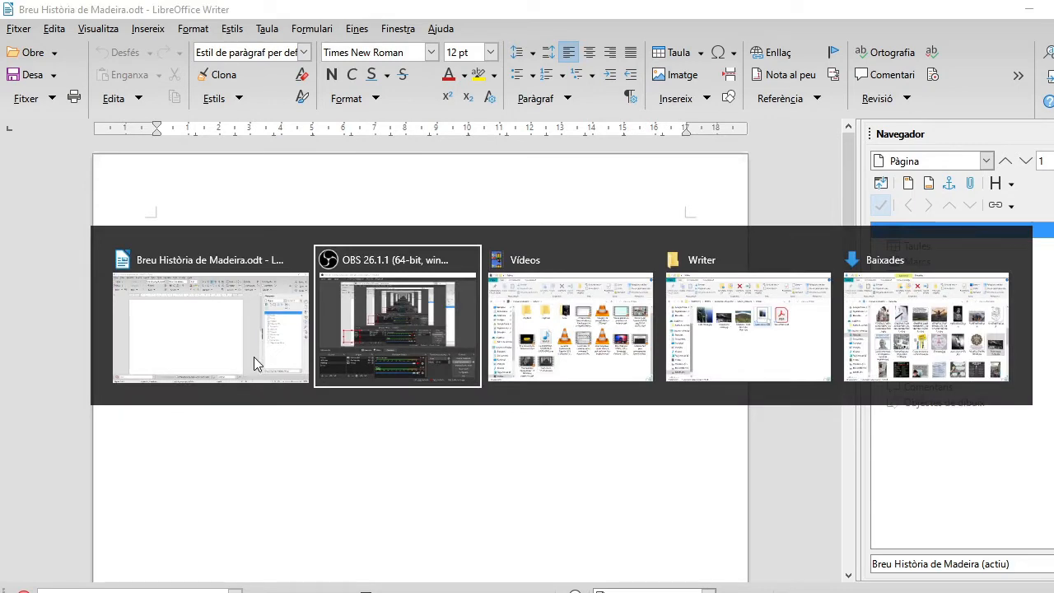
{"action": "key", "text": "alt+Tab"}
{"action": "key", "text": "alt+Tab"}
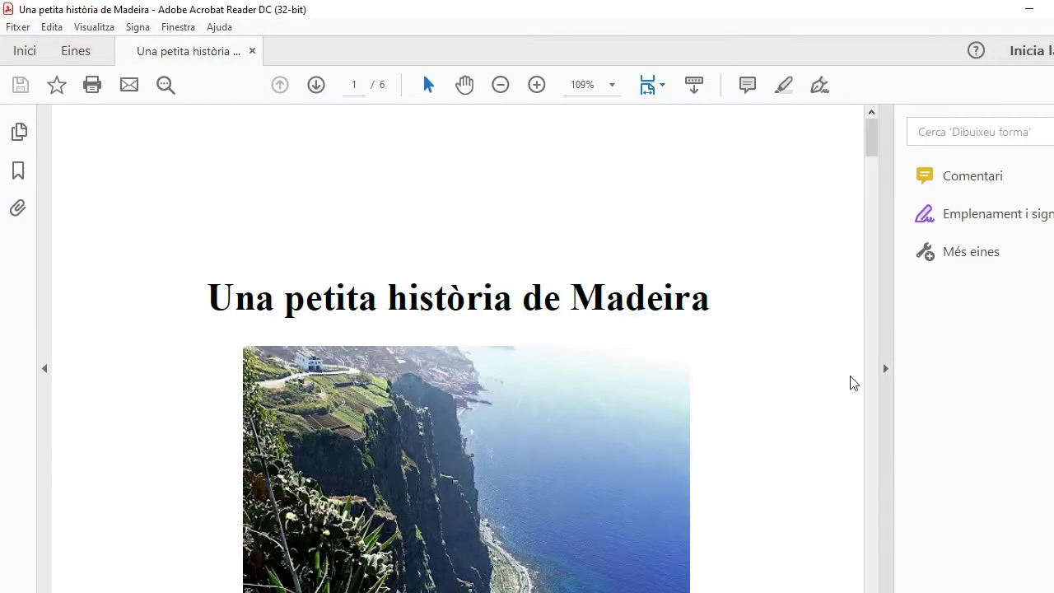
{"action": "scroll", "coordinate": [686, 266], "scroll_direction": "down", "scroll_amount": 10}
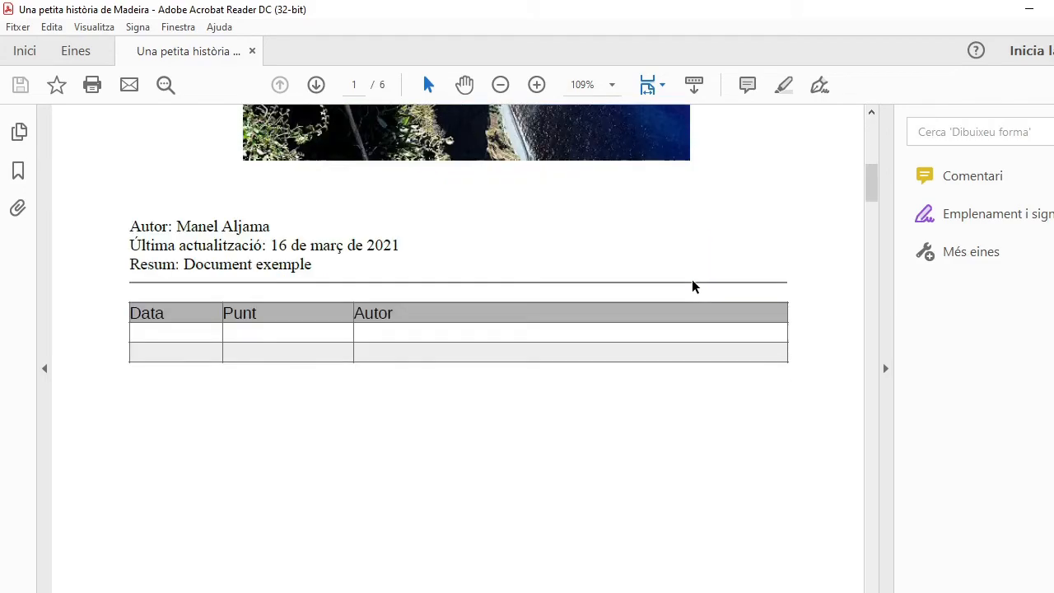
{"action": "scroll", "coordinate": [693, 286], "scroll_direction": "down", "scroll_amount": 15}
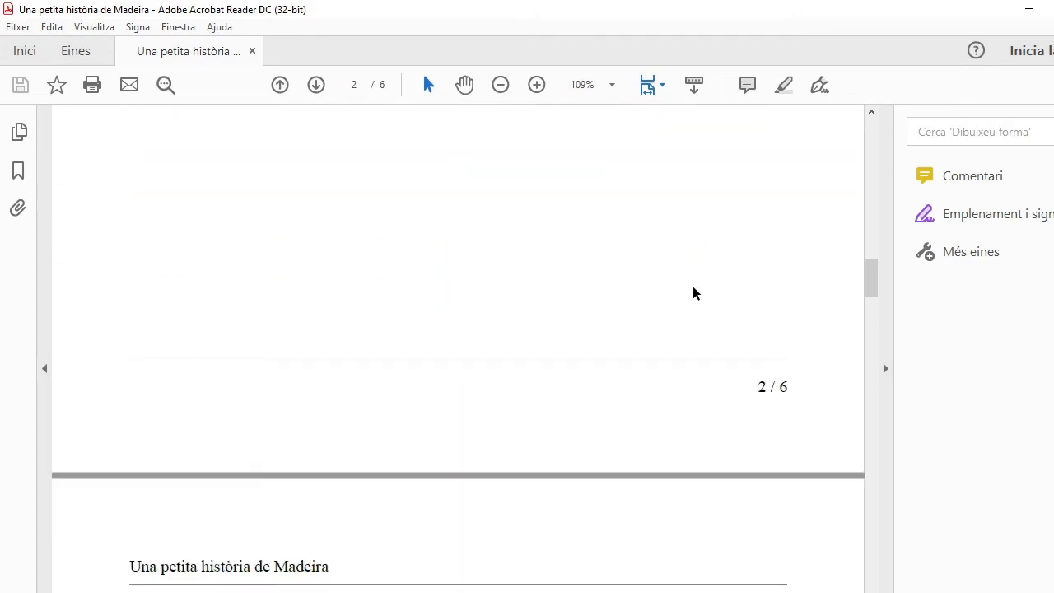
{"action": "scroll", "coordinate": [692, 288], "scroll_direction": "down", "scroll_amount": 15}
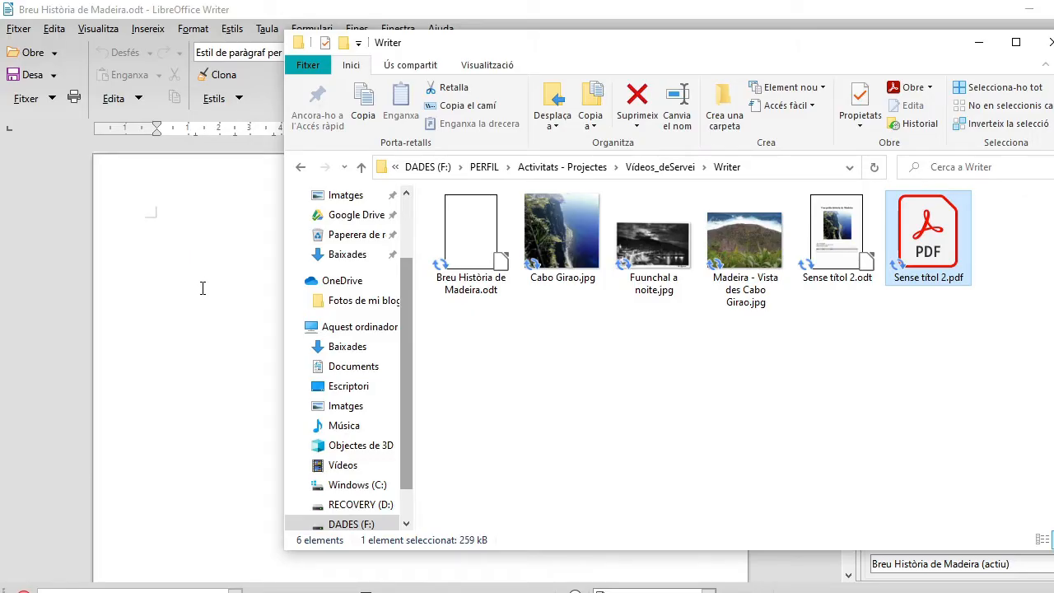
{"action": "left_click", "coordinate": [202, 287]}
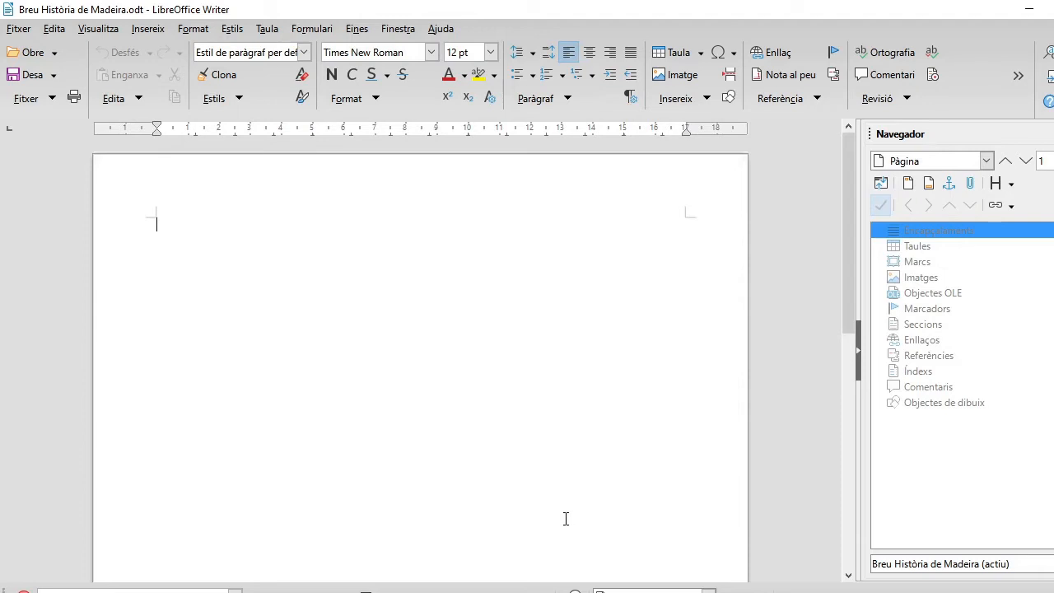
Step: Add an empty line at the start of the document and review its description properties without changing them
{"action": "key", "text": "Return"}
{"action": "left_click", "coordinate": [32, 31]}
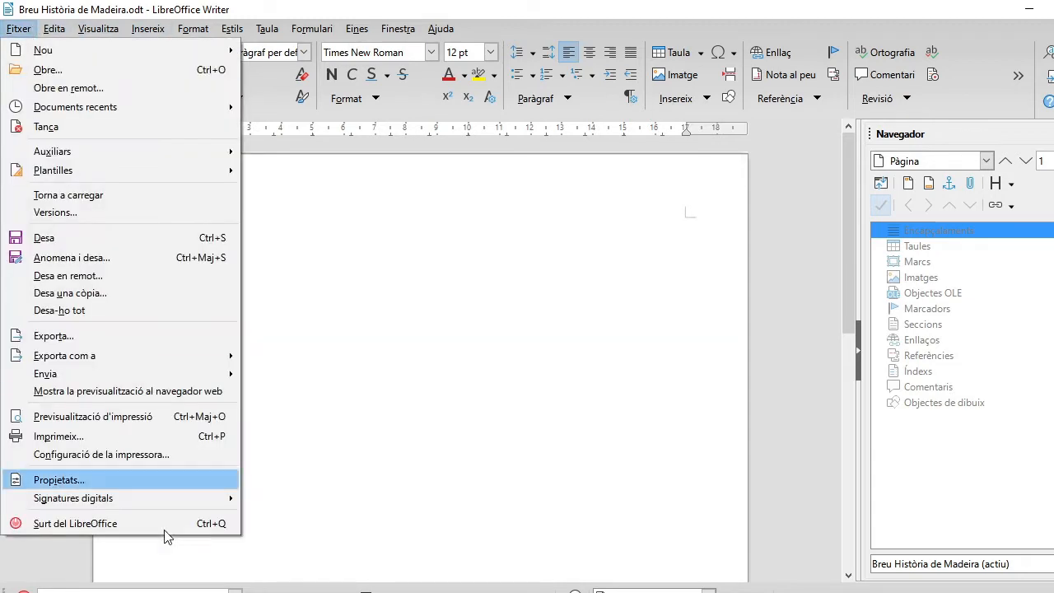
{"action": "left_click", "coordinate": [84, 479]}
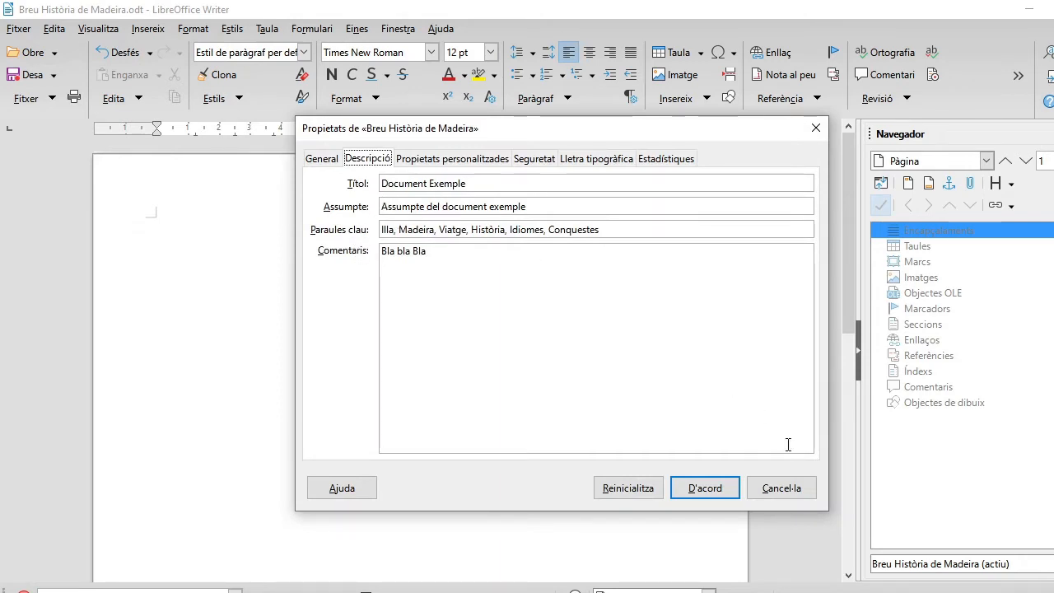
{"action": "left_click", "coordinate": [793, 486]}
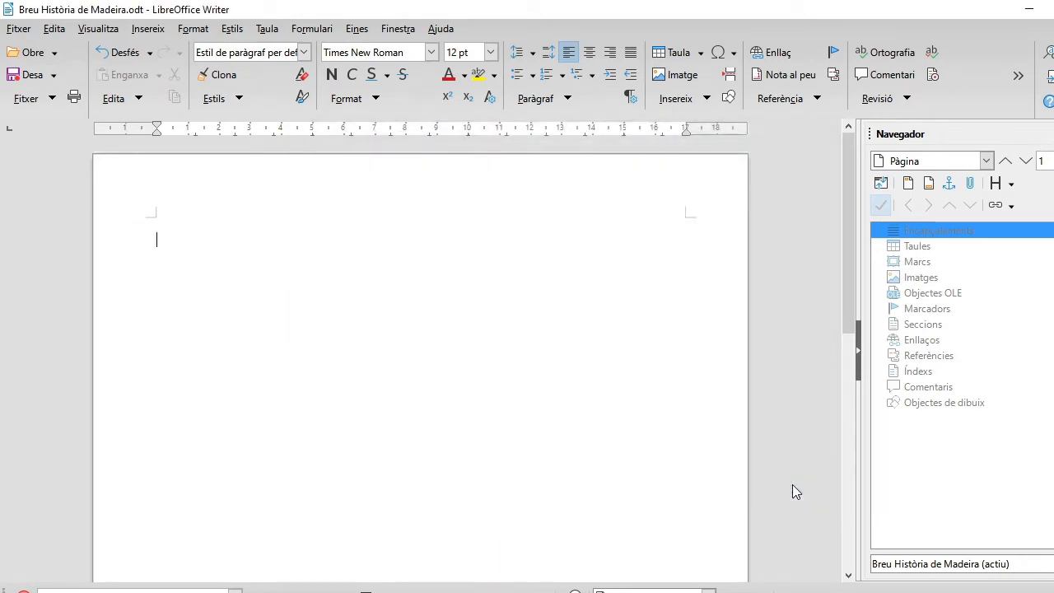
Step: Insert the document's title (Títol) as a field on the second line
{"action": "left_click", "coordinate": [154, 31]}
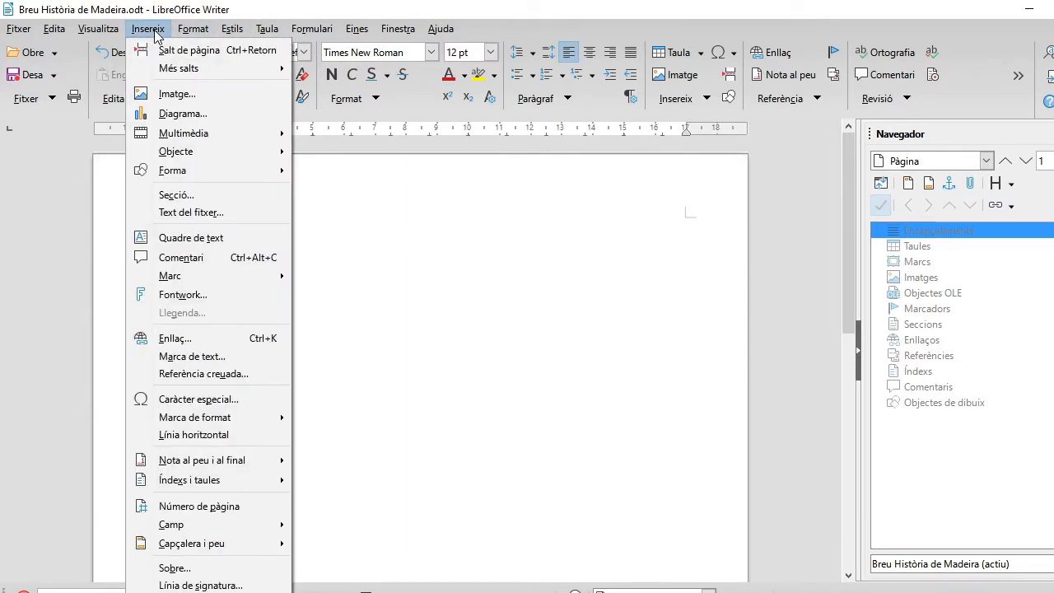
{"action": "mouse_move", "coordinate": [235, 527]}
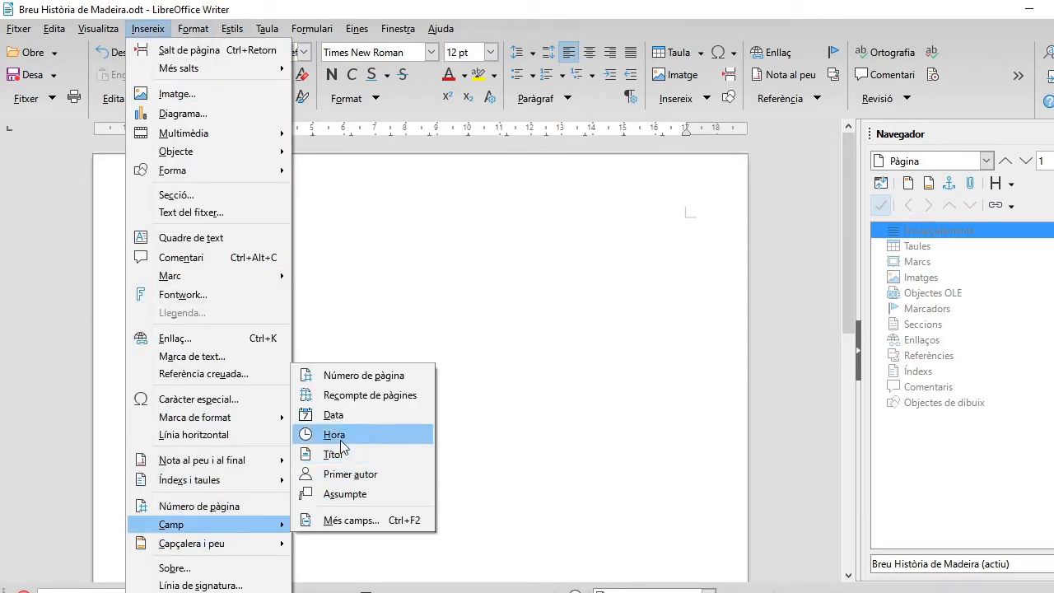
{"action": "left_click", "coordinate": [338, 454]}
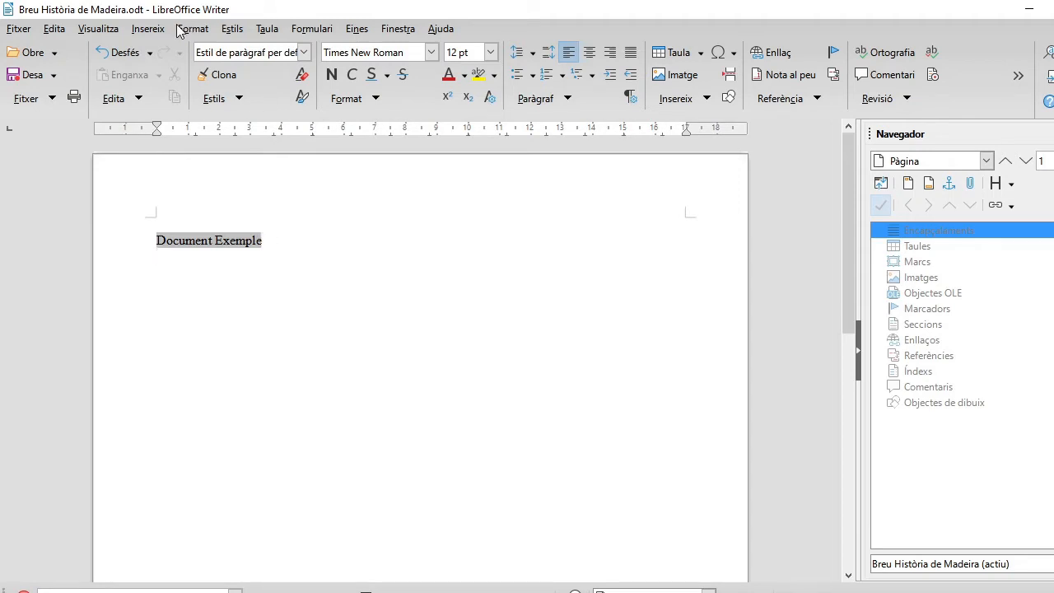
Step: Insert the first author (Primer autor) field below the title, leaving a blank line between them
{"action": "key", "text": "Return"}
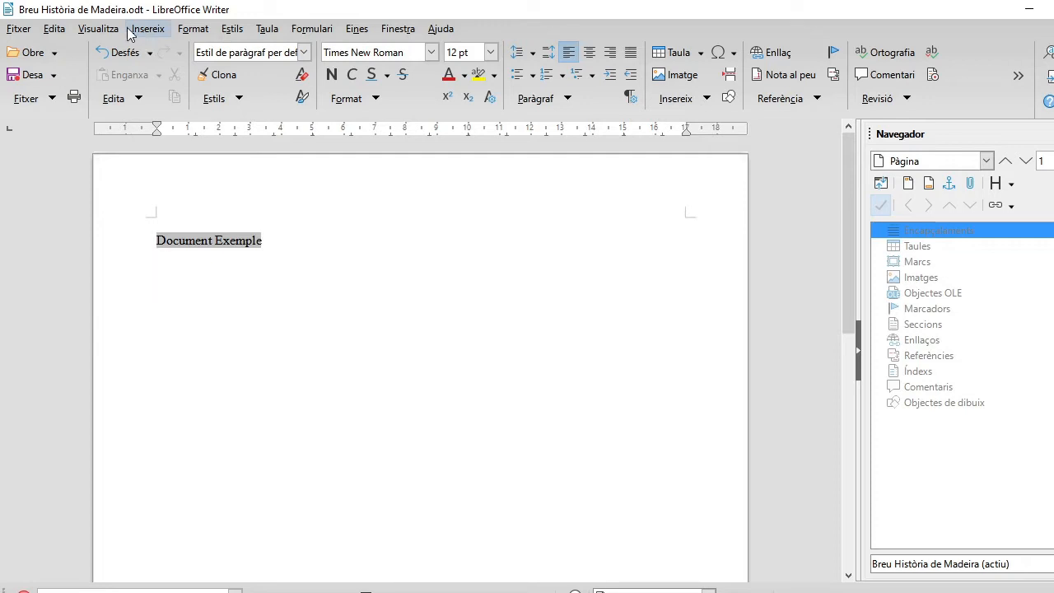
{"action": "left_click", "coordinate": [148, 30]}
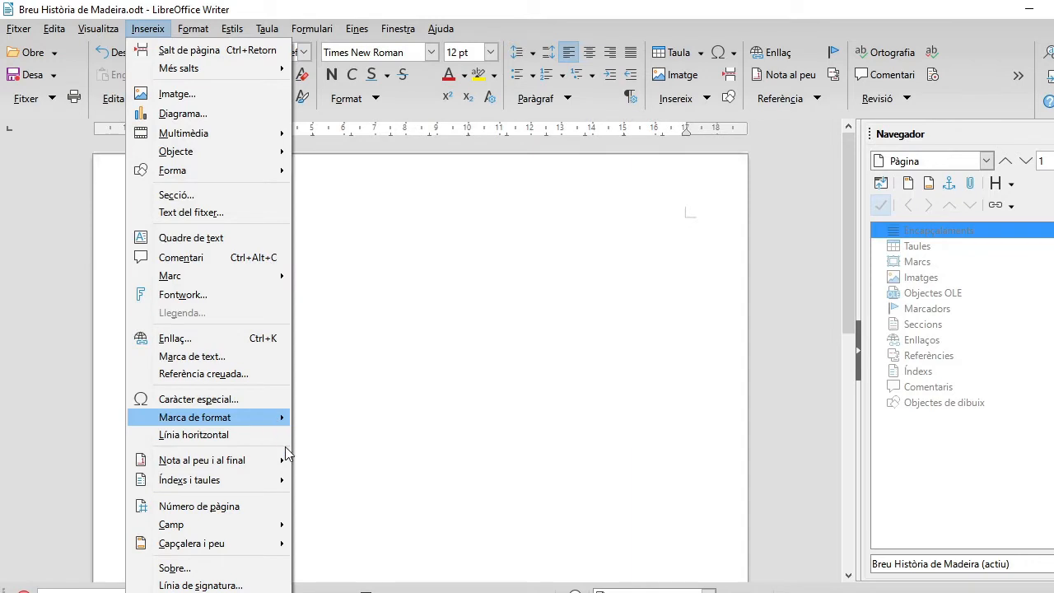
{"action": "mouse_move", "coordinate": [198, 525]}
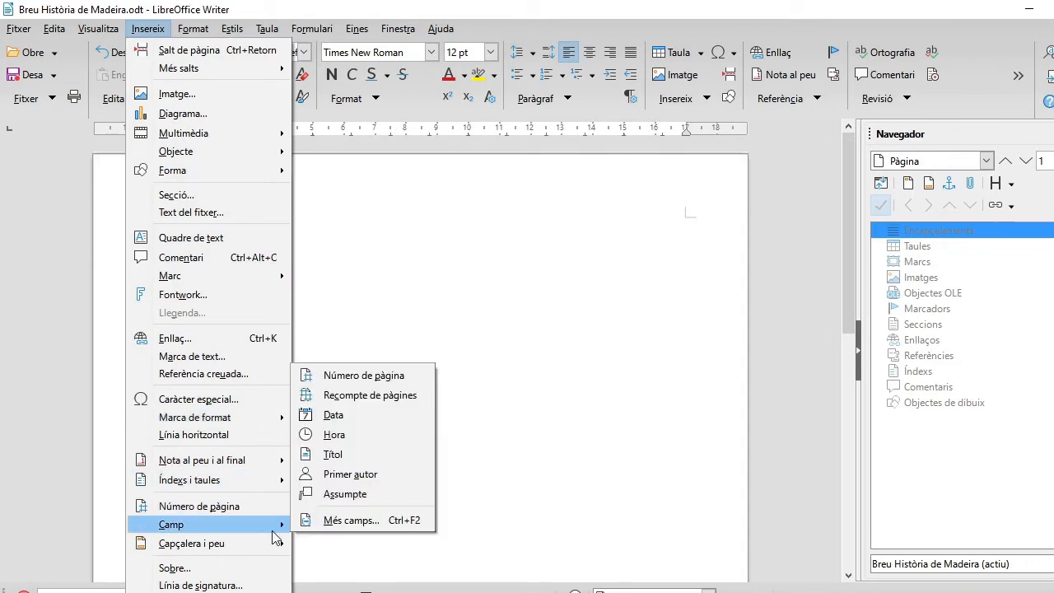
{"action": "left_click", "coordinate": [371, 483]}
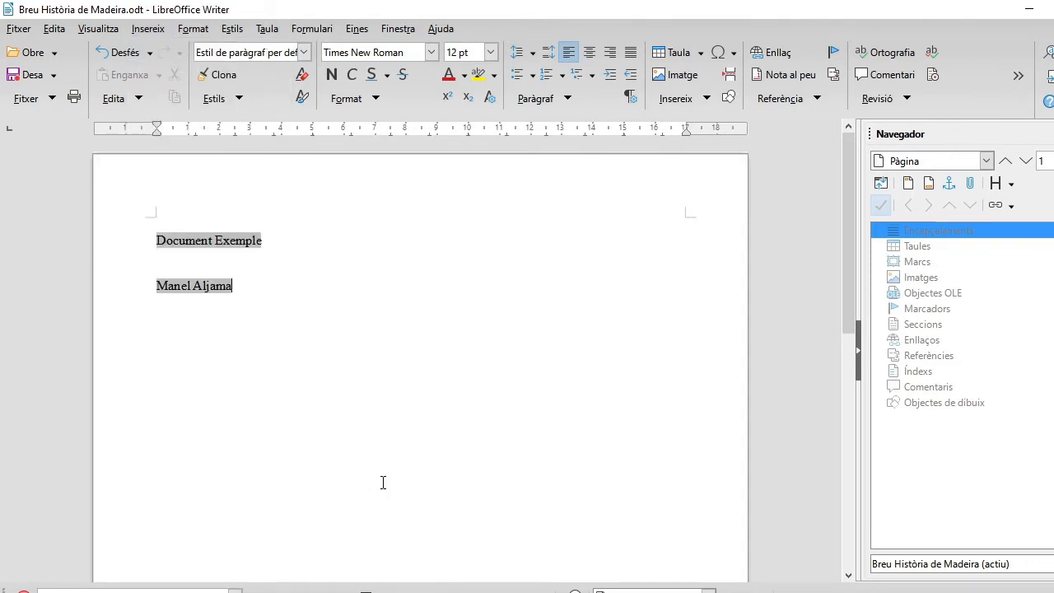
Step: Add the label "Data última modificació:" on a new line below the author field
{"action": "key", "text": "Return"}
{"action": "type", "text": "Data última modificació"}
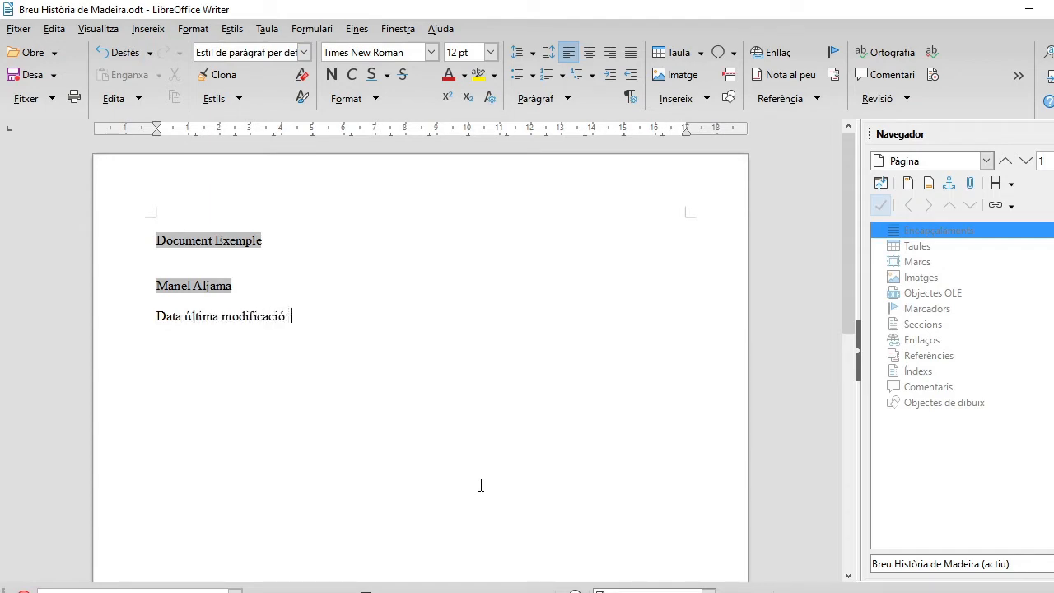
{"action": "type", "text": ":"}
{"action": "key", "text": "Return"}
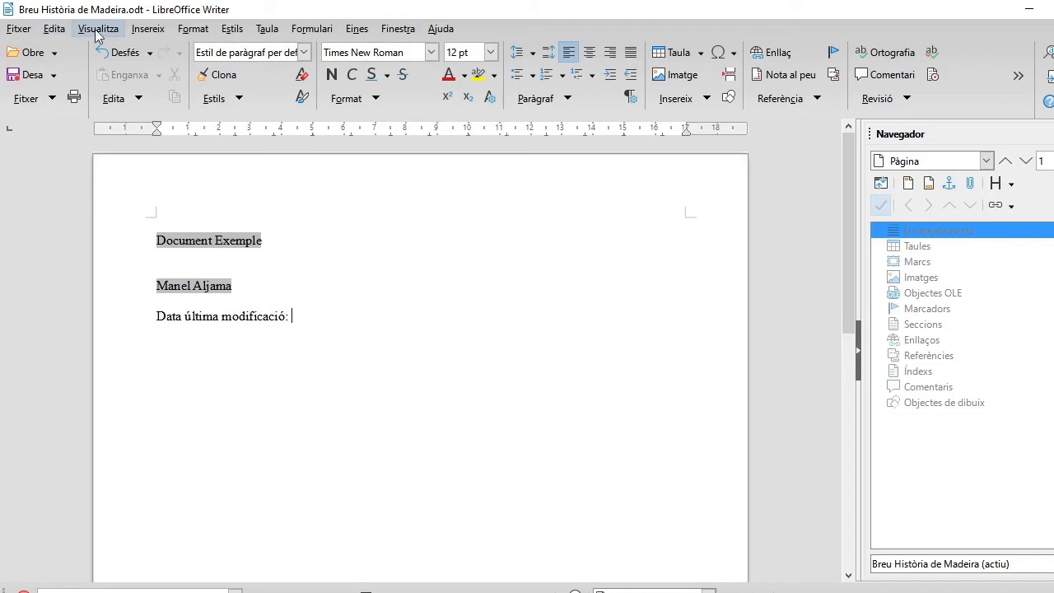
Step: Insert the document's Modificat date field after the label, using the long format "divendres, 31 de desembre de 1999"
{"action": "left_click", "coordinate": [140, 29]}
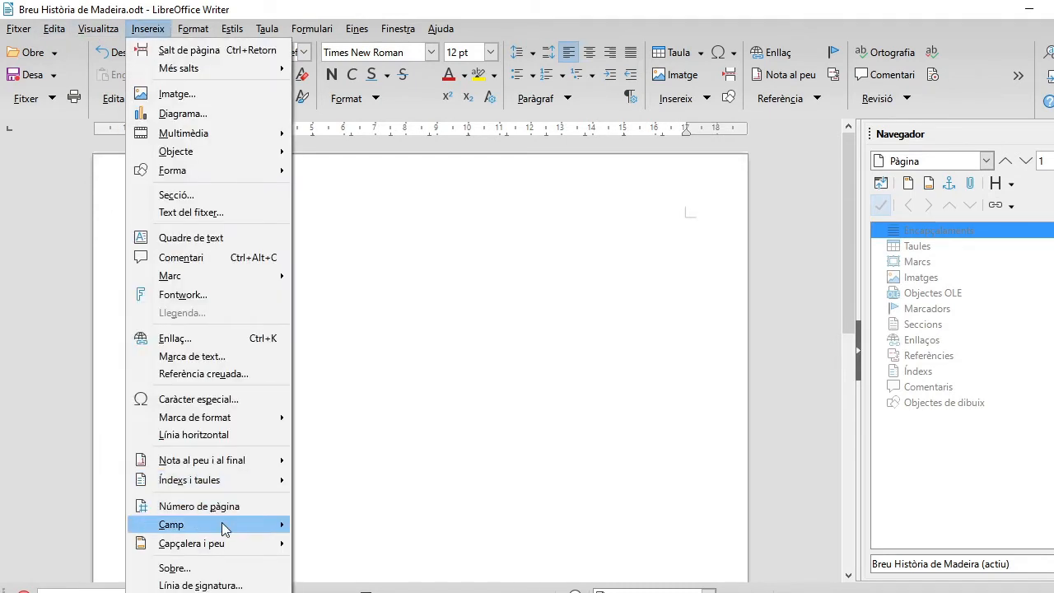
{"action": "mouse_move", "coordinate": [224, 528]}
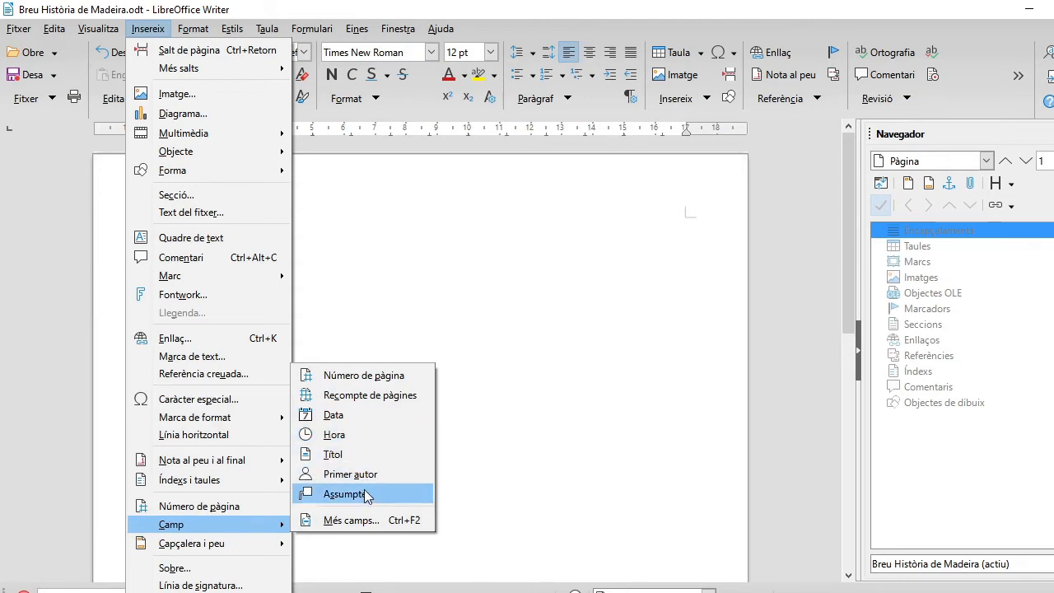
{"action": "left_click", "coordinate": [367, 522]}
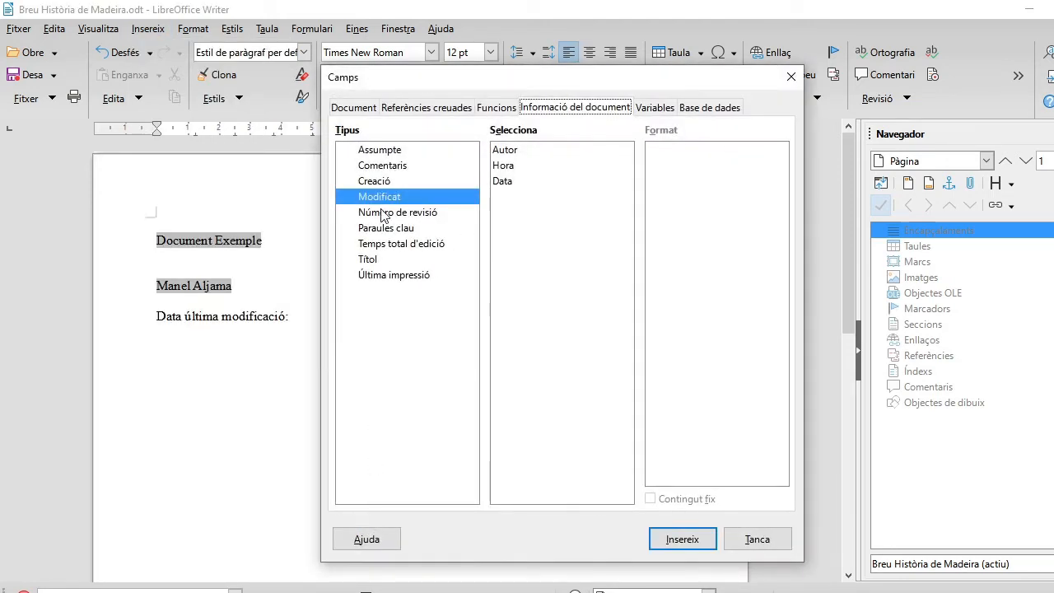
{"action": "left_click", "coordinate": [504, 169]}
{"action": "left_click", "coordinate": [509, 181]}
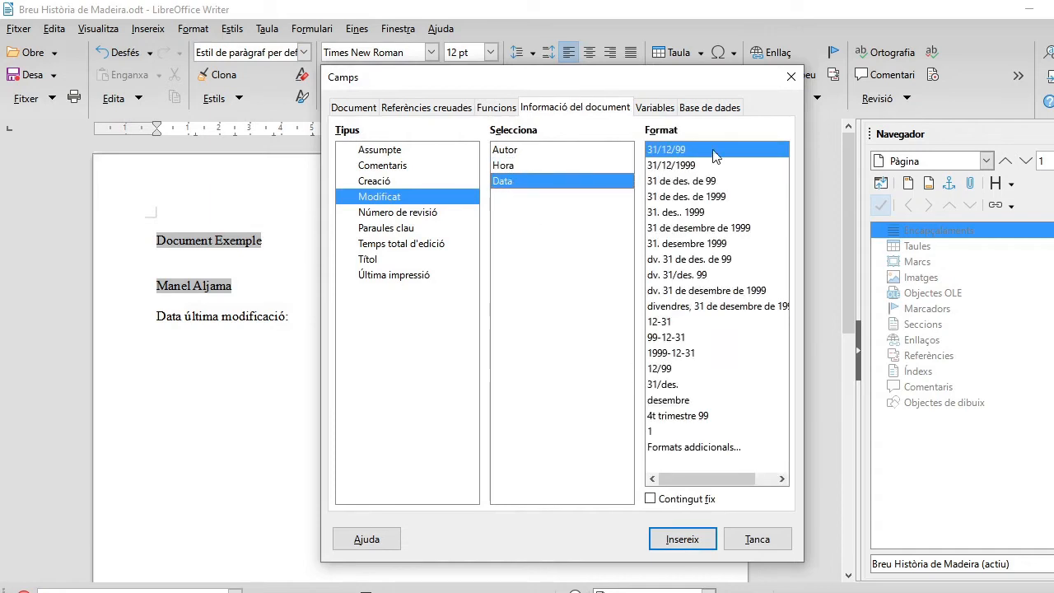
{"action": "left_click", "coordinate": [740, 230]}
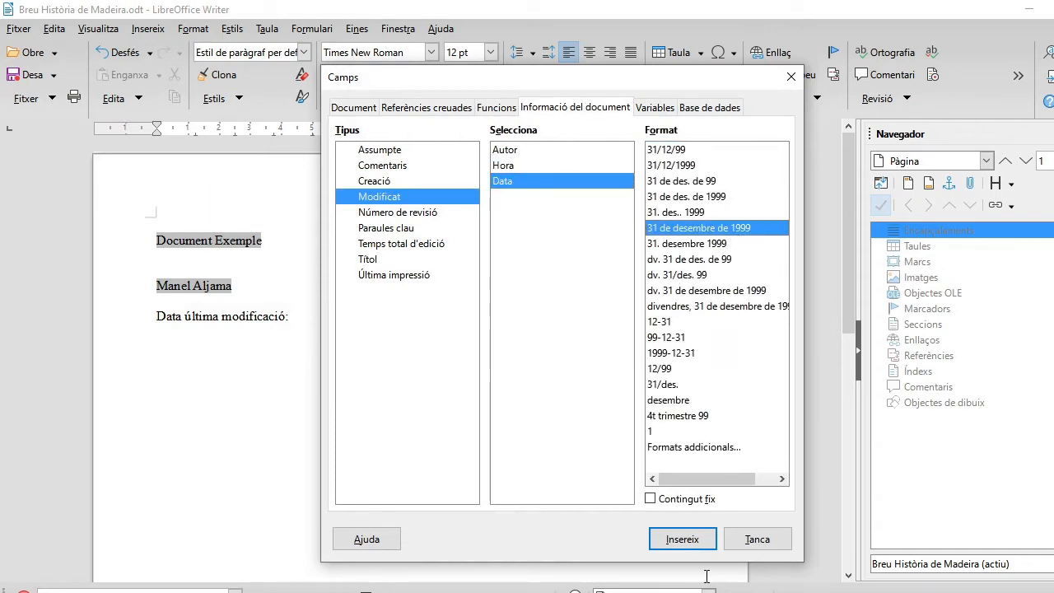
{"action": "left_click", "coordinate": [706, 306]}
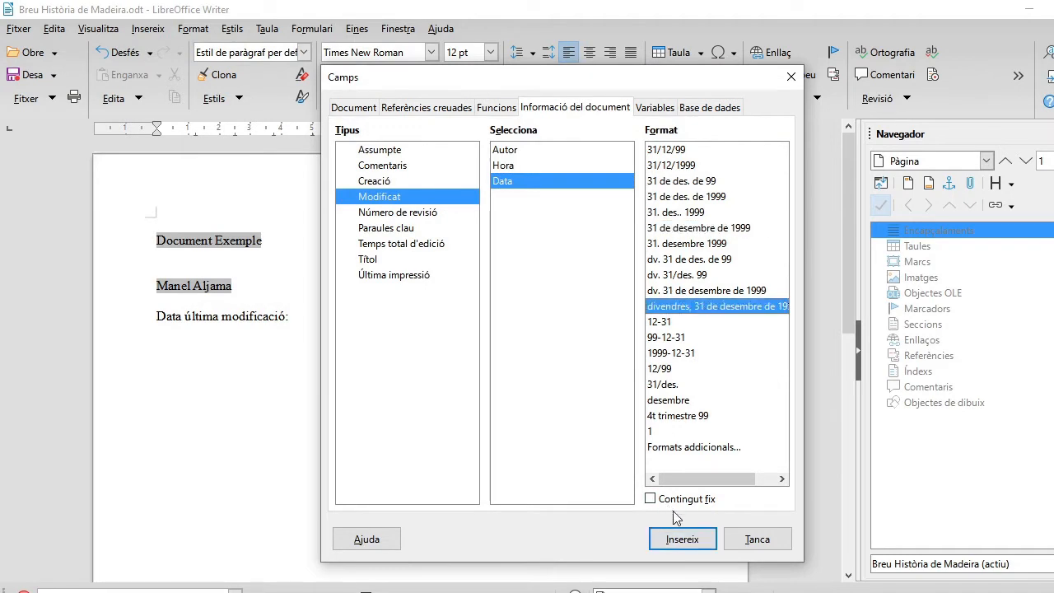
{"action": "left_click", "coordinate": [683, 539]}
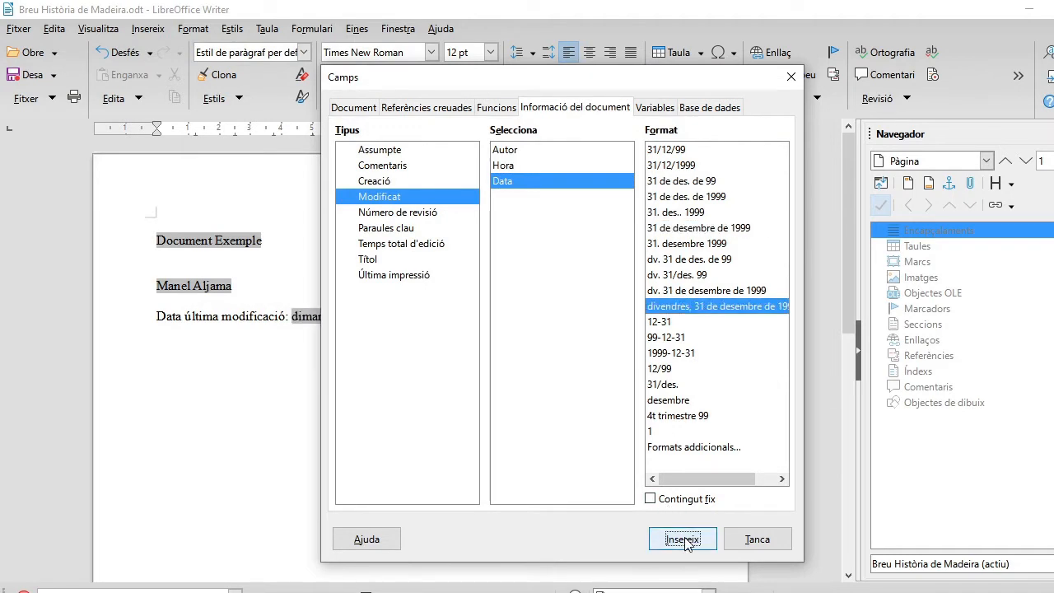
{"action": "left_click", "coordinate": [755, 539]}
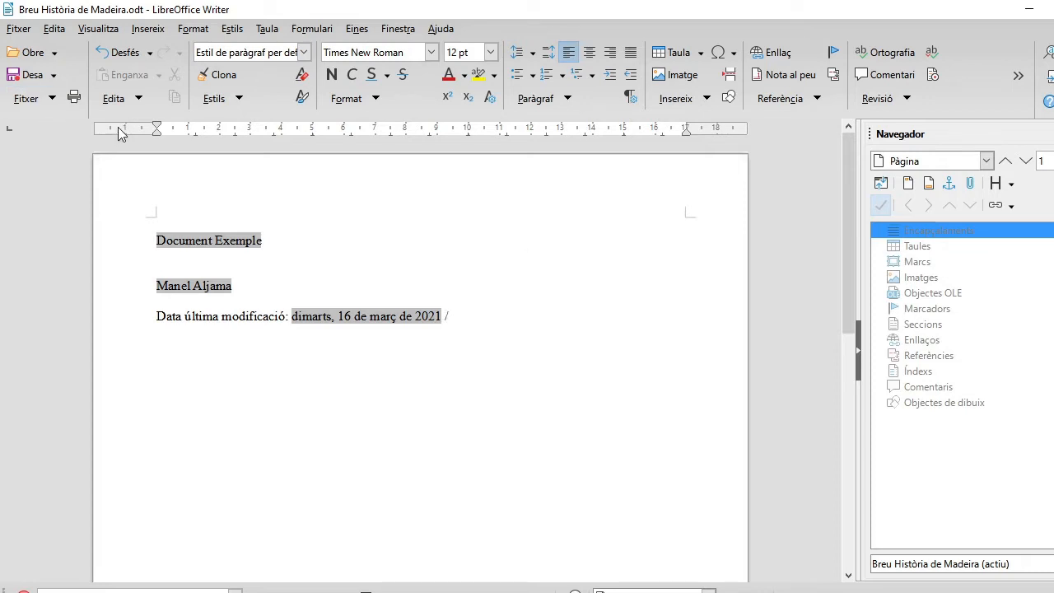
Step: Add a "/" after the date and insert the document's Modificat time (Hora) field in the format 13:37:46
{"action": "left_click", "coordinate": [147, 32]}
{"action": "mouse_move", "coordinate": [253, 544]}
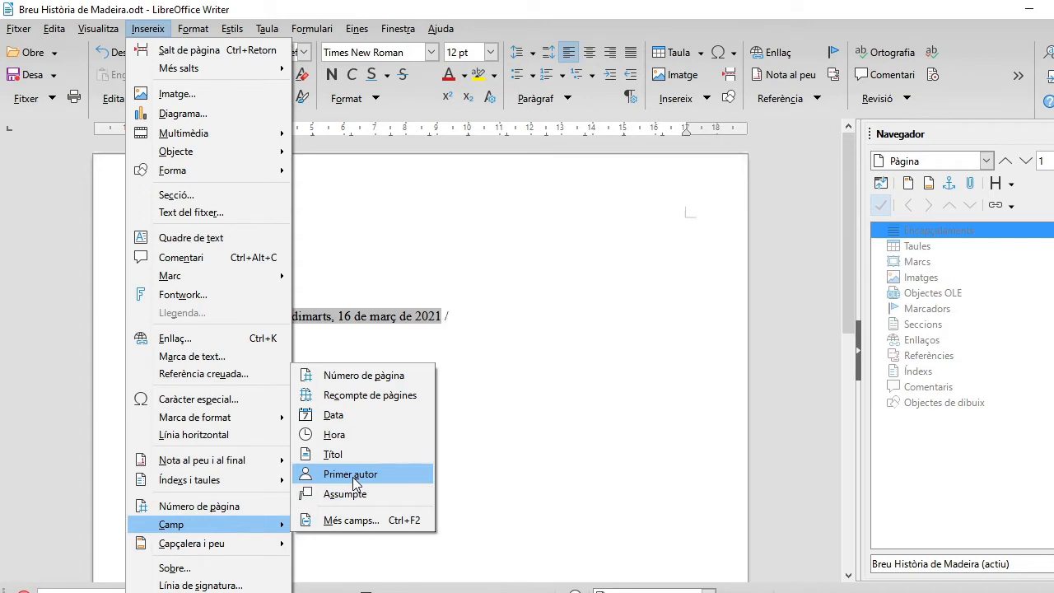
{"action": "left_click", "coordinate": [359, 522]}
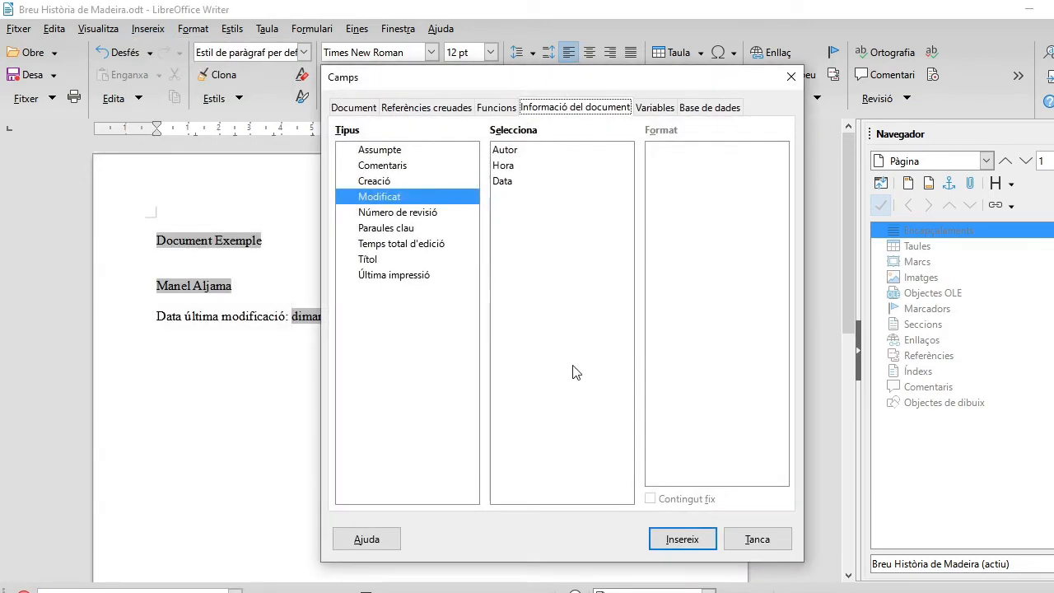
{"action": "left_click", "coordinate": [502, 168]}
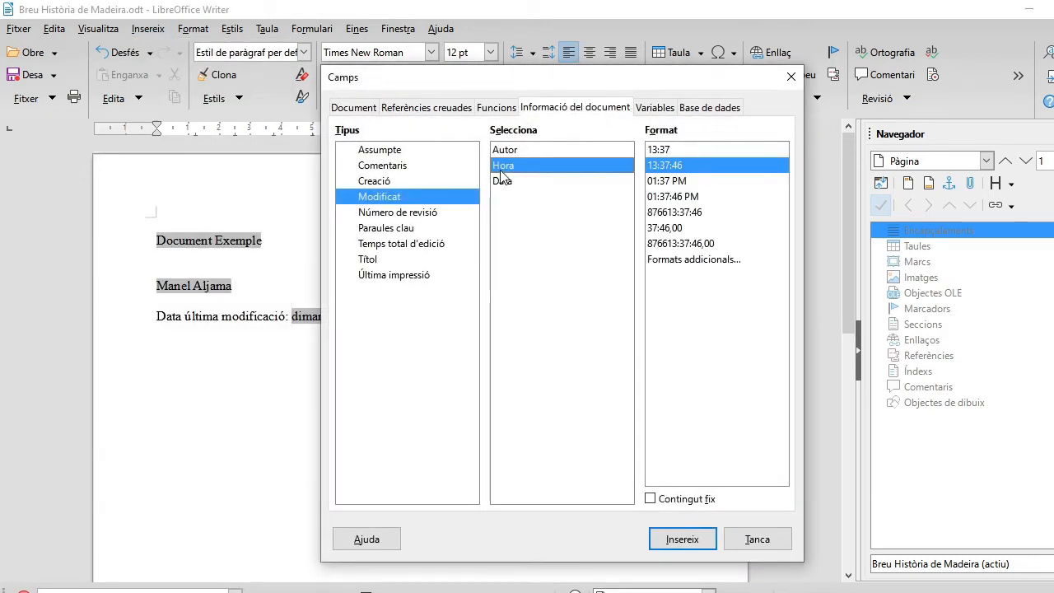
{"action": "left_click", "coordinate": [690, 540]}
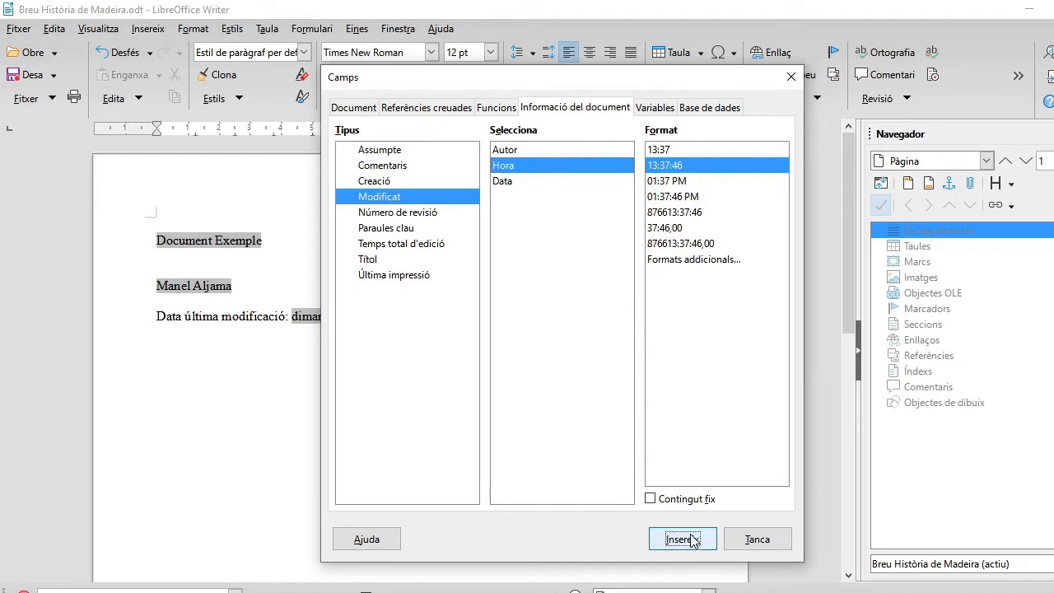
{"action": "left_click", "coordinate": [753, 540]}
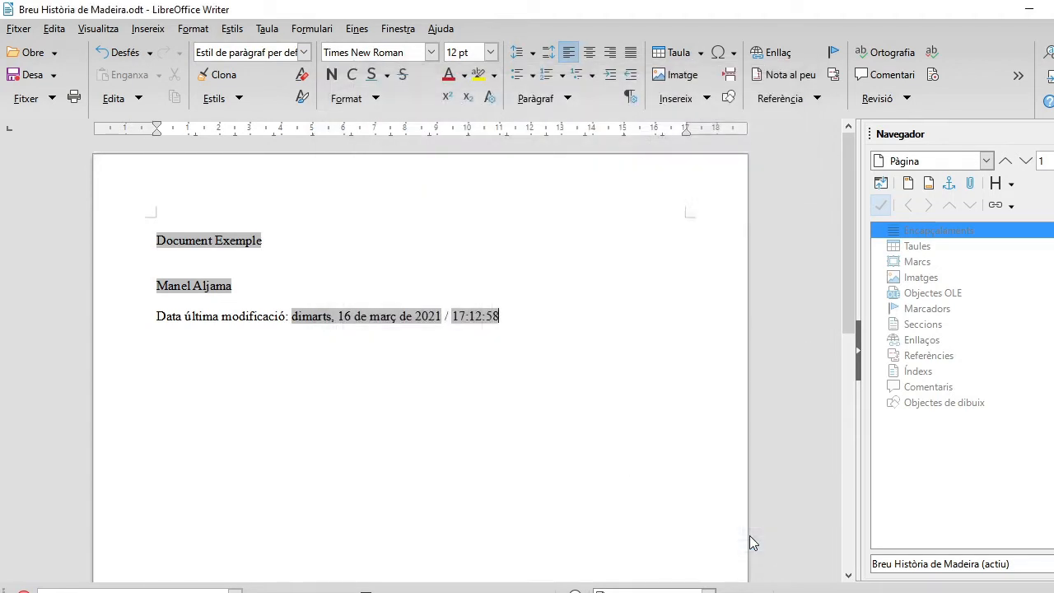
Step: Add another blank line between the title and author fields and save the document
{"action": "left_click", "coordinate": [182, 269]}
{"action": "key", "text": "Return"}
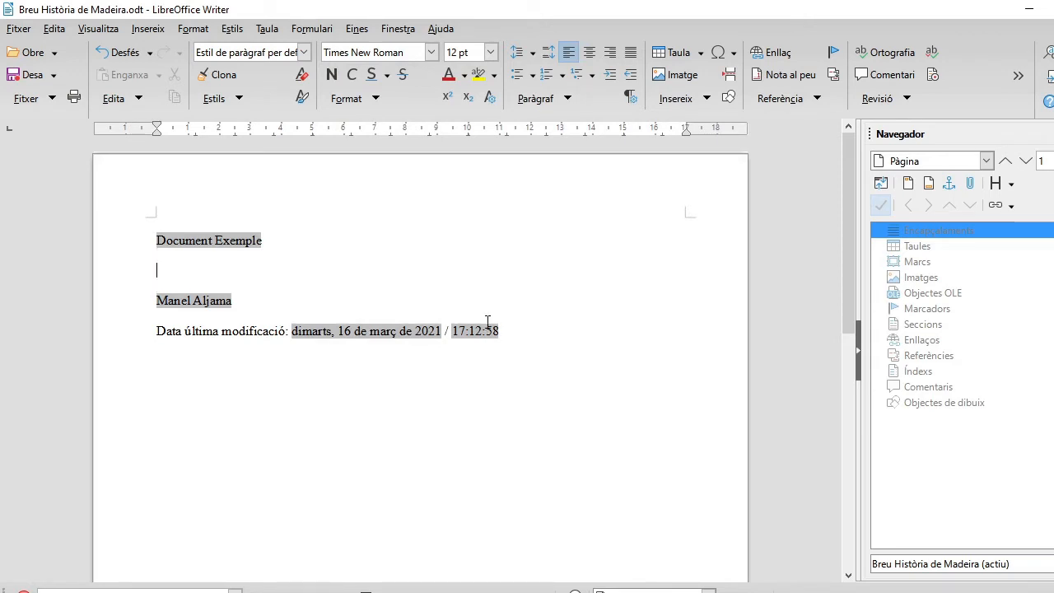
{"action": "left_click", "coordinate": [31, 82]}
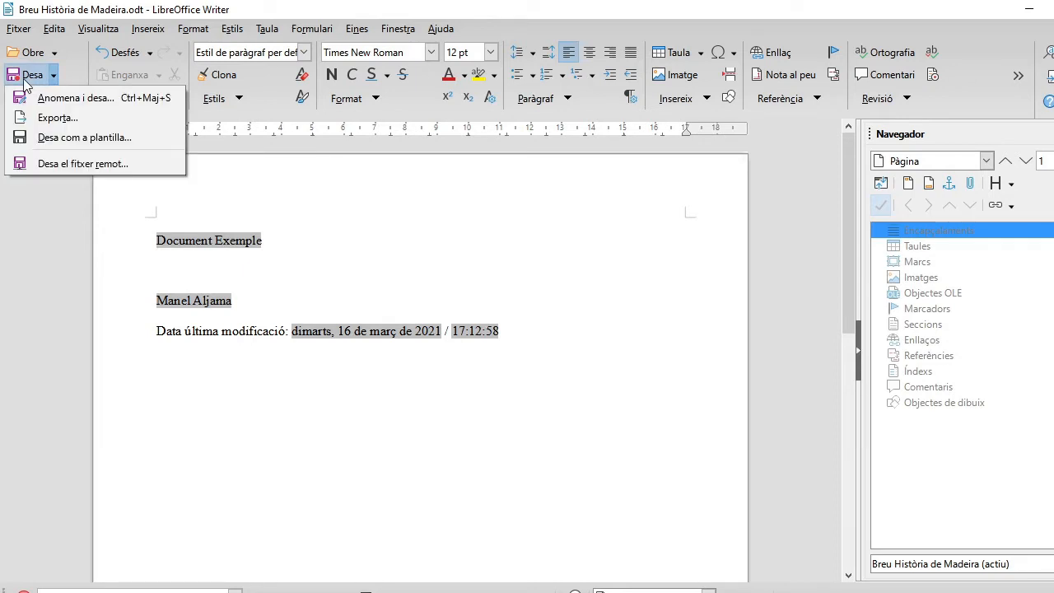
{"action": "key", "text": "Escape"}
{"action": "left_click", "coordinate": [29, 74]}
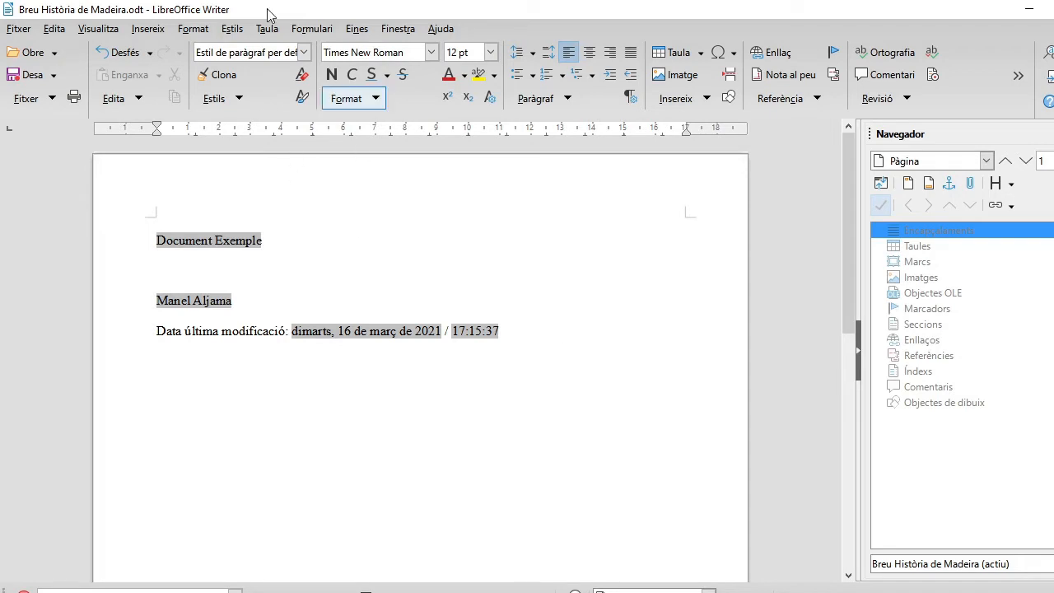
Step: Show the formatting marks and select the empty paragraphs below the last-modified date line
{"action": "left_click", "coordinate": [142, 33]}
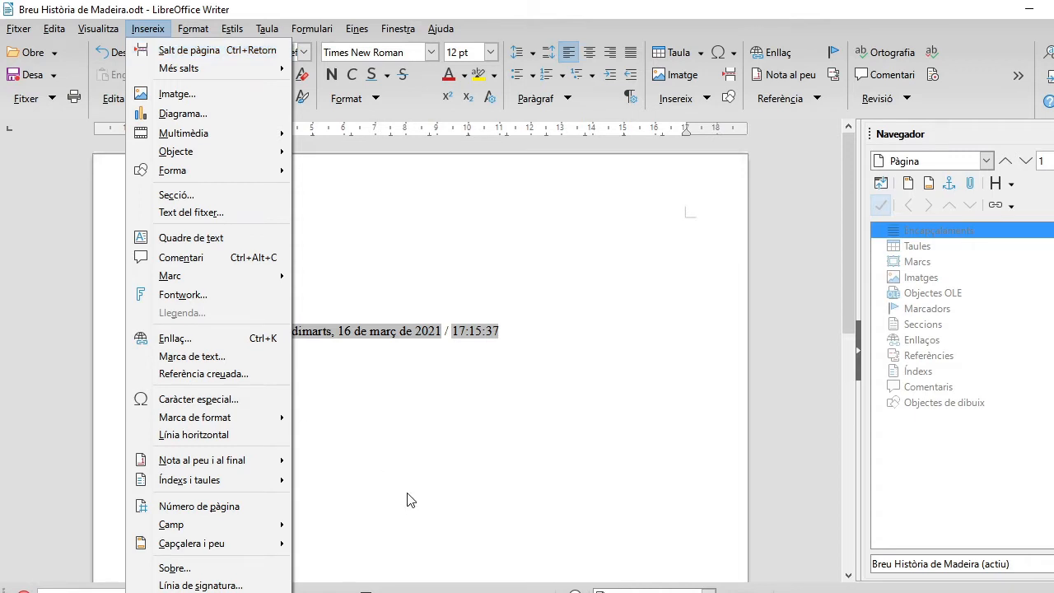
{"action": "left_click", "coordinate": [369, 400]}
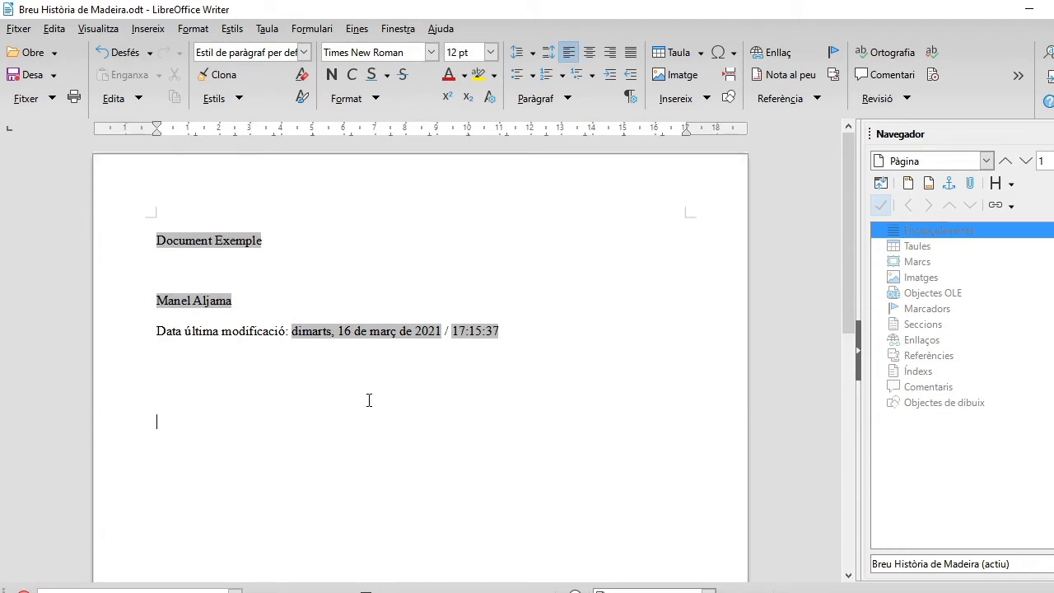
{"action": "key", "text": "Return"}
{"action": "left_click", "coordinate": [115, 29]}
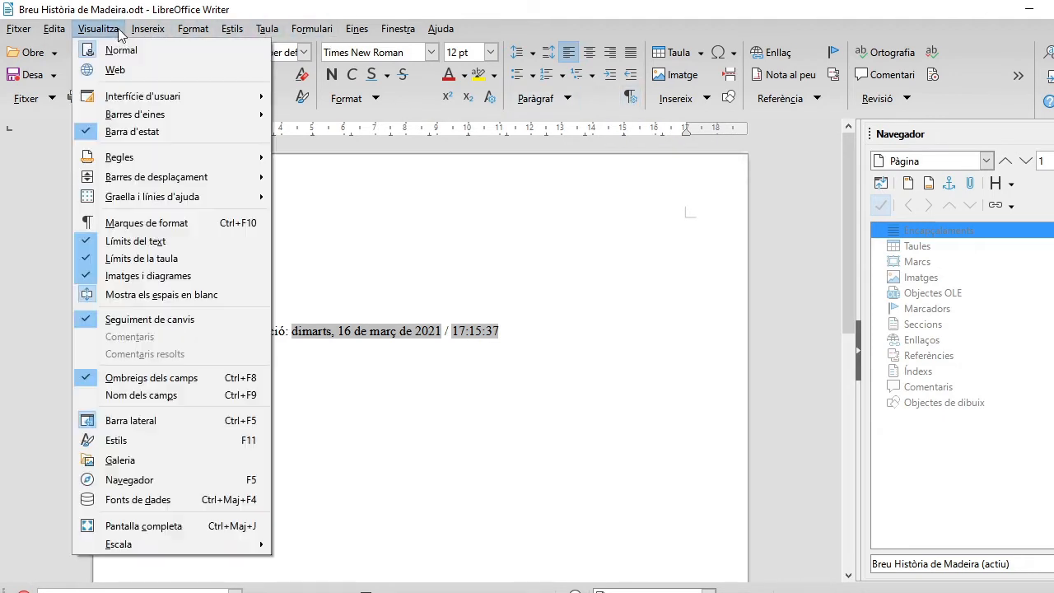
{"action": "left_click", "coordinate": [196, 222]}
{"action": "left_click_drag", "start_coordinate": [167, 473], "coordinate": [165, 349]}
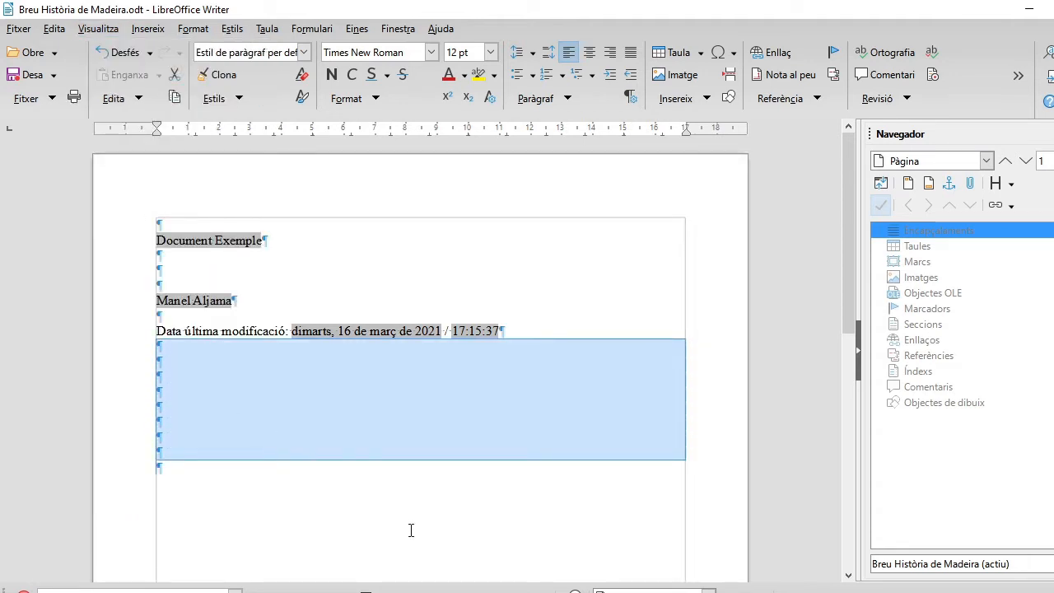
Step: Delete six of the empty paragraphs below the last-modified date line, leaving three
{"action": "left_click", "coordinate": [178, 467]}
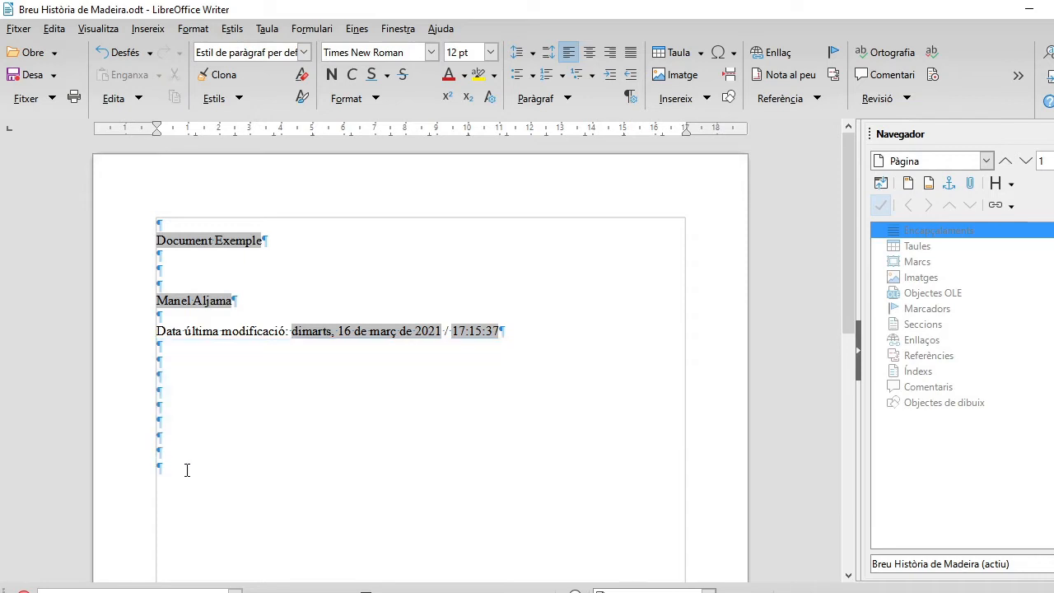
{"action": "key", "text": "BackSpace"}
{"action": "key", "text": "BackSpace"}
{"action": "key", "text": "BackSpace"}
{"action": "key", "text": "BackSpace"}
{"action": "key", "text": "BackSpace"}
{"action": "key", "text": "BackSpace"}
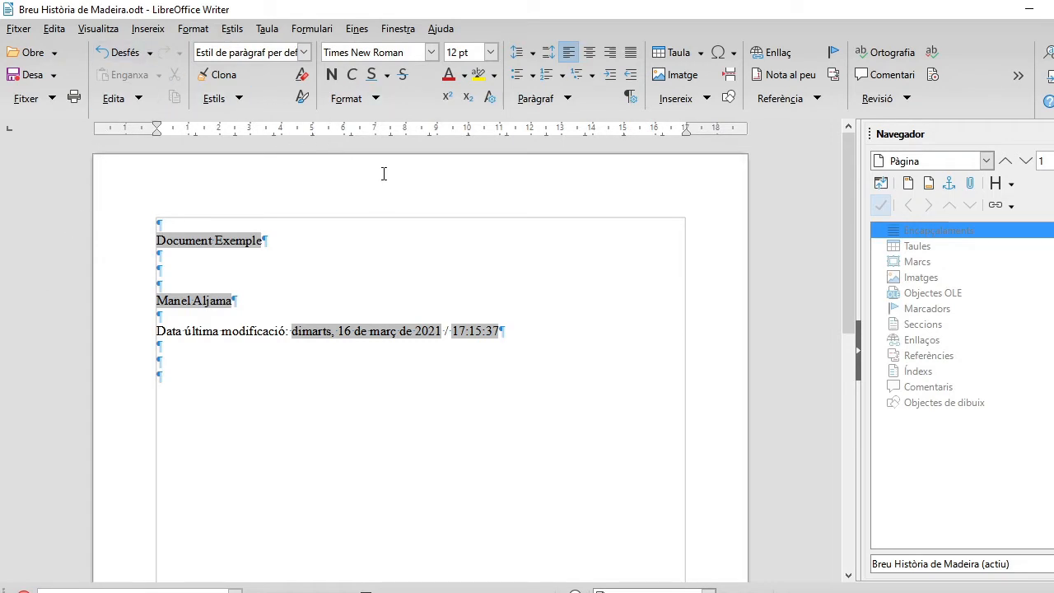
Step: Hide the formatting marks and insert a horizontal line below the last-modified date line
{"action": "left_click", "coordinate": [113, 33]}
{"action": "left_click", "coordinate": [135, 223]}
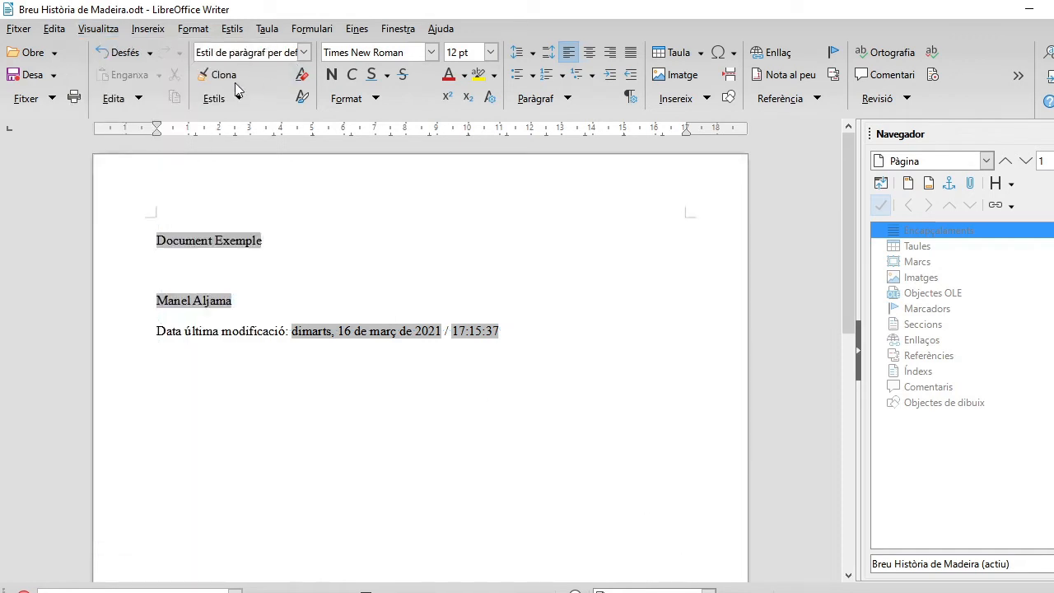
{"action": "left_click", "coordinate": [148, 29]}
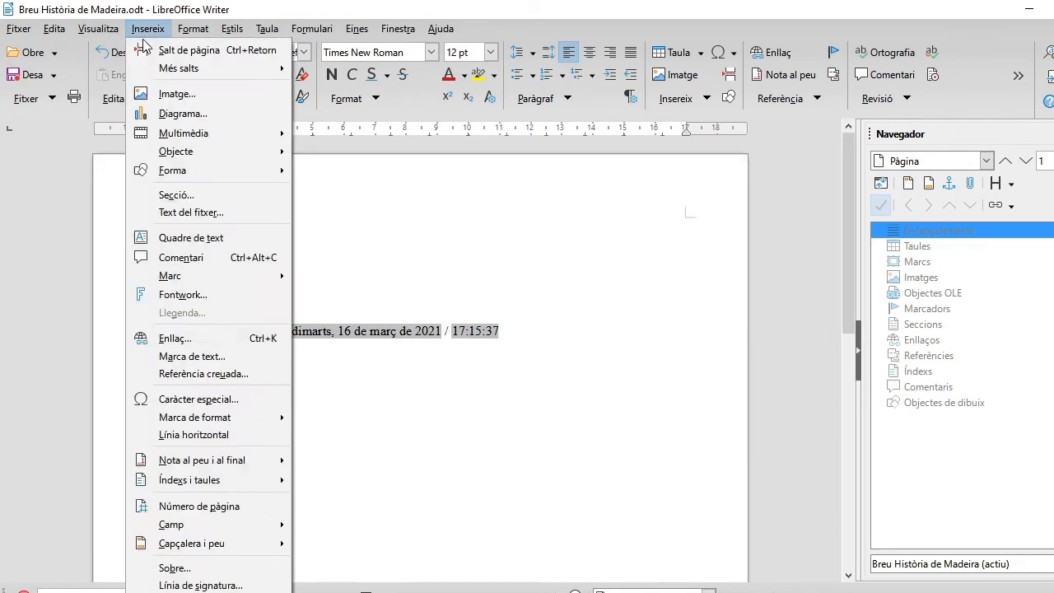
{"action": "left_click", "coordinate": [227, 435]}
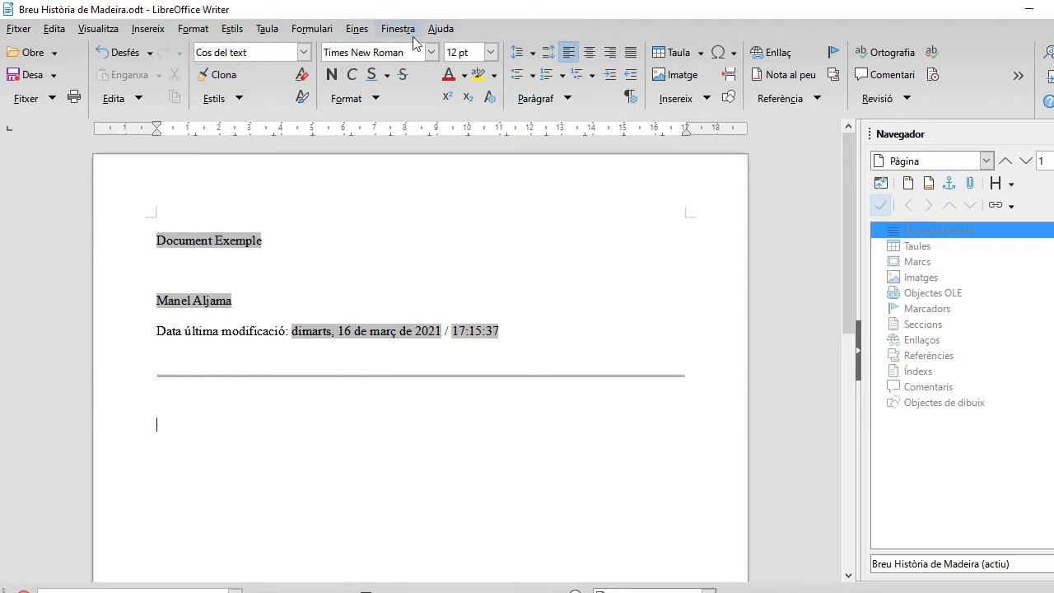
Step: Set up a new table named "Col·lboradors" with 3 columns and 5 rows below the horizontal line
{"action": "left_click", "coordinate": [268, 28]}
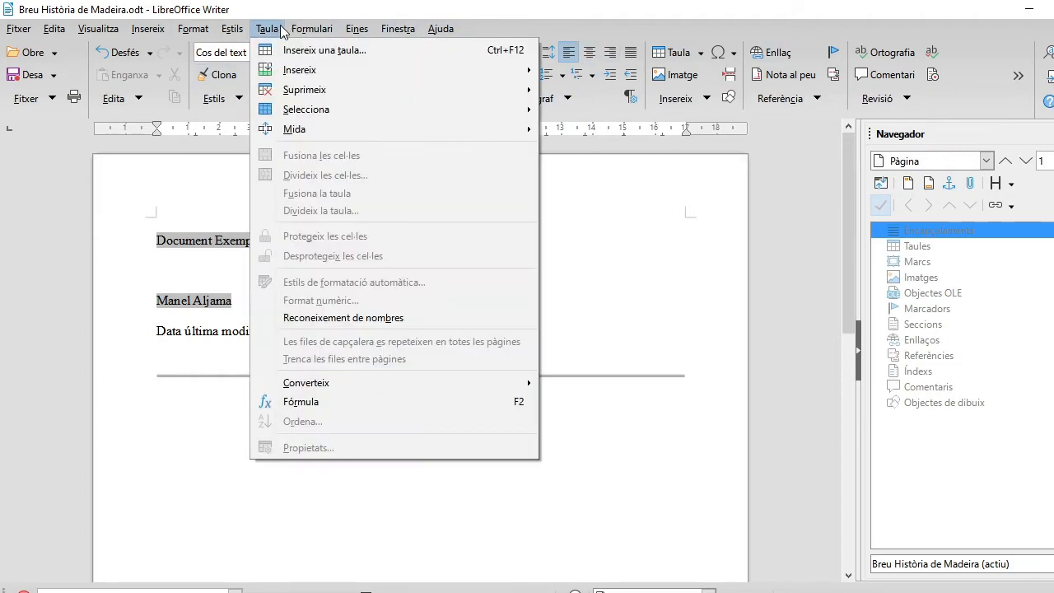
{"action": "left_click", "coordinate": [325, 50]}
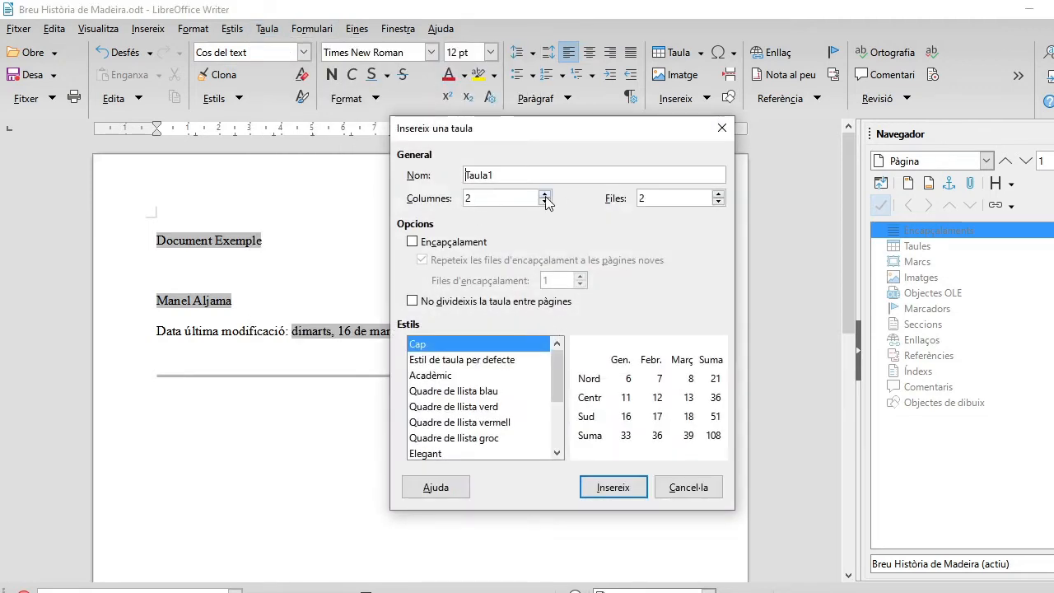
{"action": "left_click_drag", "start_coordinate": [534, 175], "coordinate": [395, 170]}
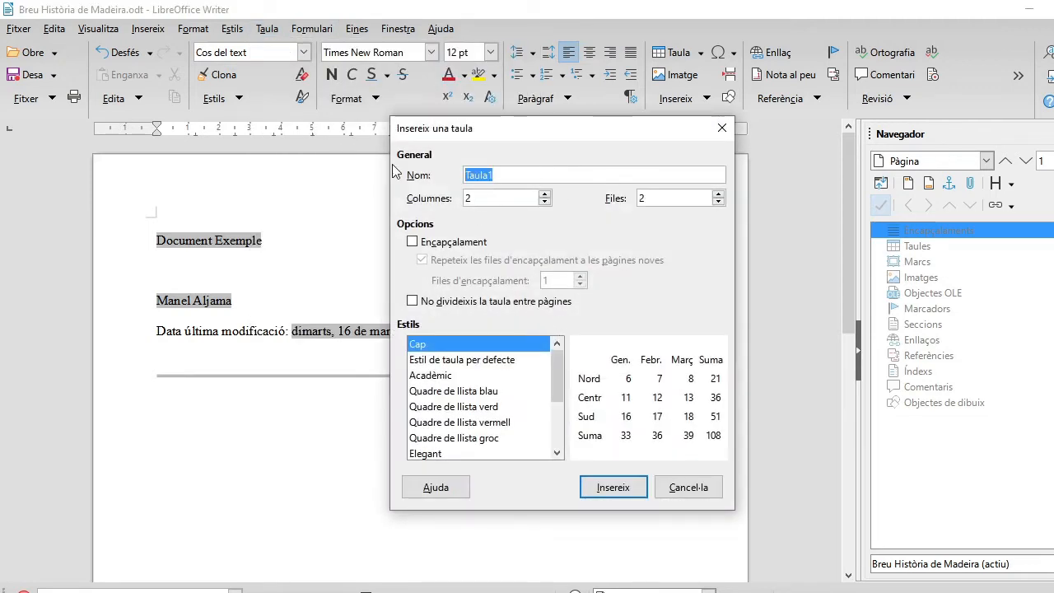
{"action": "type", "text": "Col·Lao"}
{"action": "type", "text": "b"}
{"action": "key", "text": "BackSpace"}
{"action": "key", "text": "BackSpace"}
{"action": "key", "text": "BackSpace"}
{"action": "key", "text": "BackSpace"}
{"action": "type", "text": "lb"}
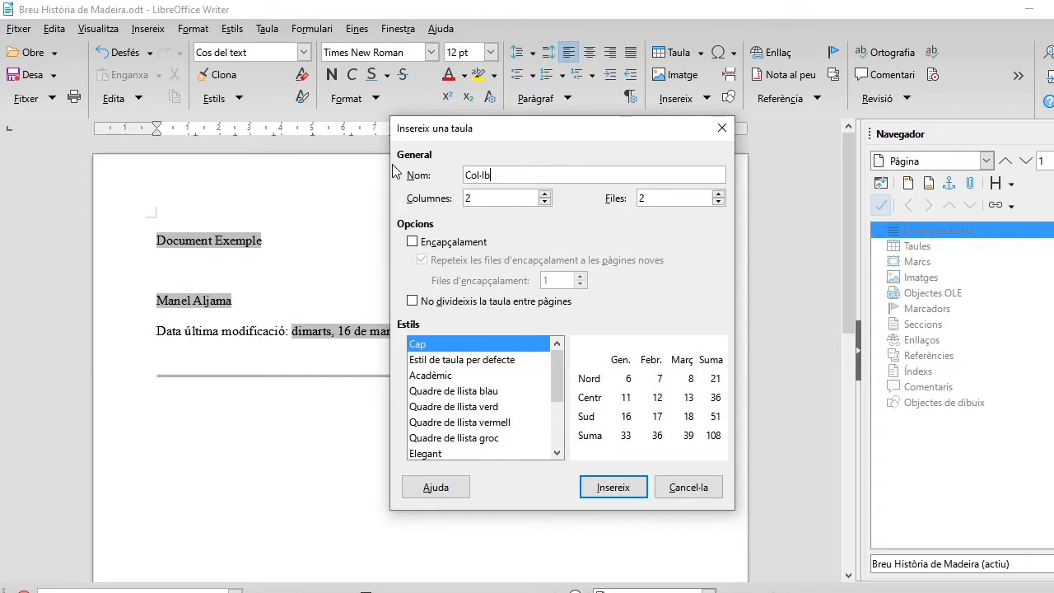
{"action": "type", "text": "oradors"}
{"action": "key", "text": "Tab"}
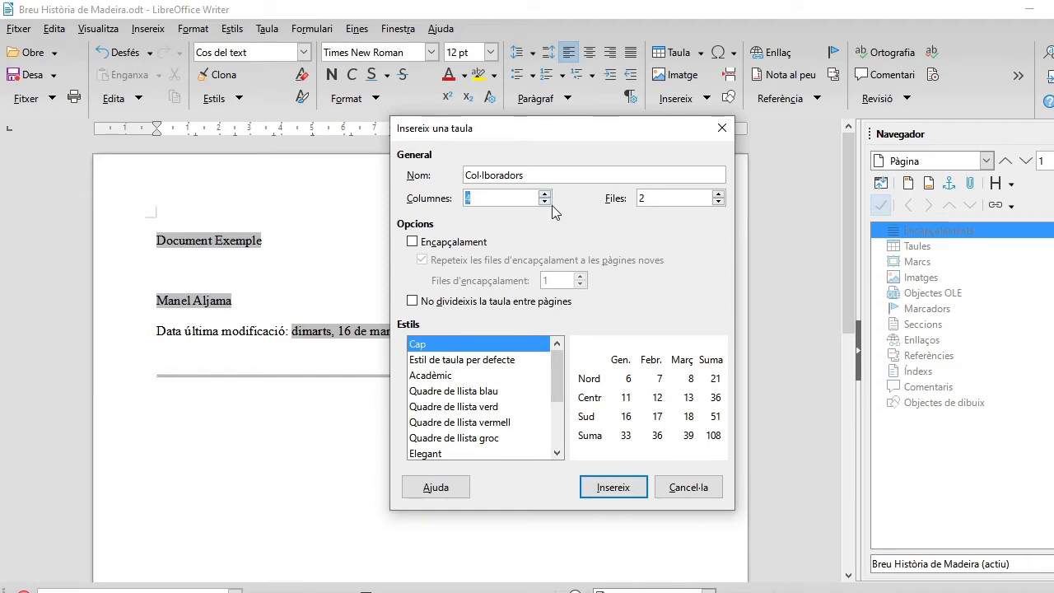
{"action": "left_click", "coordinate": [719, 202]}
{"action": "left_click", "coordinate": [719, 195]}
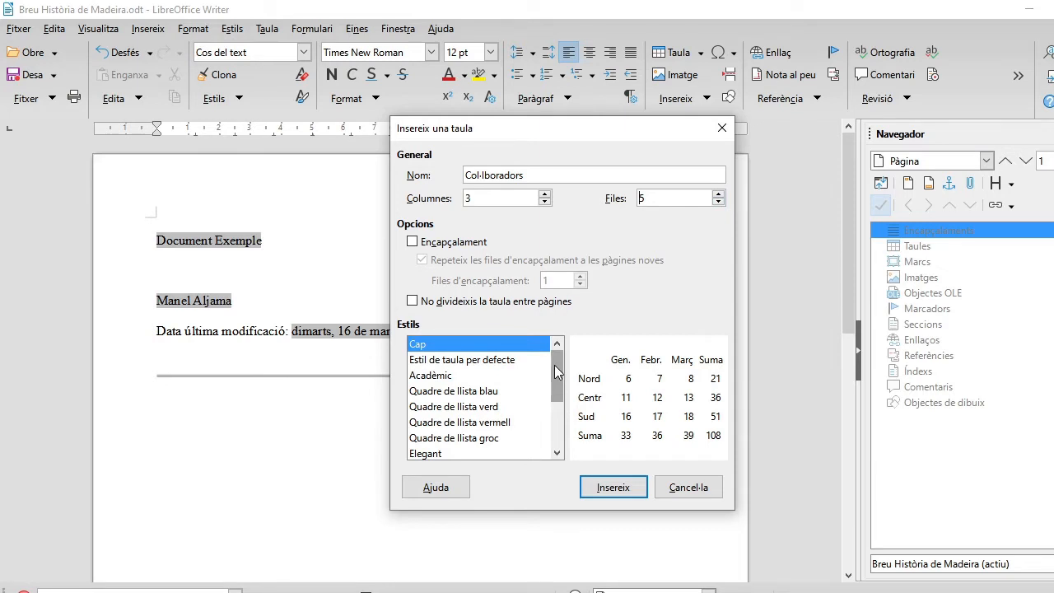
Step: Preview several table styles, choose "Quadre de llista verd" and insert the table
{"action": "left_click", "coordinate": [432, 375]}
{"action": "left_click_drag", "start_coordinate": [556, 383], "coordinate": [540, 465]}
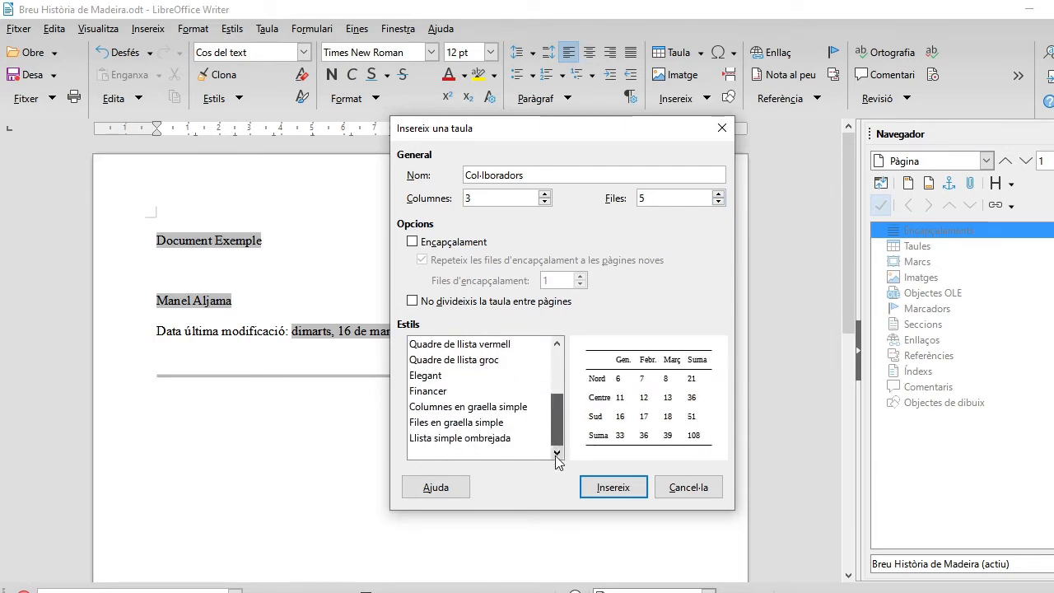
{"action": "left_click", "coordinate": [459, 443]}
{"action": "left_click", "coordinate": [462, 428]}
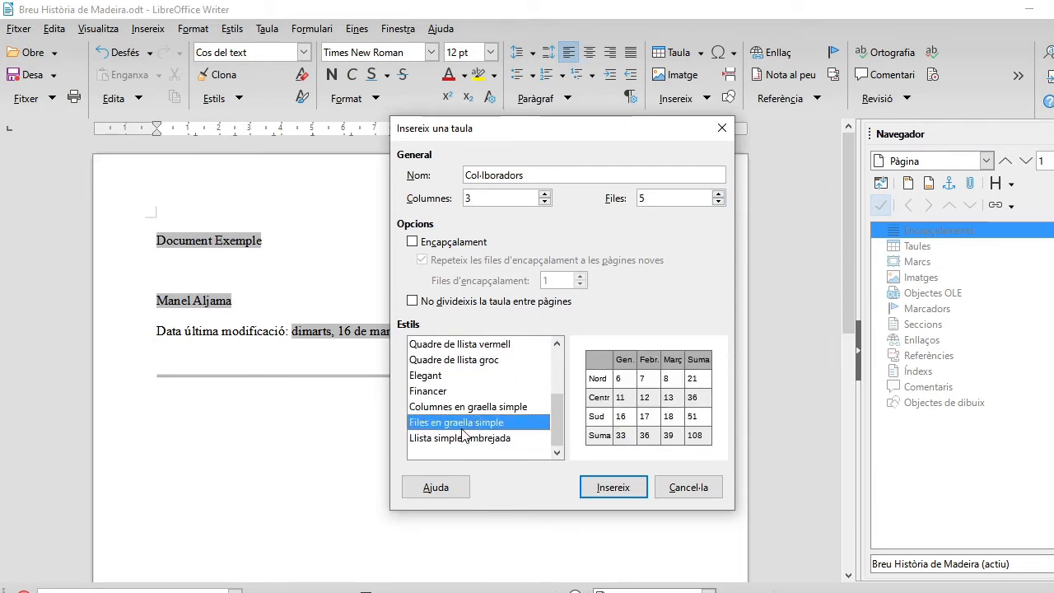
{"action": "left_click", "coordinate": [483, 411]}
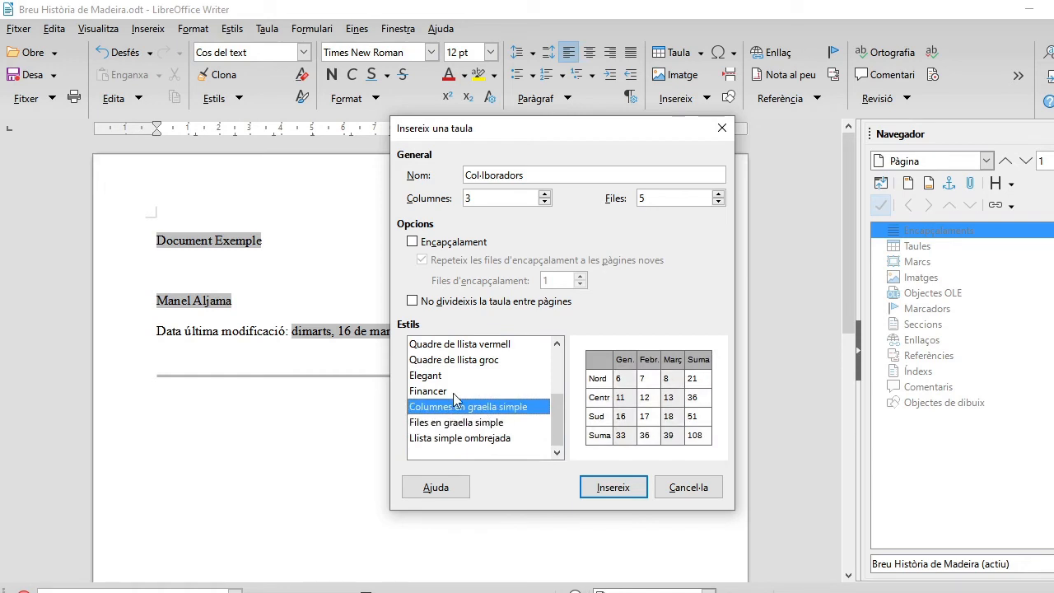
{"action": "left_click", "coordinate": [453, 393]}
{"action": "left_click", "coordinate": [439, 377]}
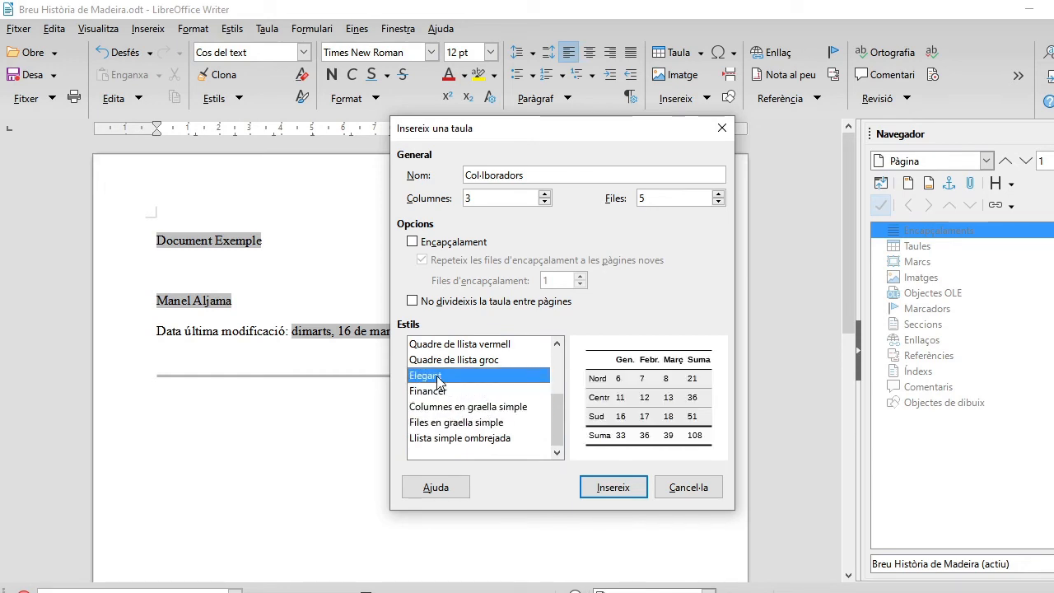
{"action": "left_click", "coordinate": [443, 364]}
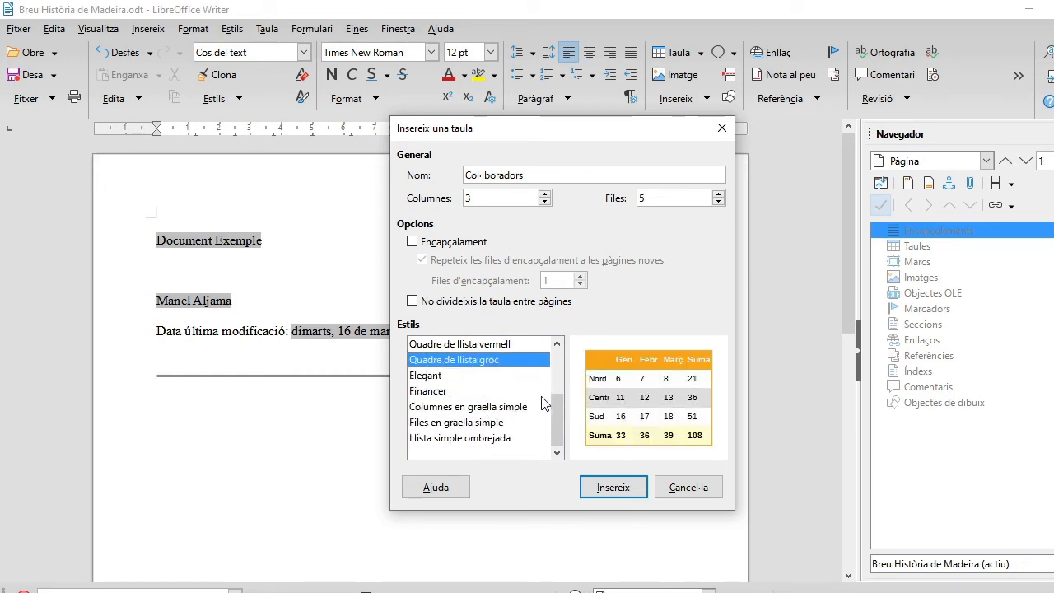
{"action": "left_click_drag", "start_coordinate": [557, 414], "coordinate": [557, 388]}
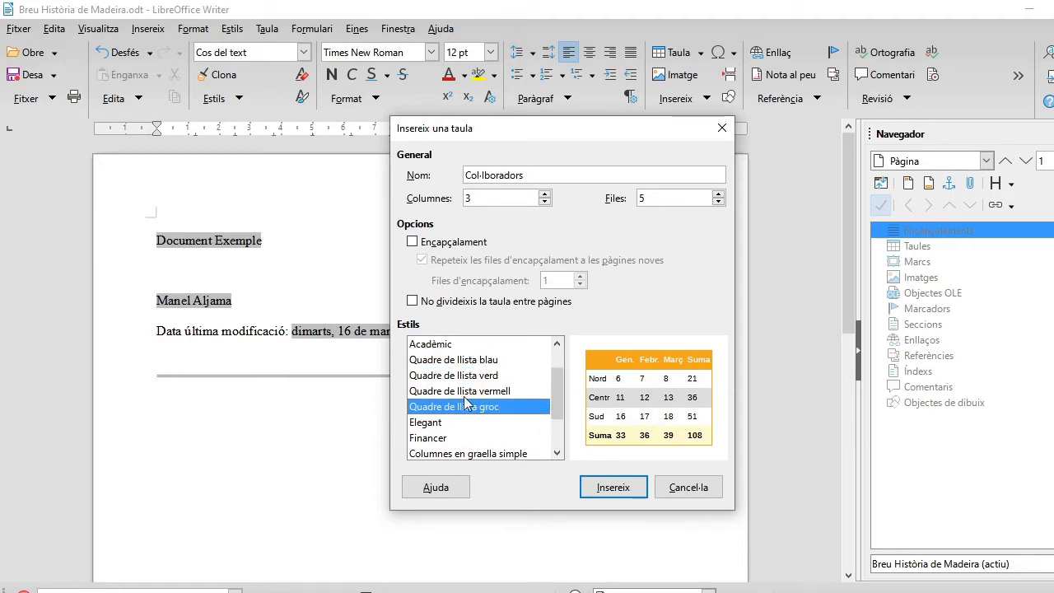
{"action": "left_click", "coordinate": [468, 377]}
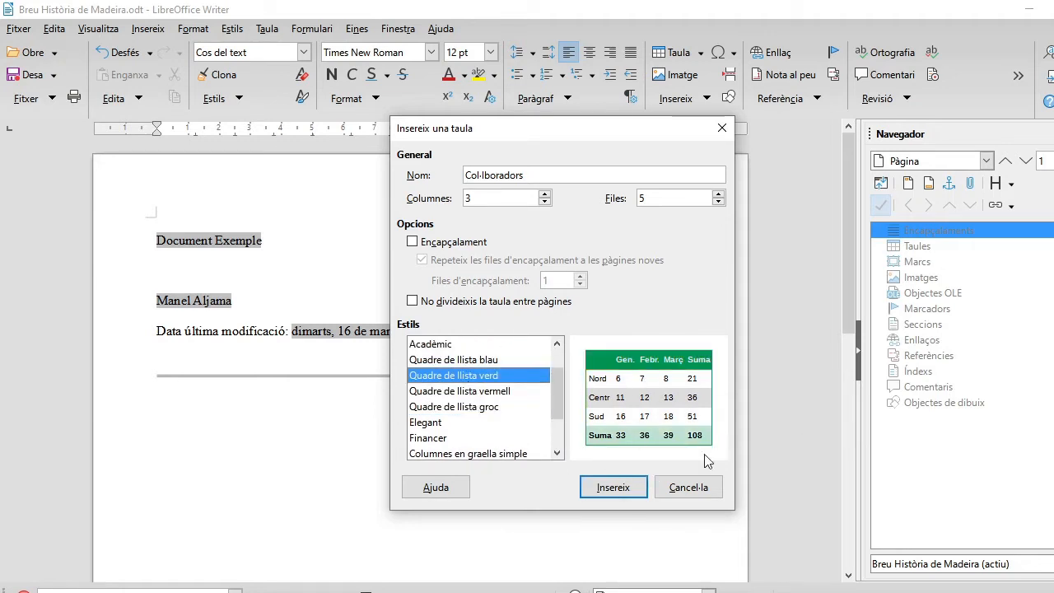
{"action": "left_click", "coordinate": [613, 488]}
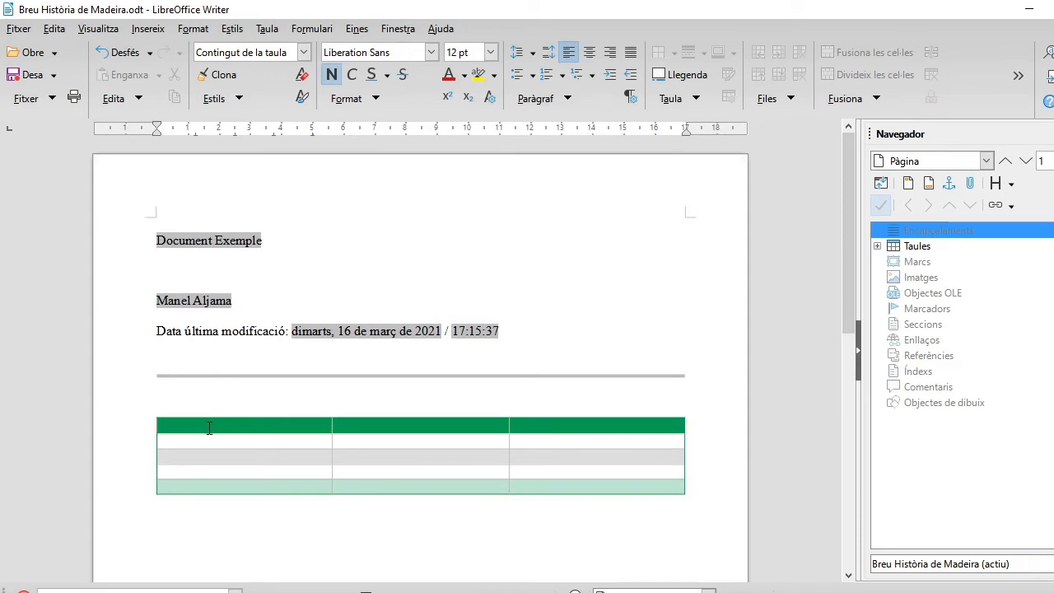
Step: Fill the table's header row with "Data", "Punt" and "Autor"
{"action": "type", "text": "data"}
{"action": "key", "text": "BackSpace"}
{"action": "key", "text": "BackSpace"}
{"action": "key", "text": "BackSpace"}
{"action": "key", "text": "BackSpace"}
{"action": "type", "text": "aTA"}
{"action": "key", "text": "BackSpace"}
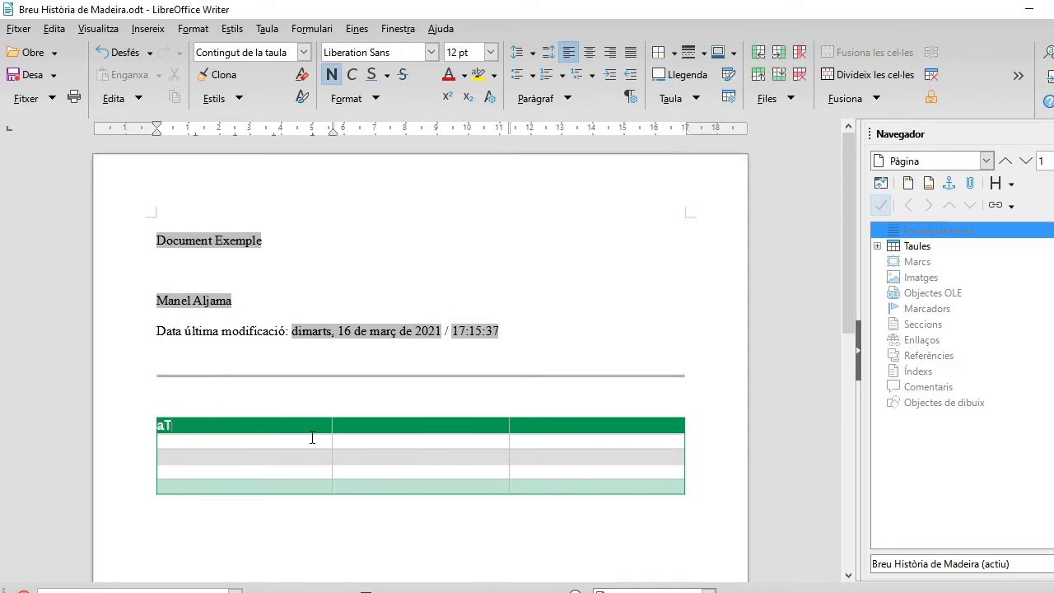
{"action": "type", "text": "Data"}
{"action": "key", "text": "Tab"}
{"action": "type", "text": "Pn"}
{"action": "type", "text": "nt"}
{"action": "key", "text": "Tab"}
{"action": "type", "text": "Auto"}
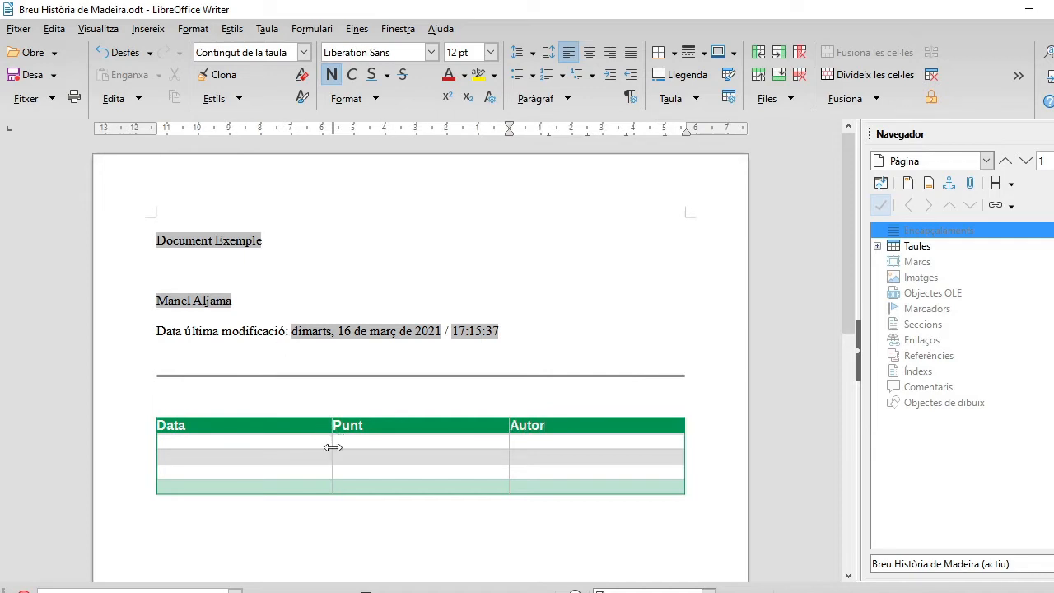
Step: Narrow the Data column to about 2.5 cm and the Punt column to about 3.8 cm, and add "Taula de canvis" above the table
{"action": "left_click_drag", "start_coordinate": [282, 432], "coordinate": [234, 438]}
{"action": "left_click_drag", "start_coordinate": [512, 443], "coordinate": [352, 444]}
{"action": "left_click", "coordinate": [195, 400]}
{"action": "type", "text": "Taula de canva"}
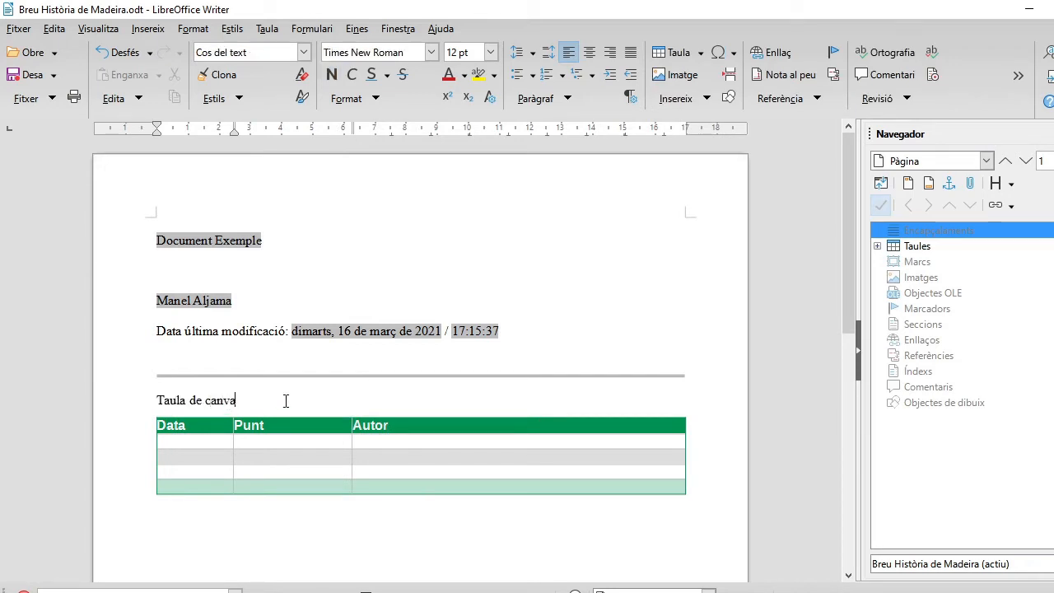
{"action": "key", "text": "BackSpace"}
{"action": "type", "text": "is"}
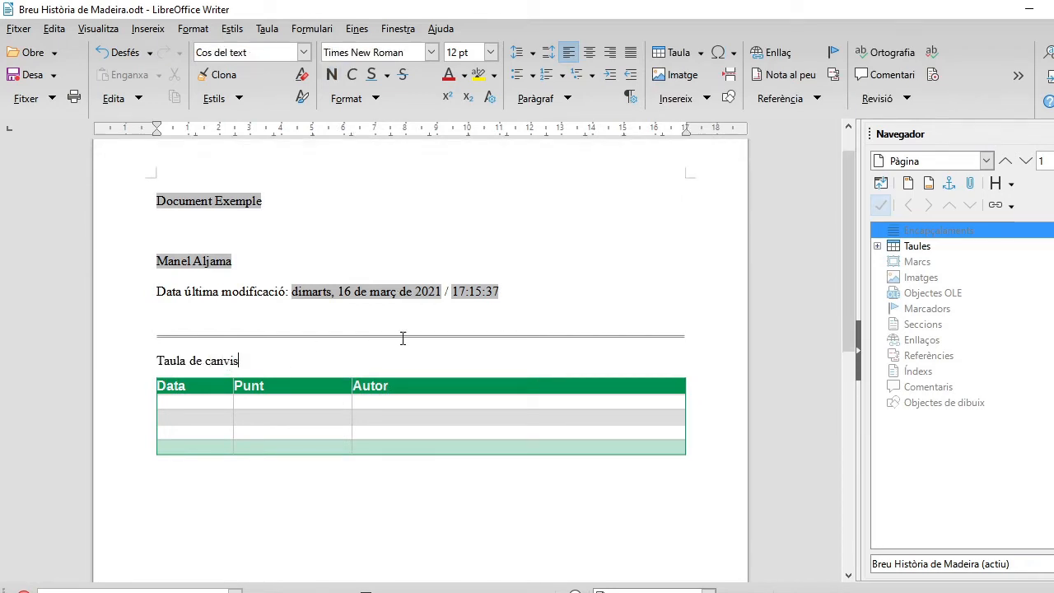
Step: Add a blank line between the title and author fields and insert the image "Cabo Girao.jpg" there
{"action": "left_click", "coordinate": [210, 274]}
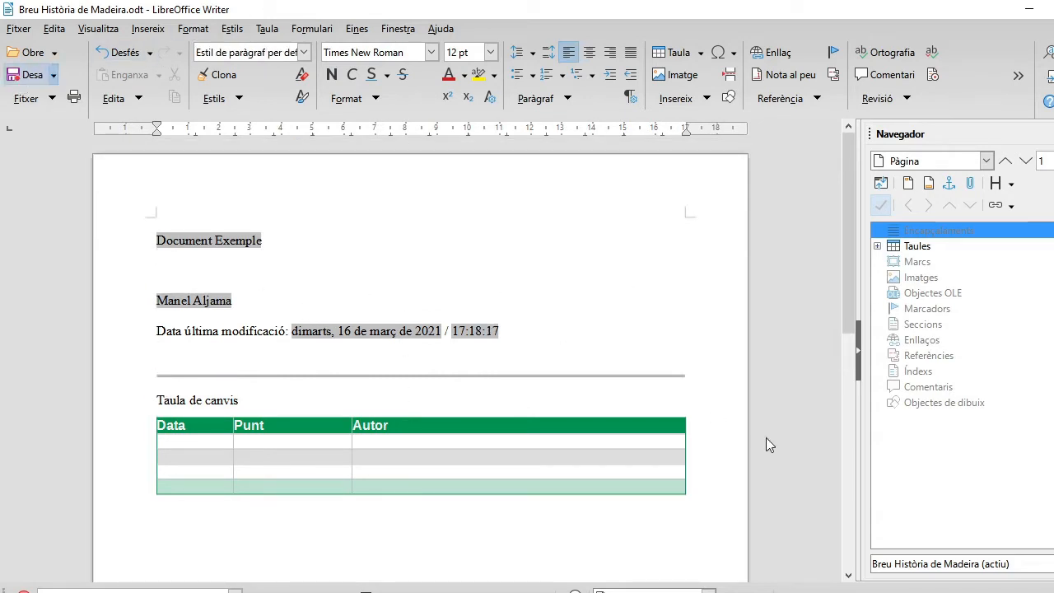
{"action": "key", "text": "Return"}
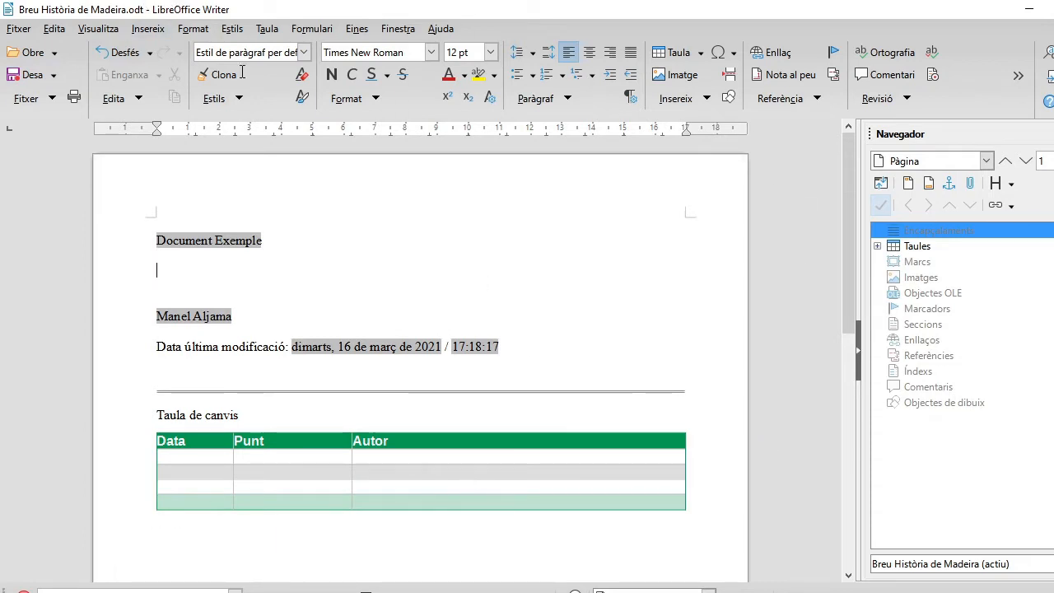
{"action": "left_click", "coordinate": [136, 30]}
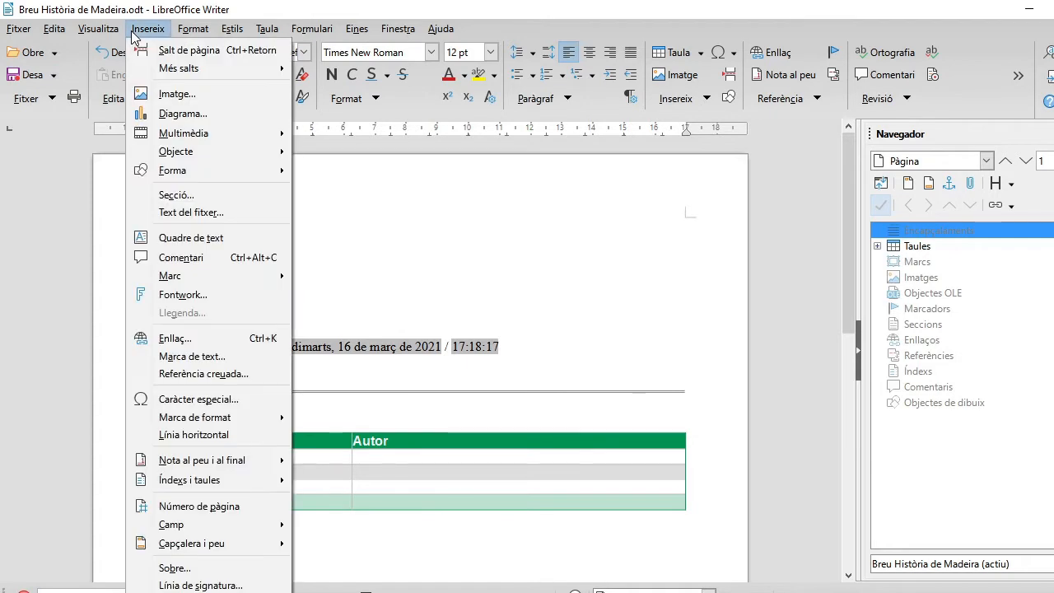
{"action": "left_click", "coordinate": [149, 97]}
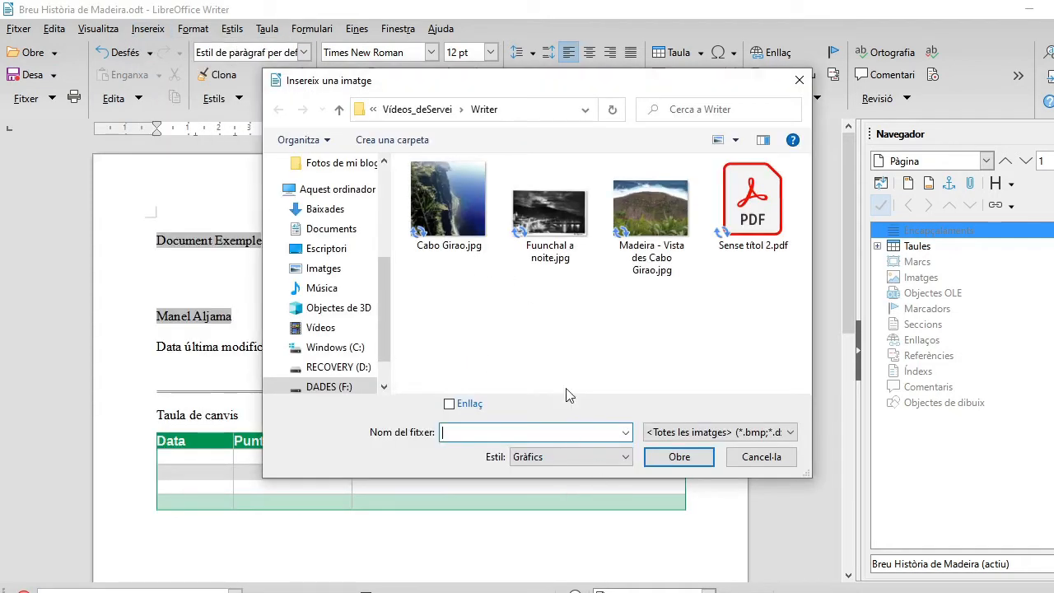
{"action": "left_click", "coordinate": [676, 206]}
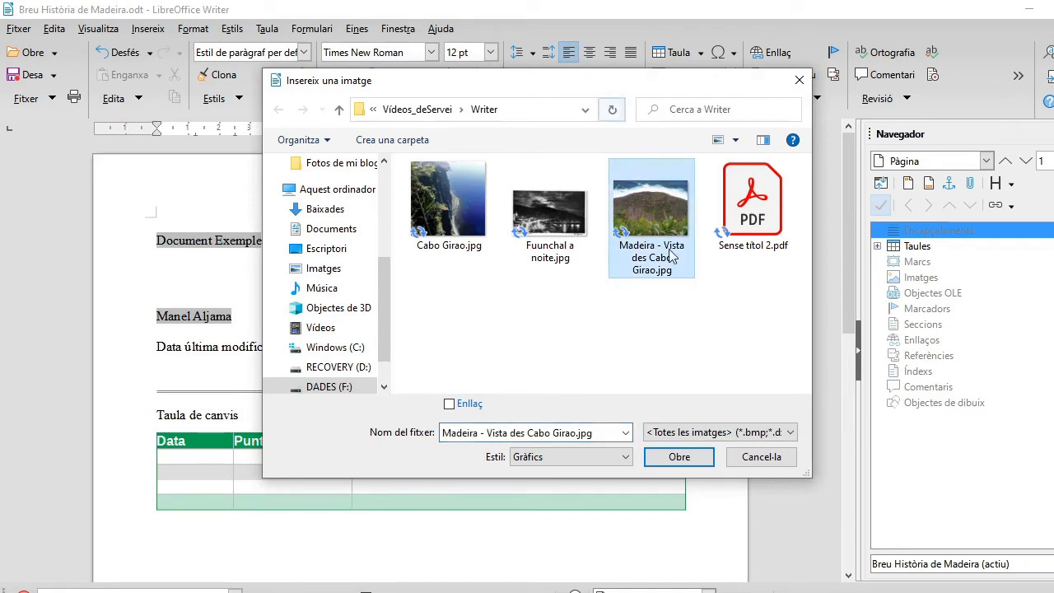
{"action": "left_click", "coordinate": [444, 210]}
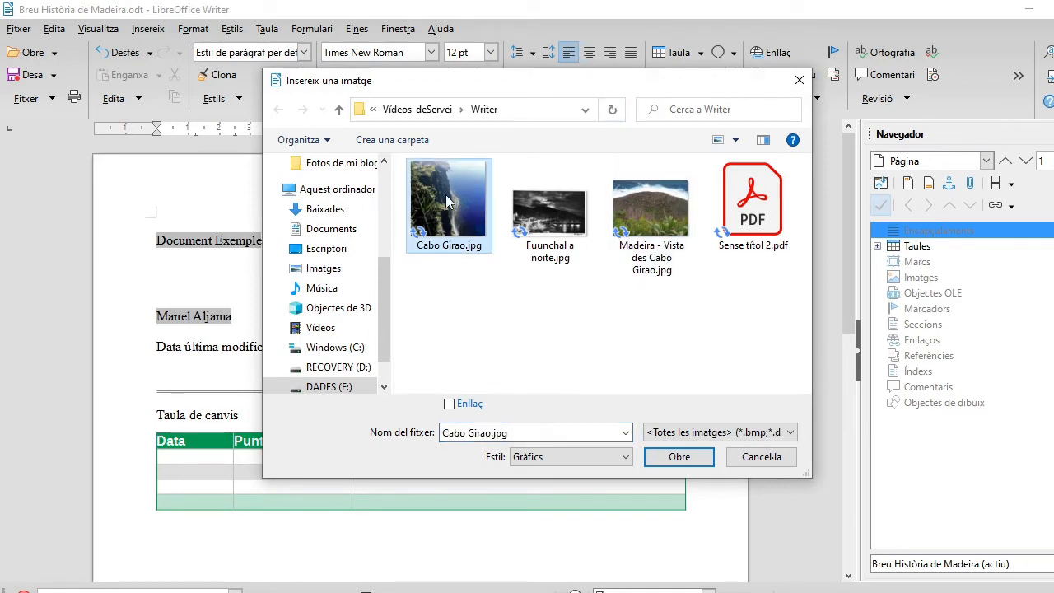
{"action": "double_click", "coordinate": [446, 196]}
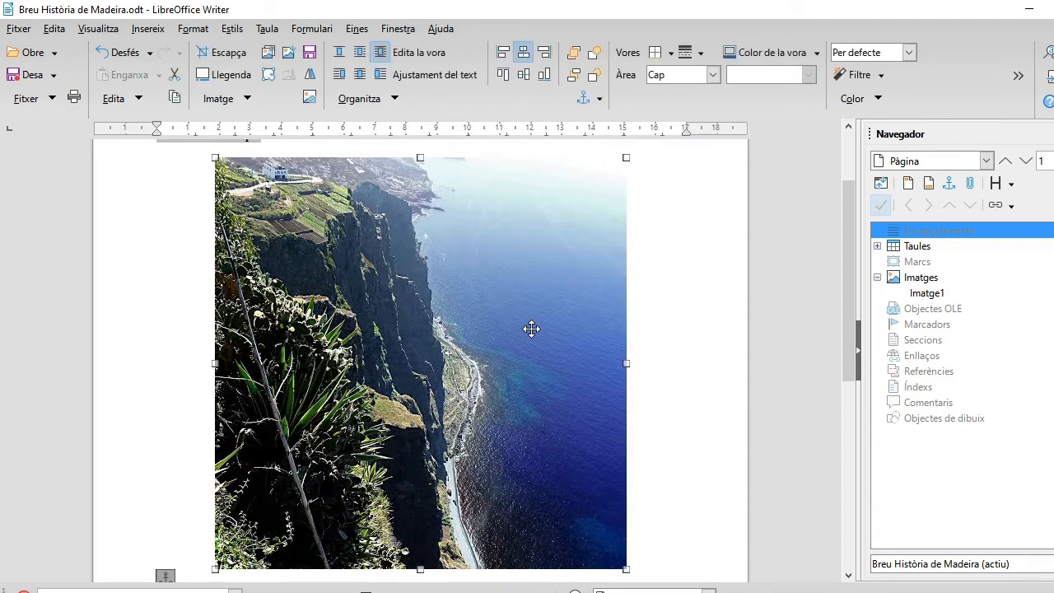
{"action": "left_click_drag", "start_coordinate": [847, 282], "coordinate": [854, 229]}
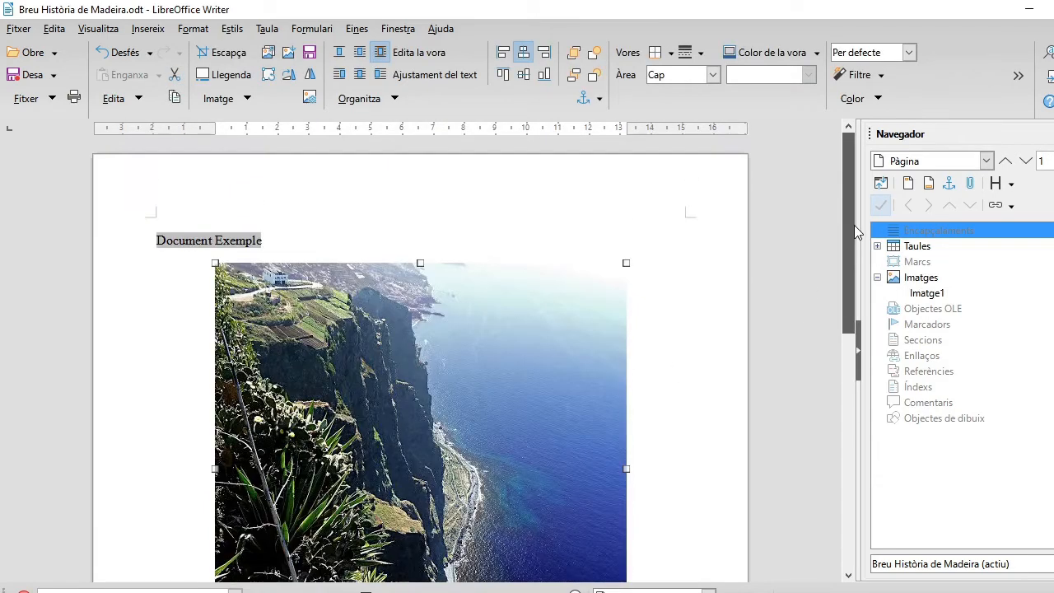
Step: Add a blank line between the title field and the cover image, and turn off text wrapping around the image
{"action": "scroll", "coordinate": [857, 248], "scroll_direction": "down", "scroll_amount": 2}
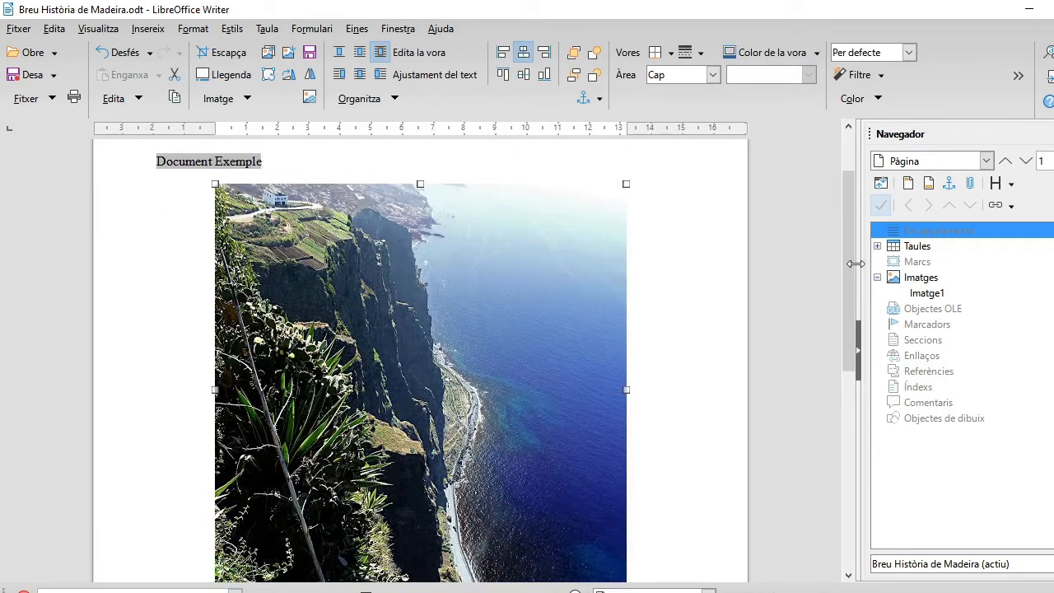
{"action": "left_click", "coordinate": [322, 170]}
{"action": "key", "text": "Return"}
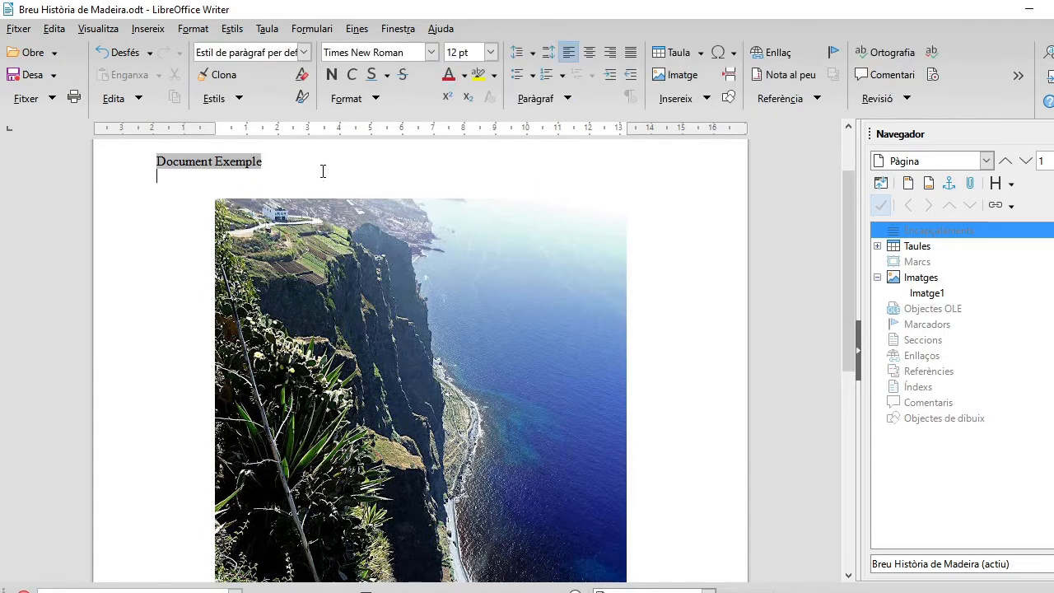
{"action": "left_click", "coordinate": [339, 305]}
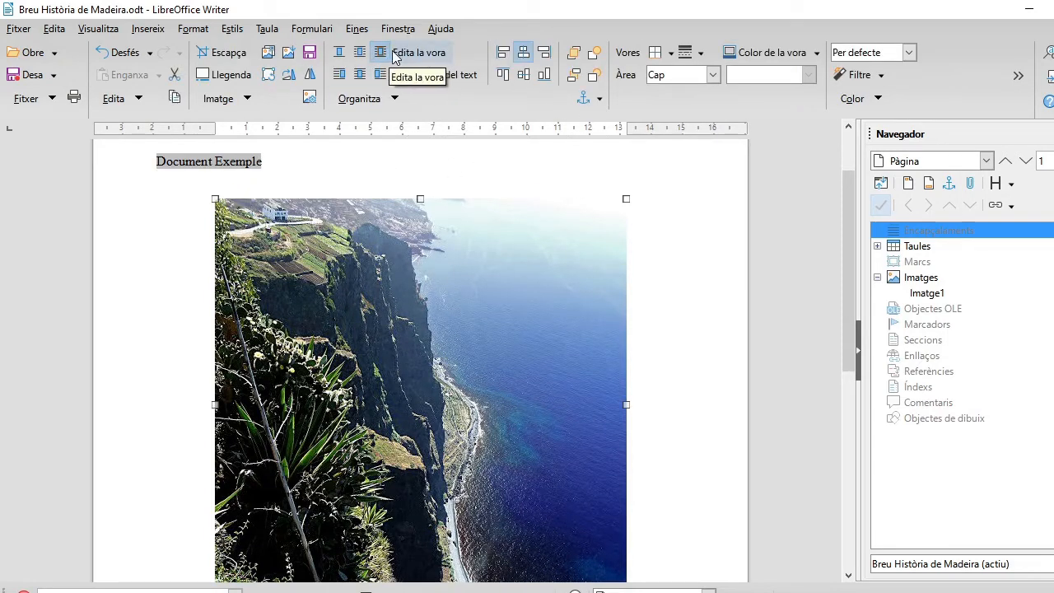
{"action": "left_click", "coordinate": [345, 51]}
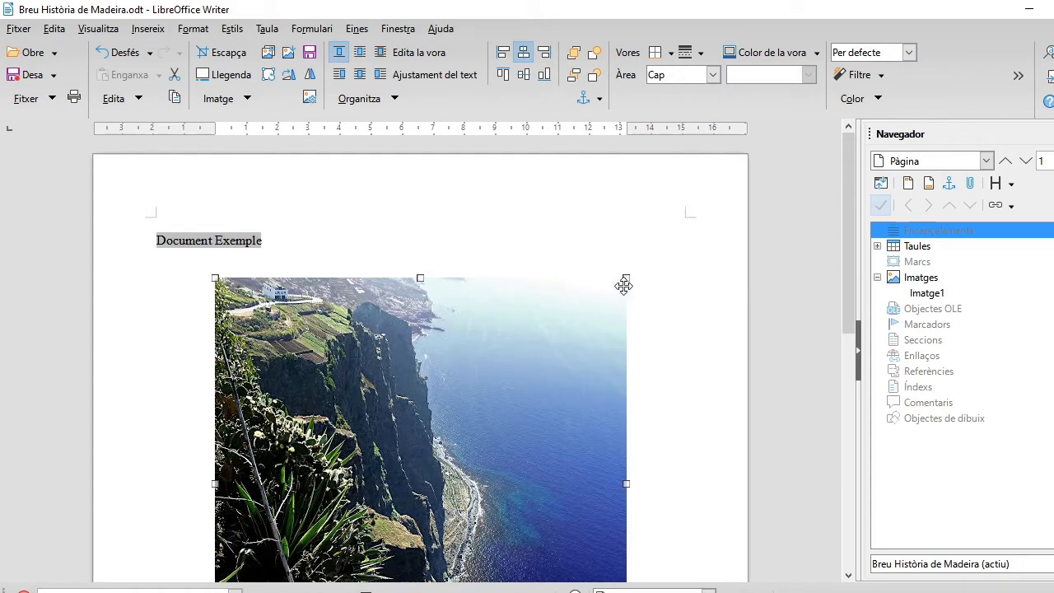
Step: Resize the cover image proportionally to about 11.3 cm wide so it fits on the cover with the change-log table
{"action": "left_click_drag", "start_coordinate": [625, 279], "coordinate": [580, 315]}
{"action": "scroll", "coordinate": [695, 336], "scroll_direction": "down", "scroll_amount": 5}
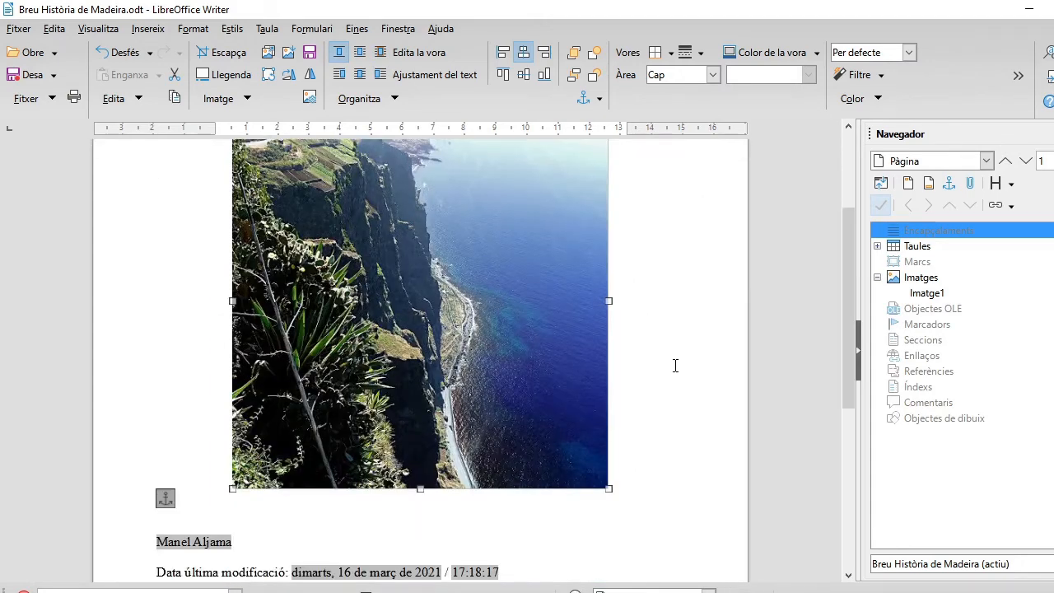
{"action": "left_click_drag", "start_coordinate": [610, 412], "coordinate": [557, 357]}
{"action": "scroll", "coordinate": [658, 337], "scroll_direction": "down", "scroll_amount": 2}
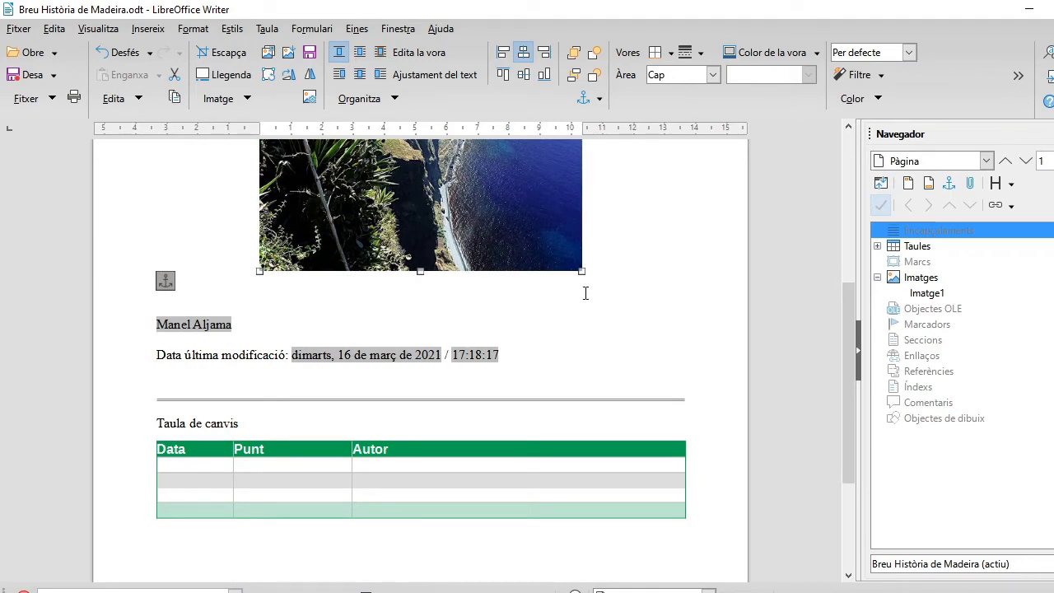
{"action": "left_click_drag", "start_coordinate": [581, 270], "coordinate": [560, 247]}
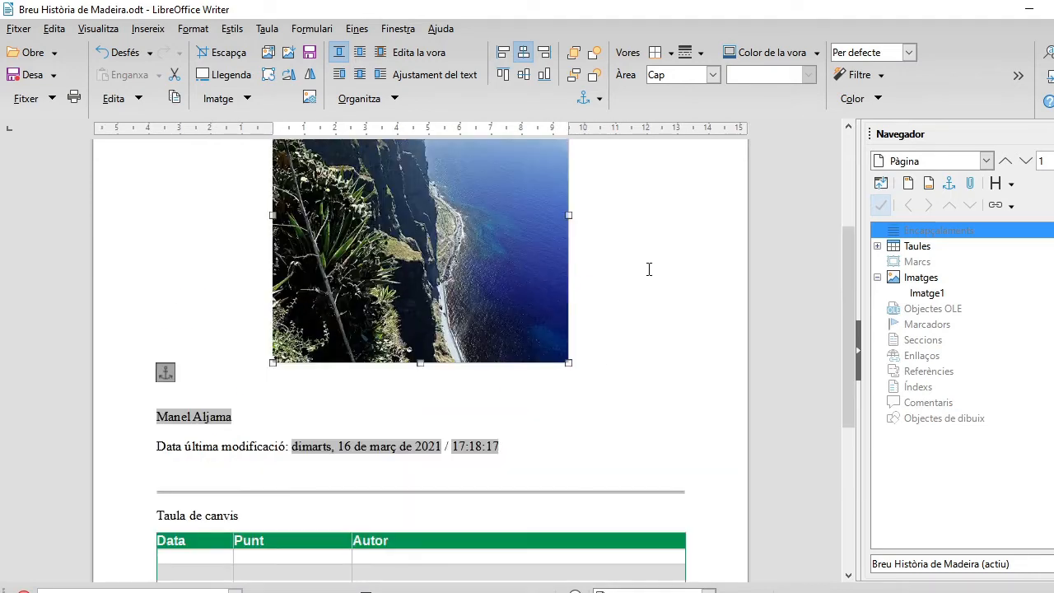
{"action": "scroll", "coordinate": [649, 269], "scroll_direction": "up", "scroll_amount": 5}
{"action": "scroll", "coordinate": [647, 292], "scroll_direction": "down", "scroll_amount": 8}
{"action": "scroll", "coordinate": [649, 341], "scroll_direction": "down", "scroll_amount": 3}
{"action": "scroll", "coordinate": [647, 349], "scroll_direction": "up", "scroll_amount": 4}
{"action": "left_click_drag", "start_coordinate": [568, 222], "coordinate": [610, 282]}
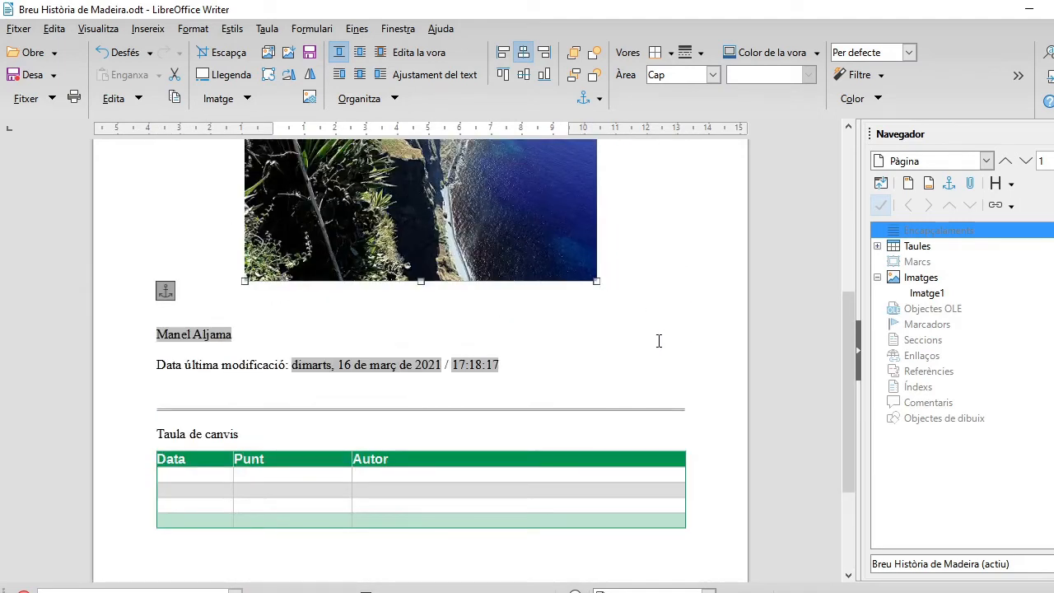
{"action": "left_click", "coordinate": [706, 346]}
{"action": "scroll", "coordinate": [706, 355], "scroll_direction": "down", "scroll_amount": 3}
{"action": "scroll", "coordinate": [701, 355], "scroll_direction": "up", "scroll_amount": 7}
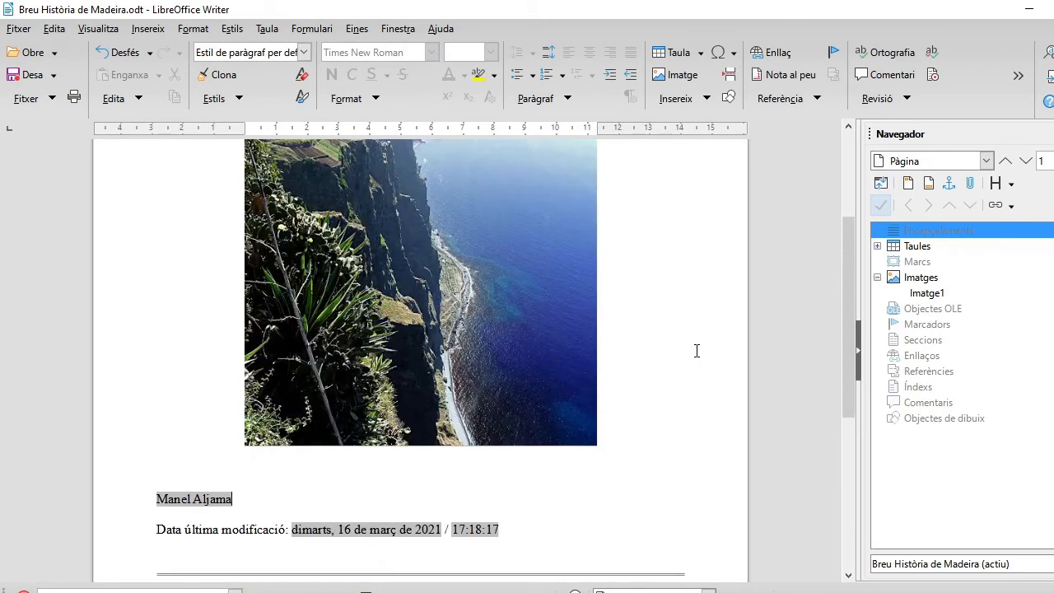
{"action": "scroll", "coordinate": [697, 351], "scroll_direction": "up", "scroll_amount": 5}
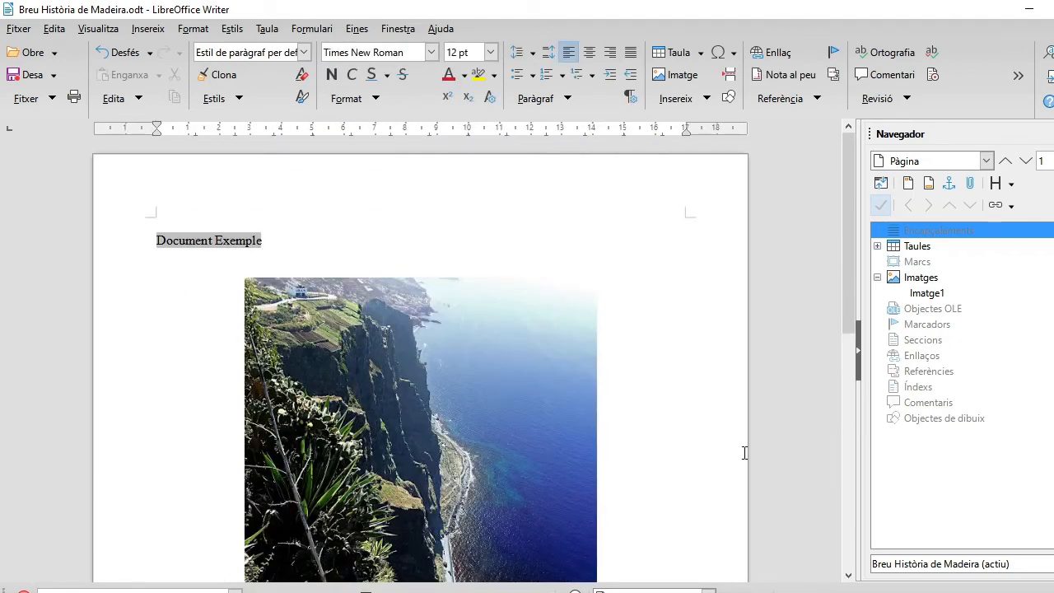
Step: Insert a page break in the empty paragraph below the "Taula de canvis" table
{"action": "scroll", "coordinate": [744, 452], "scroll_direction": "down", "scroll_amount": 10}
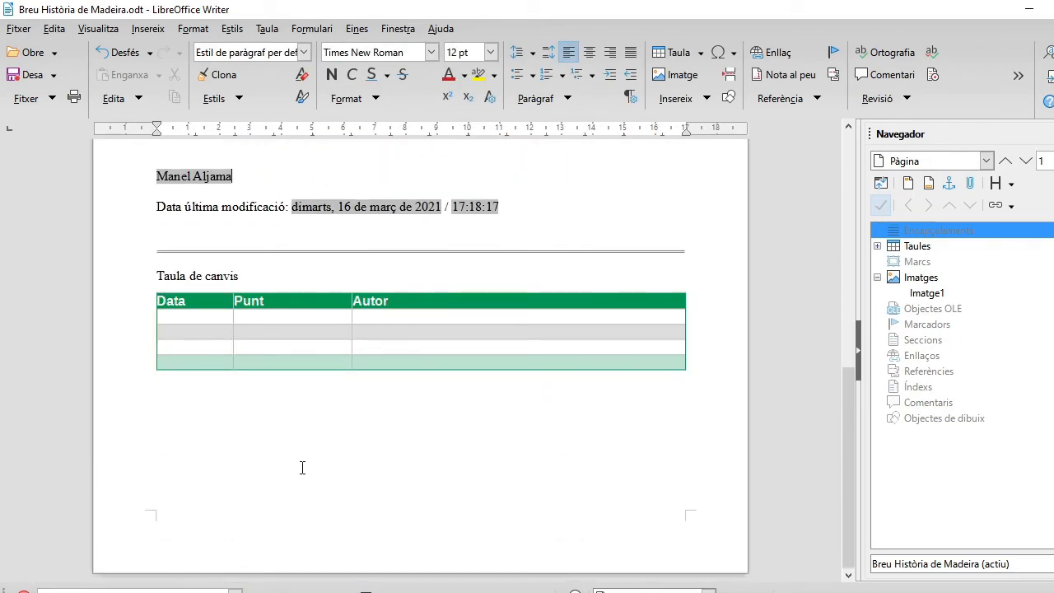
{"action": "left_click", "coordinate": [165, 403]}
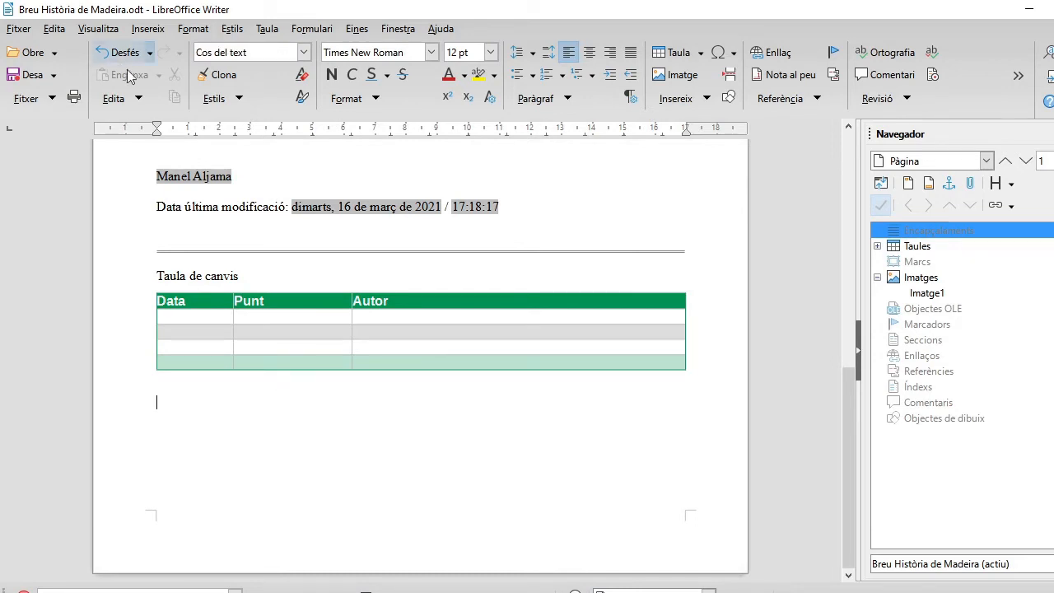
{"action": "left_click", "coordinate": [149, 33]}
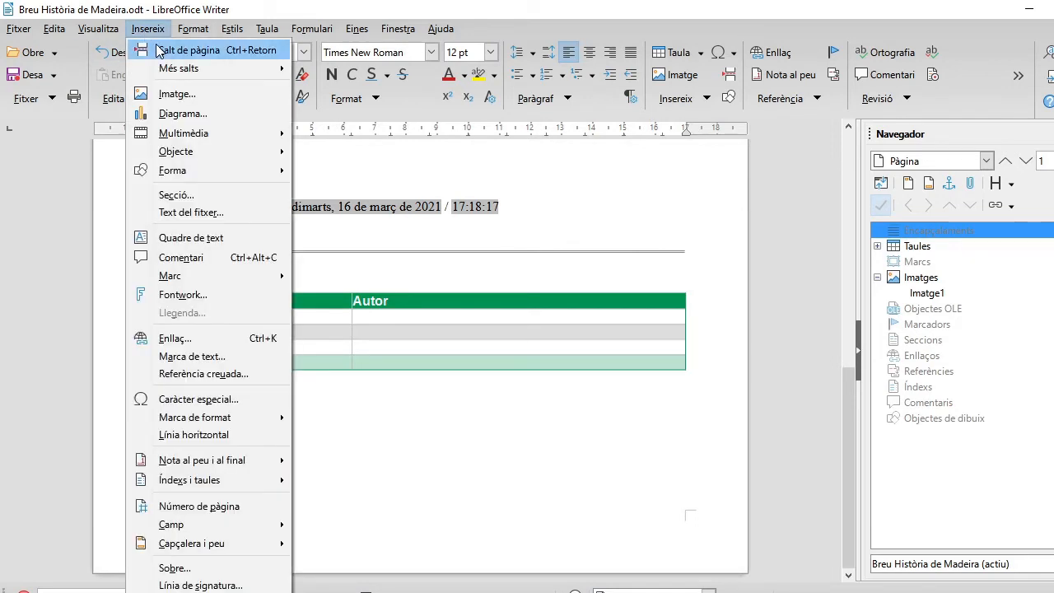
{"action": "left_click", "coordinate": [165, 50]}
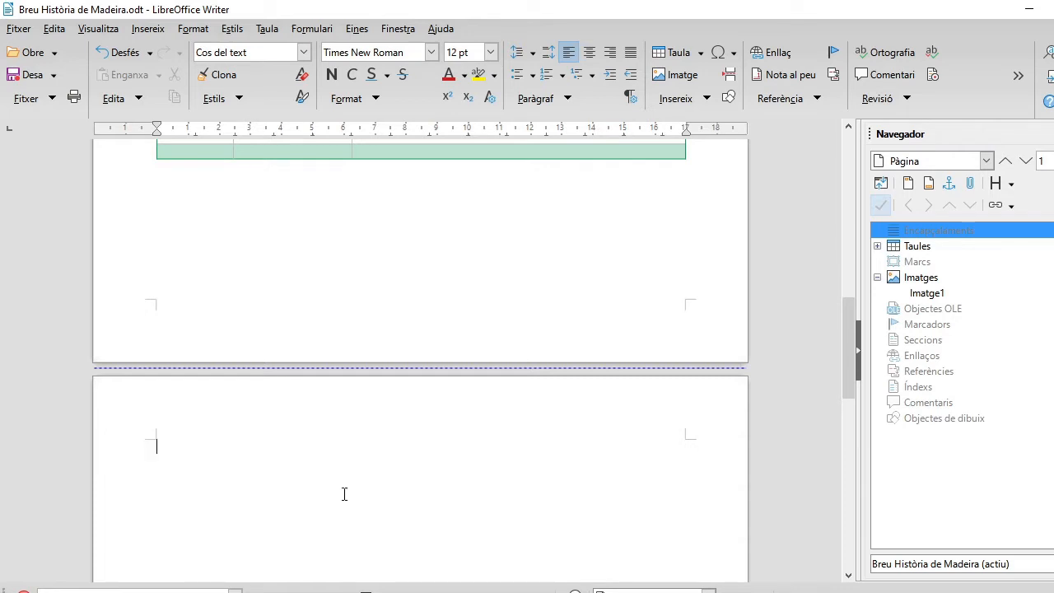
Step: Enter "Índex" at the start of the second page and insert a page break on the line below it
{"action": "type", "text": "IND"}
{"action": "key", "text": "BackSpace"}
{"action": "key", "text": "BackSpace"}
{"action": "key", "text": "BackSpace"}
{"action": "type", "text": "índE"}
{"action": "key", "text": "BackSpace"}
{"action": "key", "text": "BackSpace"}
{"action": "type", "text": "dex"}
{"action": "key", "text": "Return"}
{"action": "left_click", "coordinate": [138, 29]}
{"action": "left_click", "coordinate": [177, 50]}
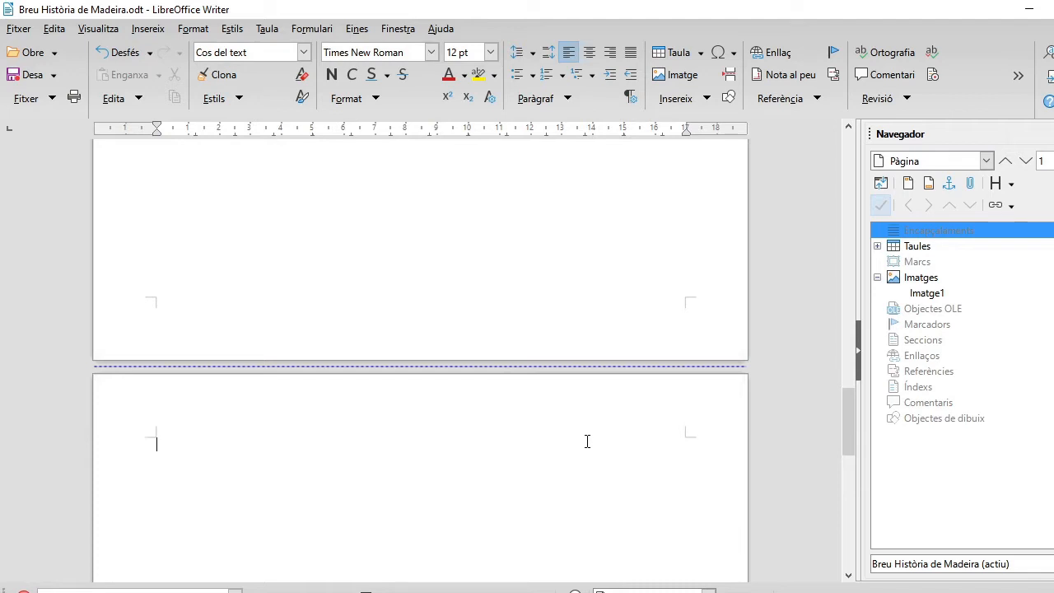
Step: On the third page, enter the lines "Història de Madeira", "La conquesta", "La geografia" and "L'economia"
{"action": "type", "text": "H"}
{"action": "type", "text": "istòria"}
{"action": "type", "text": " de Madier"}
{"action": "type", "text": "adeira"}
{"action": "key", "text": "Return"}
{"action": "type", "text": "La conquesta"}
{"action": "key", "text": "Return"}
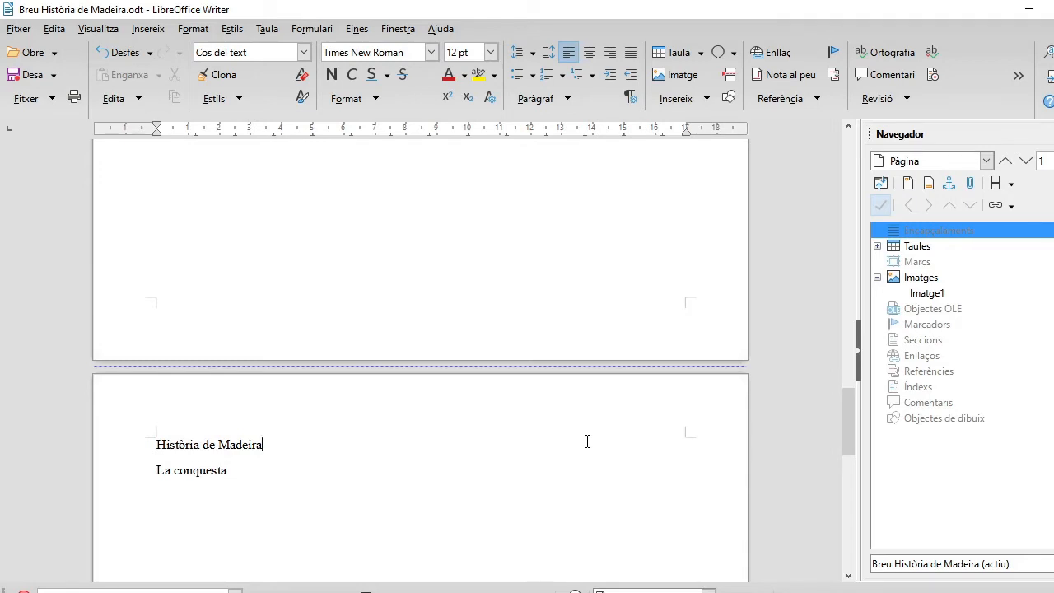
{"action": "type", "text": "La geografia"}
{"action": "key", "text": "BackSpace"}
{"action": "key", "text": "BackSpace"}
{"action": "type", "text": "'economia"}
{"action": "key", "text": "Return"}
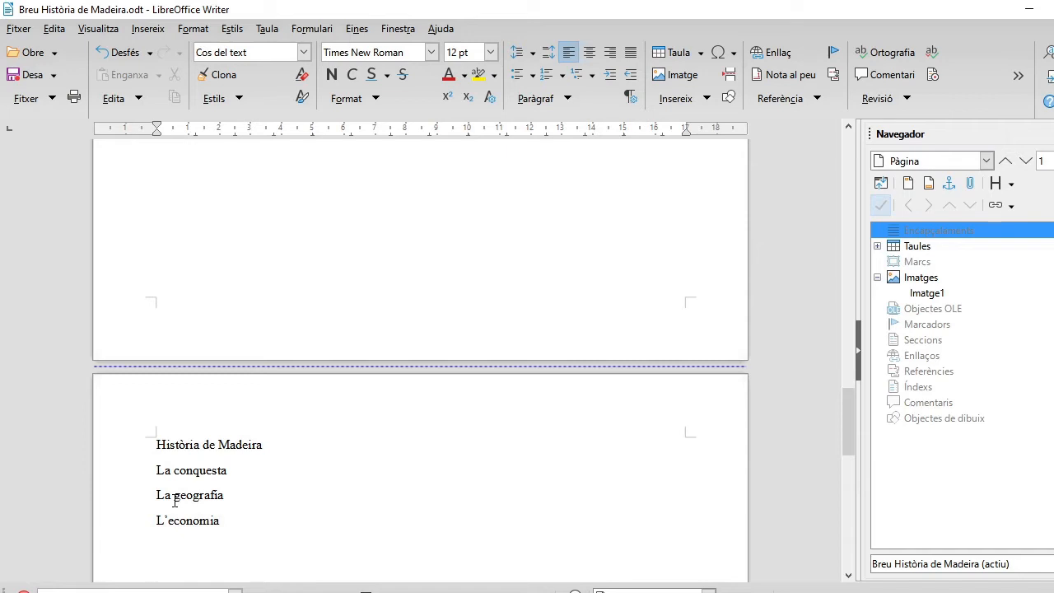
Step: Below a blank line, add the lines "Temps moderns", "El turisme", "La natura" and a last line beginning "Altre pun"
{"action": "type", "text": "Temps moderns"}
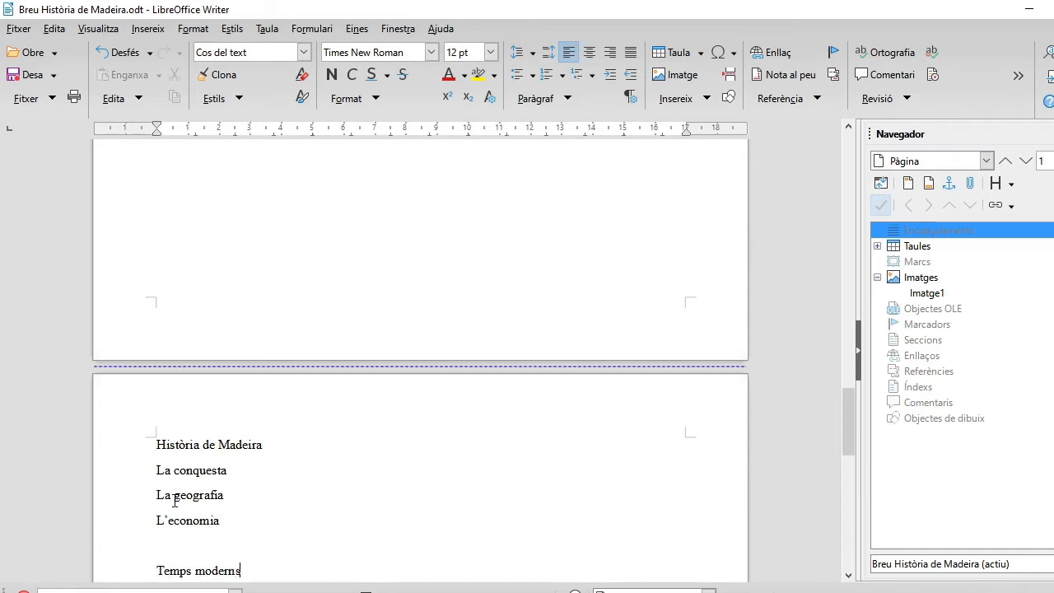
{"action": "key", "text": "Return"}
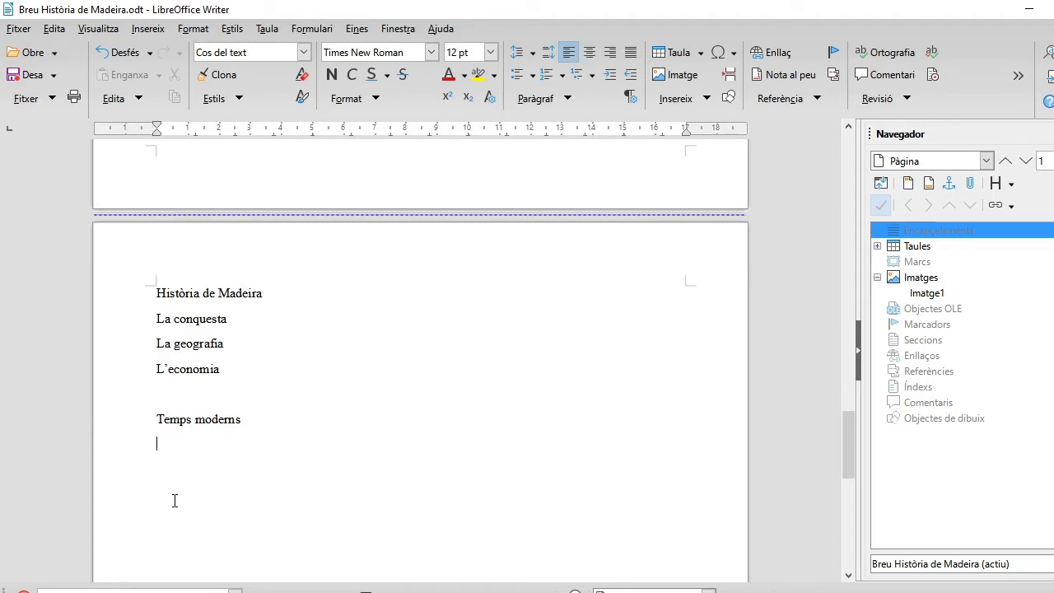
{"action": "type", "text": "El trui"}
{"action": "key", "text": "BackSpace"}
{"action": "key", "text": "BackSpace"}
{"action": "key", "text": "BackSpace"}
{"action": "type", "text": "urisme"}
{"action": "key", "text": "Return"}
{"action": "type", "text": "La natura"}
{"action": "key", "text": "Return"}
{"action": "type", "text": "O"}
{"action": "key", "text": "BackSpace"}
{"action": "type", "text": "Altre Mu"}
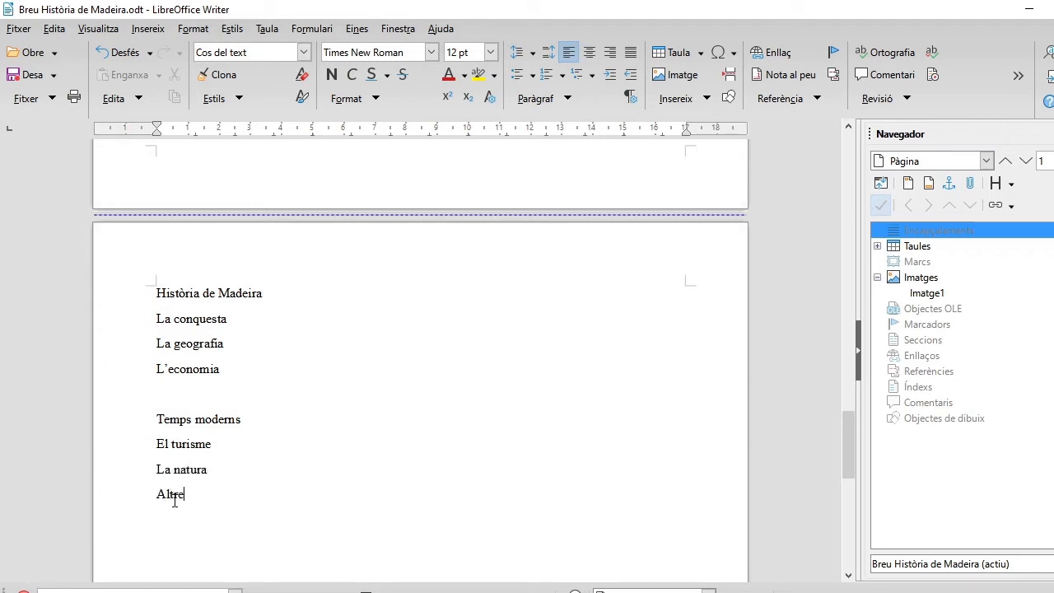
{"action": "key", "text": "BackSpace"}
{"action": "key", "text": "BackSpace"}
{"action": "type", "text": "pun"}
Step: Apply the "Títol" paragraph style to the title field "Document Exemple" on the cover
{"action": "key", "text": "Page_Up"}
{"action": "key", "text": "Page_Up"}
{"action": "key", "text": "Page_Up"}
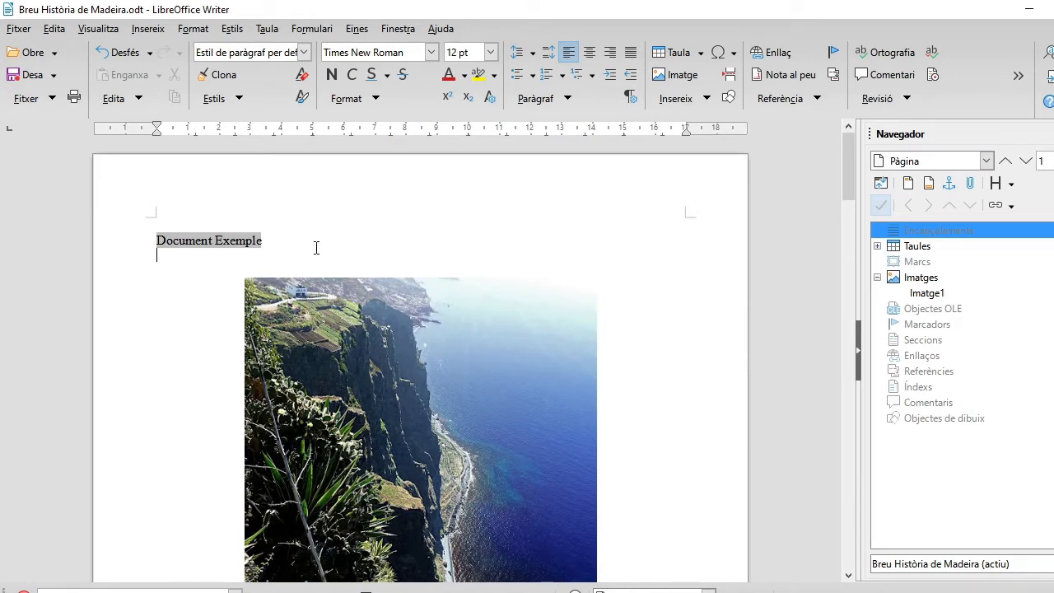
{"action": "triple_click", "coordinate": [204, 240]}
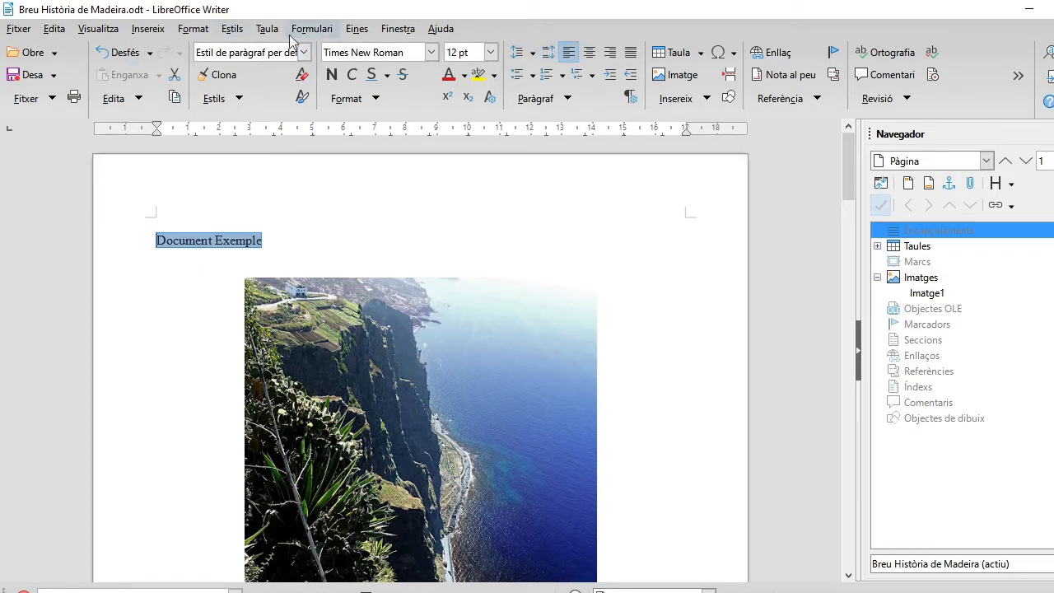
{"action": "left_click", "coordinate": [192, 29]}
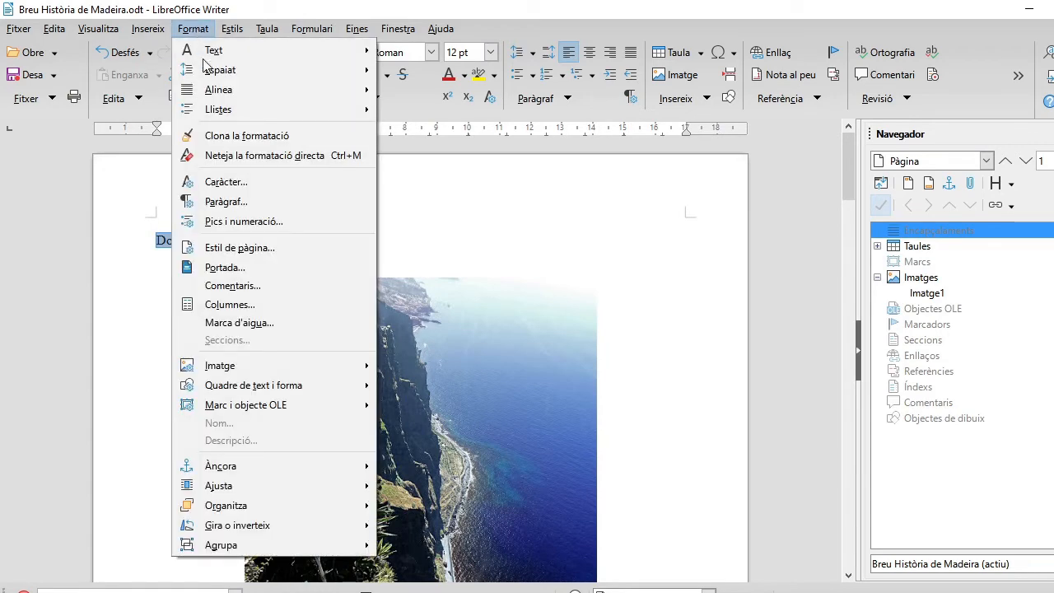
{"action": "mouse_move", "coordinate": [218, 66]}
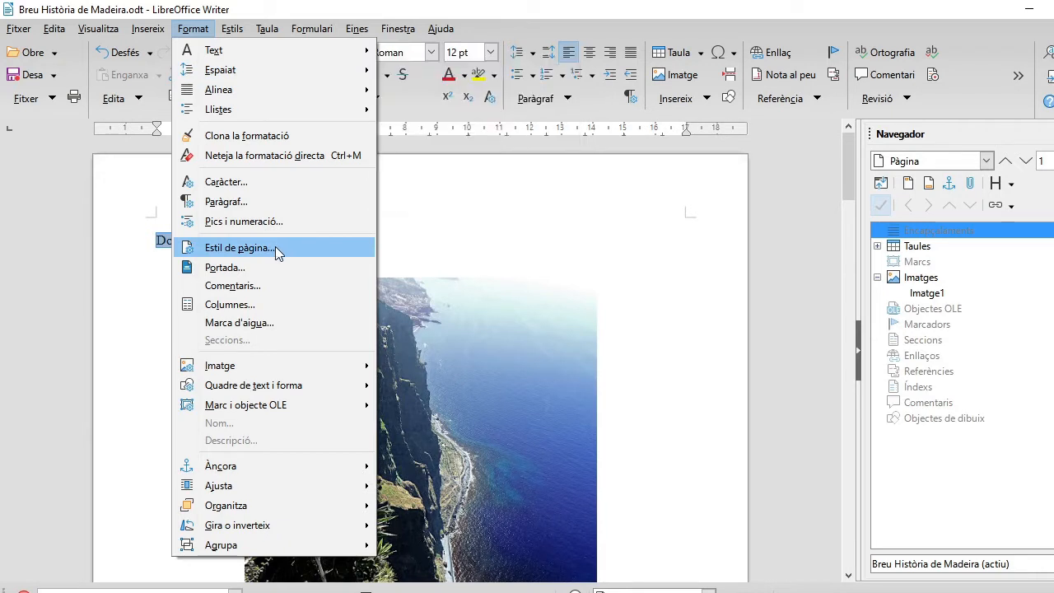
{"action": "left_click", "coordinate": [455, 7]}
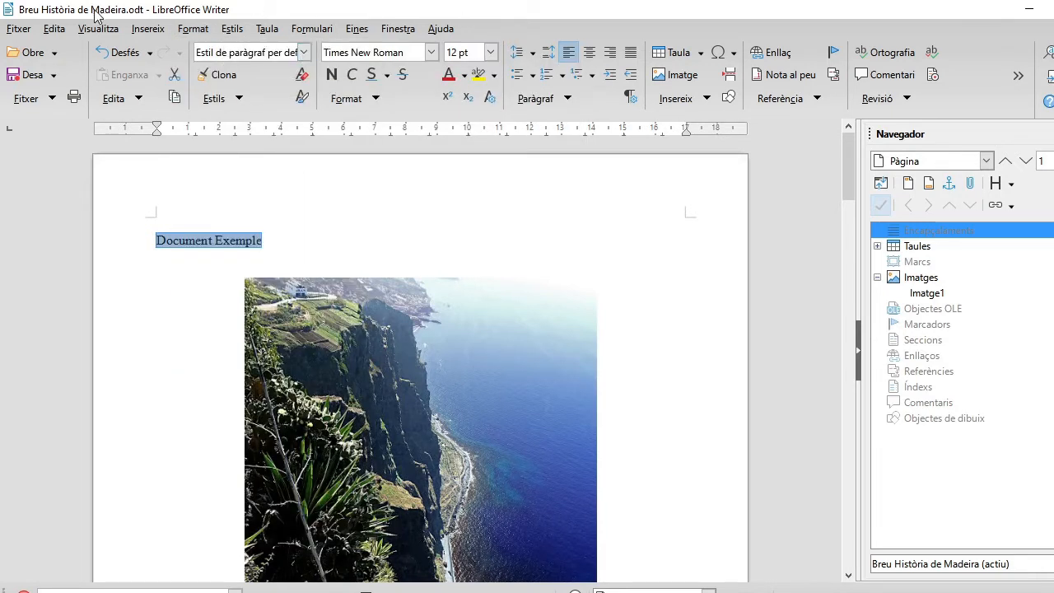
{"action": "left_click", "coordinate": [54, 30]}
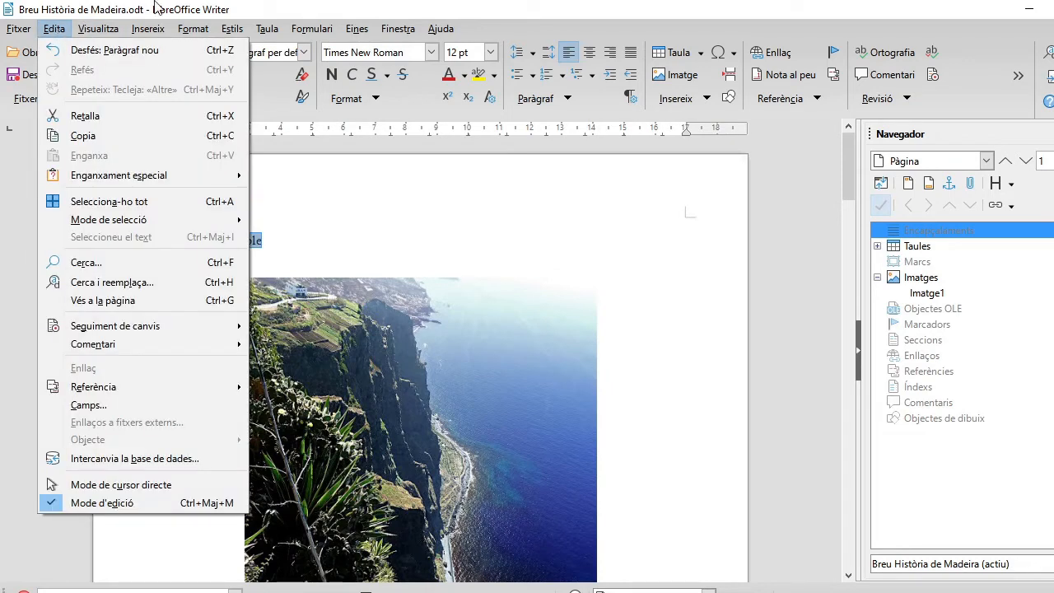
{"action": "left_click", "coordinate": [314, 11]}
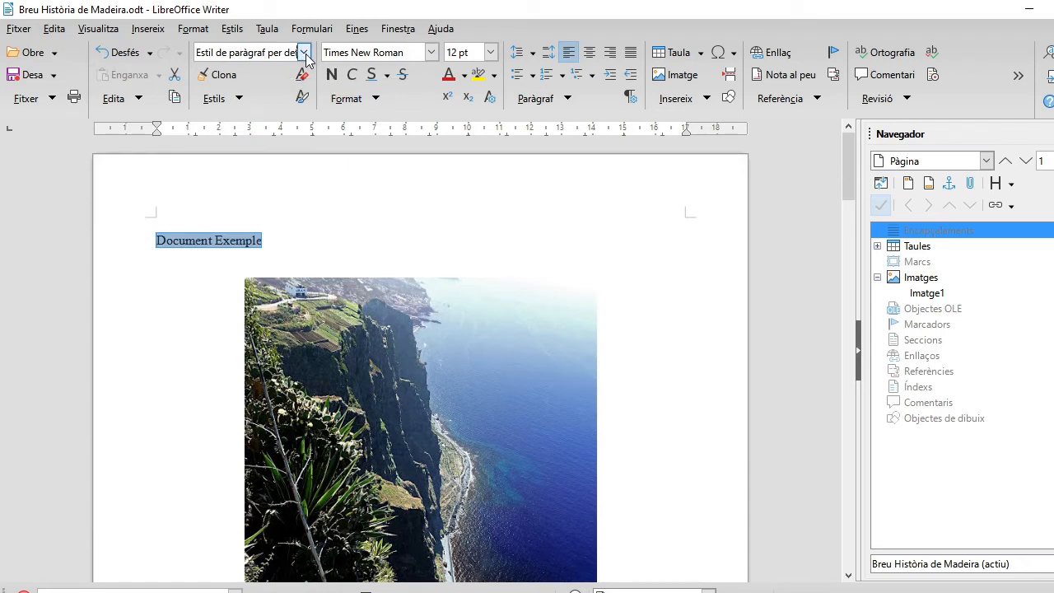
{"action": "left_click", "coordinate": [304, 52]}
{"action": "key", "text": "Escape"}
{"action": "left_click", "coordinate": [258, 162]}
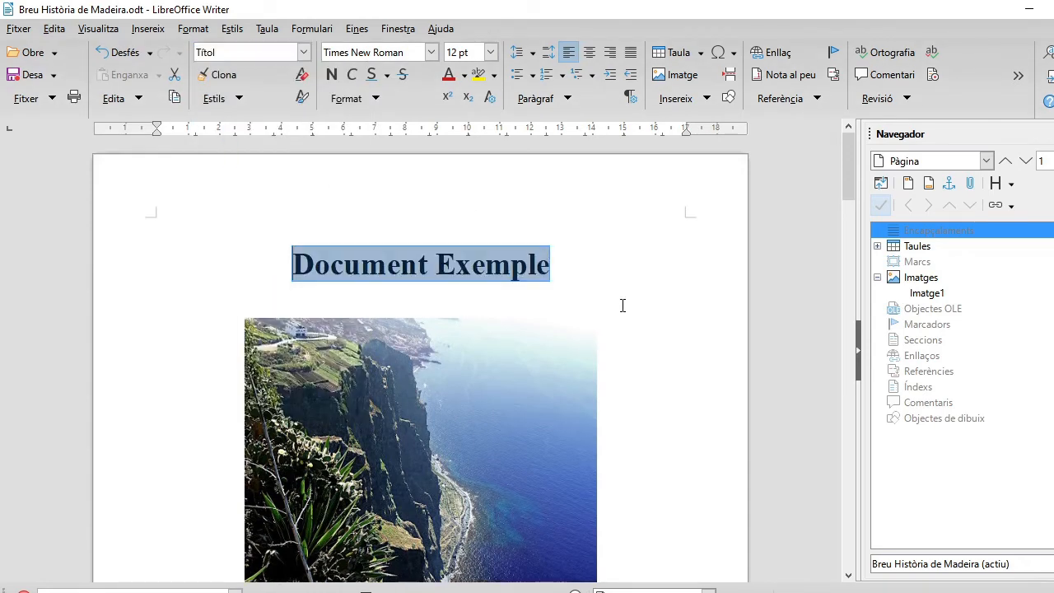
{"action": "left_click", "coordinate": [647, 328]}
{"action": "scroll", "coordinate": [696, 330], "scroll_direction": "up", "scroll_amount": 3}
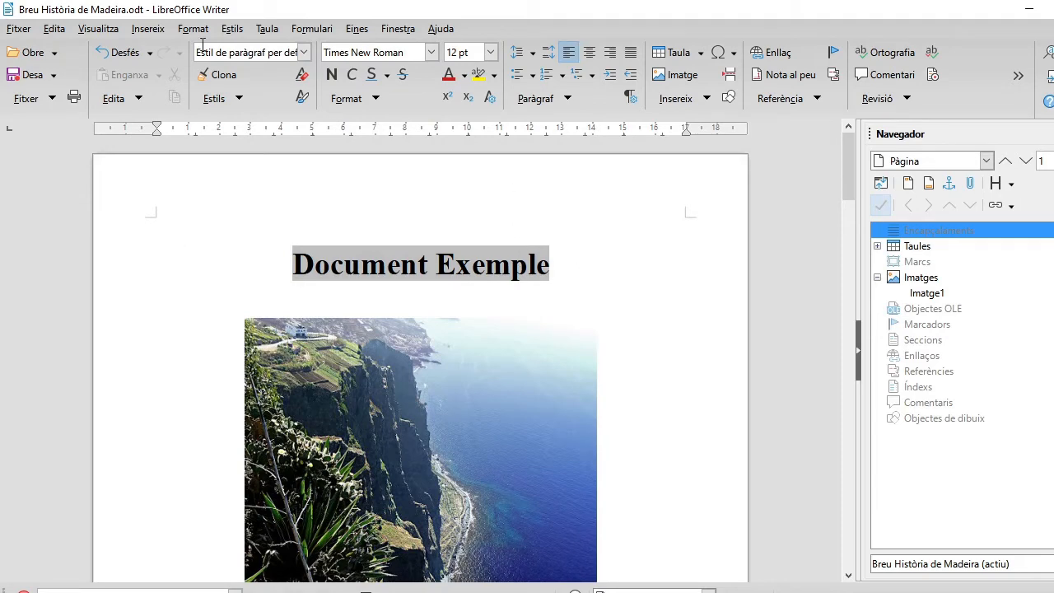
{"action": "left_click", "coordinate": [431, 55]}
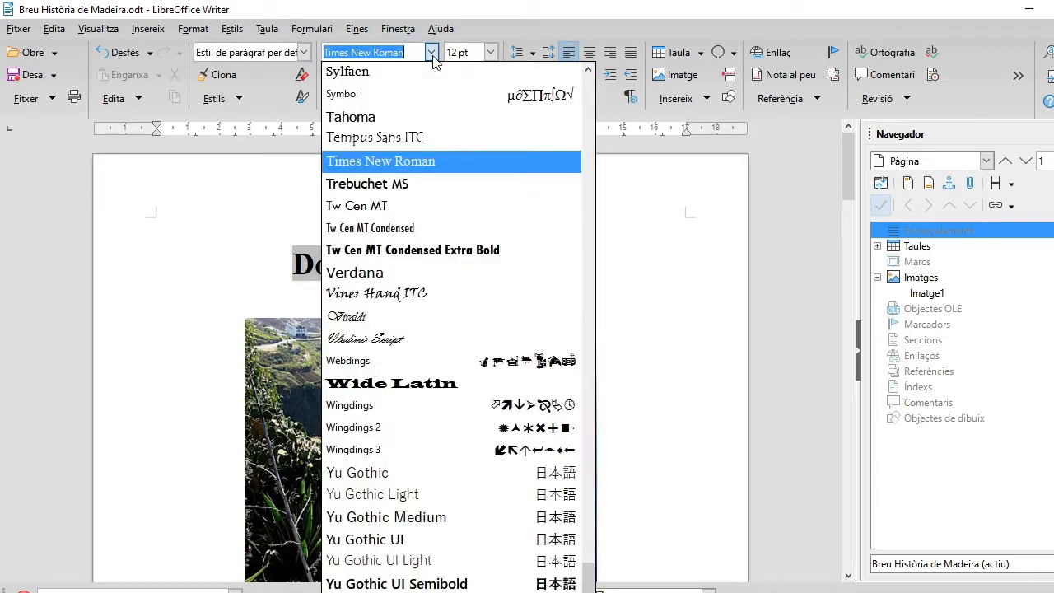
{"action": "left_click", "coordinate": [518, 24]}
{"action": "scroll", "coordinate": [677, 366], "scroll_direction": "down", "scroll_amount": 6}
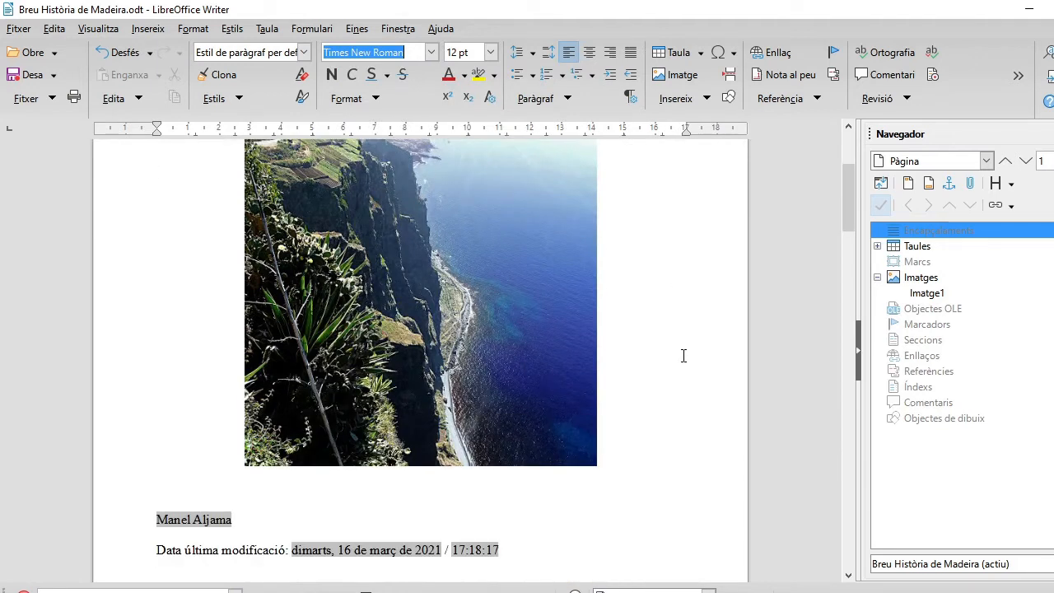
{"action": "scroll", "coordinate": [682, 357], "scroll_direction": "up", "scroll_amount": 6}
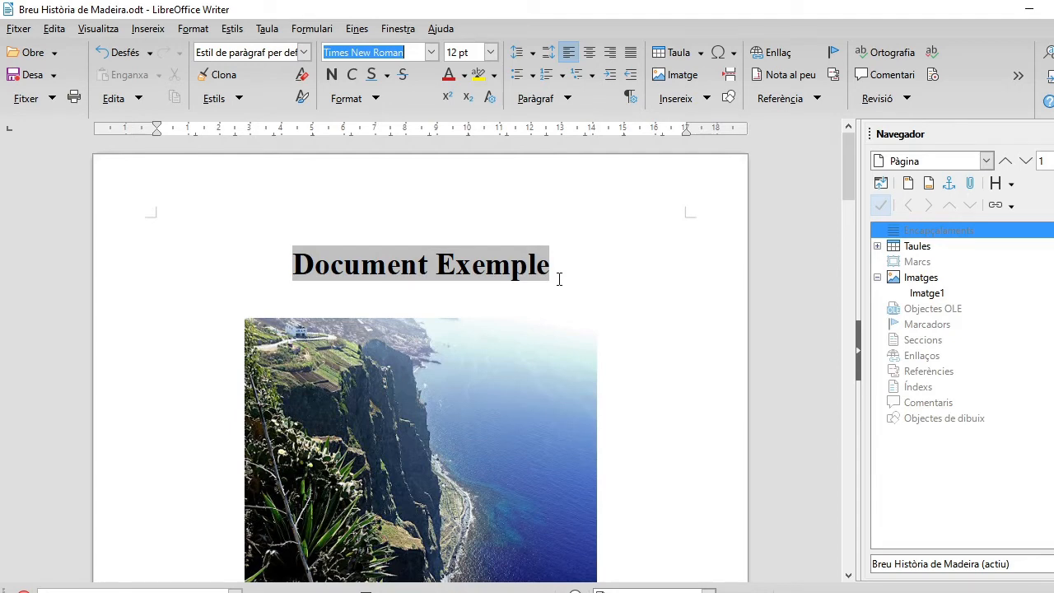
Step: Delete the empty paragraph above the author field and the one above the separator line on the cover
{"action": "scroll", "coordinate": [664, 298], "scroll_direction": "down", "scroll_amount": 6}
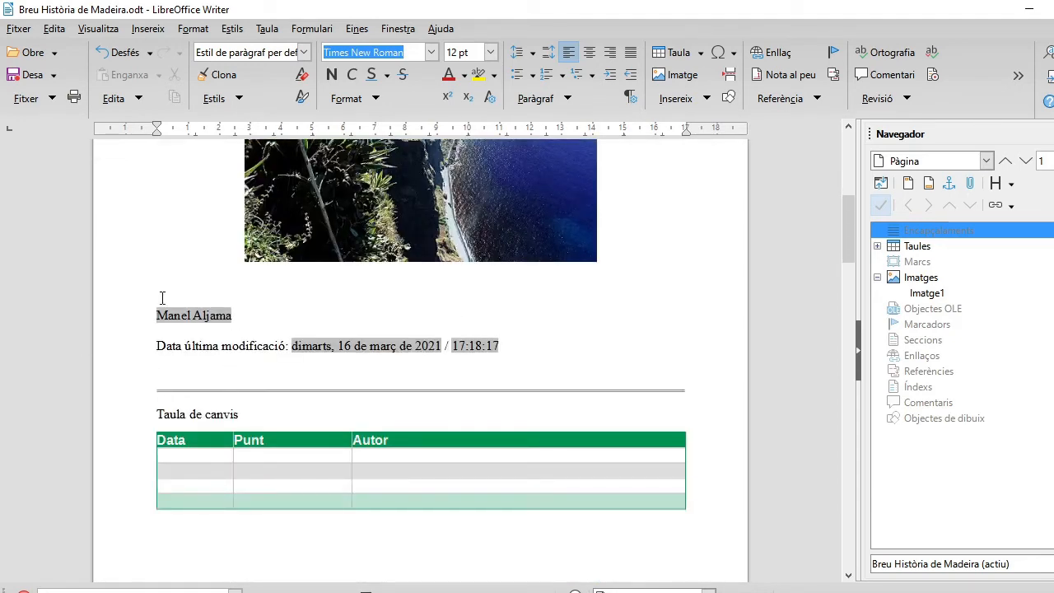
{"action": "left_click", "coordinate": [162, 299]}
{"action": "key", "text": "Delete"}
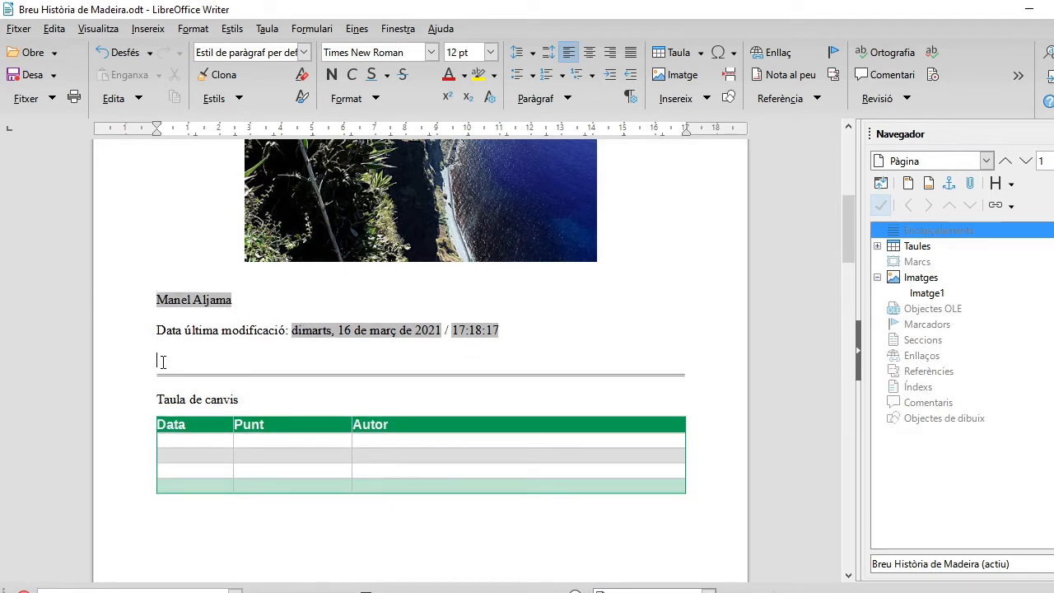
{"action": "key", "text": "Delete"}
{"action": "scroll", "coordinate": [156, 331], "scroll_direction": "up", "scroll_amount": 10}
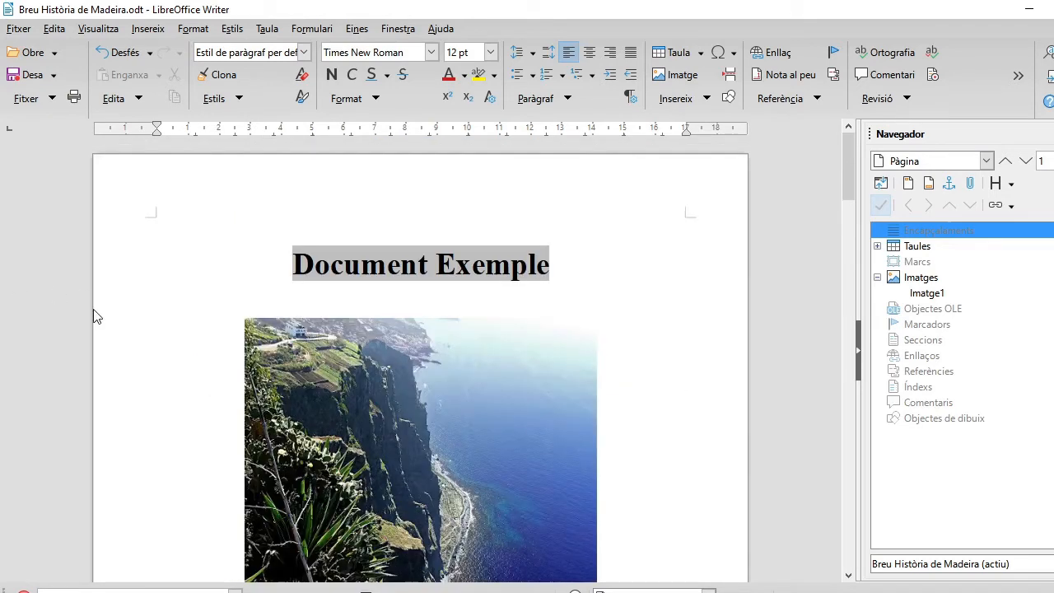
Step: Add a blank line below "Història de Madeira" on the third page and apply the "Encapçalament 1" style to that title
{"action": "scroll", "coordinate": [115, 341], "scroll_direction": "down", "scroll_amount": 15}
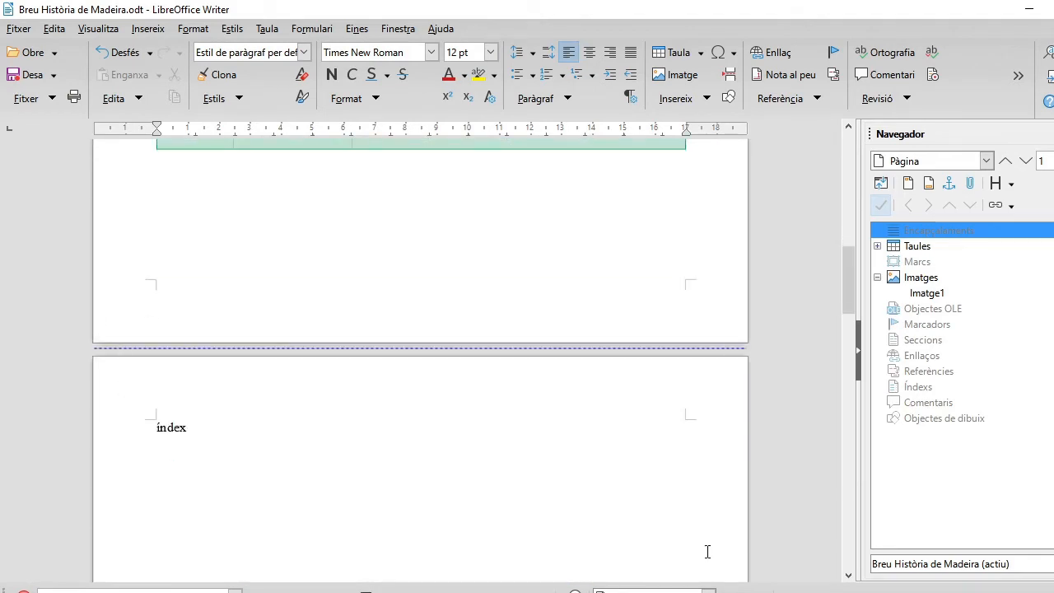
{"action": "scroll", "coordinate": [445, 490], "scroll_direction": "down", "scroll_amount": 11}
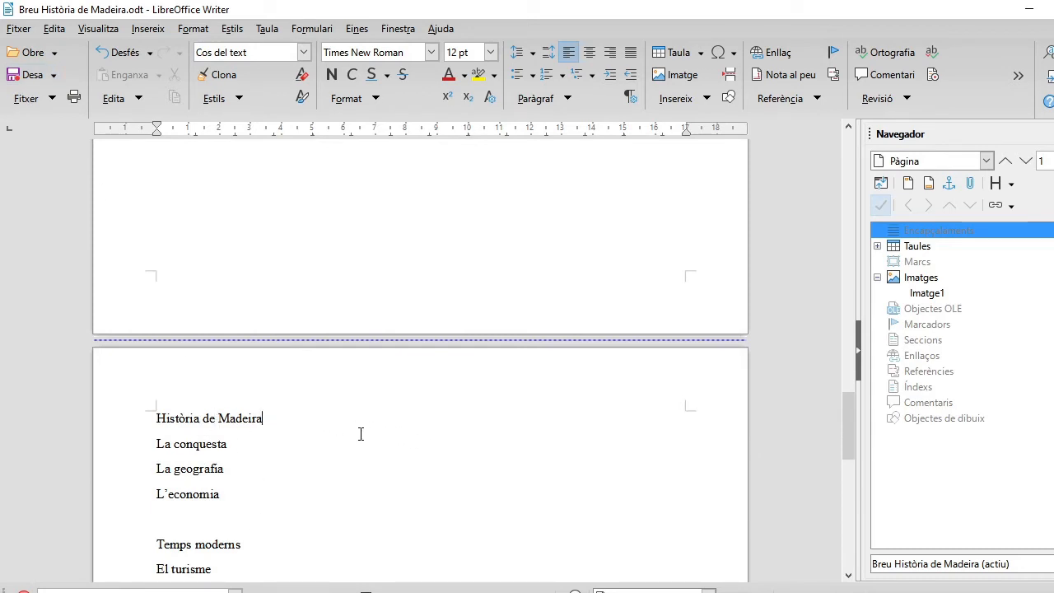
{"action": "key", "text": "Return"}
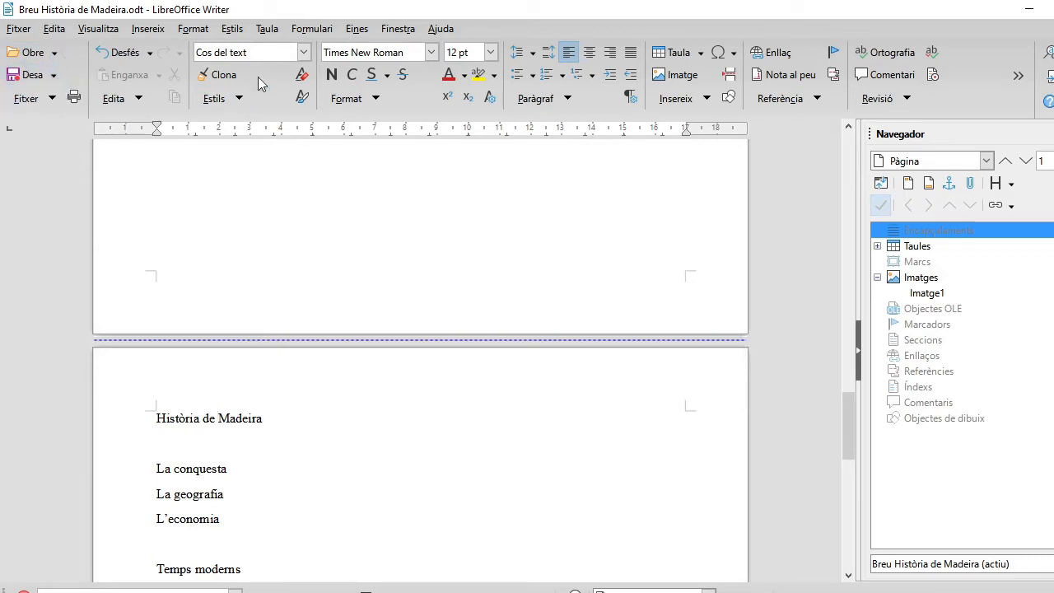
{"action": "left_click", "coordinate": [304, 52]}
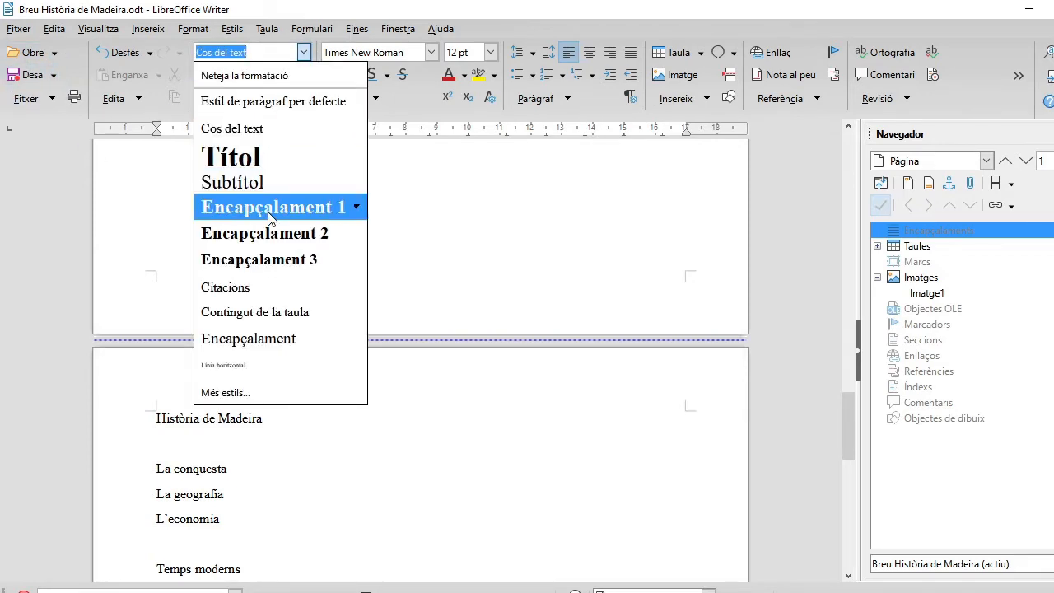
{"action": "left_click", "coordinate": [267, 210]}
Step: Apply the "Encapçalament 2" paragraph style to the lines "La conquesta", "La geografia" and "L'economia"
{"action": "left_click", "coordinate": [186, 486]}
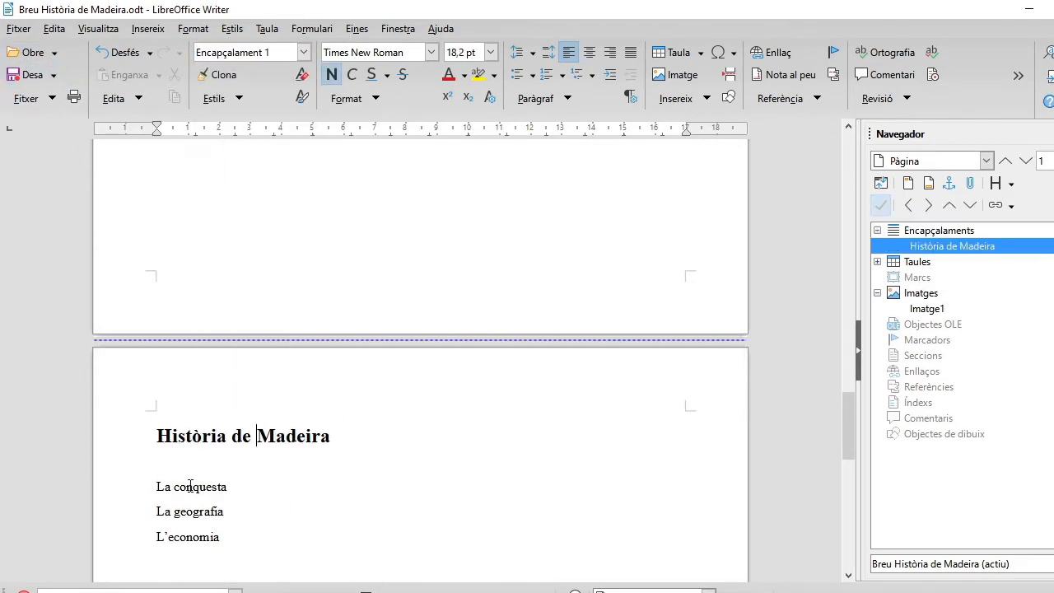
{"action": "left_click", "coordinate": [304, 52]}
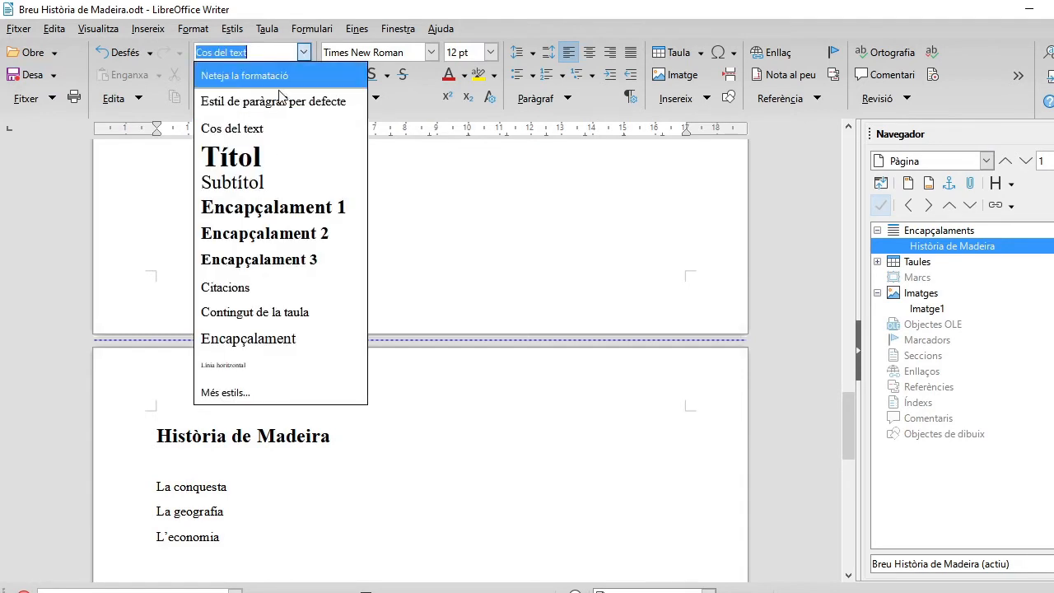
{"action": "left_click", "coordinate": [256, 236]}
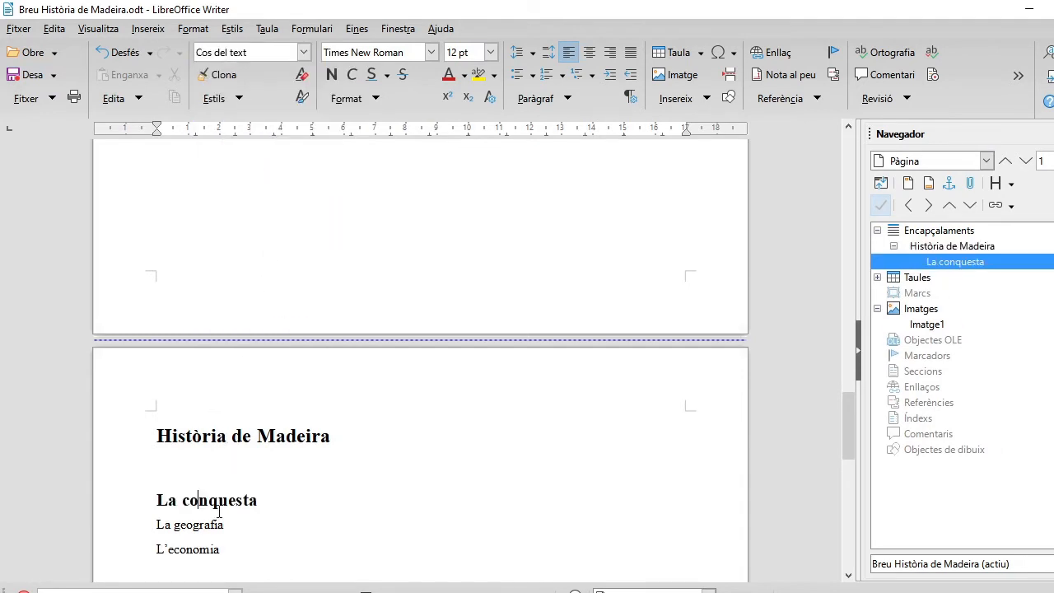
{"action": "left_click", "coordinate": [304, 52]}
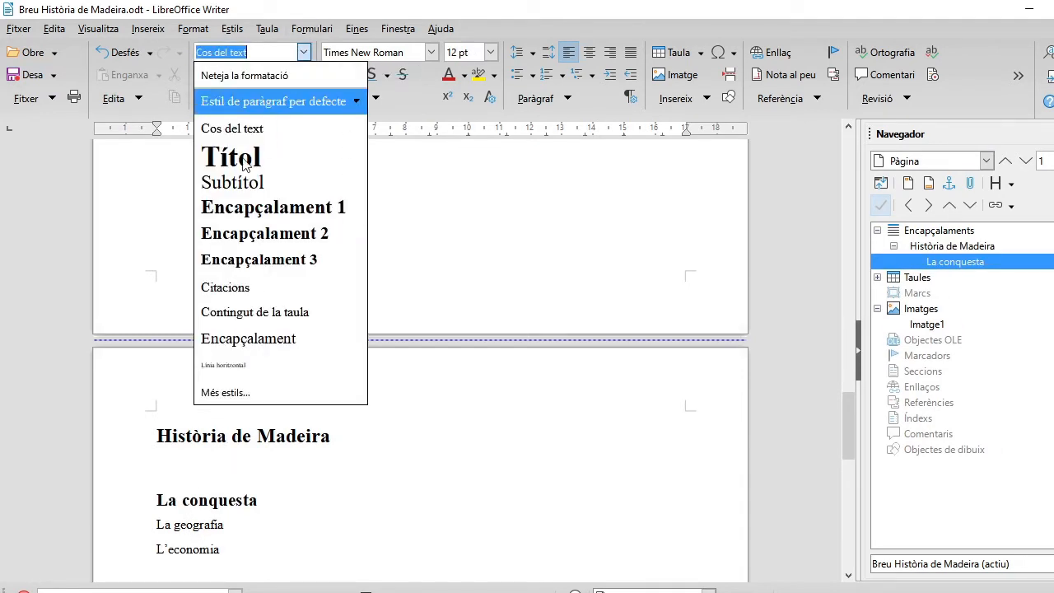
{"action": "left_click", "coordinate": [244, 234]}
{"action": "scroll", "coordinate": [365, 411], "scroll_direction": "down", "scroll_amount": 3}
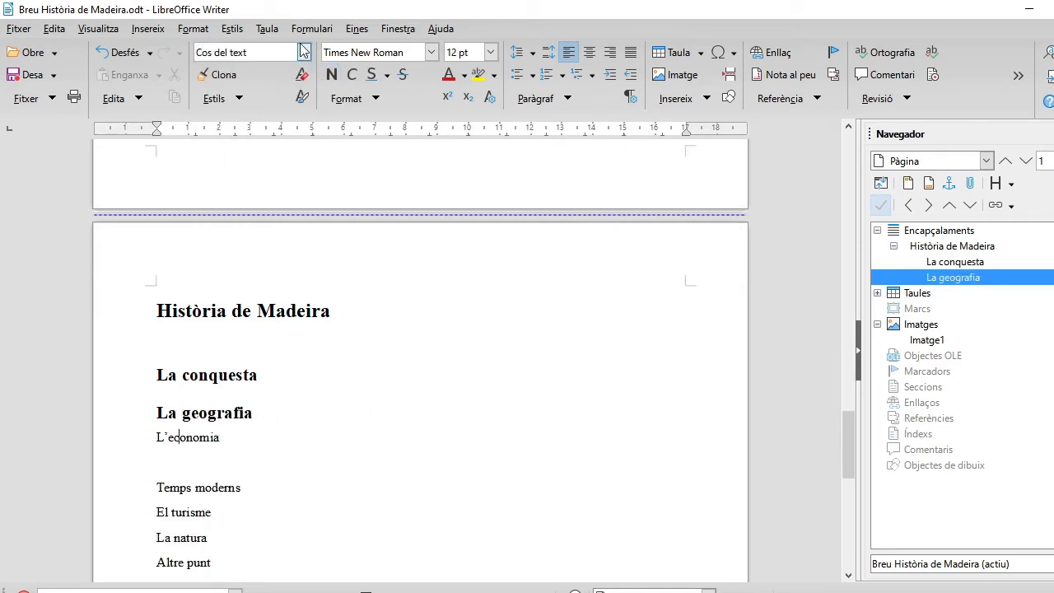
{"action": "left_click", "coordinate": [304, 52]}
{"action": "left_click", "coordinate": [226, 234]}
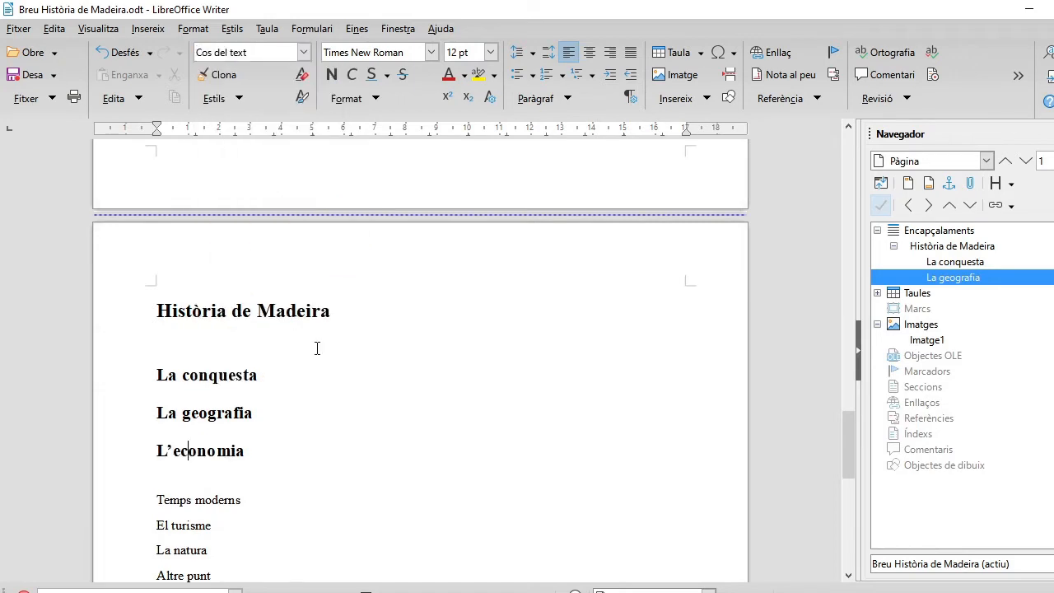
Step: Apply the "Encapçalament 1" paragraph style to the line "Temps moderns" and save the document
{"action": "scroll", "coordinate": [156, 456], "scroll_direction": "down", "scroll_amount": 2}
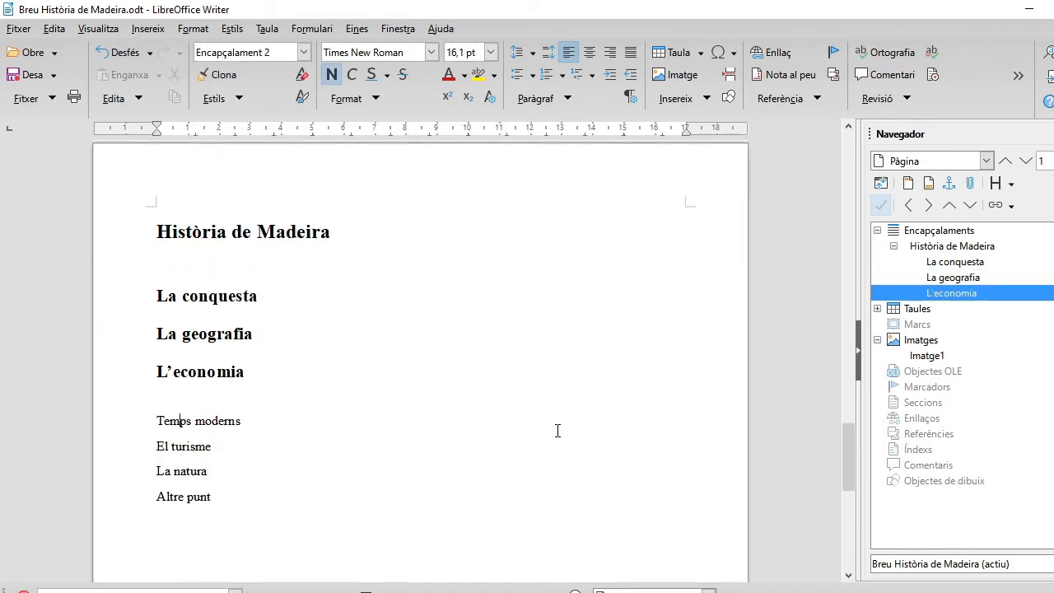
{"action": "left_click", "coordinate": [304, 51]}
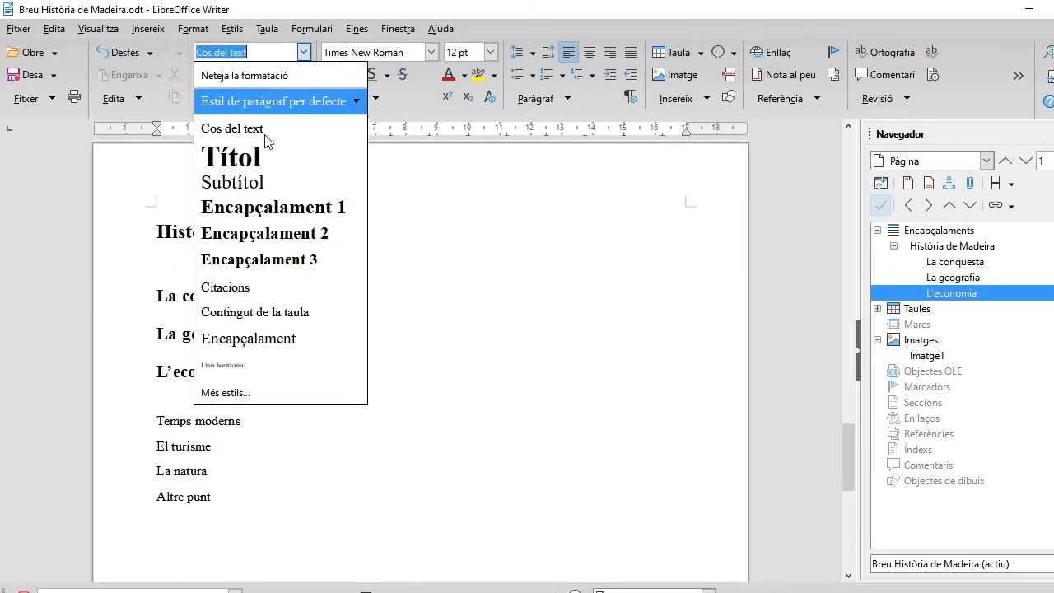
{"action": "left_click", "coordinate": [272, 207]}
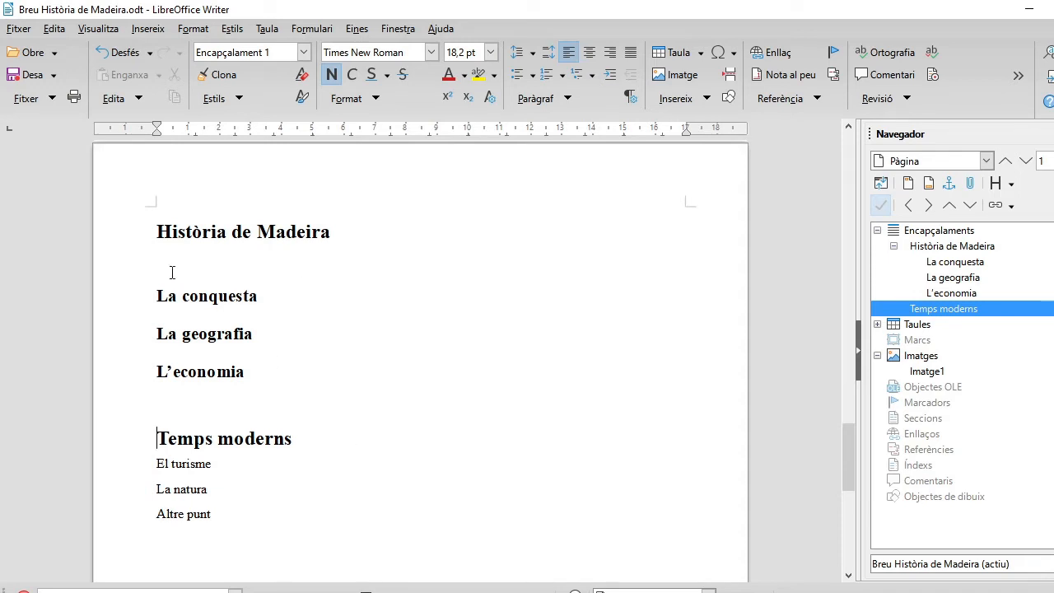
{"action": "left_click", "coordinate": [25, 75]}
Step: From the index page, add a header to the default page style ("Estil de pàgina per defecte")
{"action": "scroll", "coordinate": [640, 390], "scroll_direction": "down", "scroll_amount": 6}
{"action": "scroll", "coordinate": [635, 394], "scroll_direction": "up", "scroll_amount": 10}
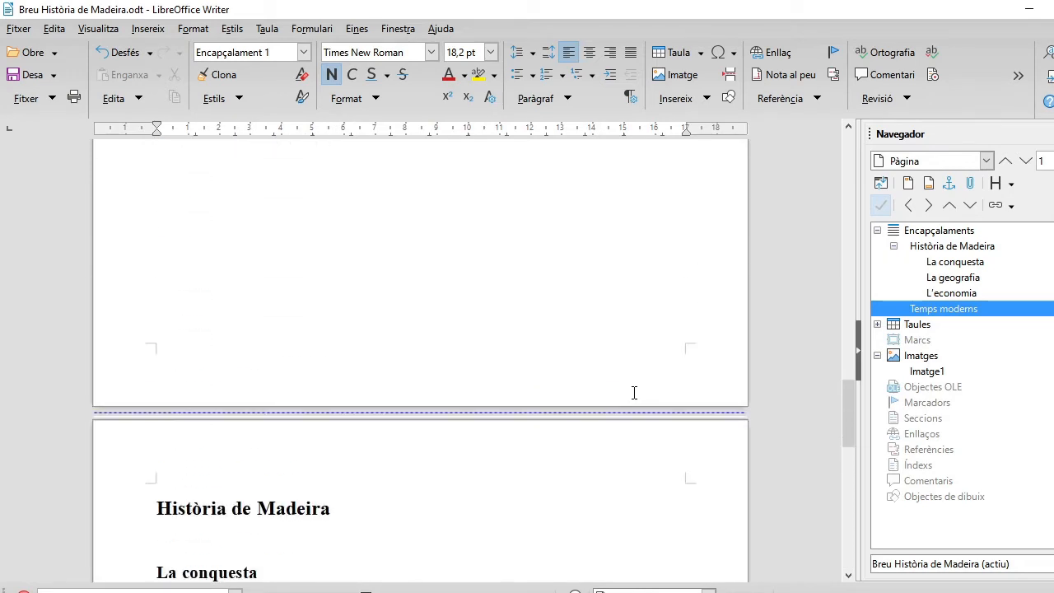
{"action": "scroll", "coordinate": [656, 459], "scroll_direction": "down", "scroll_amount": 5}
{"action": "scroll", "coordinate": [657, 459], "scroll_direction": "up", "scroll_amount": 7}
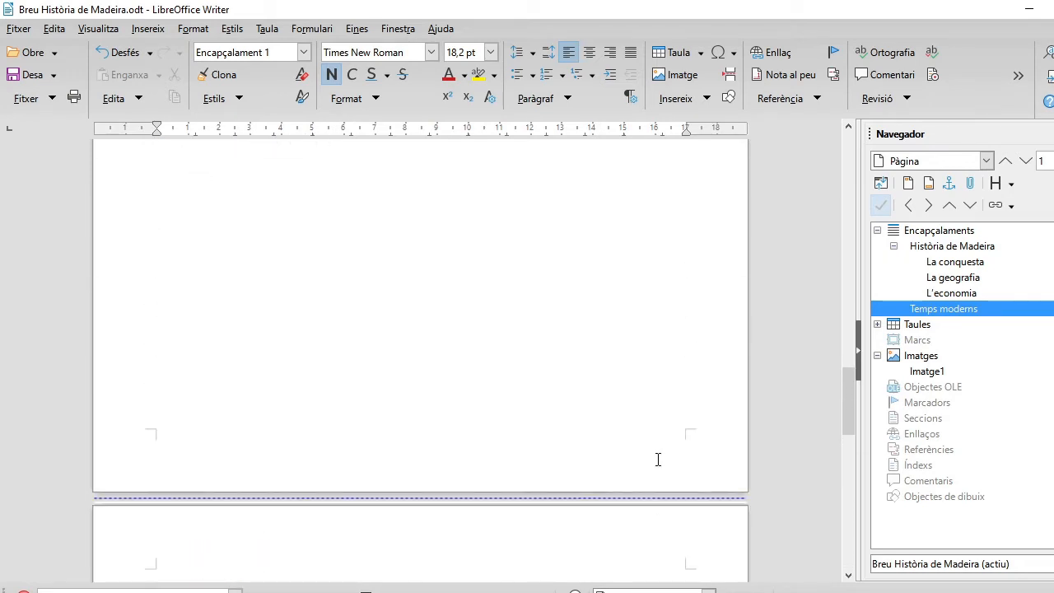
{"action": "scroll", "coordinate": [657, 459], "scroll_direction": "up", "scroll_amount": 15}
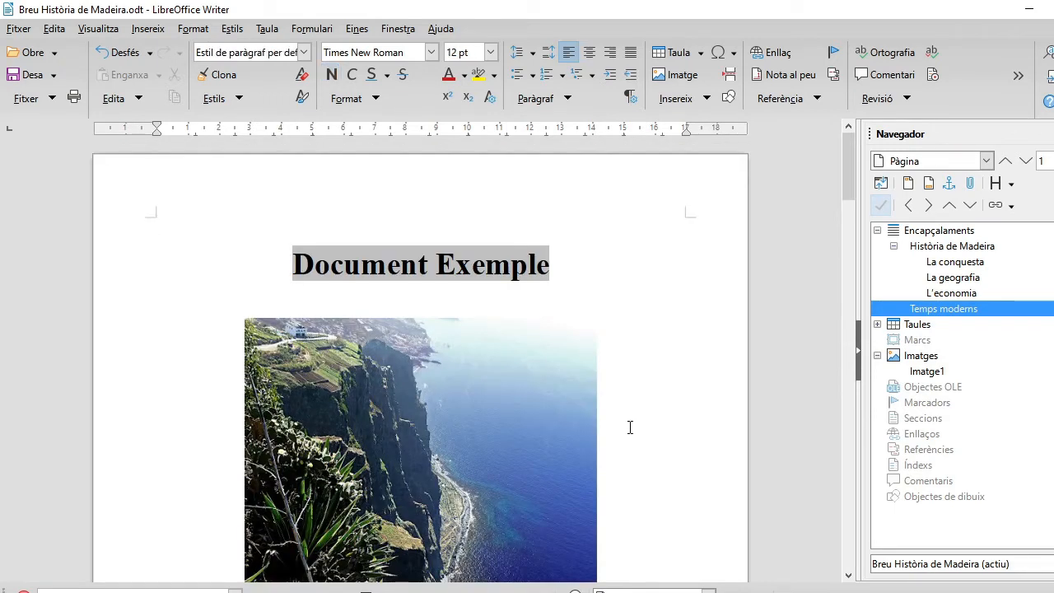
{"action": "key", "text": "Page_Down"}
{"action": "key", "text": "Page_Down"}
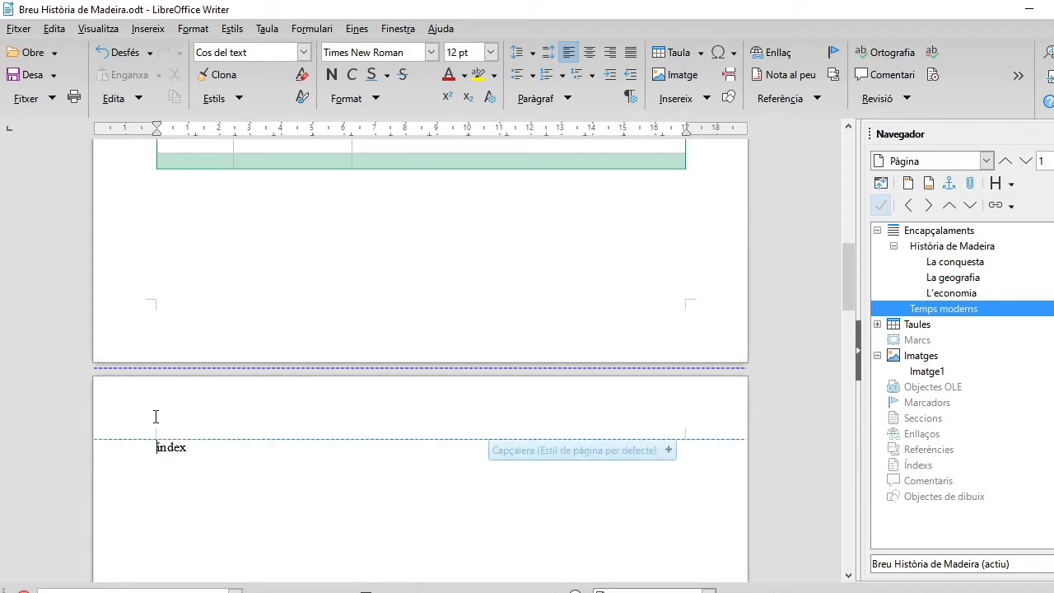
{"action": "mouse_move", "coordinate": [305, 430]}
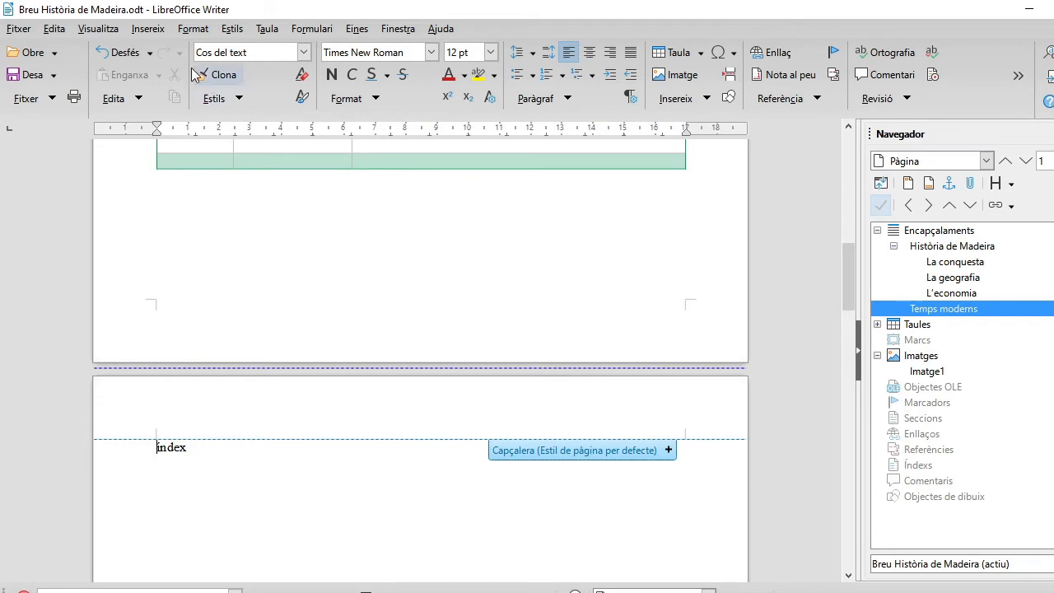
{"action": "left_click", "coordinate": [158, 33]}
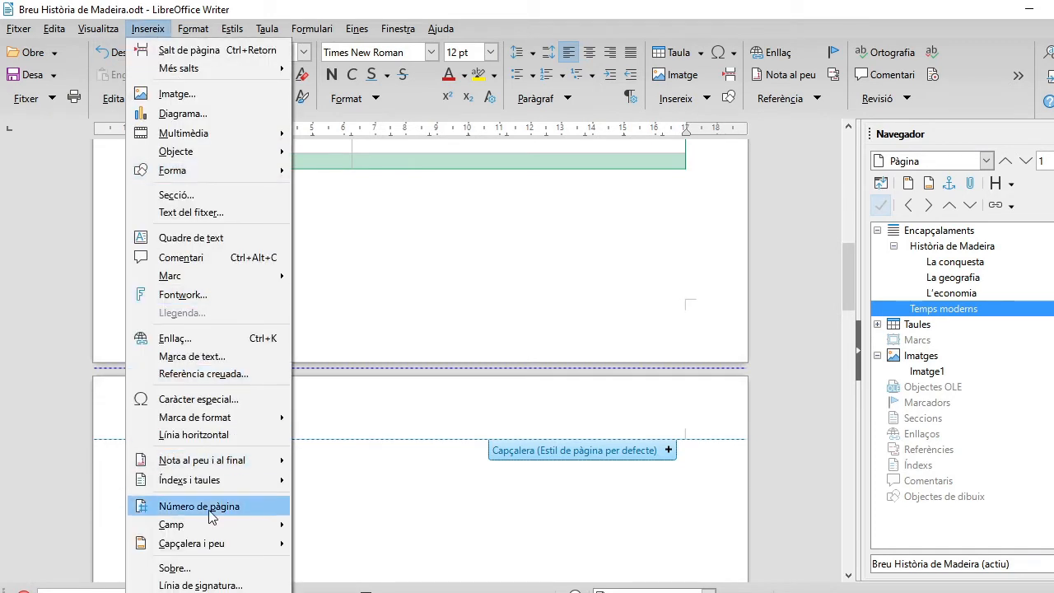
{"action": "mouse_move", "coordinate": [212, 547]}
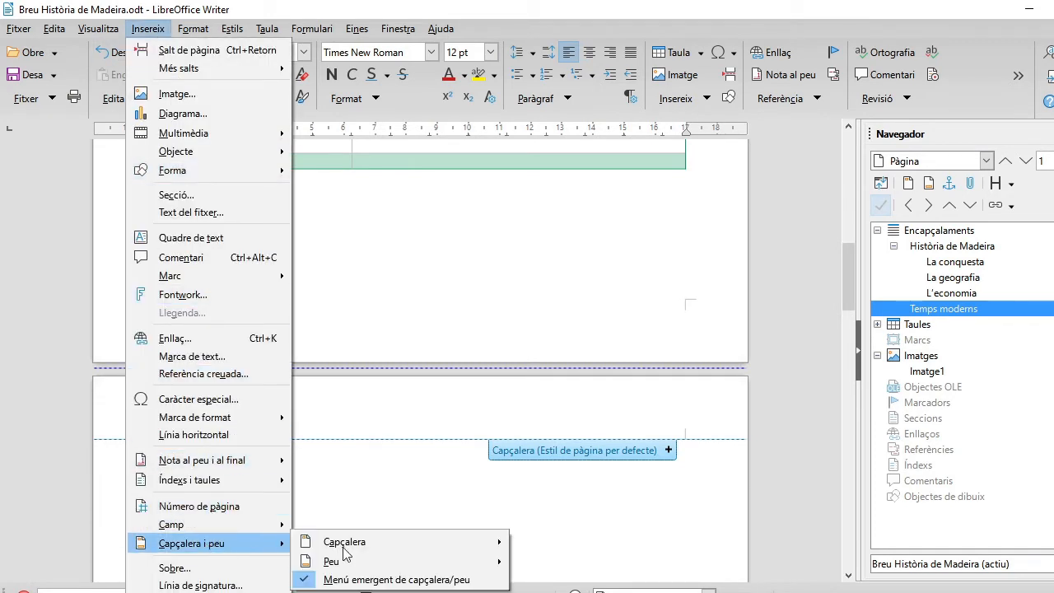
{"action": "left_click", "coordinate": [589, 546]}
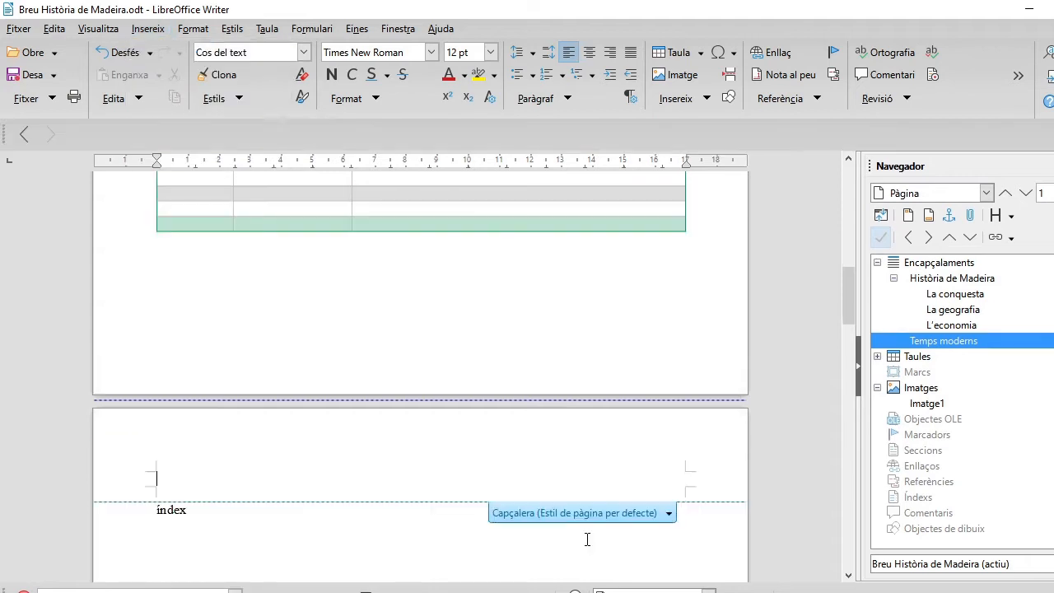
Step: Insert the document title field in the index page's header and a horizontal line on the line below it
{"action": "left_click", "coordinate": [161, 34]}
{"action": "mouse_move", "coordinate": [266, 531]}
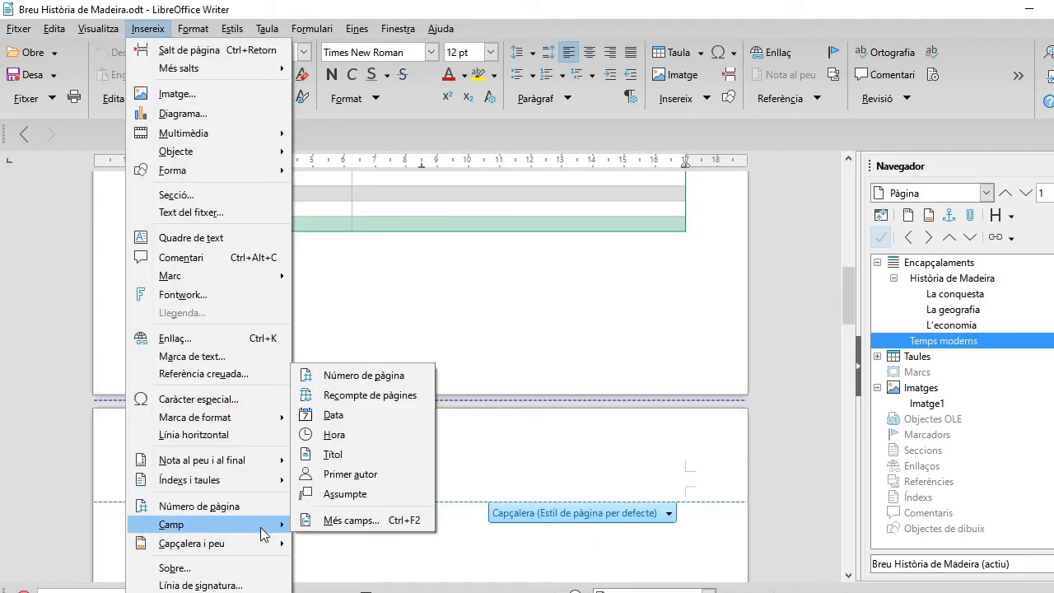
{"action": "left_click", "coordinate": [356, 454]}
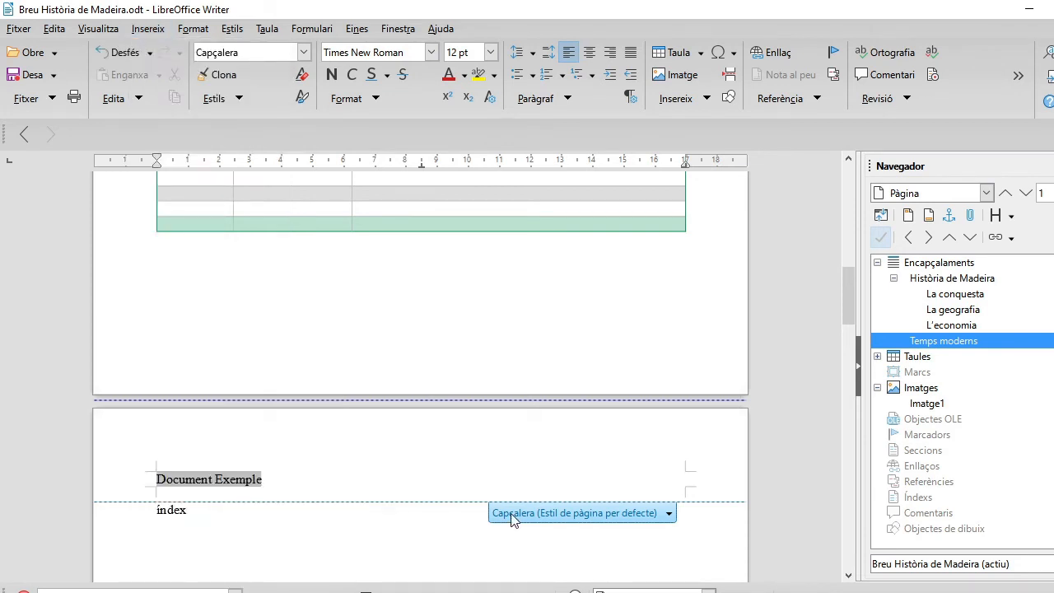
{"action": "key", "text": "Return"}
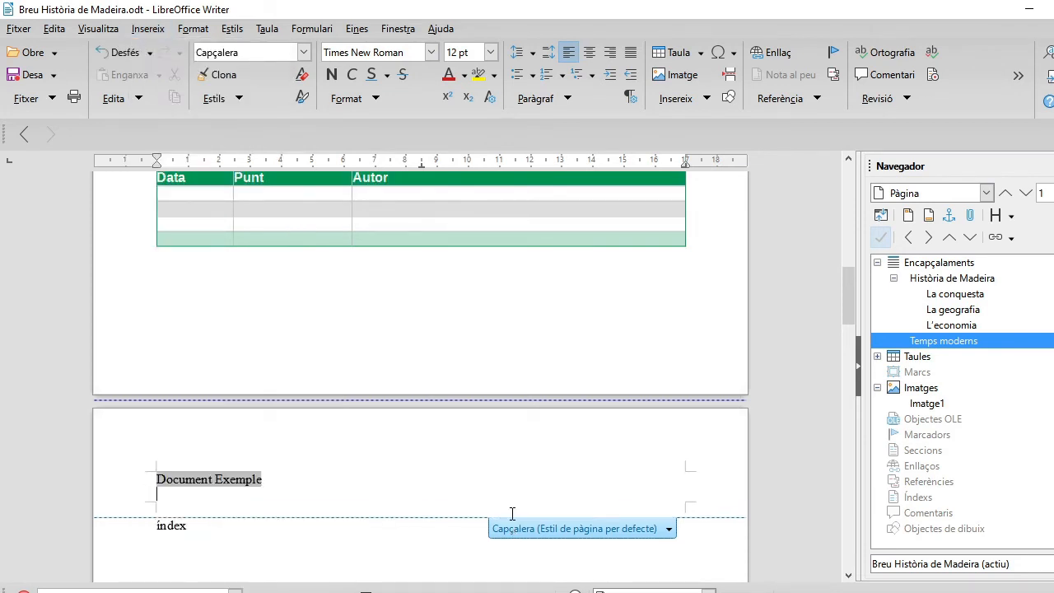
{"action": "left_click", "coordinate": [148, 29]}
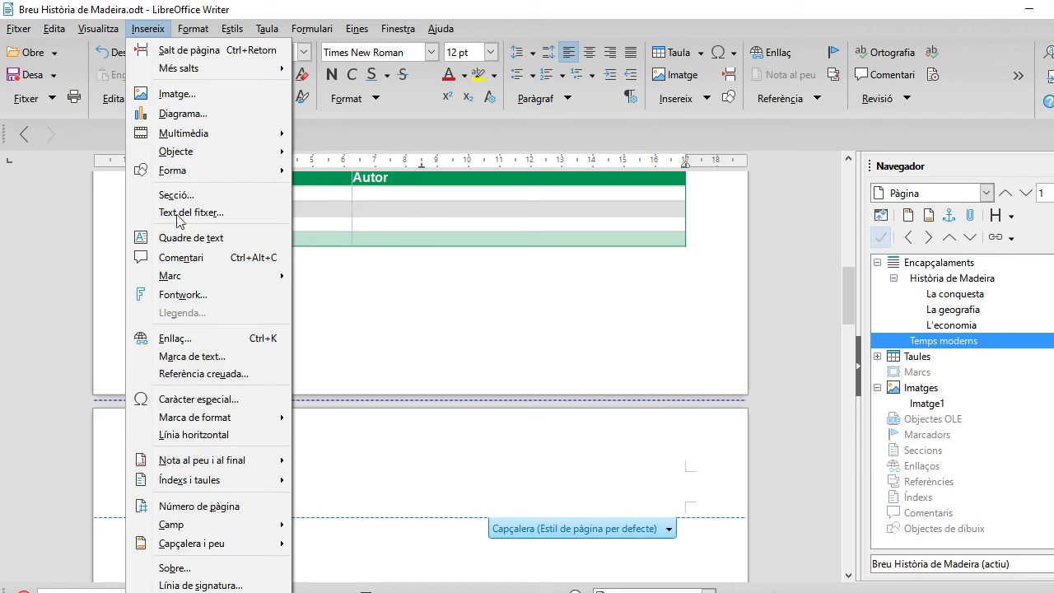
{"action": "left_click", "coordinate": [222, 434]}
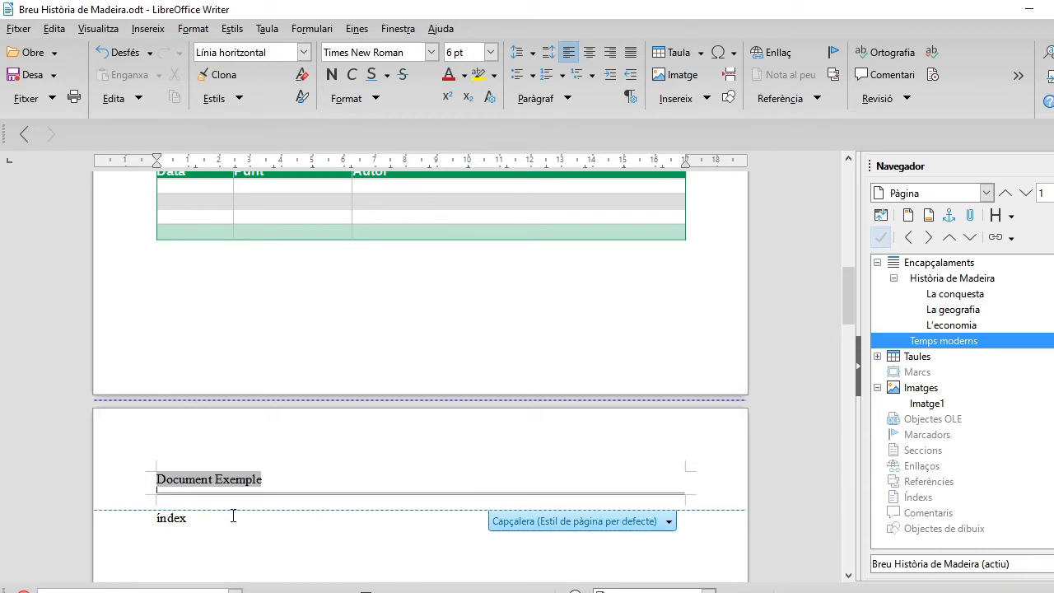
Step: Turn off "Mateix contingut a la primera pàgina" in the header format settings and return to the body text below "índex"
{"action": "left_click", "coordinate": [669, 522]}
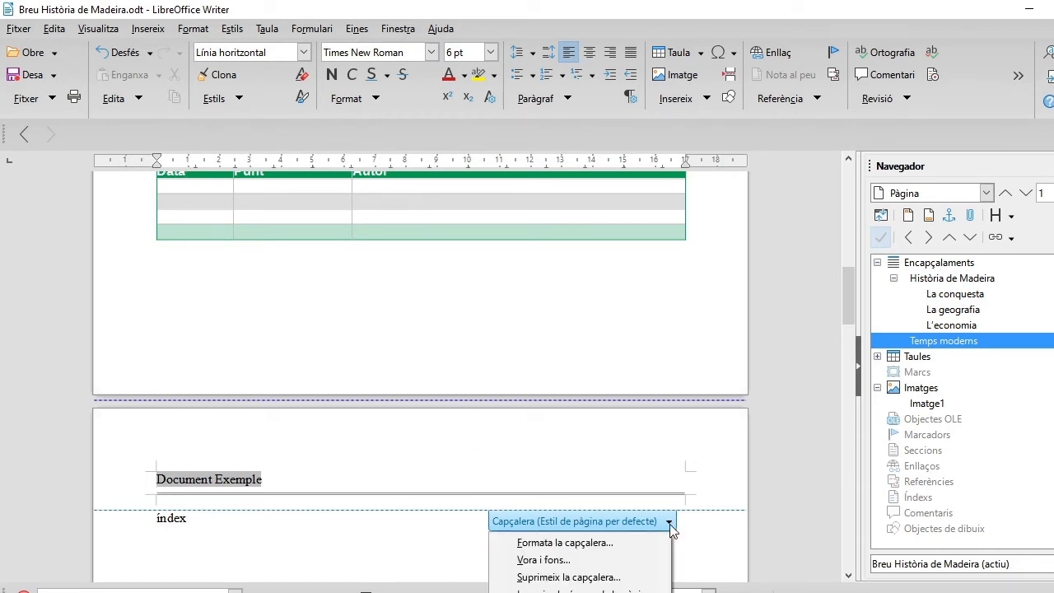
{"action": "left_click", "coordinate": [575, 543]}
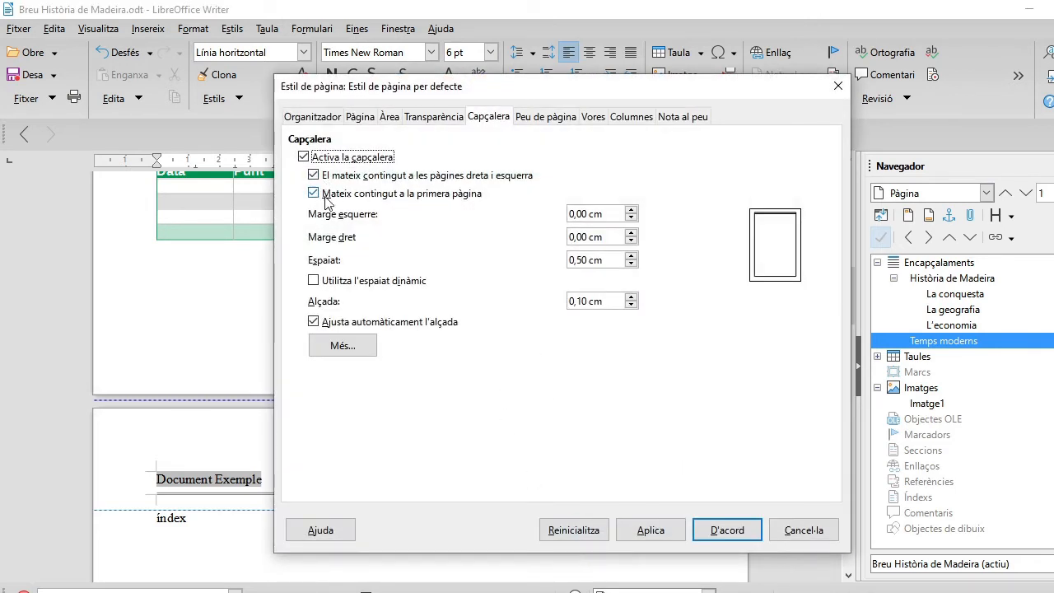
{"action": "left_click", "coordinate": [321, 198]}
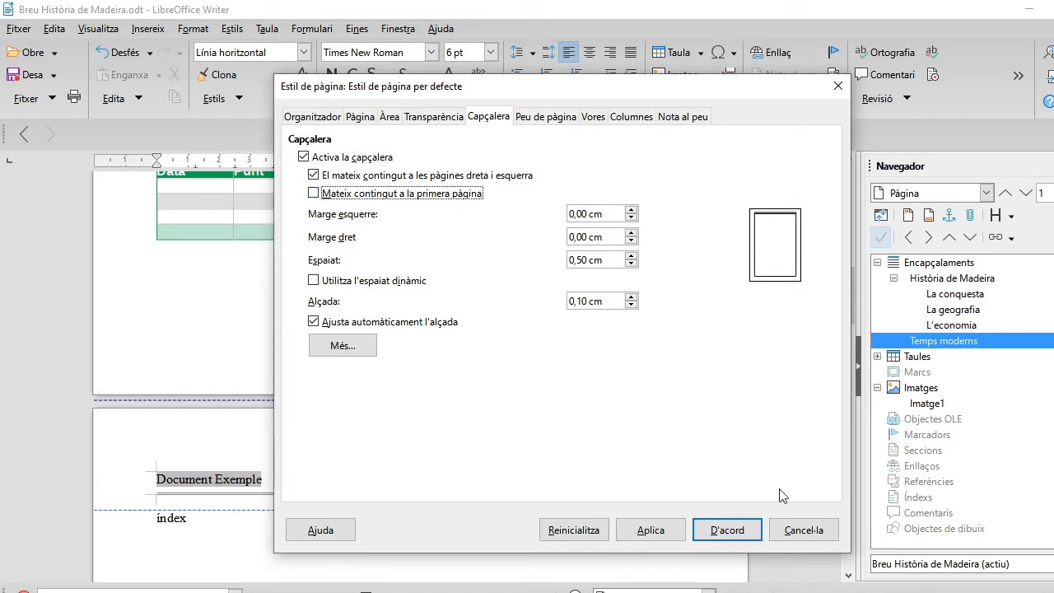
{"action": "left_click", "coordinate": [733, 529]}
{"action": "left_click", "coordinate": [359, 547]}
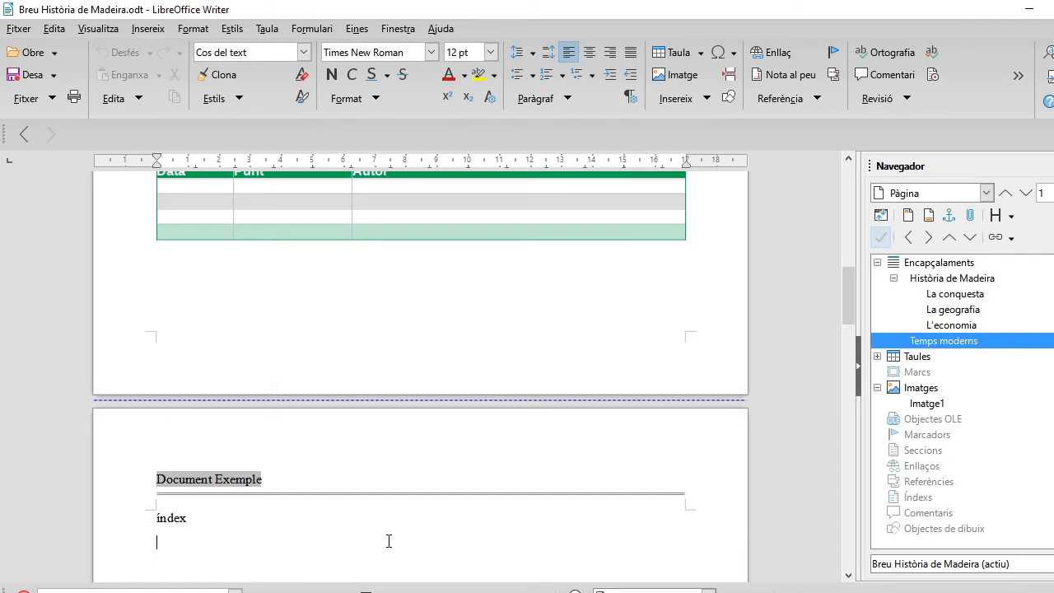
Step: Look through the cover, the index page and the section page to check on which pages the header appears
{"action": "key", "text": "Page_Up"}
{"action": "key", "text": "Page_Up"}
{"action": "key", "text": "Page_Up"}
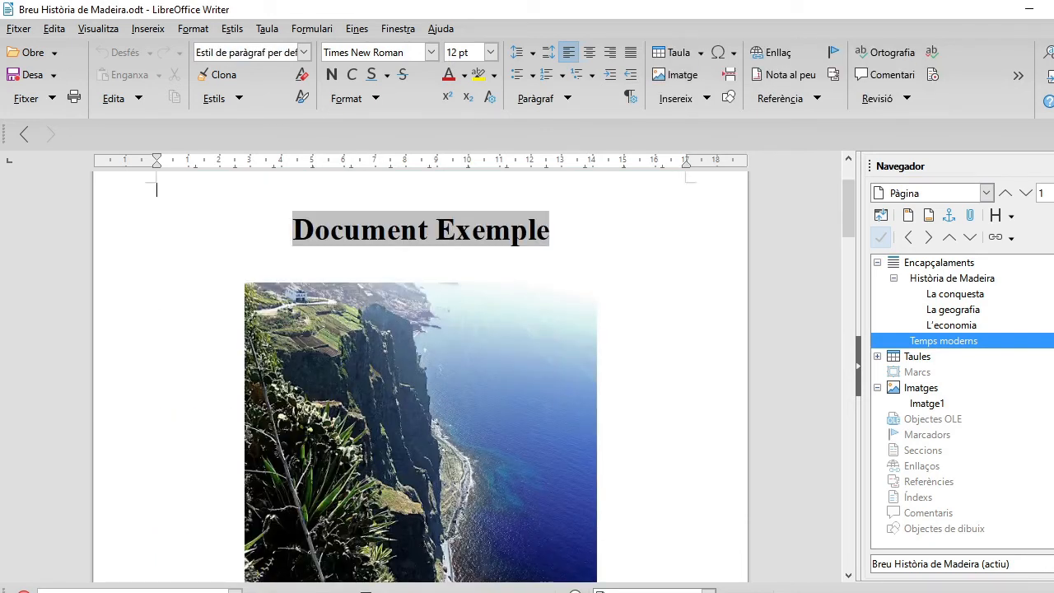
{"action": "scroll", "coordinate": [389, 541], "scroll_direction": "down", "scroll_amount": 10}
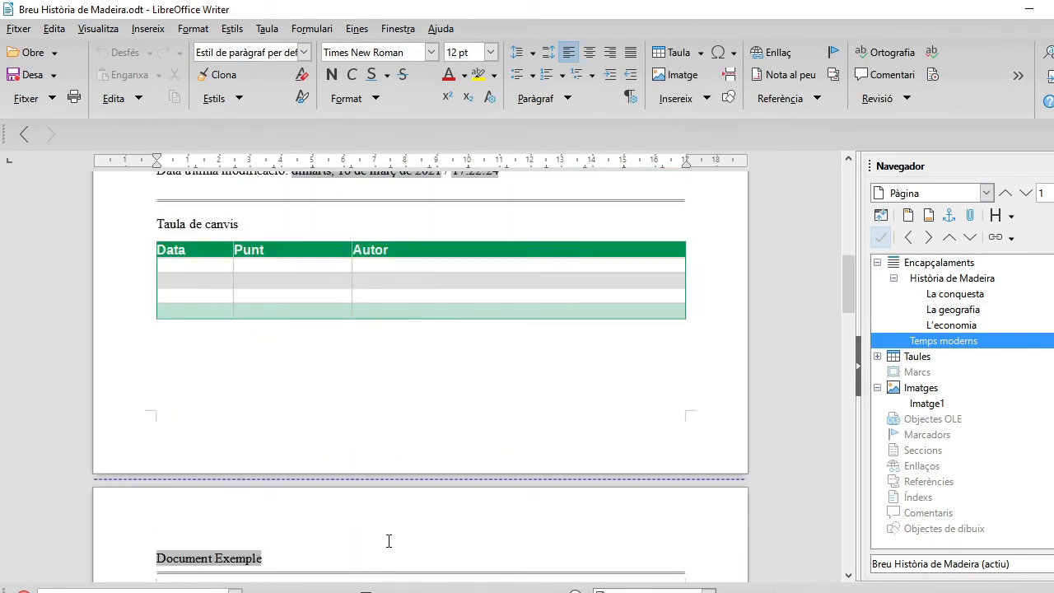
{"action": "key", "text": "Page_Down"}
{"action": "key", "text": "Page_Down"}
{"action": "key", "text": "Page_Down"}
{"action": "key", "text": "Page_Down"}
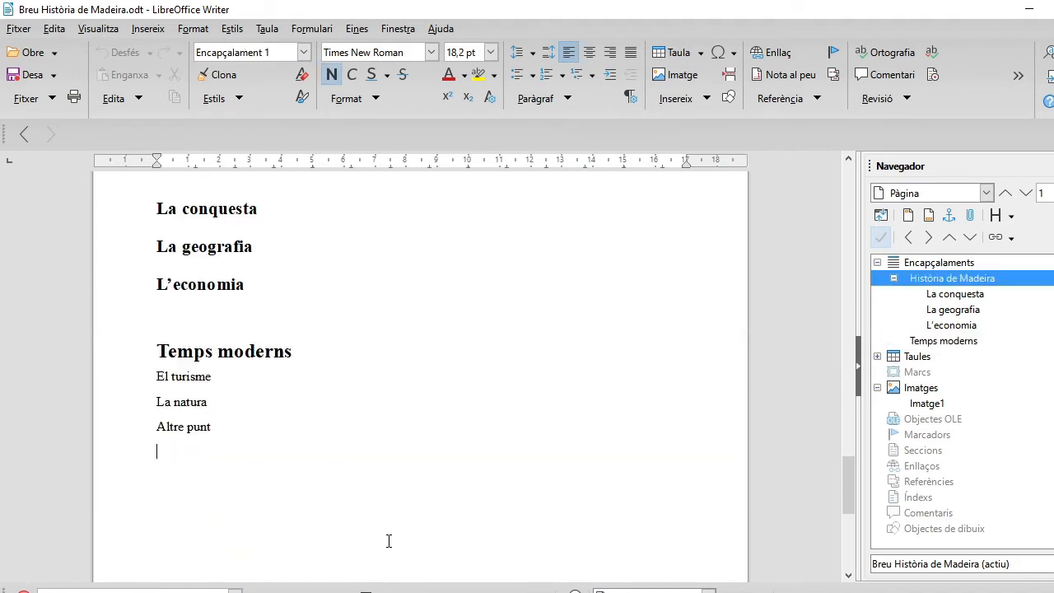
{"action": "key", "text": "Page_Up"}
{"action": "key", "text": "Page_Up"}
{"action": "scroll", "coordinate": [395, 504], "scroll_direction": "down", "scroll_amount": 2}
{"action": "scroll", "coordinate": [390, 501], "scroll_direction": "up", "scroll_amount": 8}
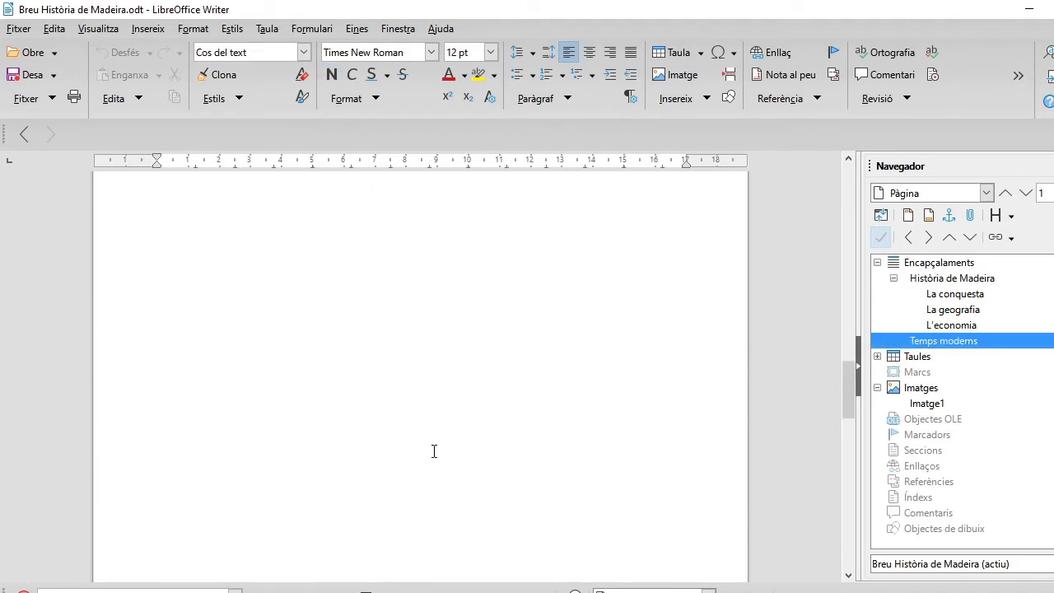
{"action": "scroll", "coordinate": [435, 453], "scroll_direction": "up", "scroll_amount": 10}
{"action": "scroll", "coordinate": [420, 434], "scroll_direction": "down", "scroll_amount": 6}
{"action": "scroll", "coordinate": [416, 434], "scroll_direction": "down", "scroll_amount": 3}
{"action": "scroll", "coordinate": [413, 439], "scroll_direction": "up", "scroll_amount": 2}
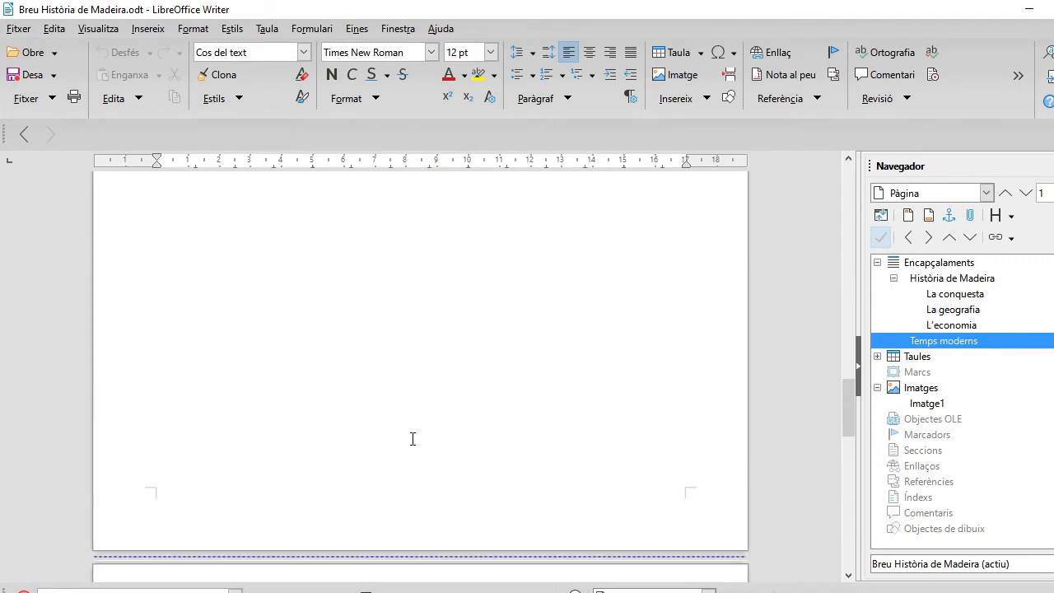
Step: From the index page, add a footer to the default page style ("Estil de pàgina per defecte")
{"action": "scroll", "coordinate": [412, 439], "scroll_direction": "down", "scroll_amount": 1}
{"action": "left_click", "coordinate": [155, 438]}
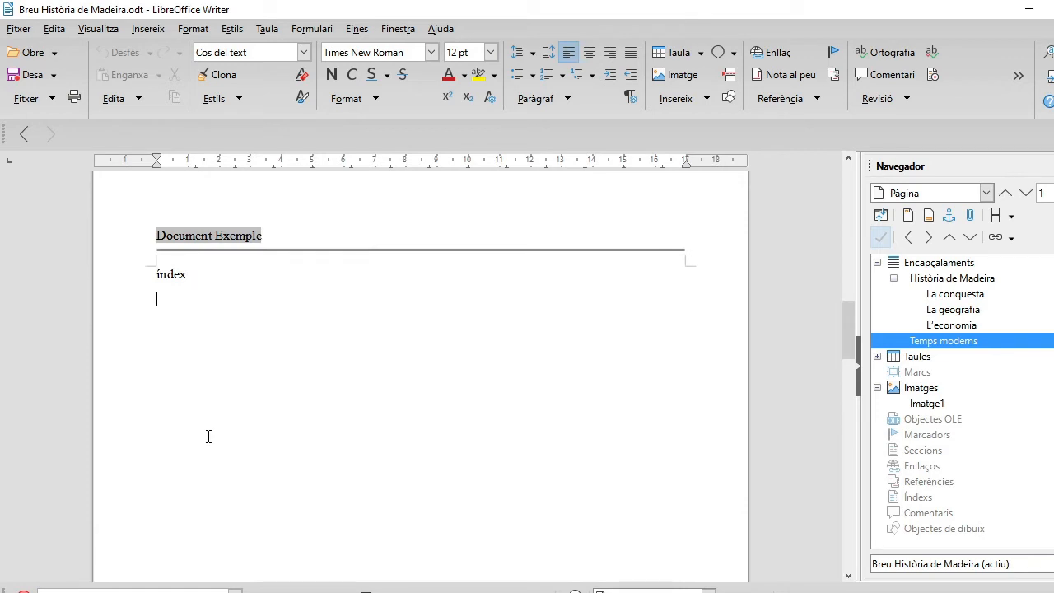
{"action": "scroll", "coordinate": [445, 445], "scroll_direction": "down", "scroll_amount": 10}
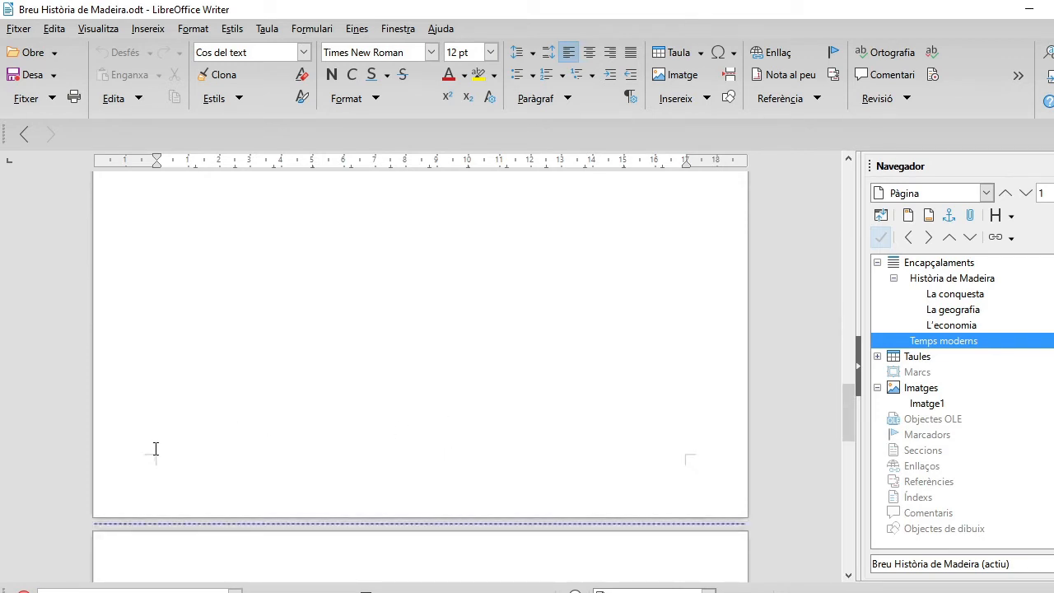
{"action": "mouse_move", "coordinate": [156, 479]}
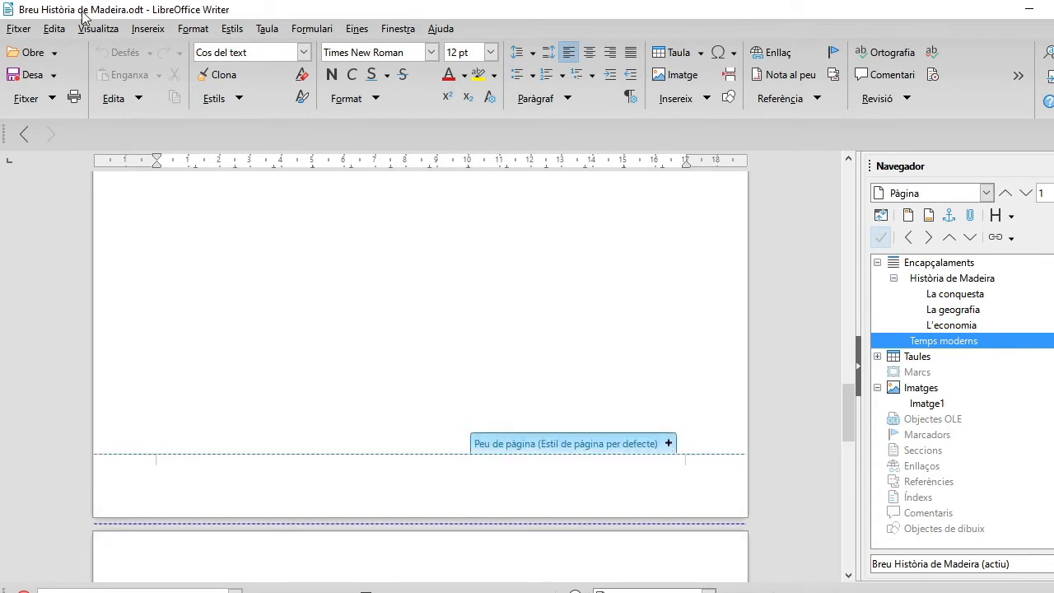
{"action": "left_click", "coordinate": [149, 28]}
{"action": "mouse_move", "coordinate": [194, 459]}
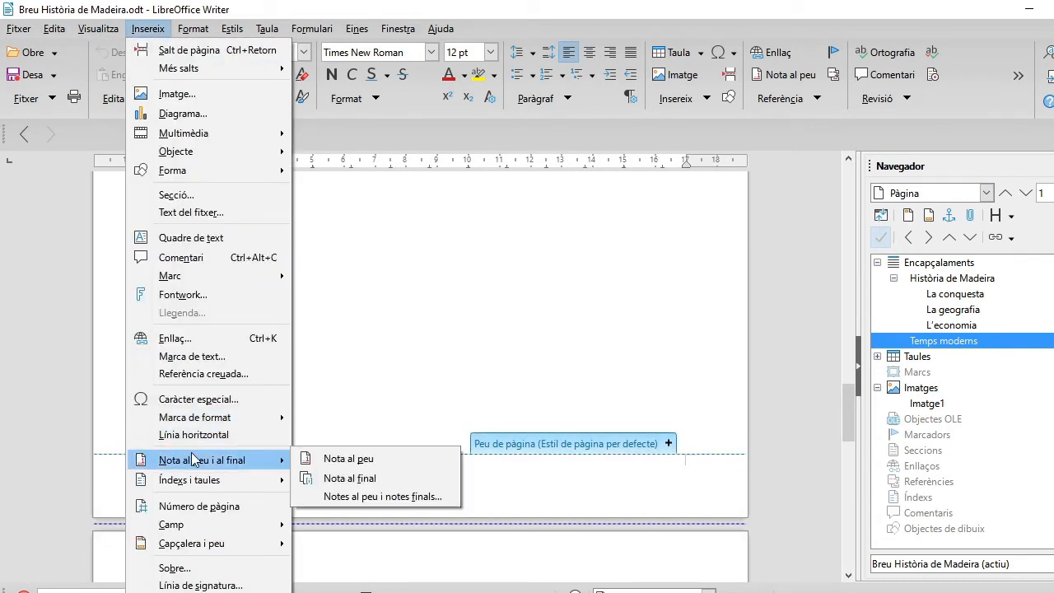
{"action": "mouse_move", "coordinate": [201, 547]}
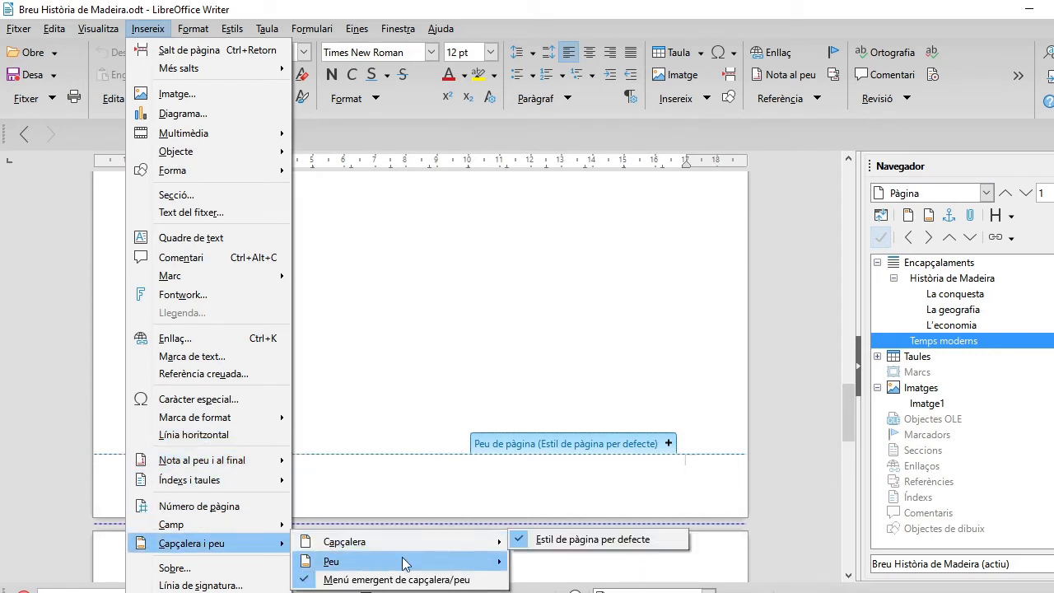
{"action": "mouse_move", "coordinate": [404, 562]}
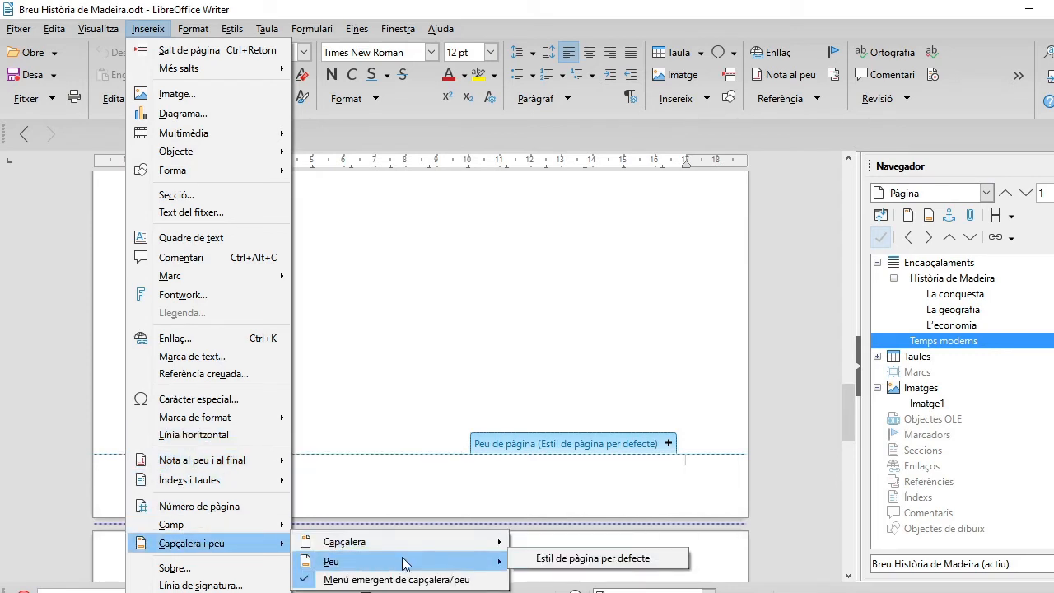
{"action": "left_click", "coordinate": [609, 559]}
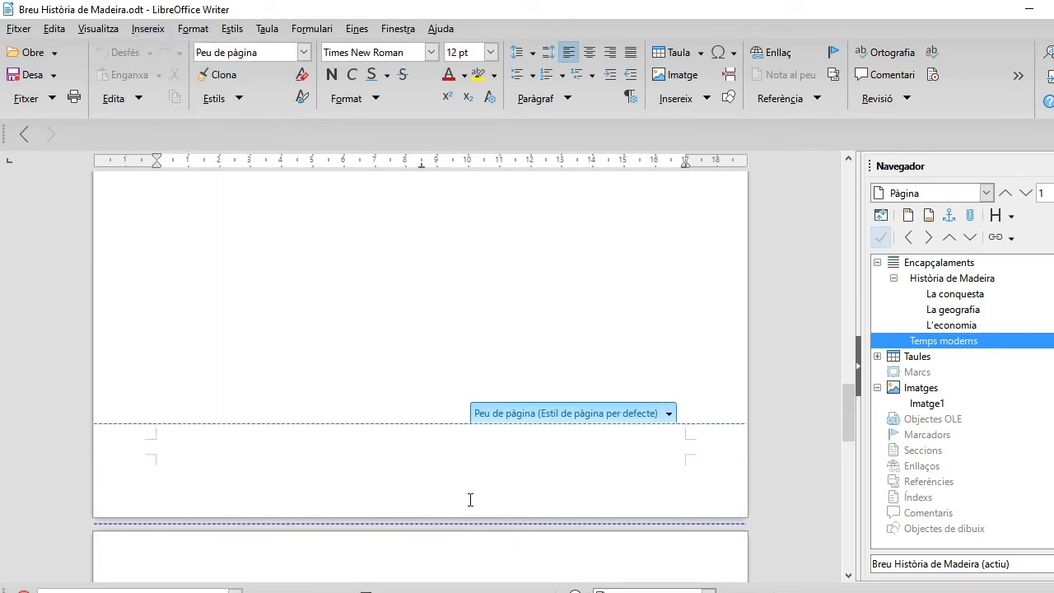
Step: Insert the page number and page count fields in the footer, separated by " / ", and right-align the line
{"action": "left_click", "coordinate": [137, 33]}
{"action": "mouse_move", "coordinate": [217, 547]}
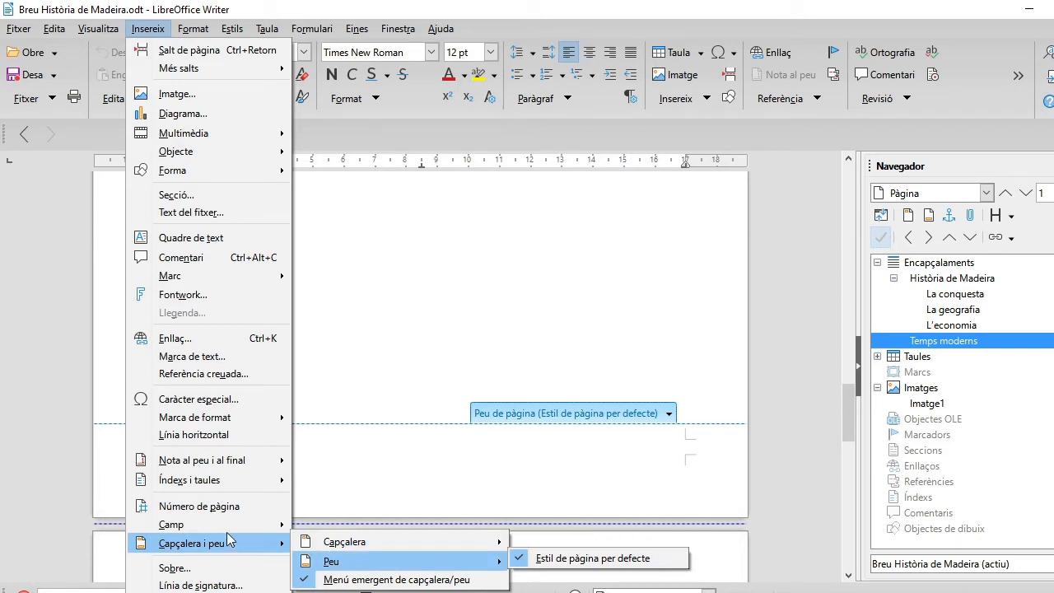
{"action": "mouse_move", "coordinate": [227, 531]}
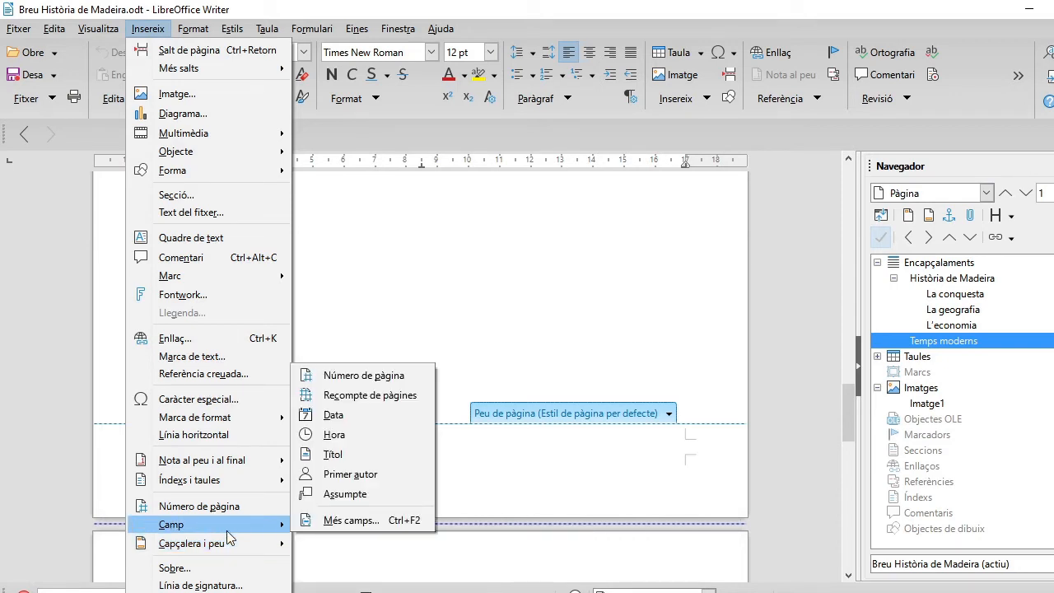
{"action": "left_click", "coordinate": [367, 377]}
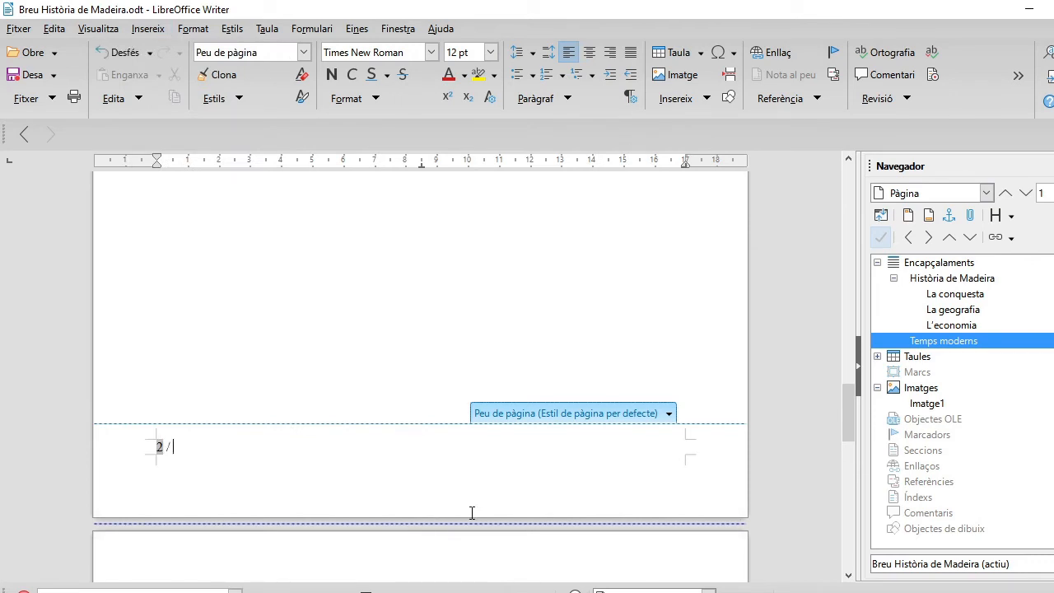
{"action": "left_click", "coordinate": [153, 29]}
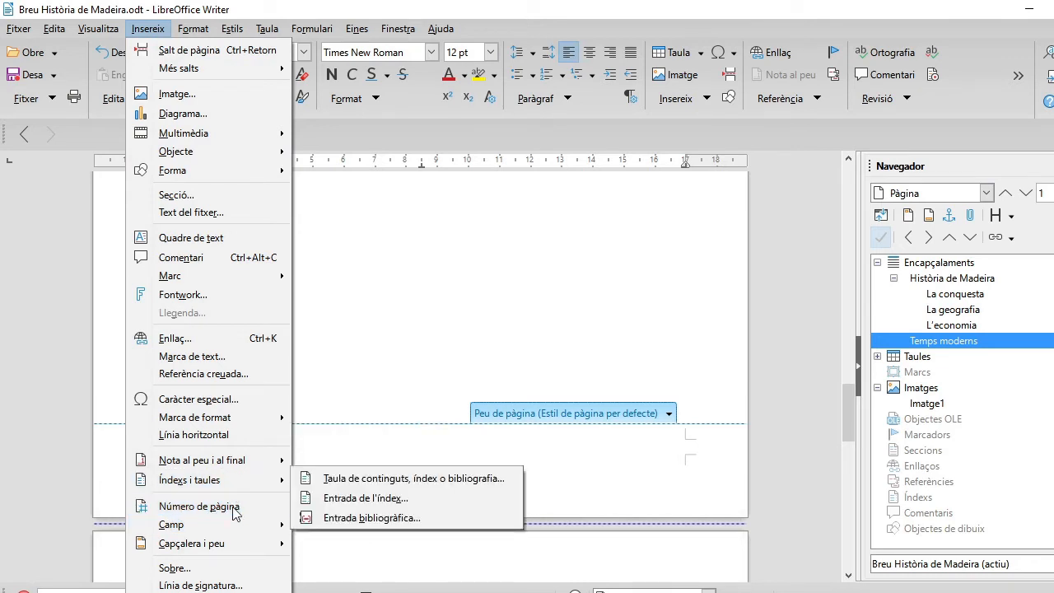
{"action": "mouse_move", "coordinate": [239, 527]}
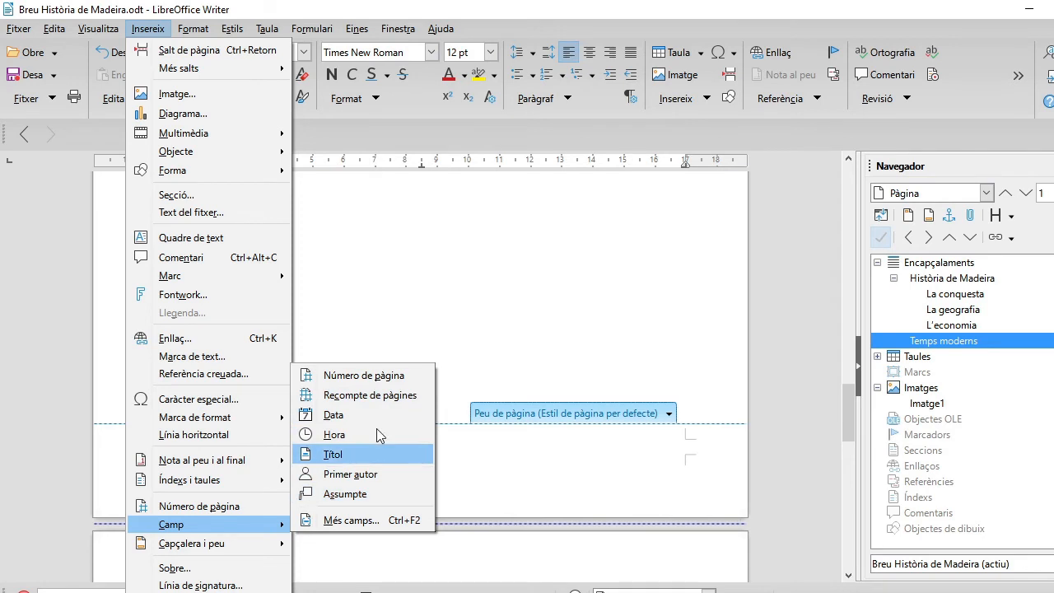
{"action": "left_click", "coordinate": [375, 395]}
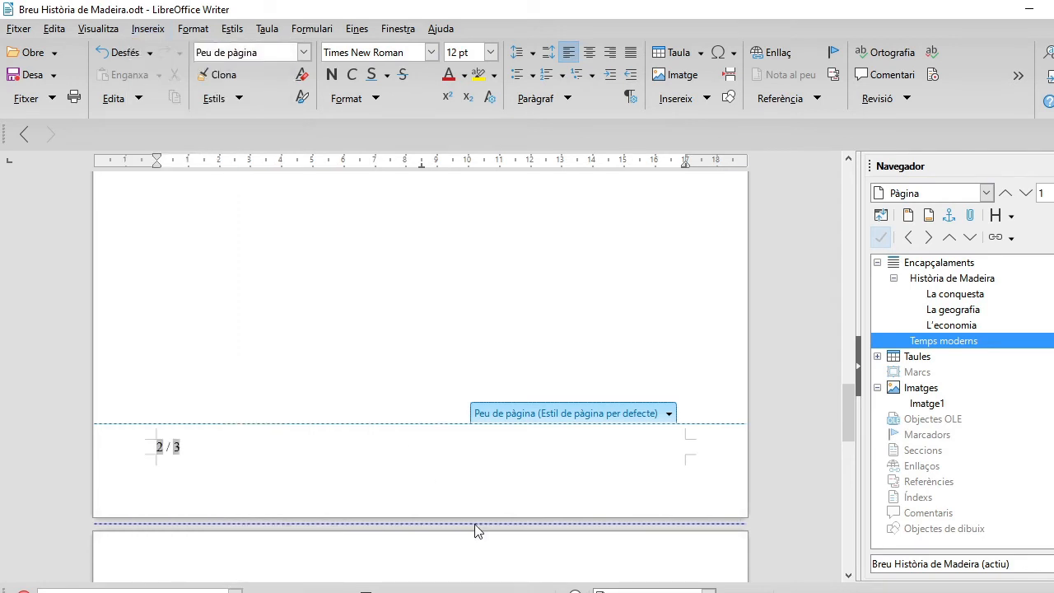
{"action": "double_click", "coordinate": [159, 447]}
{"action": "left_click", "coordinate": [609, 53]}
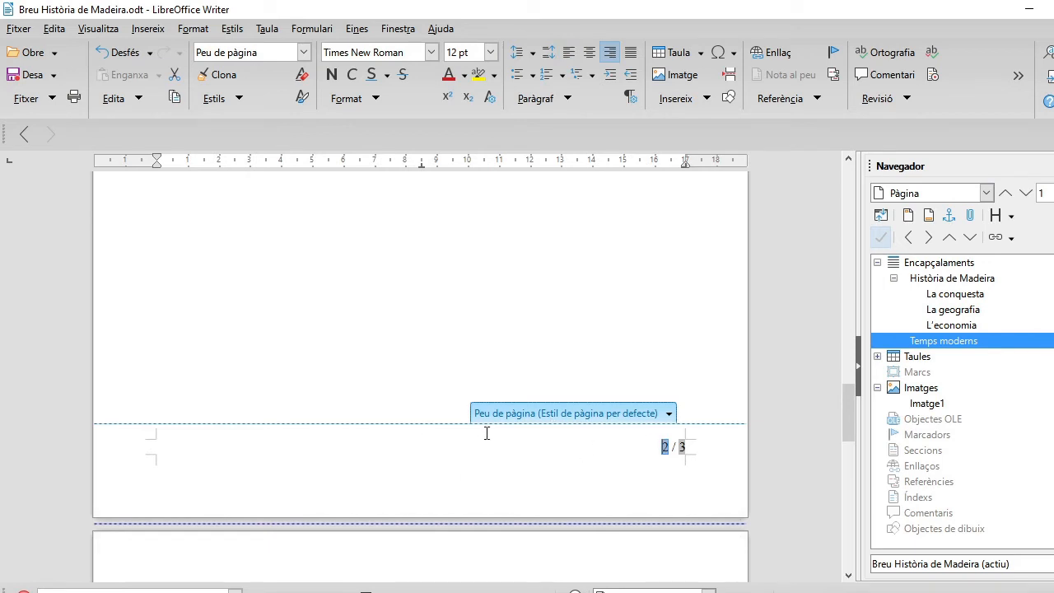
Step: Try to insert a horizontal line directly at the footer's page-number line, and undo it
{"action": "key", "text": "Return"}
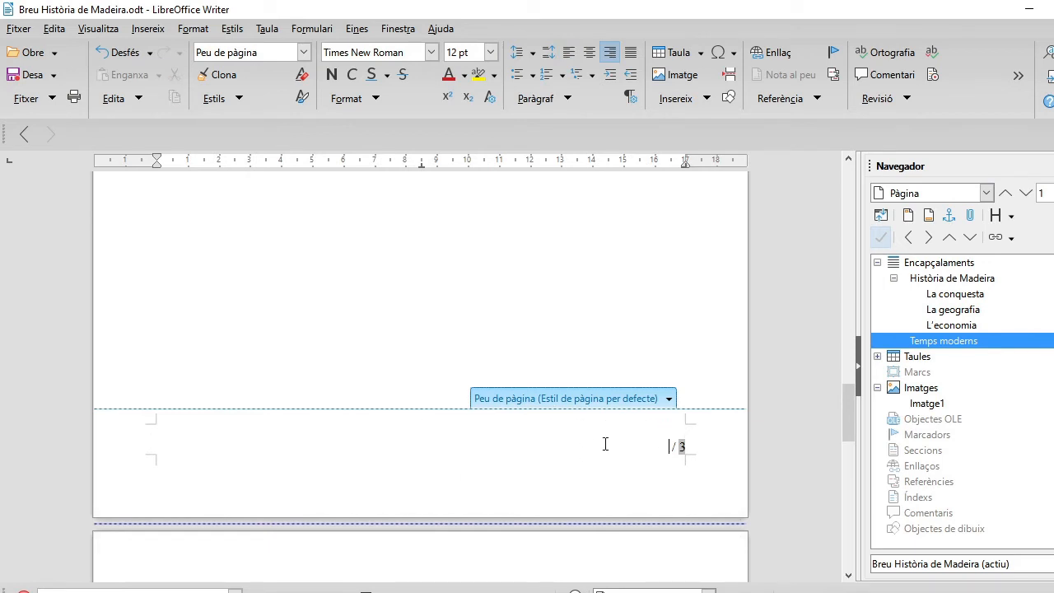
{"action": "key", "text": "ctrl+z"}
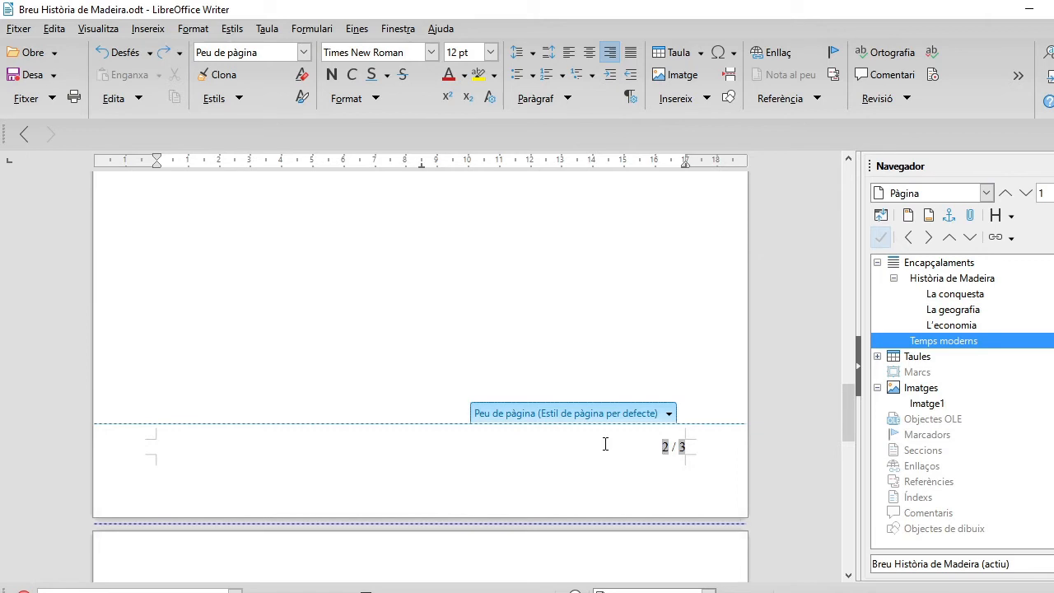
{"action": "left_click", "coordinate": [148, 28]}
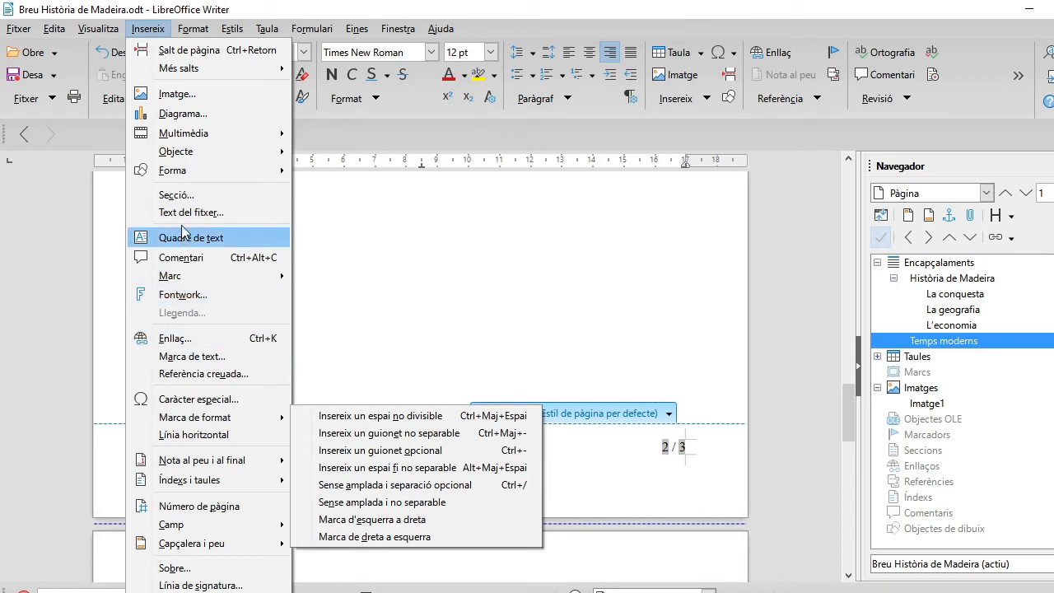
{"action": "mouse_move", "coordinate": [201, 136]}
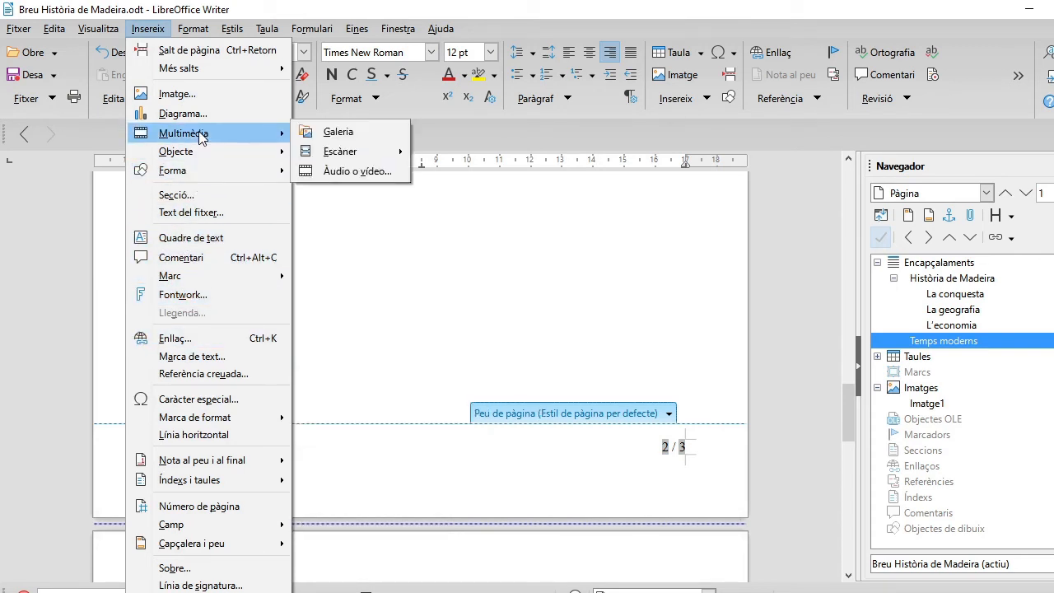
{"action": "left_click", "coordinate": [198, 434]}
{"action": "scroll", "coordinate": [431, 447], "scroll_direction": "down", "scroll_amount": 2}
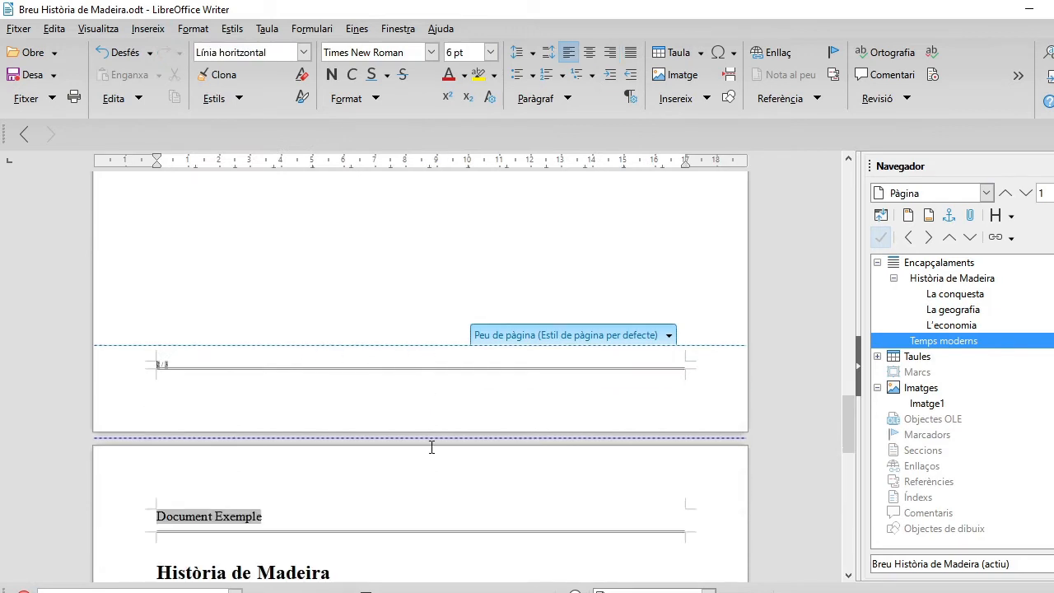
{"action": "key", "text": "ctrl+z"}
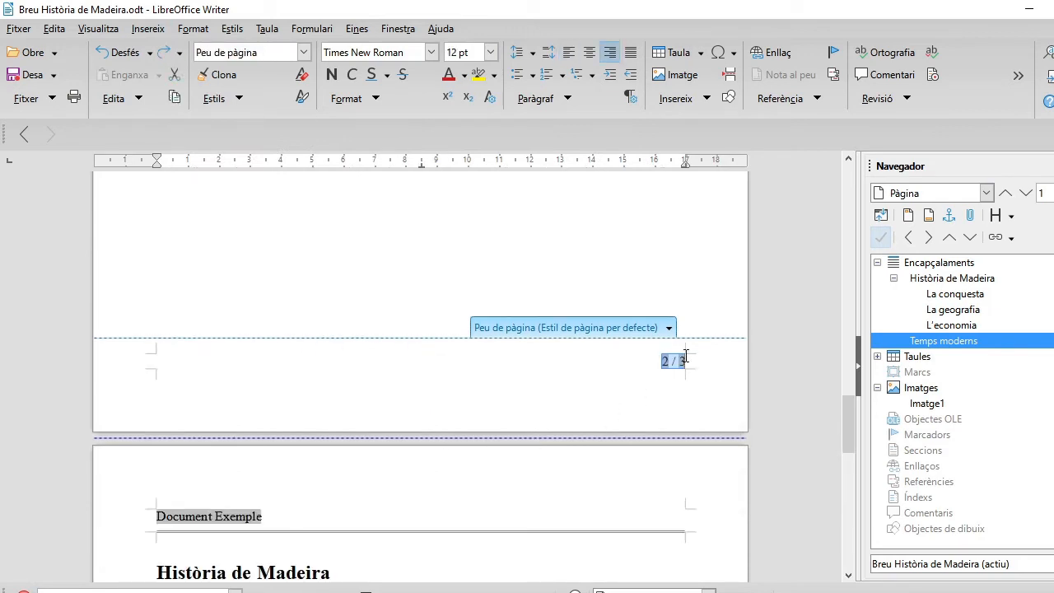
Step: Try an empty line with a horizontal line above the footer's page numbering, and undo both insertions
{"action": "left_click", "coordinate": [673, 359]}
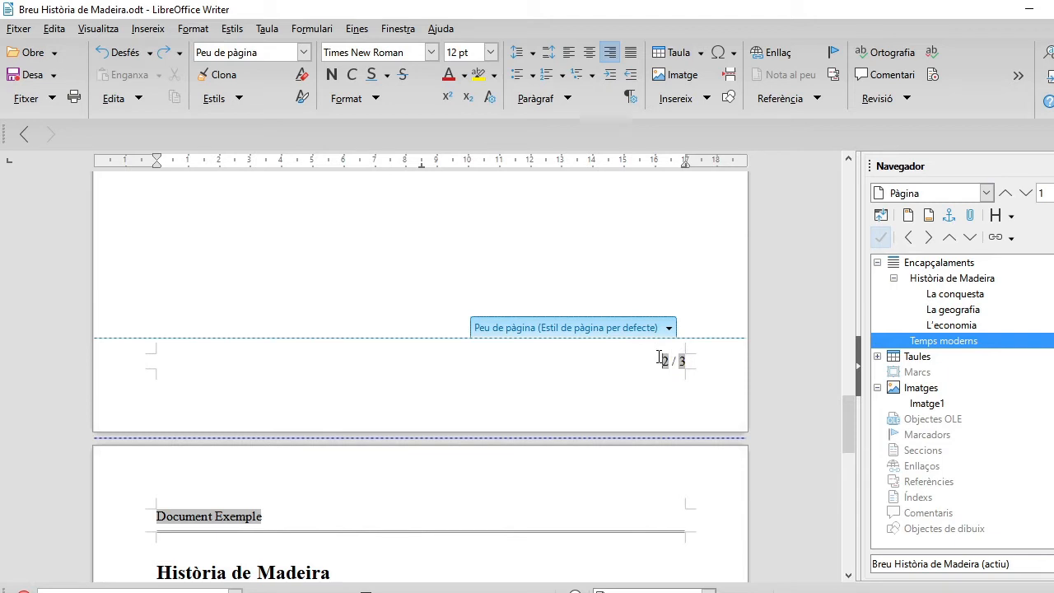
{"action": "key", "text": "Return"}
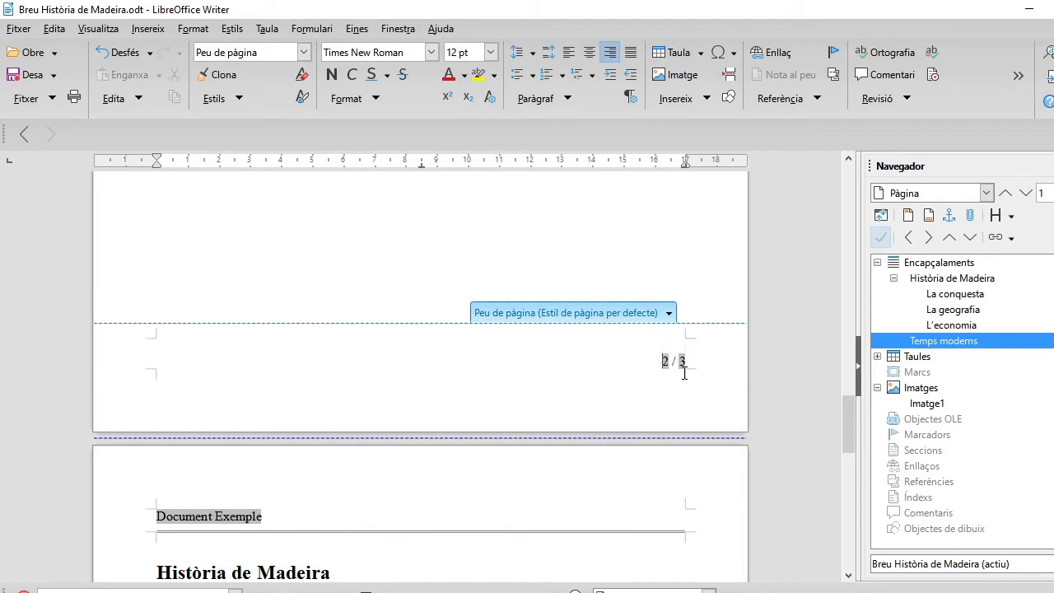
{"action": "left_click", "coordinate": [148, 29]}
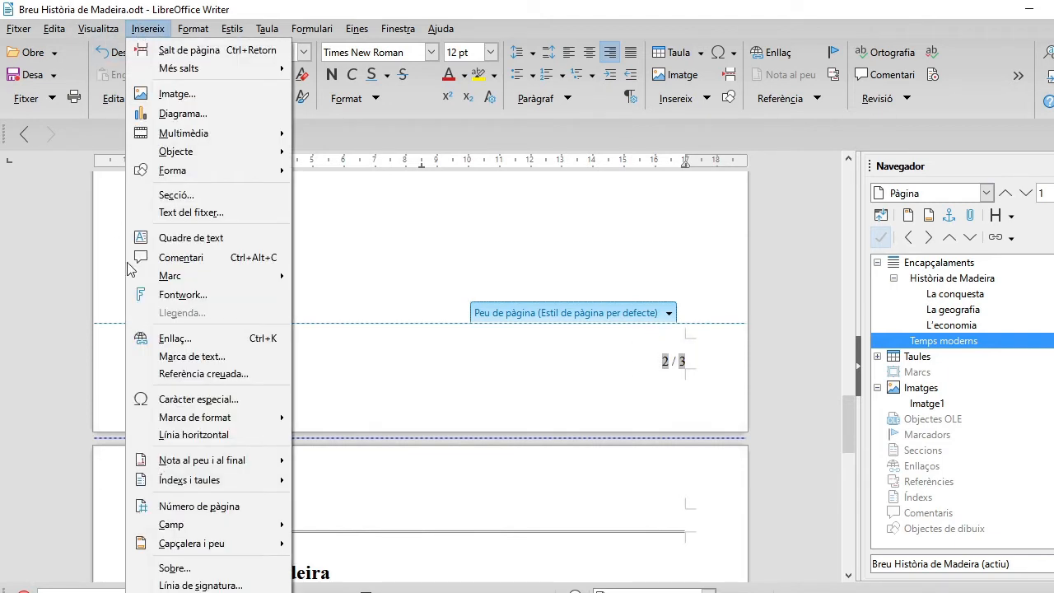
{"action": "left_click", "coordinate": [198, 434]}
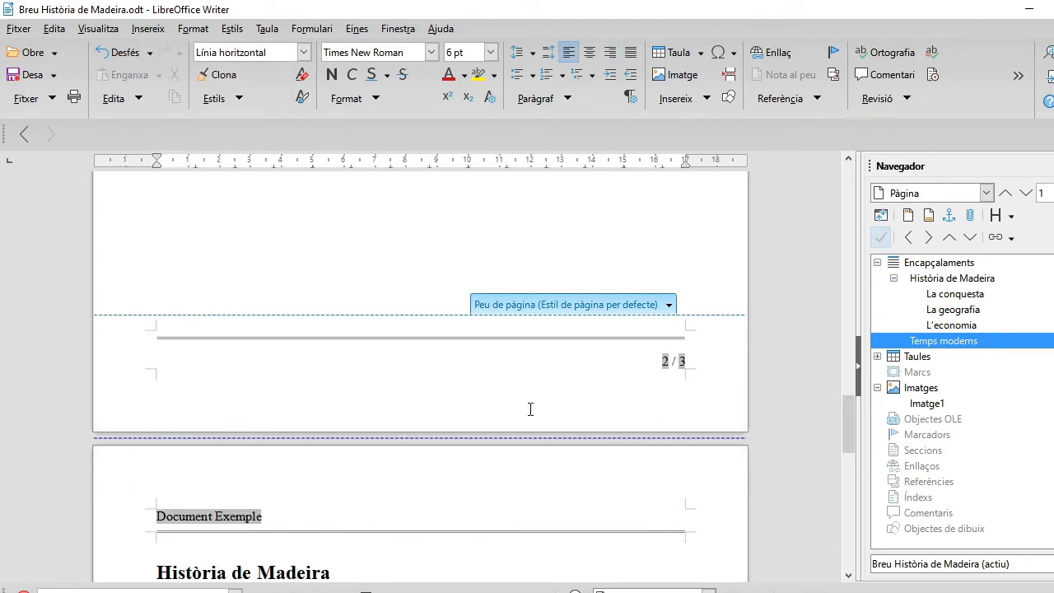
{"action": "left_click", "coordinate": [703, 350]}
{"action": "key", "text": "Up"}
{"action": "left_click", "coordinate": [692, 360]}
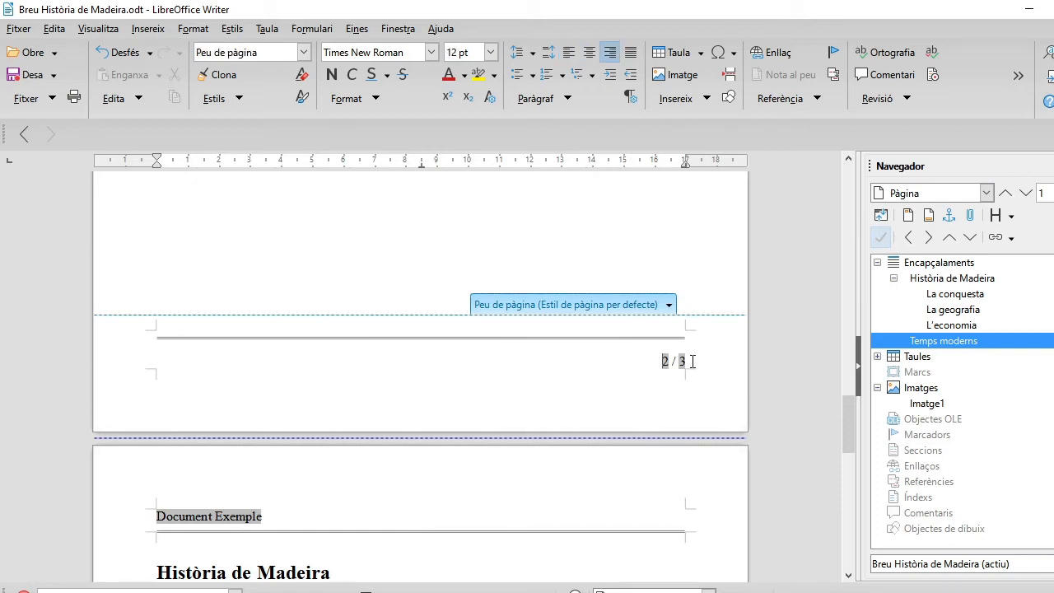
{"action": "key", "text": "ctrl+z"}
{"action": "key", "text": "ctrl+z"}
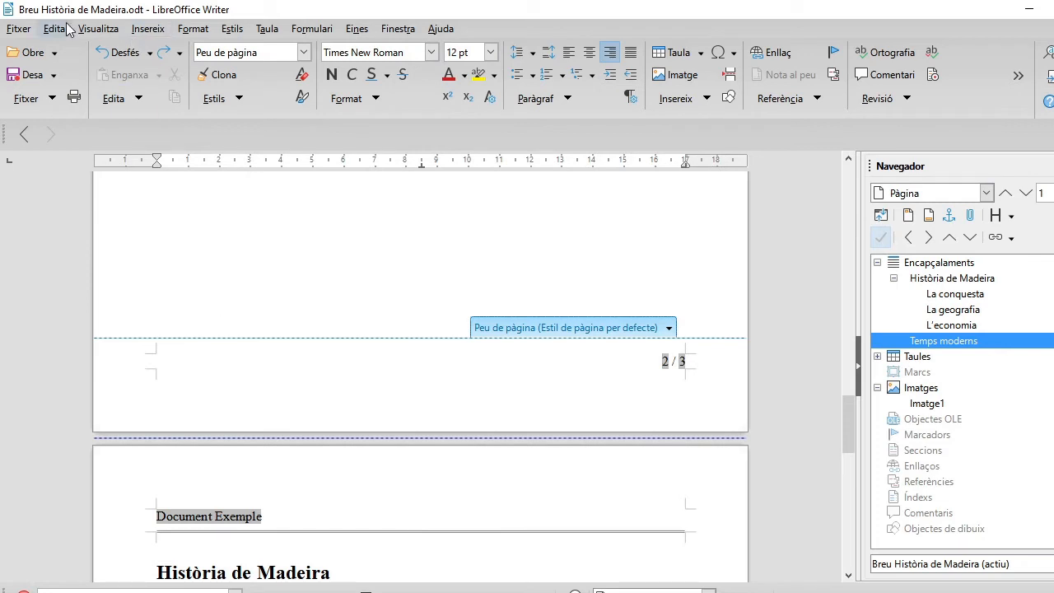
Step: Open the footer format settings of the default page style
{"action": "left_click", "coordinate": [98, 29]}
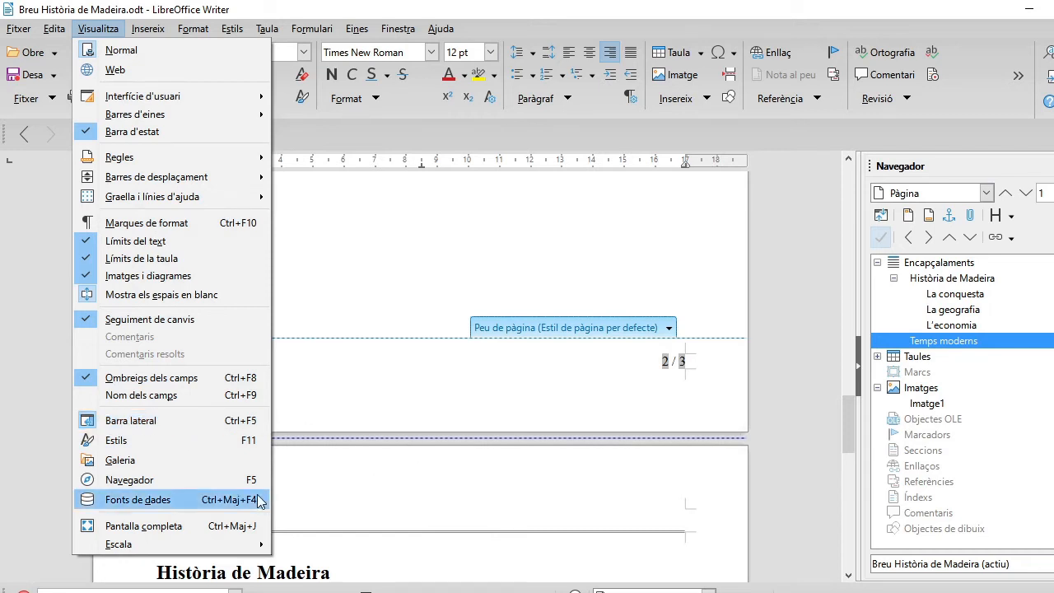
{"action": "left_click", "coordinate": [662, 333]}
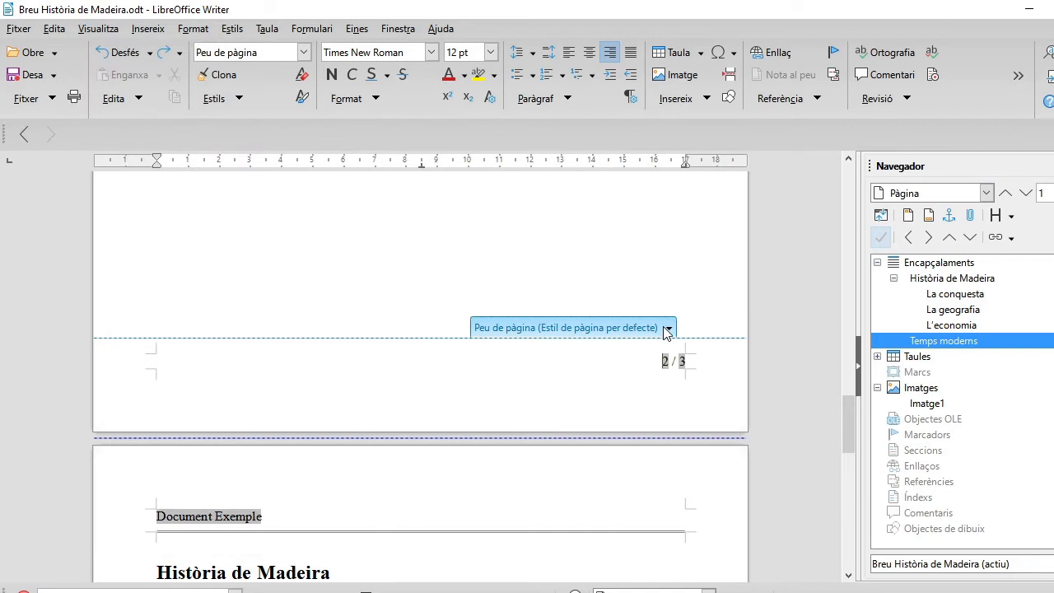
{"action": "left_click", "coordinate": [669, 328]}
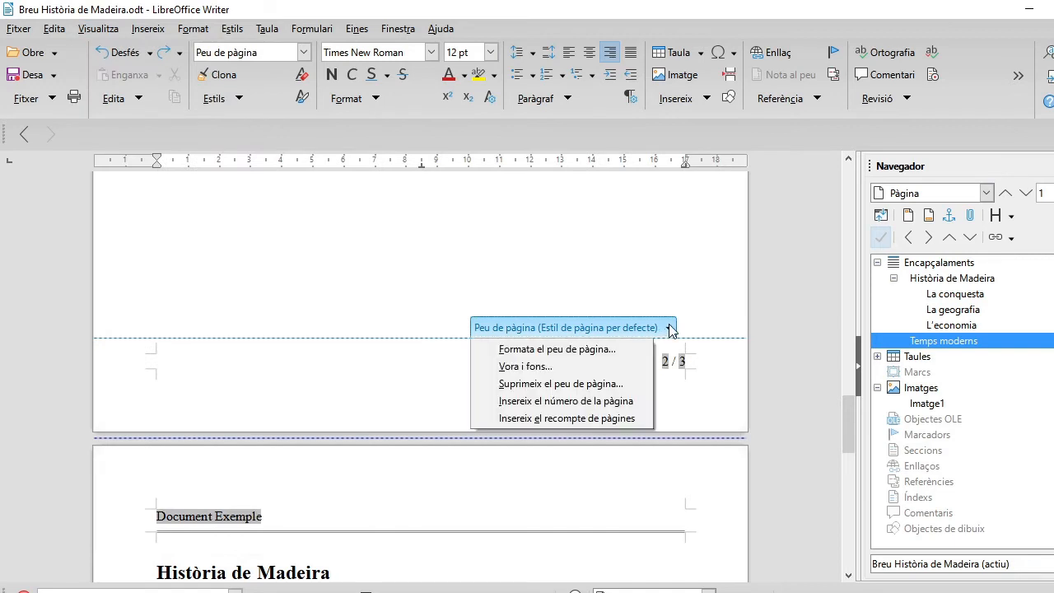
{"action": "left_click", "coordinate": [552, 349]}
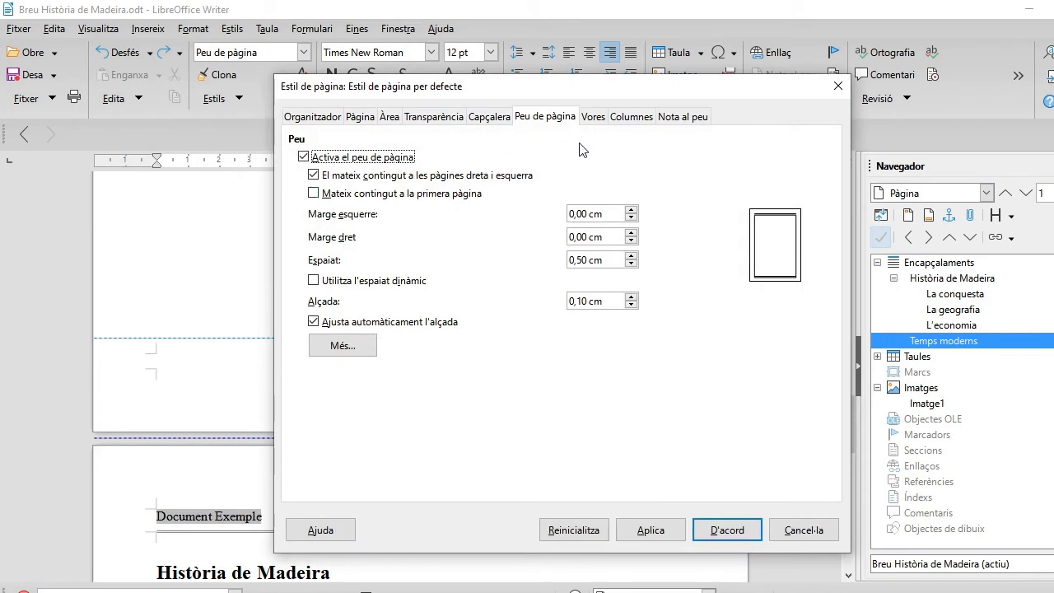
Step: Apply the default page style's footer settings, with the same content on left and right pages but not on the first page
{"action": "left_click", "coordinate": [725, 530]}
{"action": "left_click", "coordinate": [484, 281]}
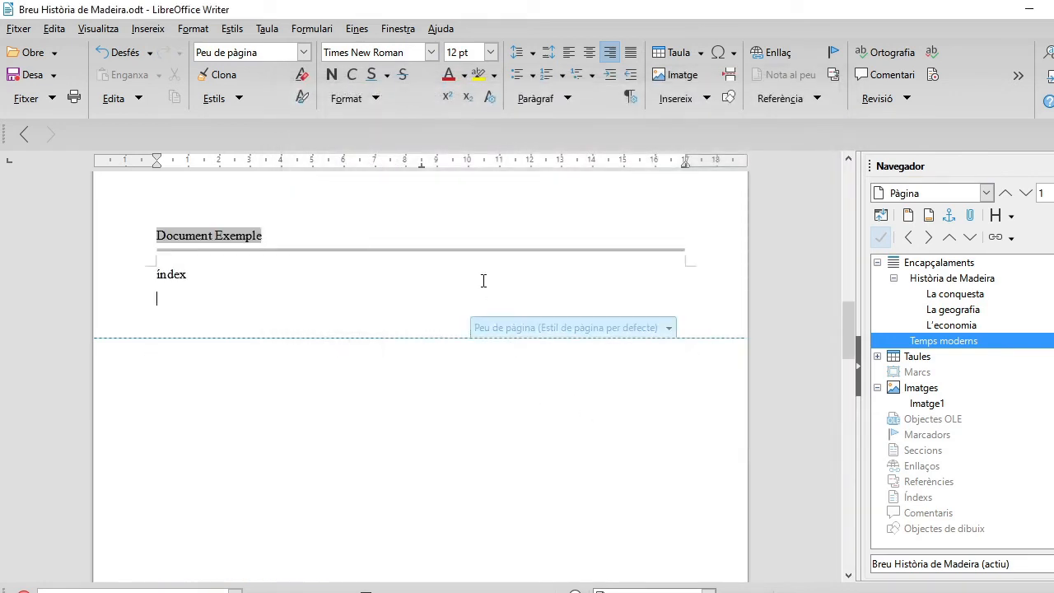
Step: Examine the headers and footers across the document's pages, from the cover page through the índex page to the chapter page
{"action": "key", "text": "Page_Down"}
{"action": "key", "text": "Page_Down"}
{"action": "key", "text": "Page_Down"}
{"action": "key", "text": "Page_Down"}
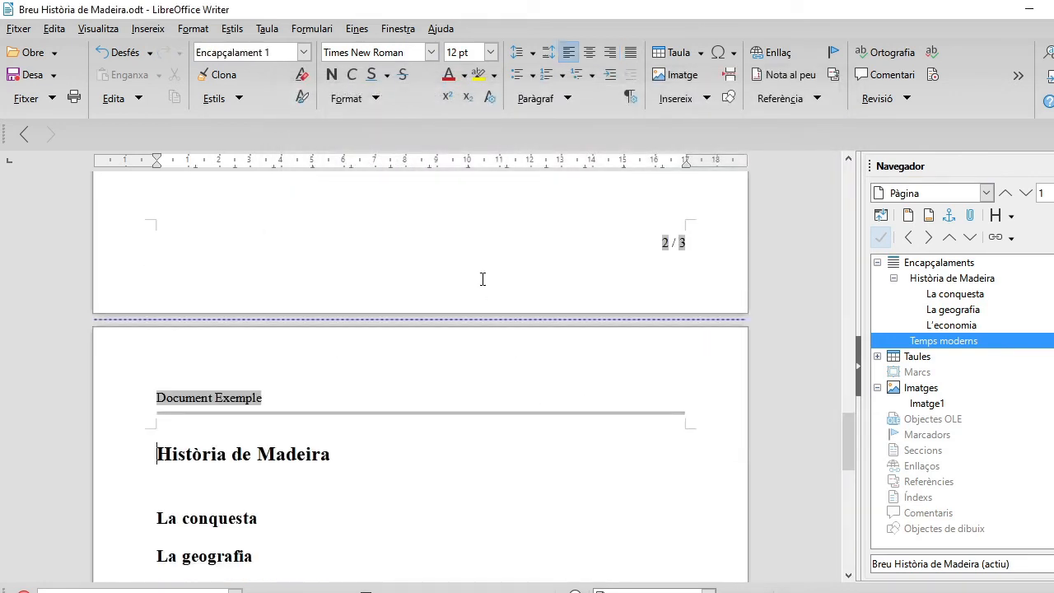
{"action": "key", "text": "Page_Down"}
{"action": "key", "text": "Page_Up"}
{"action": "key", "text": "Page_Up"}
{"action": "key", "text": "Page_Up"}
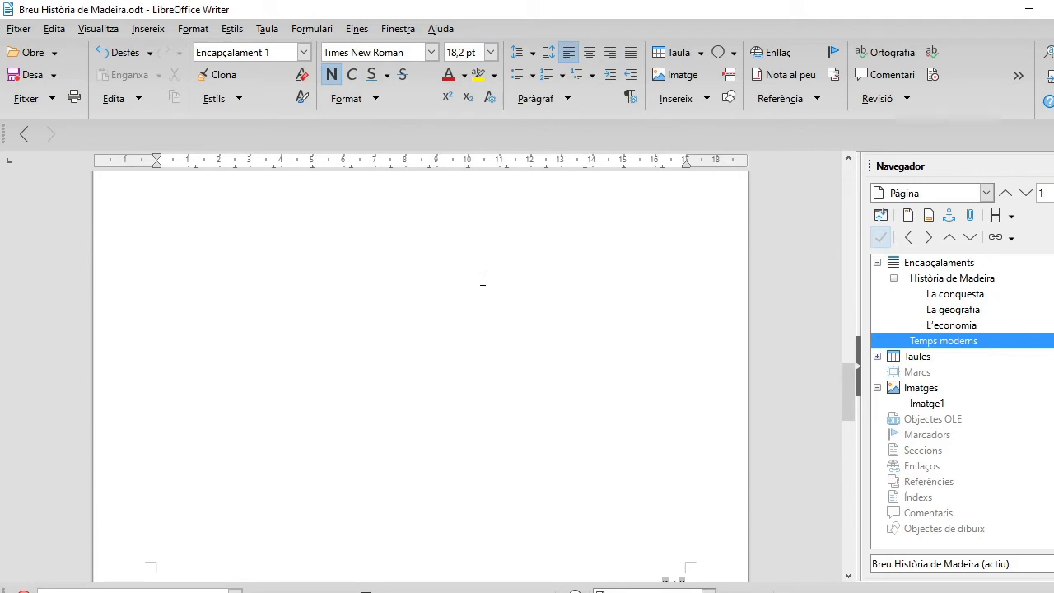
{"action": "key", "text": "ctrl+Home"}
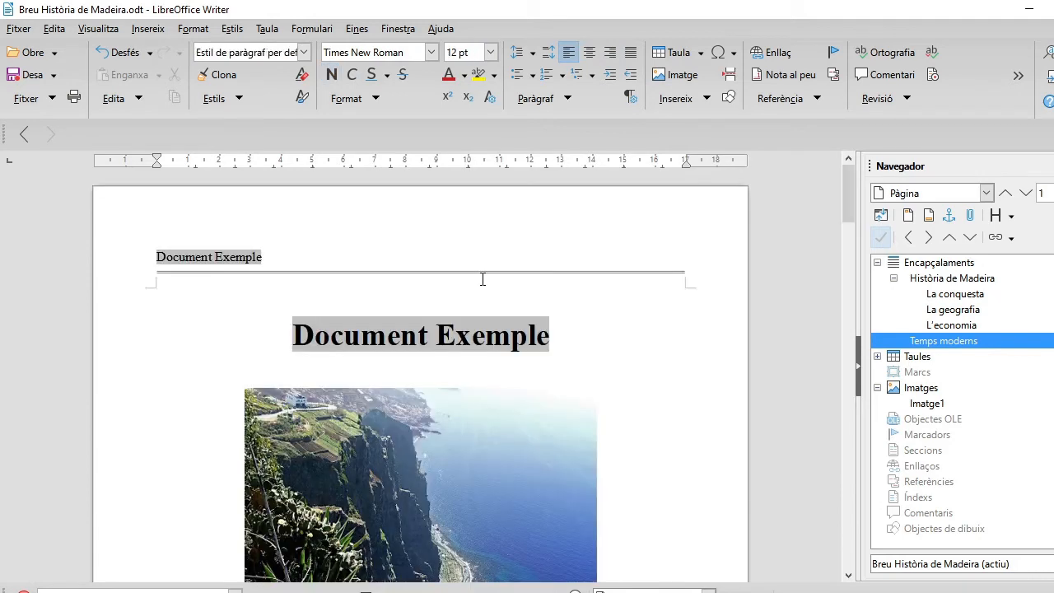
{"action": "key", "text": "Page_Down"}
{"action": "key", "text": "Page_Down"}
{"action": "key", "text": "Page_Down"}
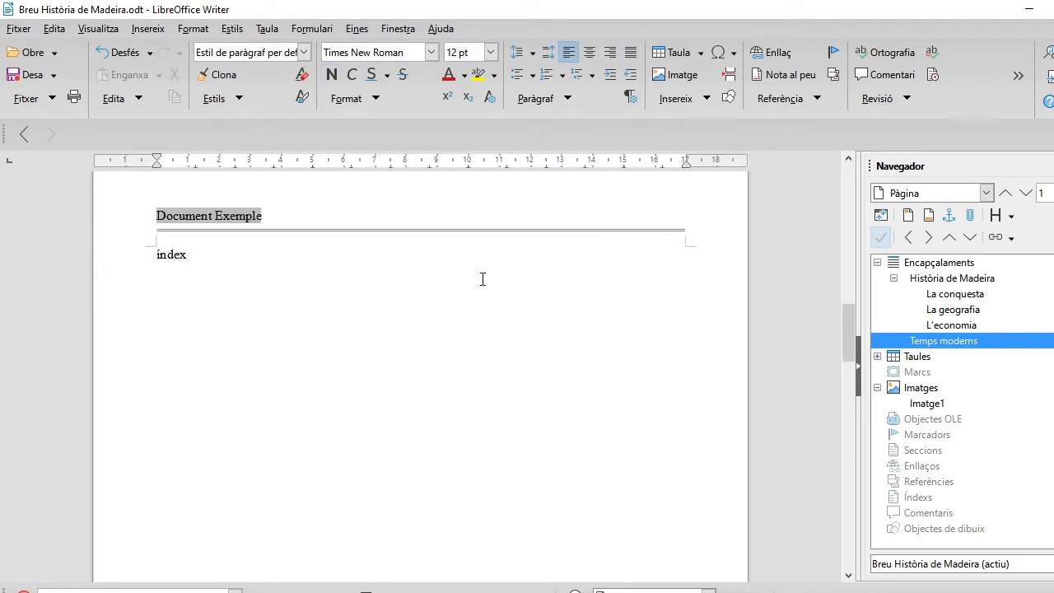
Step: Insert the "Lorem Ipsum" AutoText on the empty line below the "Història de Madeira" heading
{"action": "scroll", "coordinate": [324, 332], "scroll_direction": "down", "scroll_amount": 10}
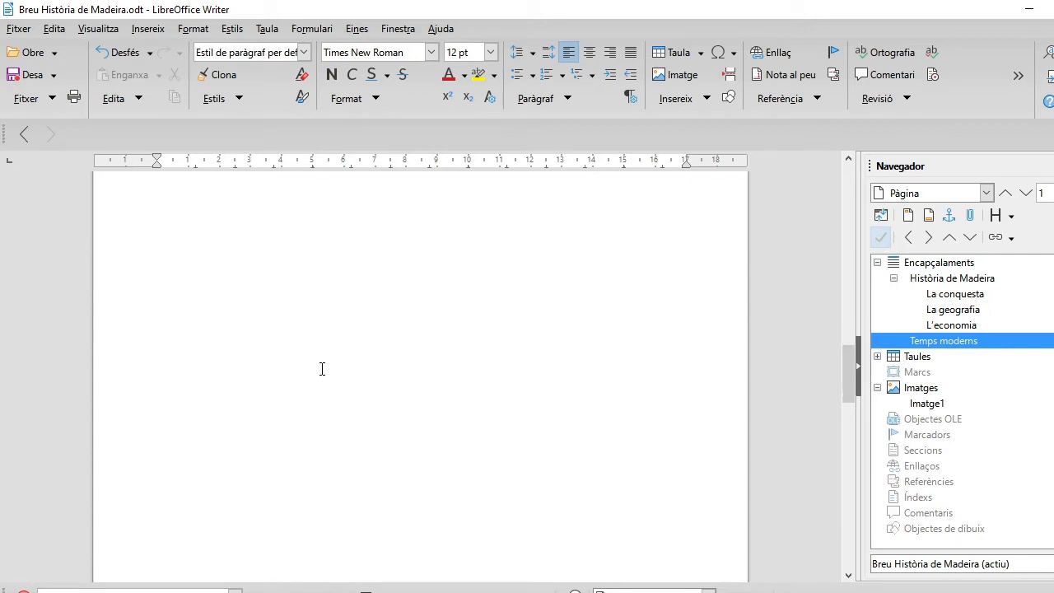
{"action": "scroll", "coordinate": [373, 388], "scroll_direction": "down", "scroll_amount": 3}
{"action": "left_click", "coordinate": [167, 458]}
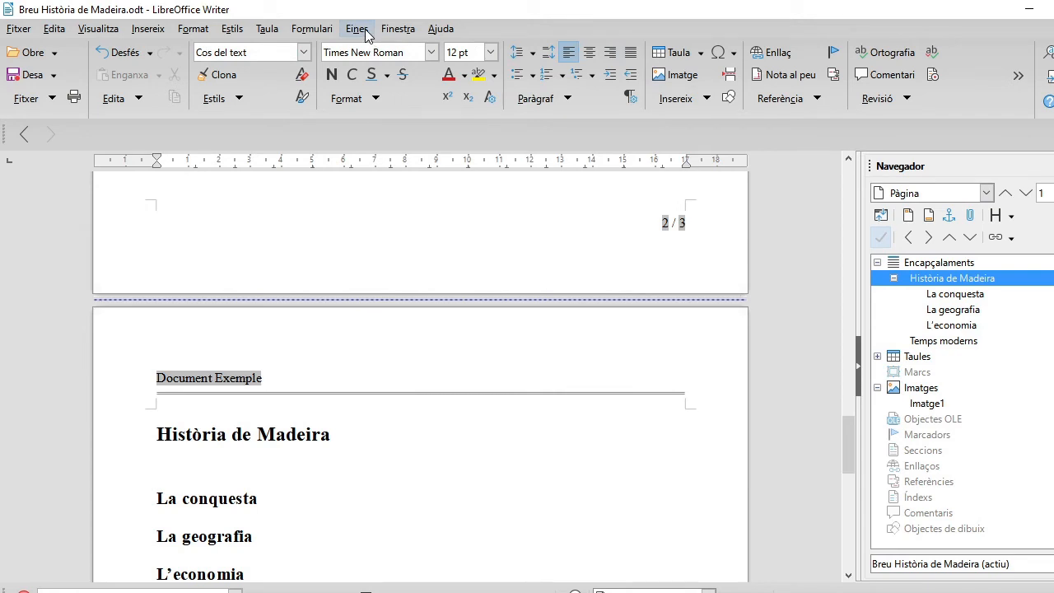
{"action": "left_click", "coordinate": [366, 31]}
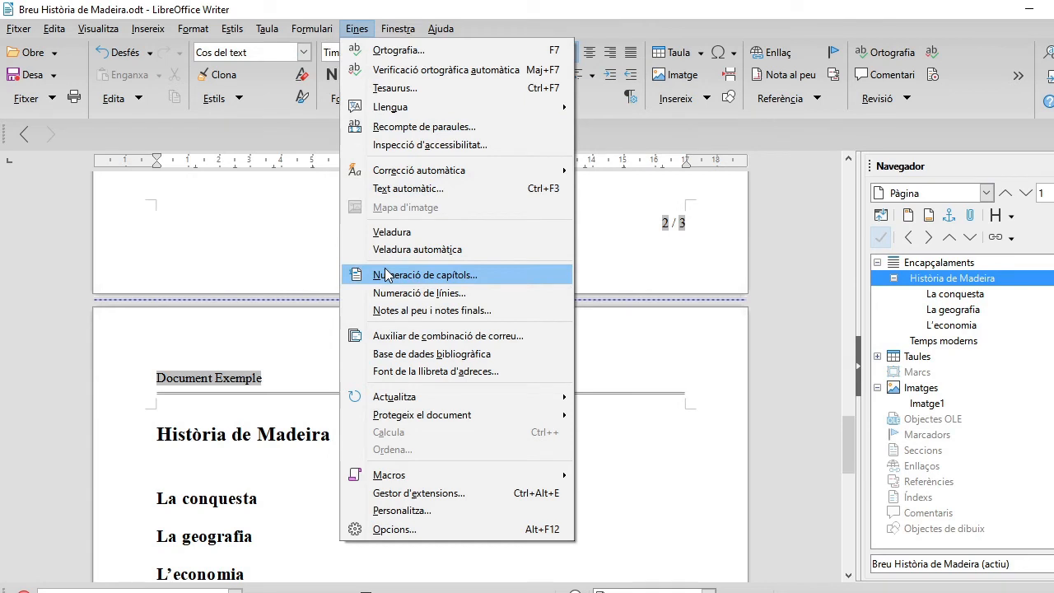
{"action": "left_click", "coordinate": [417, 189]}
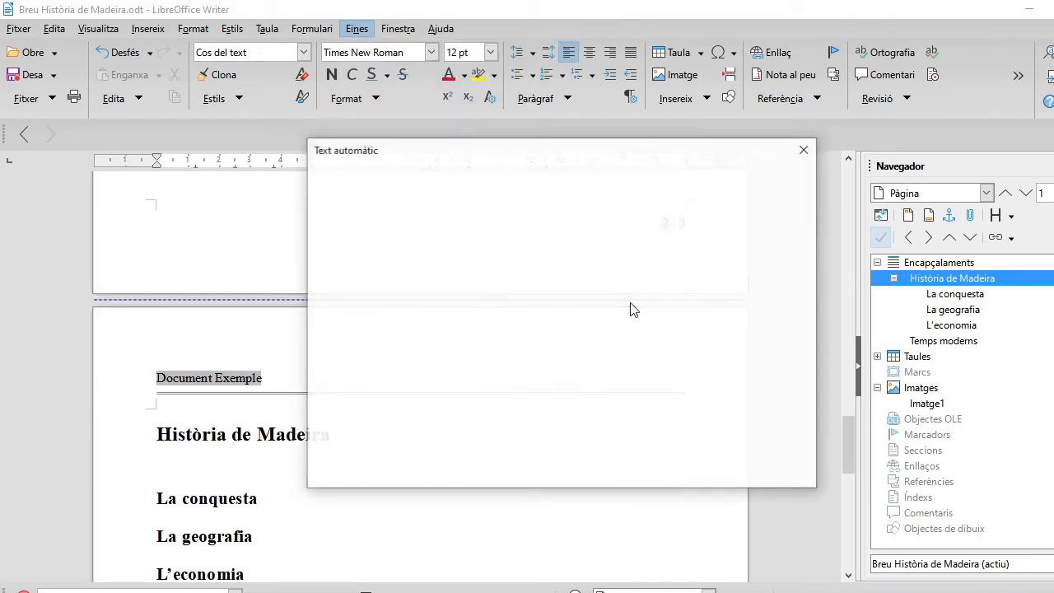
{"action": "left_click", "coordinate": [366, 268]}
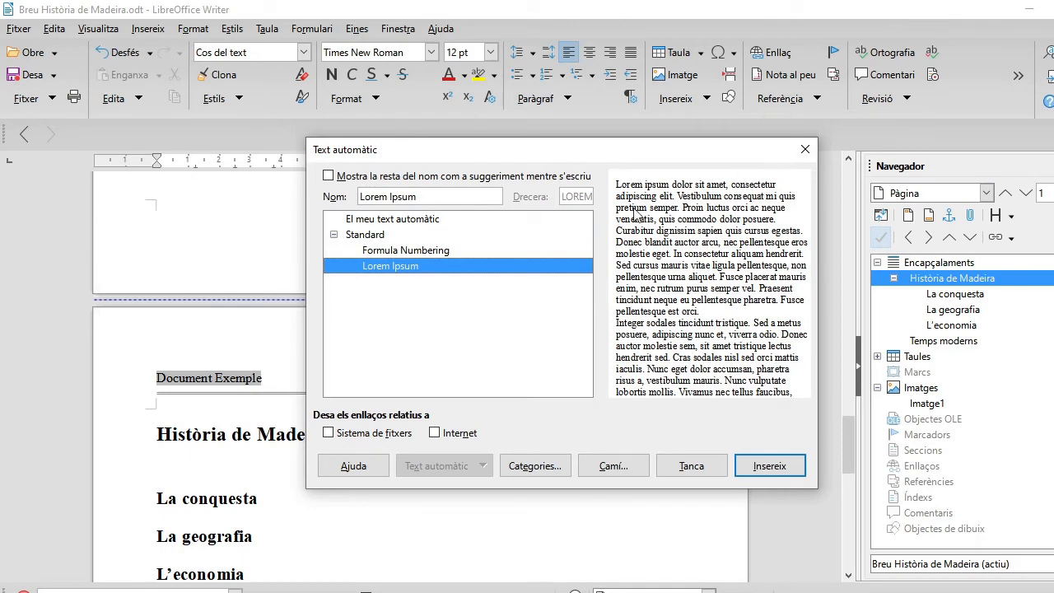
{"action": "left_click", "coordinate": [796, 471]}
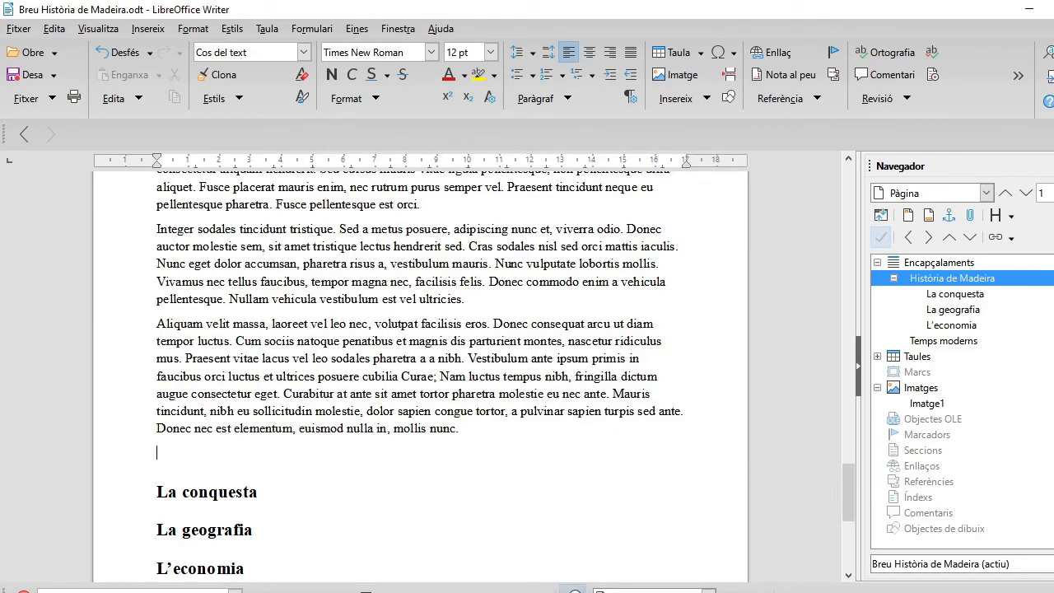
Step: Add an empty paragraph below the "La conquesta" heading and copy the first two Lorem ipsum paragraphs under "Història de Madeira"
{"action": "scroll", "coordinate": [574, 448], "scroll_direction": "up", "scroll_amount": 3}
{"action": "scroll", "coordinate": [572, 448], "scroll_direction": "down", "scroll_amount": 4}
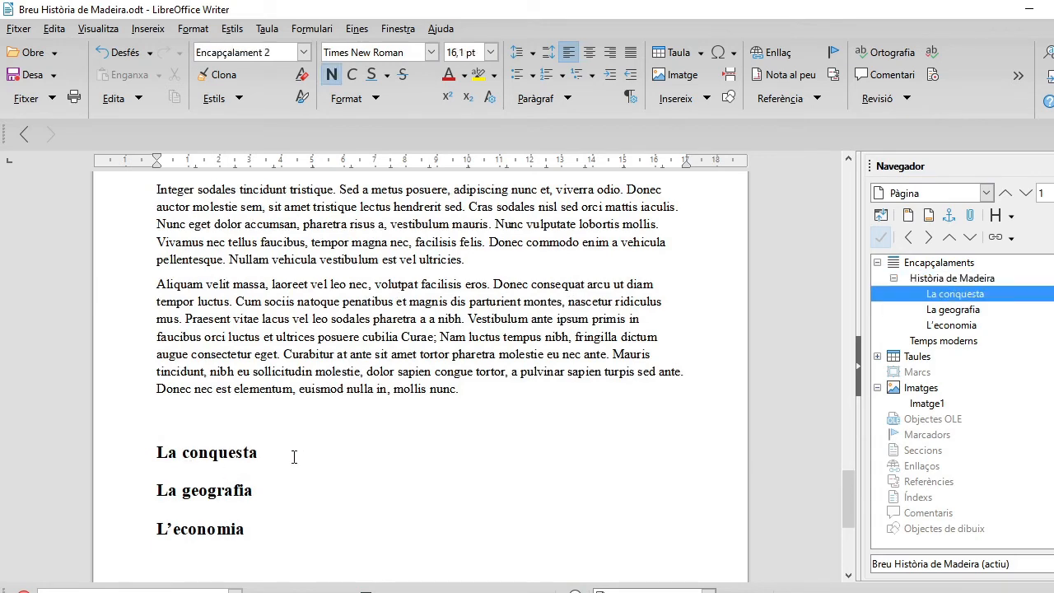
{"action": "key", "text": "Return"}
{"action": "scroll", "coordinate": [259, 488], "scroll_direction": "up", "scroll_amount": 3}
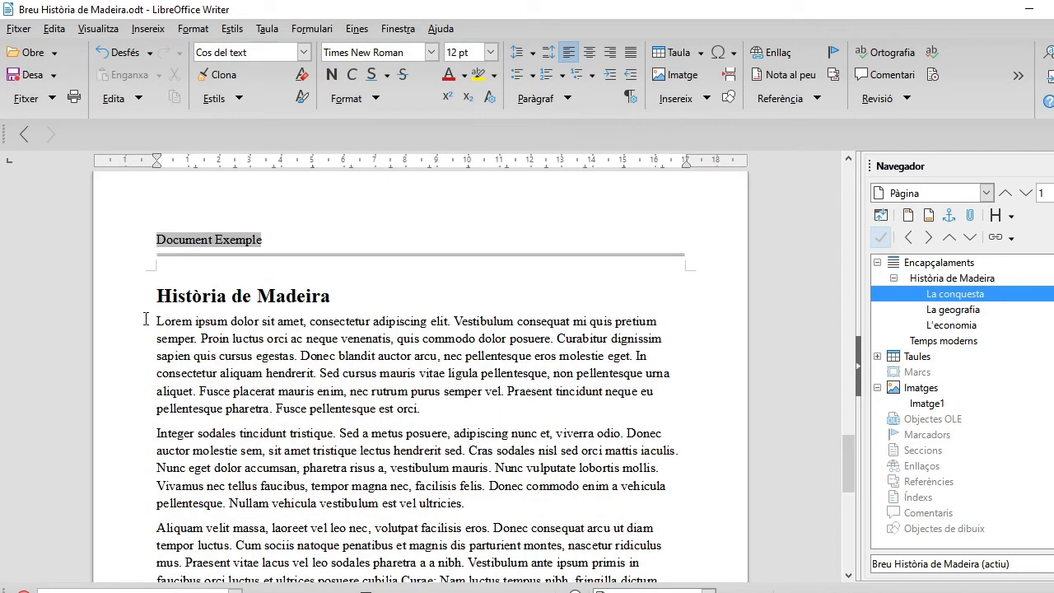
{"action": "left_click_drag", "start_coordinate": [151, 320], "coordinate": [528, 504]}
{"action": "scroll", "coordinate": [529, 504], "scroll_direction": "down", "scroll_amount": 2}
{"action": "key", "text": "ctrl+c"}
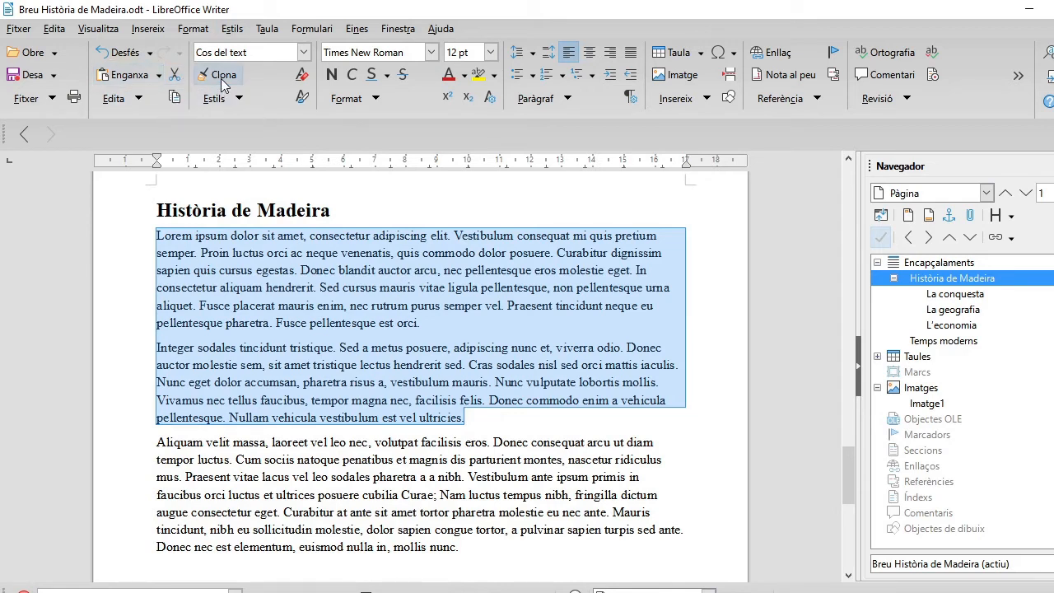
Step: Remove the empty line above "La conquesta" and paste the two copied paragraphs below that heading
{"action": "scroll", "coordinate": [495, 451], "scroll_direction": "down", "scroll_amount": 6}
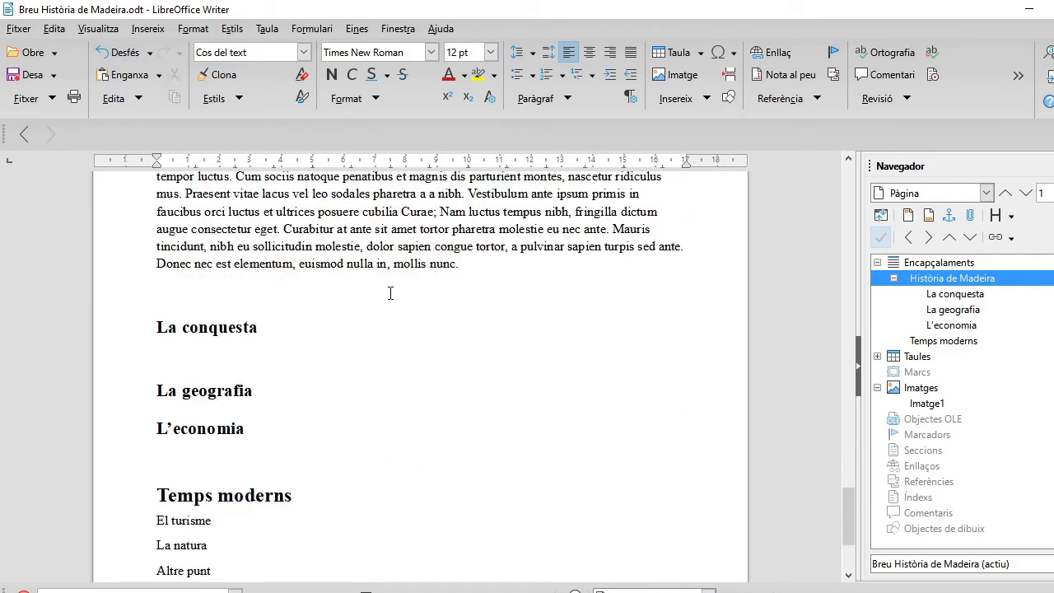
{"action": "key", "text": "Delete"}
{"action": "left_click", "coordinate": [163, 323]}
{"action": "key", "text": "ctrl+v"}
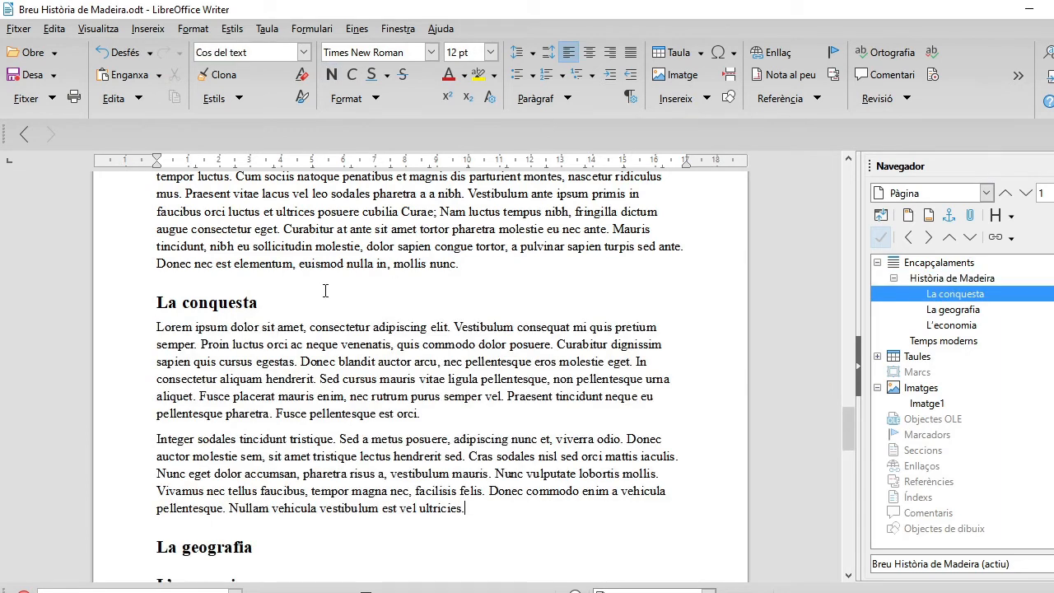
Step: Paste the two copied paragraphs under both the "La geografia" and "L'economia" headings
{"action": "scroll", "coordinate": [335, 392], "scroll_direction": "down", "scroll_amount": 2}
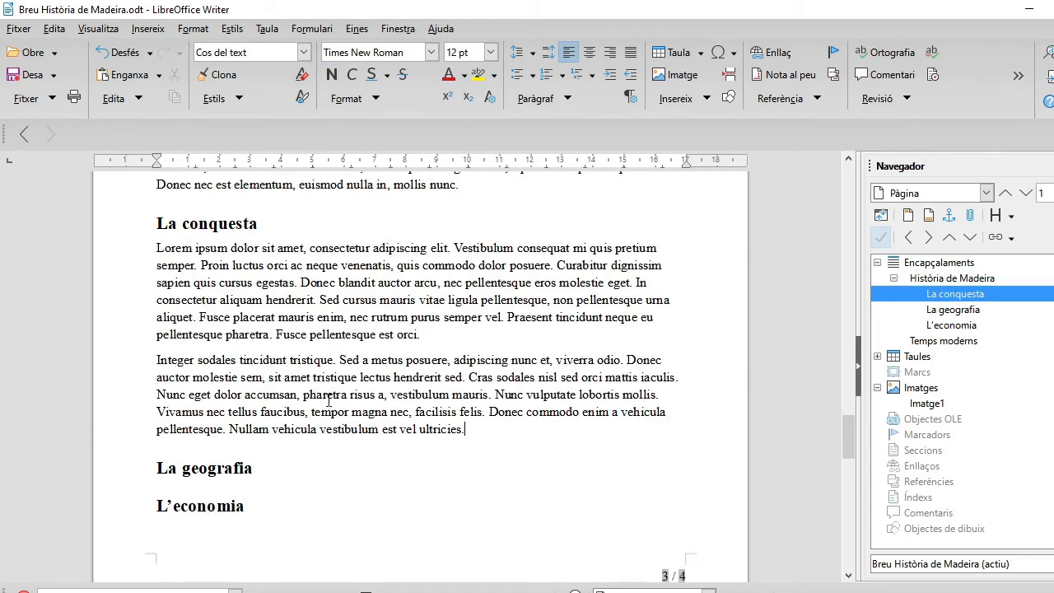
{"action": "left_click", "coordinate": [277, 468]}
{"action": "key", "text": "Return"}
{"action": "key", "text": "ctrl+v"}
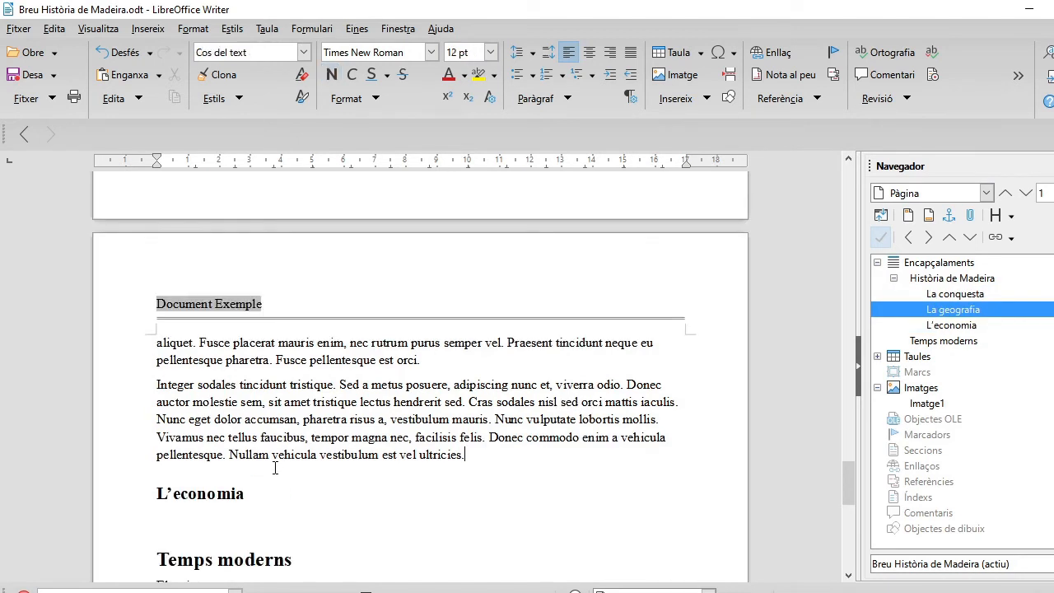
{"action": "left_click", "coordinate": [155, 512]}
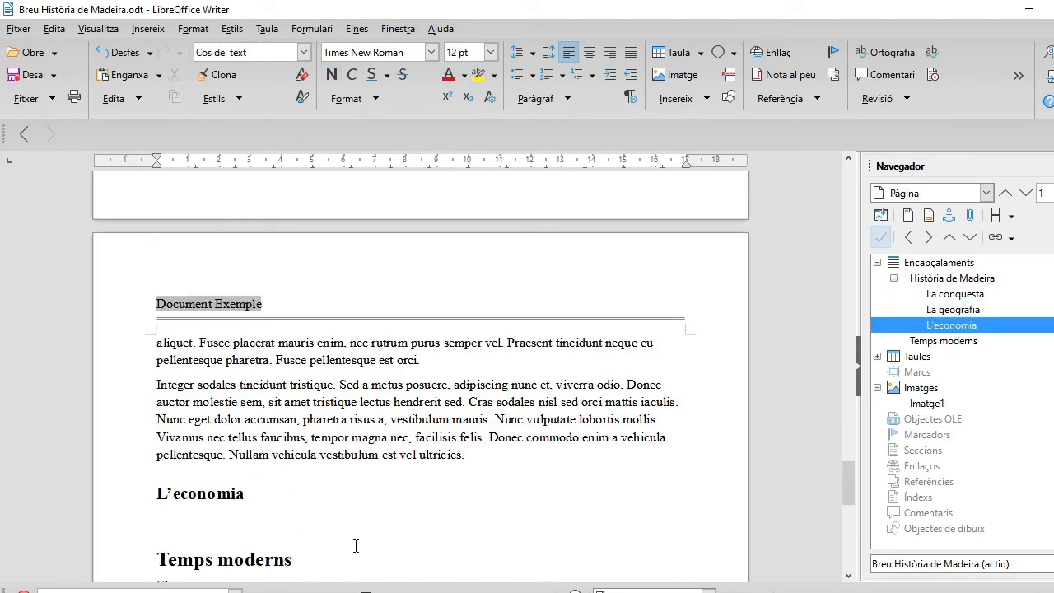
{"action": "key", "text": "ctrl+v"}
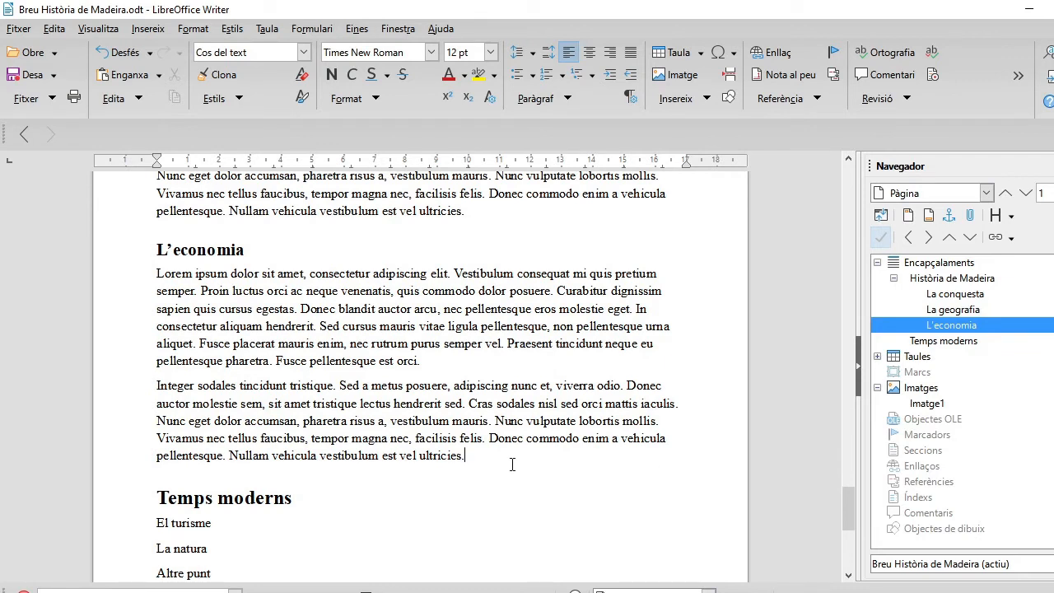
Step: Insert a page break before the "Temps moderns" heading and save the document
{"action": "key", "text": "Down"}
{"action": "key", "text": "Up"}
{"action": "key", "text": "Return"}
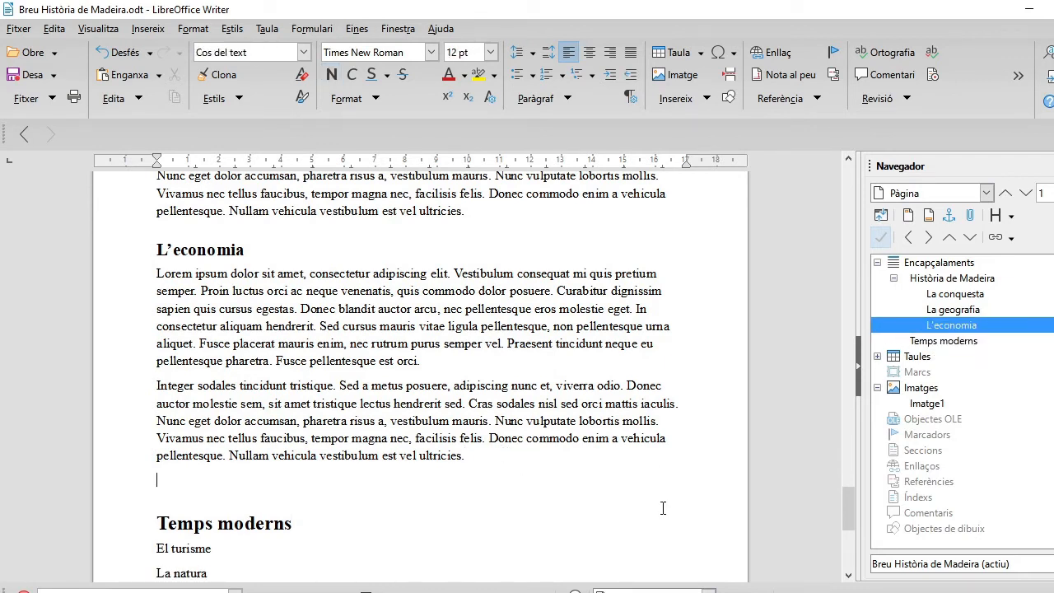
{"action": "key", "text": "Delete"}
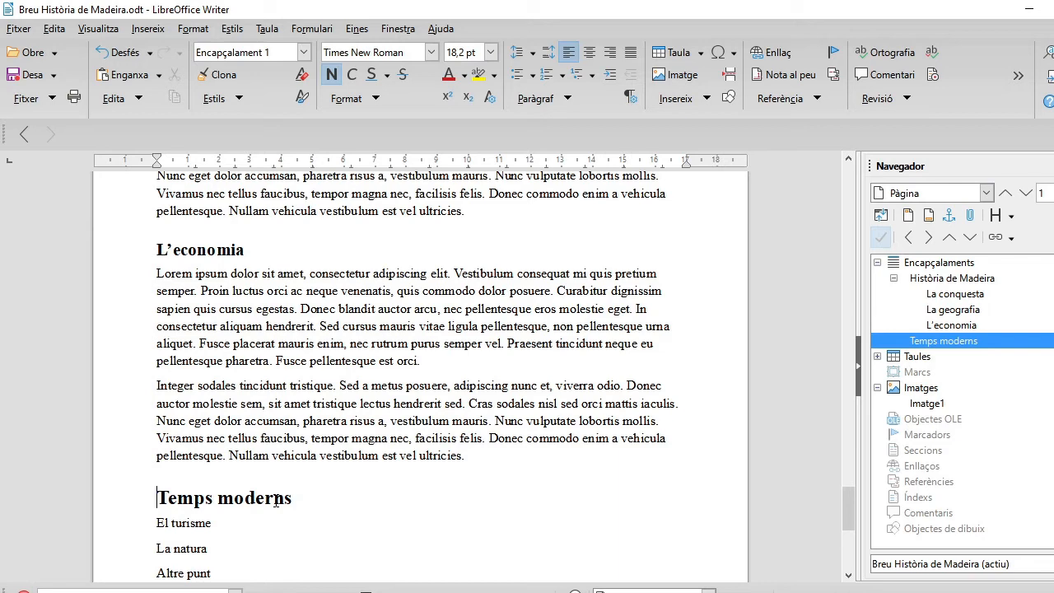
{"action": "left_click", "coordinate": [148, 28]}
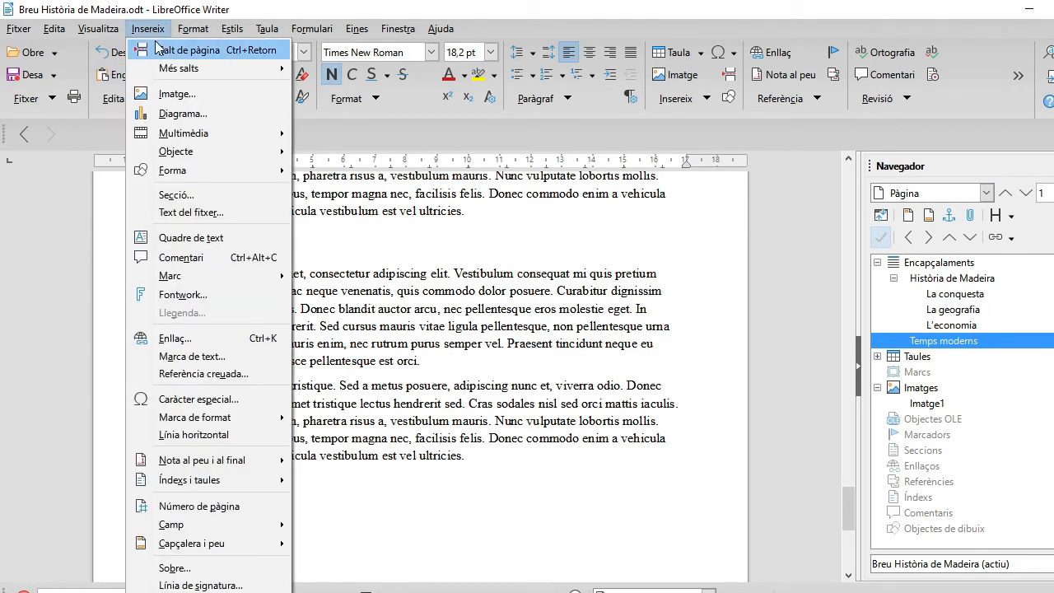
{"action": "left_click", "coordinate": [189, 50]}
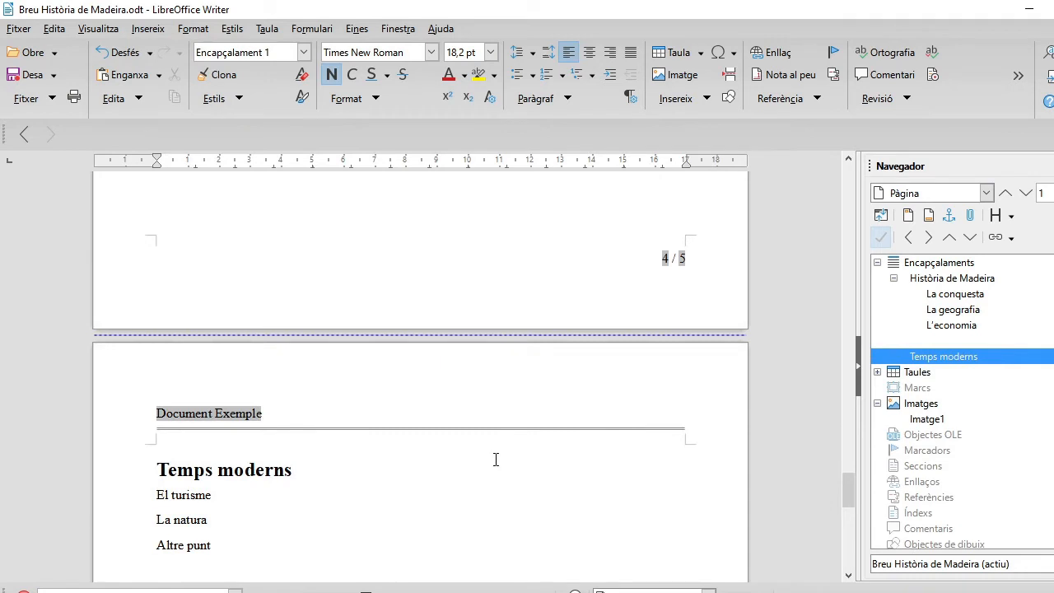
{"action": "left_click", "coordinate": [31, 74]}
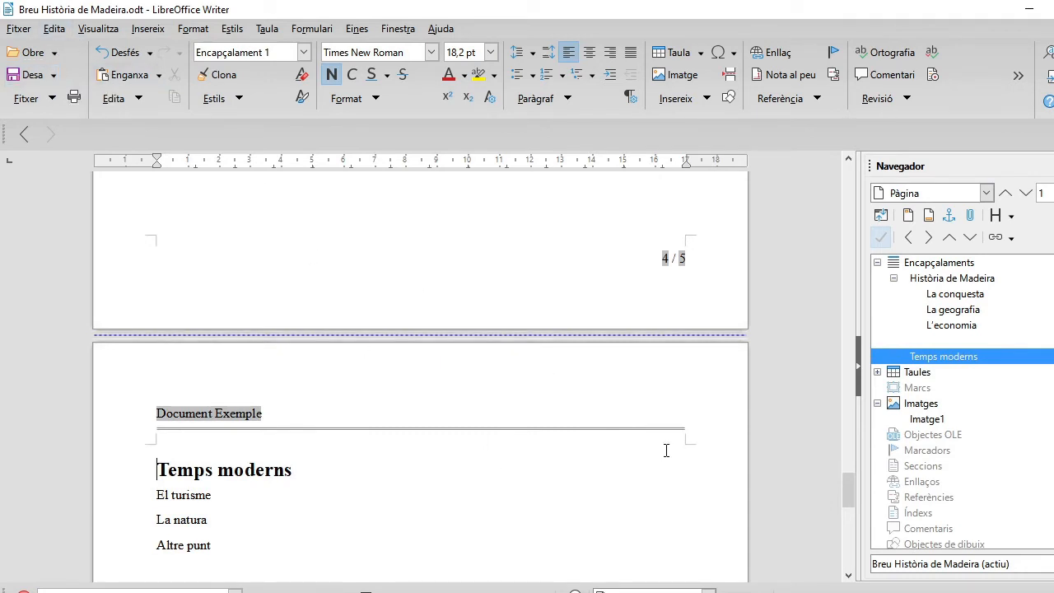
Step: Insert a table of contents titled "Índex de continguts" for the whole document, on the empty line below the word "índex"
{"action": "key", "text": "Up"}
{"action": "key", "text": "Page_Up"}
{"action": "key", "text": "Page_Up"}
{"action": "key", "text": "Page_Up"}
{"action": "key", "text": "Page_Up"}
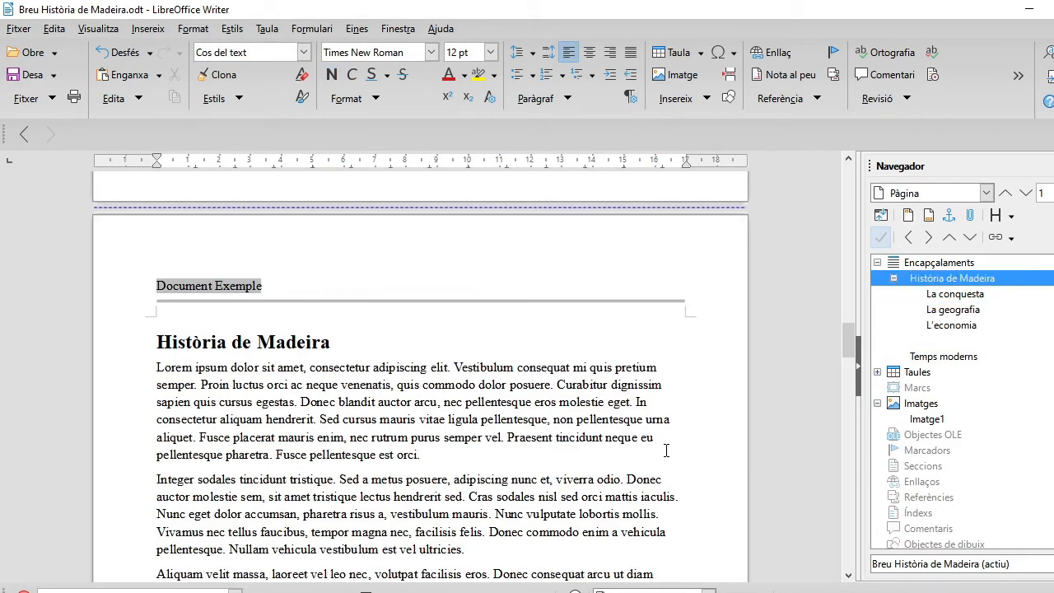
{"action": "key", "text": "Page_Up"}
{"action": "key", "text": "Page_Down"}
{"action": "key", "text": "Page_Down"}
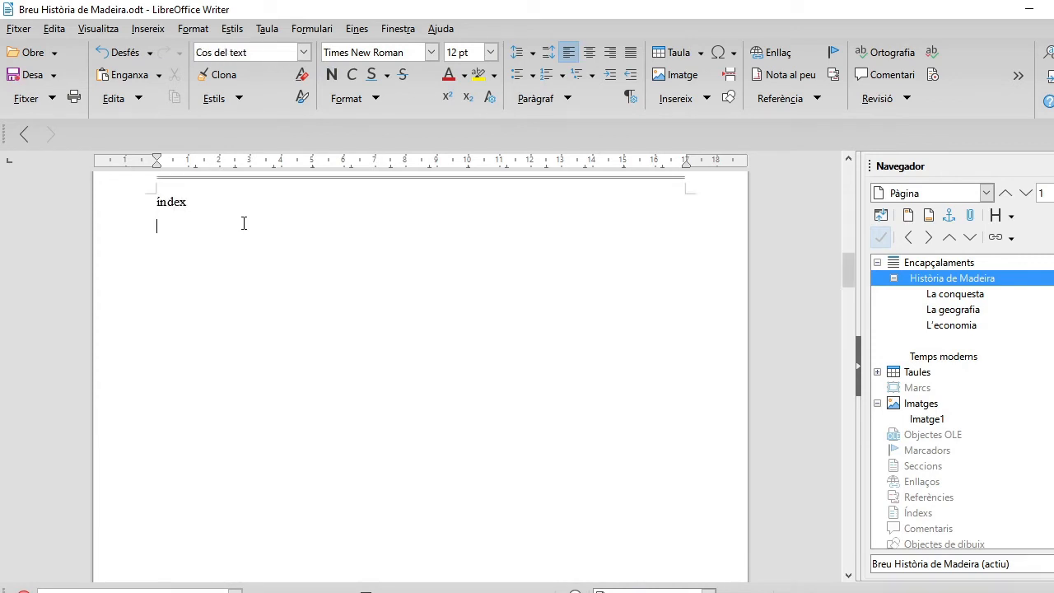
{"action": "left_click", "coordinate": [138, 30]}
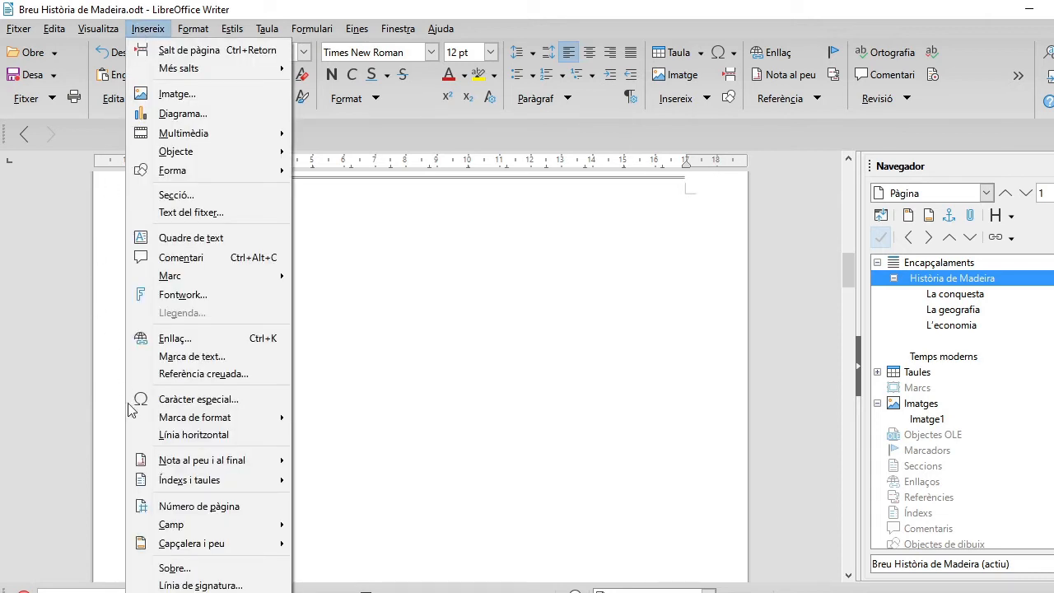
{"action": "mouse_move", "coordinate": [179, 480]}
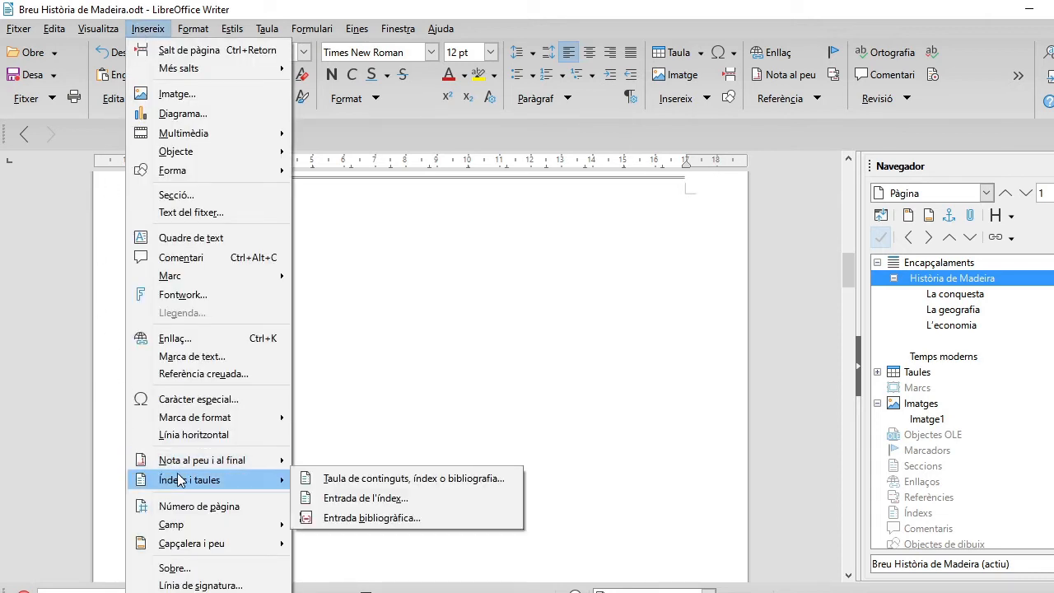
{"action": "left_click", "coordinate": [478, 479]}
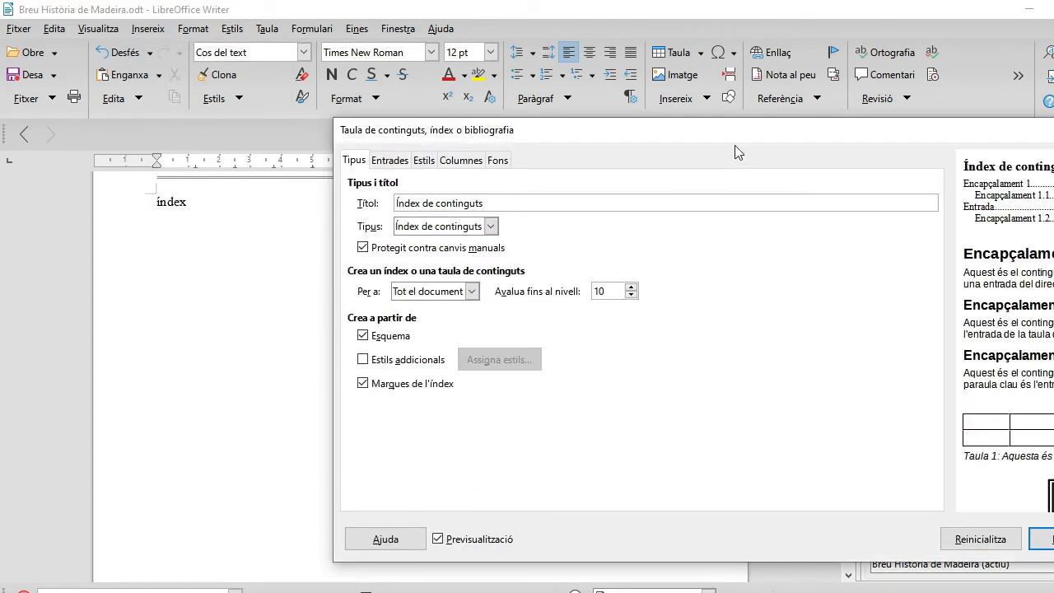
{"action": "left_click_drag", "start_coordinate": [883, 120], "coordinate": [578, 80]}
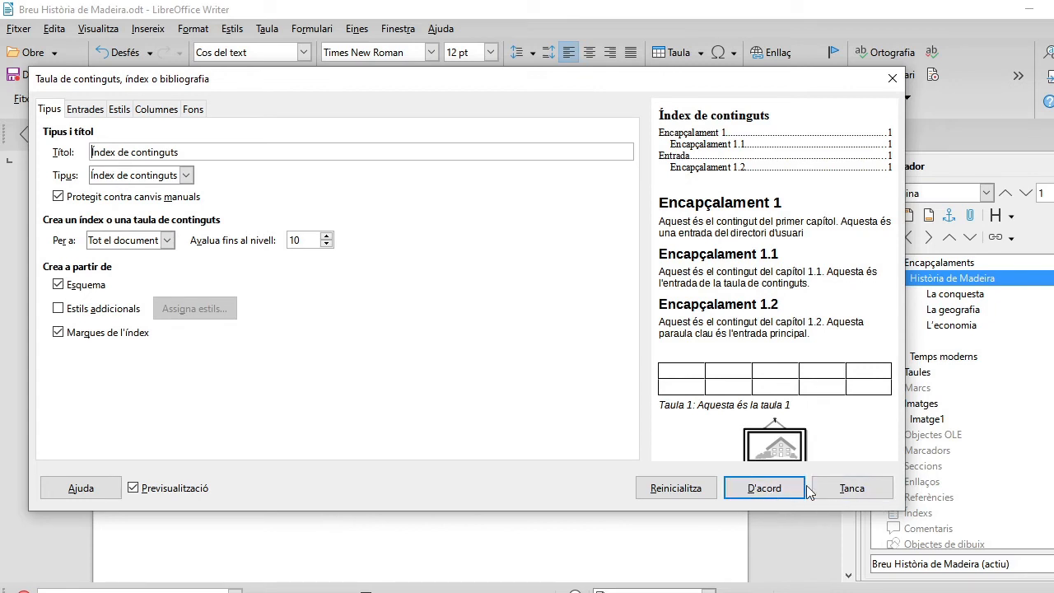
{"action": "left_click", "coordinate": [773, 492]}
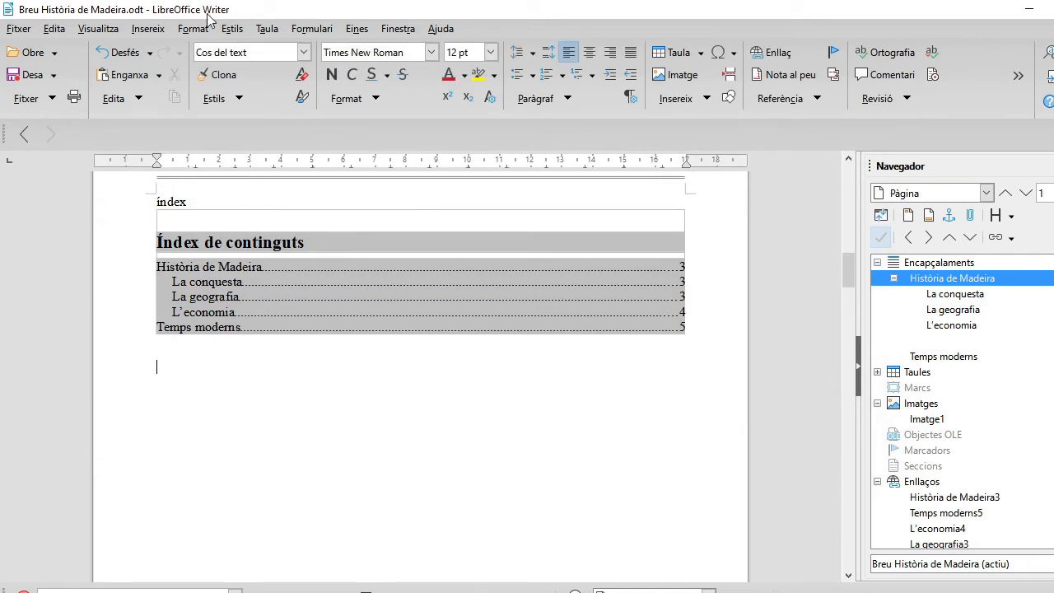
Step: Delete the placeholder word "índex" above the table of contents
{"action": "left_click_drag", "start_coordinate": [187, 202], "coordinate": [141, 207]}
{"action": "key", "text": "Delete"}
{"action": "scroll", "coordinate": [452, 466], "scroll_direction": "down", "scroll_amount": 10}
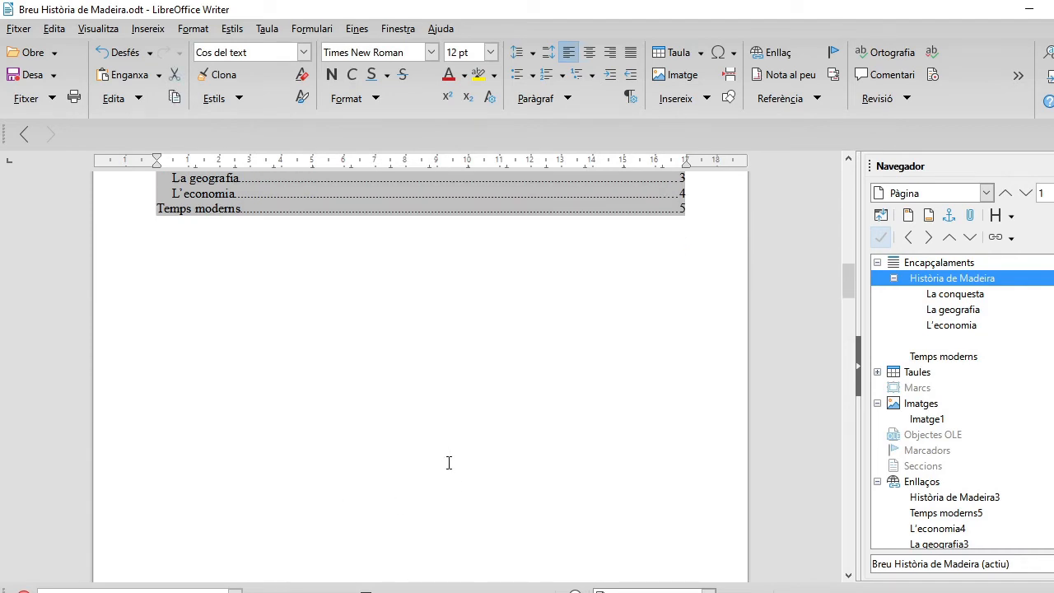
{"action": "scroll", "coordinate": [447, 468], "scroll_direction": "down", "scroll_amount": 15}
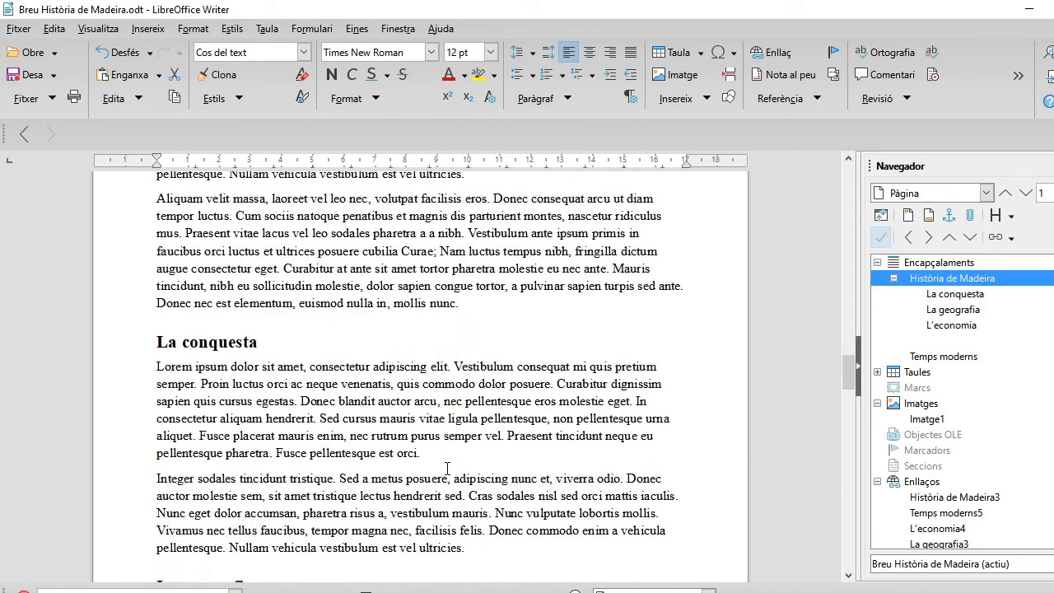
{"action": "scroll", "coordinate": [447, 468], "scroll_direction": "up", "scroll_amount": 8}
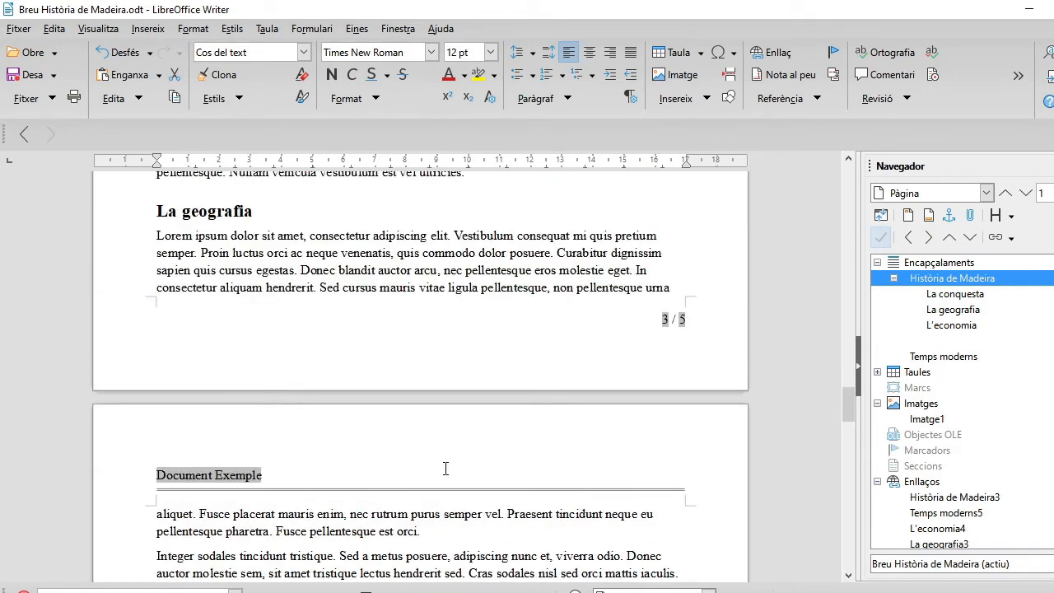
Step: Insert a page break before the "La geografia" heading
{"action": "scroll", "coordinate": [444, 468], "scroll_direction": "down", "scroll_amount": 7}
{"action": "scroll", "coordinate": [462, 489], "scroll_direction": "up", "scroll_amount": 5}
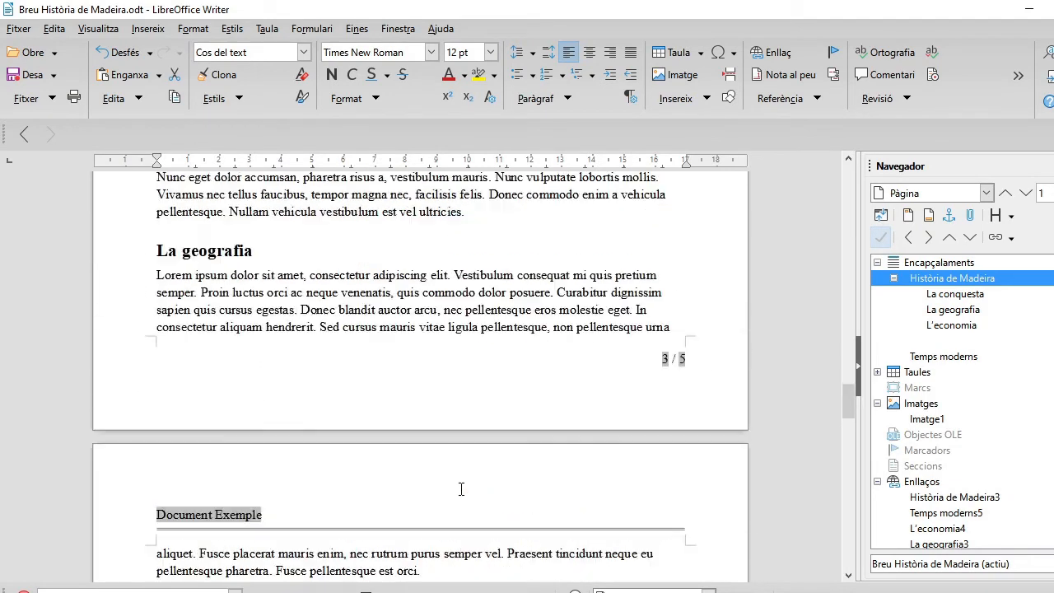
{"action": "left_click", "coordinate": [158, 375]}
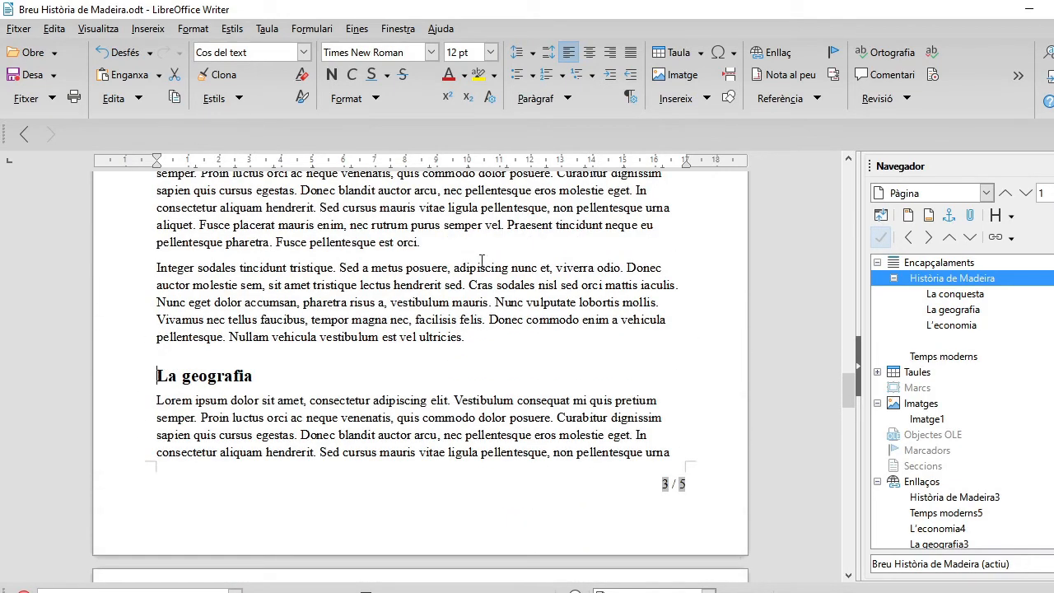
{"action": "left_click", "coordinate": [149, 32]}
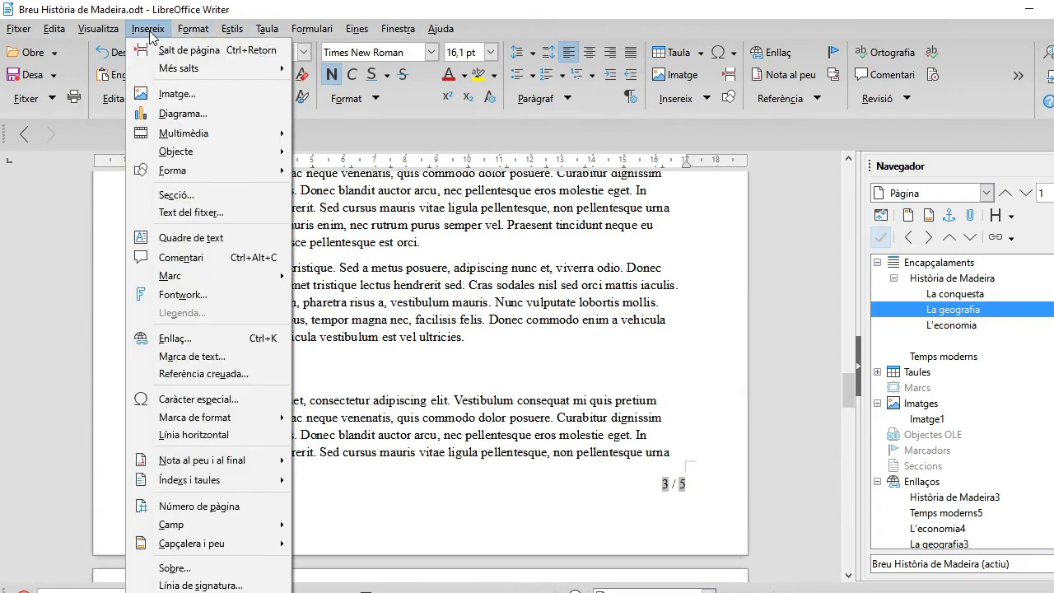
{"action": "left_click", "coordinate": [189, 50]}
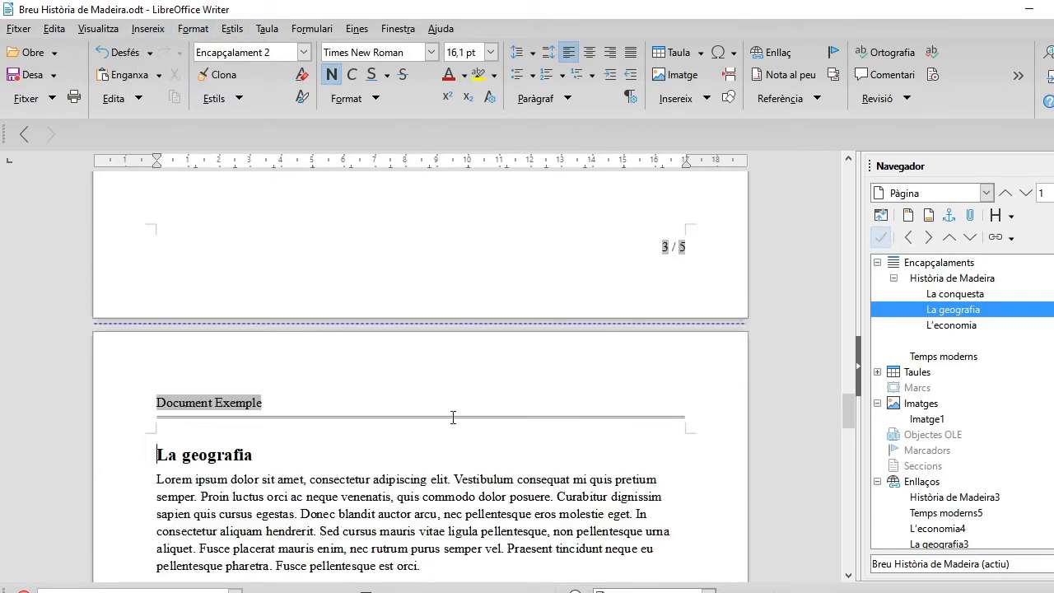
{"action": "scroll", "coordinate": [699, 526], "scroll_direction": "down", "scroll_amount": 3}
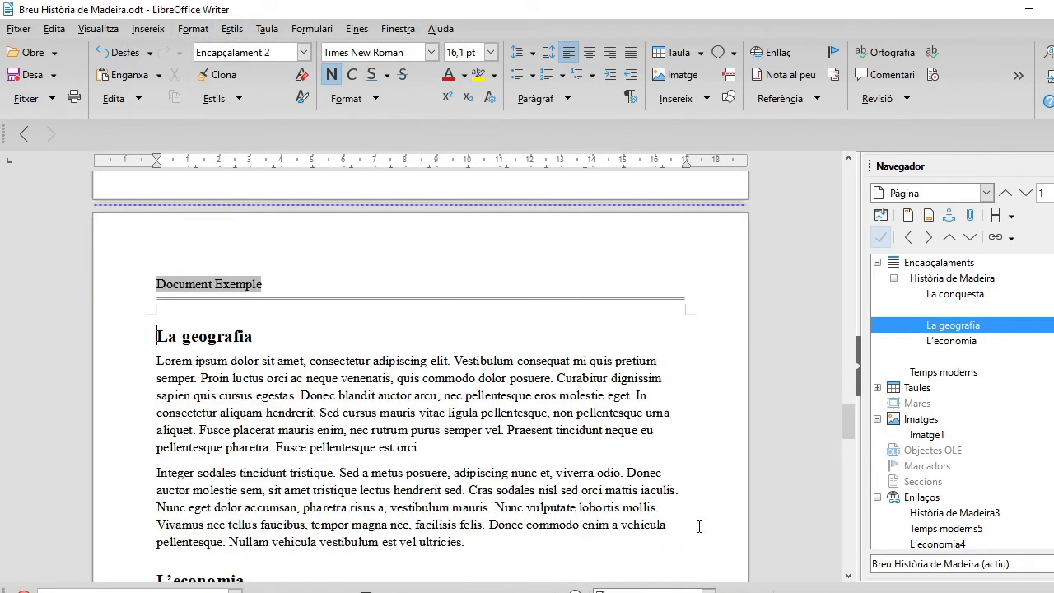
Step: Check the page numbers in the table of contents and follow its "L'economia" entry to that section
{"action": "scroll", "coordinate": [664, 461], "scroll_direction": "up", "scroll_amount": 20}
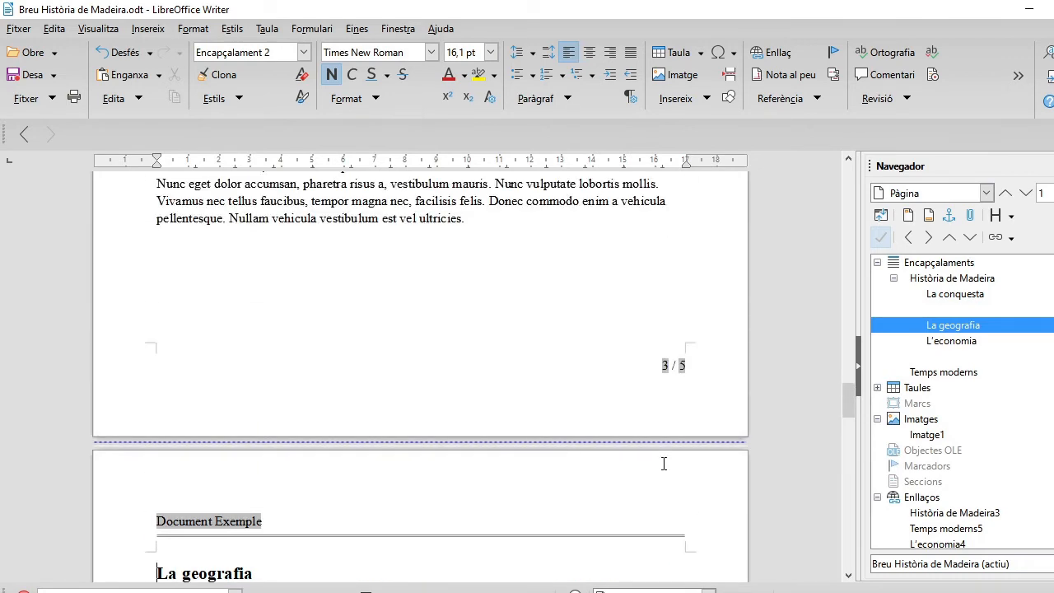
{"action": "scroll", "coordinate": [663, 459], "scroll_direction": "down", "scroll_amount": 16}
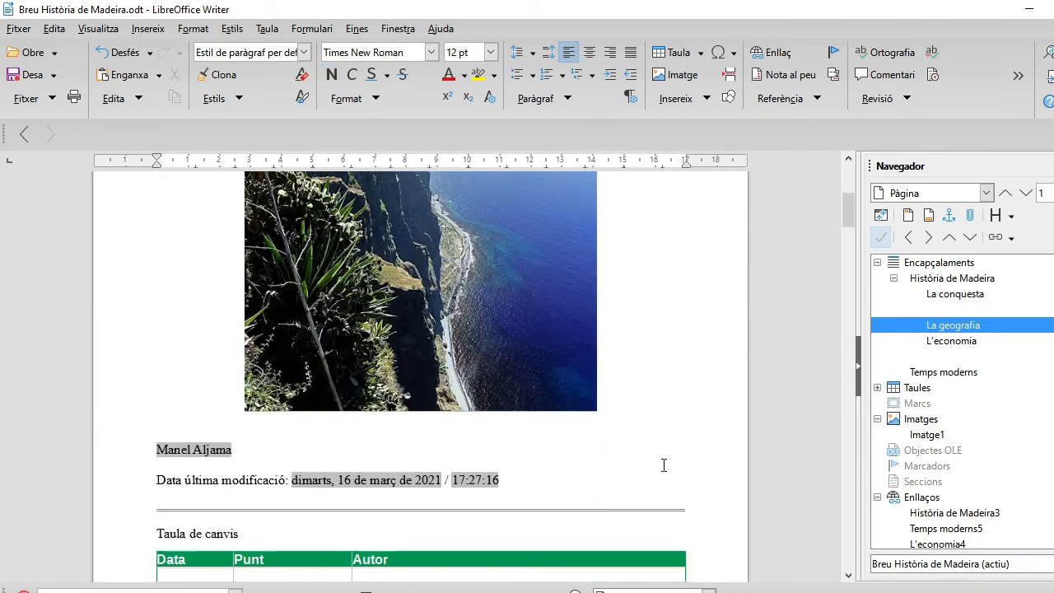
{"action": "scroll", "coordinate": [664, 466], "scroll_direction": "down", "scroll_amount": 6}
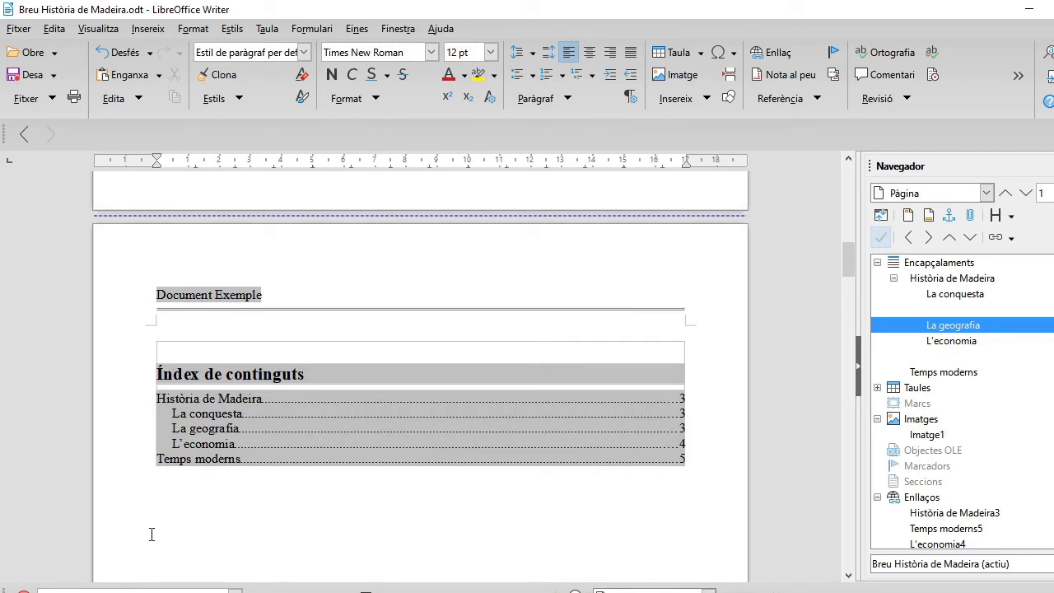
{"action": "left_click", "coordinate": [672, 445]}
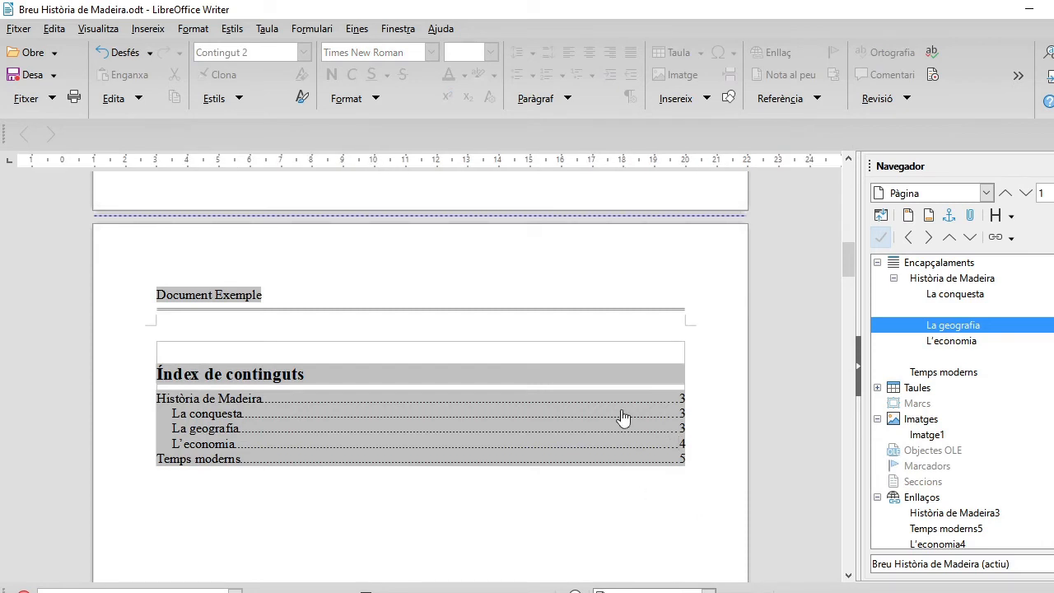
{"action": "left_click", "coordinate": [617, 444], "text": "ctrl"}
{"action": "scroll", "coordinate": [617, 445], "scroll_direction": "up", "scroll_amount": 10}
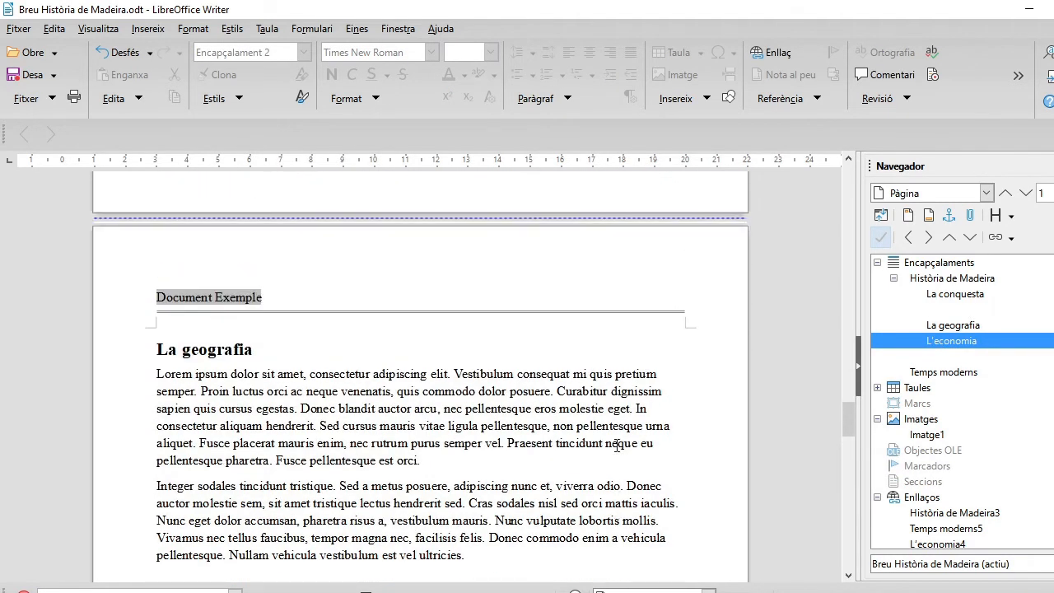
Step: Apply the Encapçalament 2 style to the "Altre punt" line under "Temps moderns"
{"action": "scroll", "coordinate": [616, 445], "scroll_direction": "down", "scroll_amount": 15}
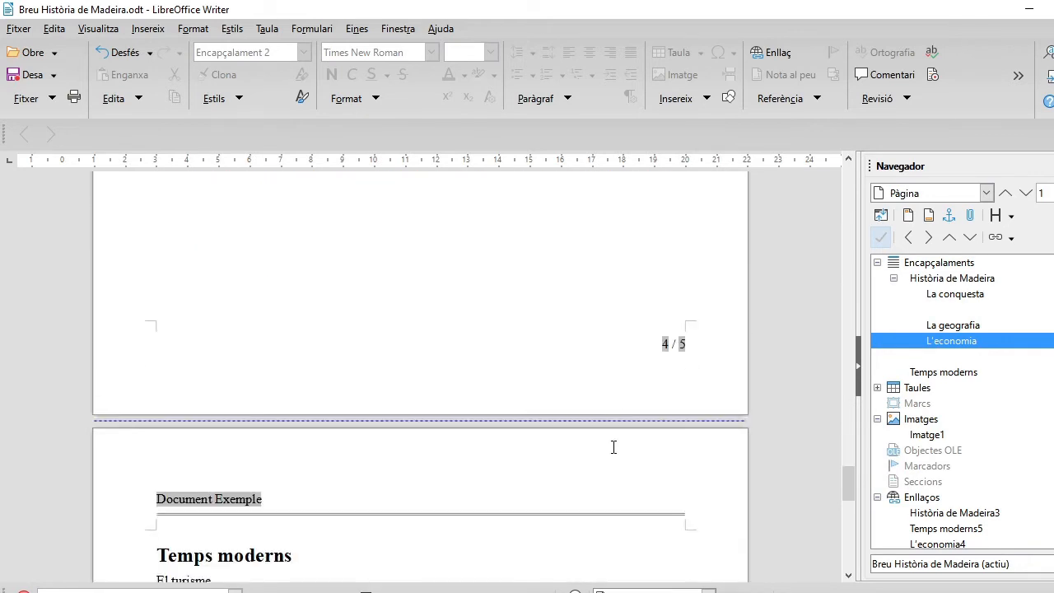
{"action": "scroll", "coordinate": [613, 447], "scroll_direction": "down", "scroll_amount": 3}
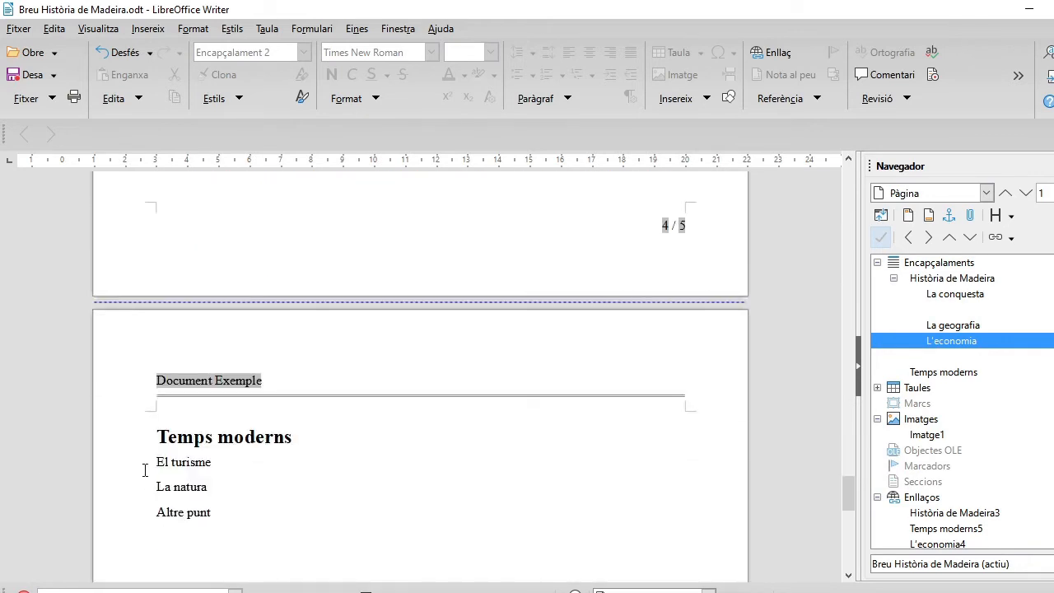
{"action": "left_click", "coordinate": [156, 517]}
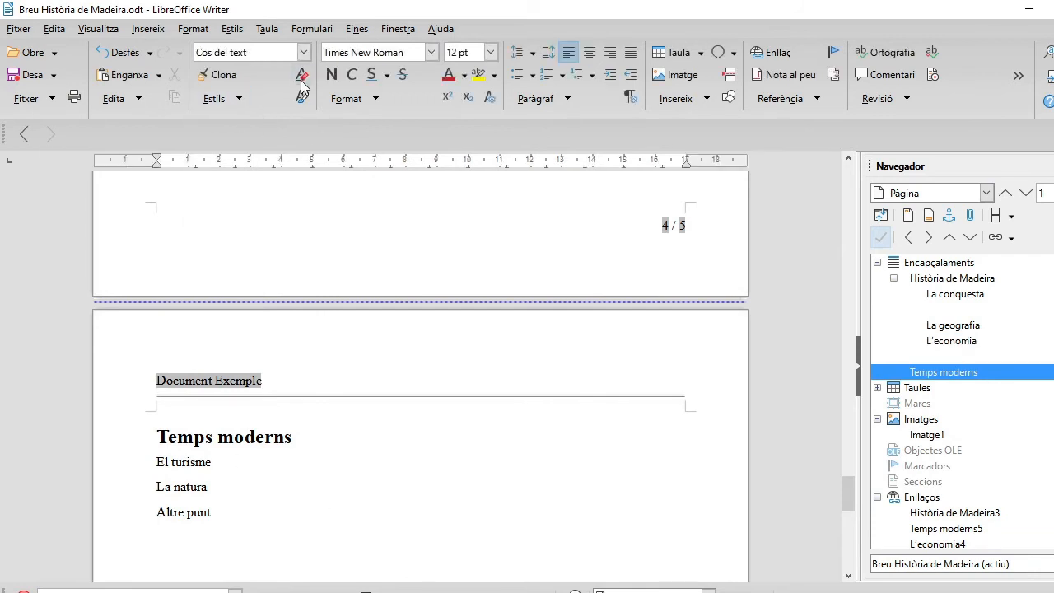
{"action": "left_click", "coordinate": [303, 51]}
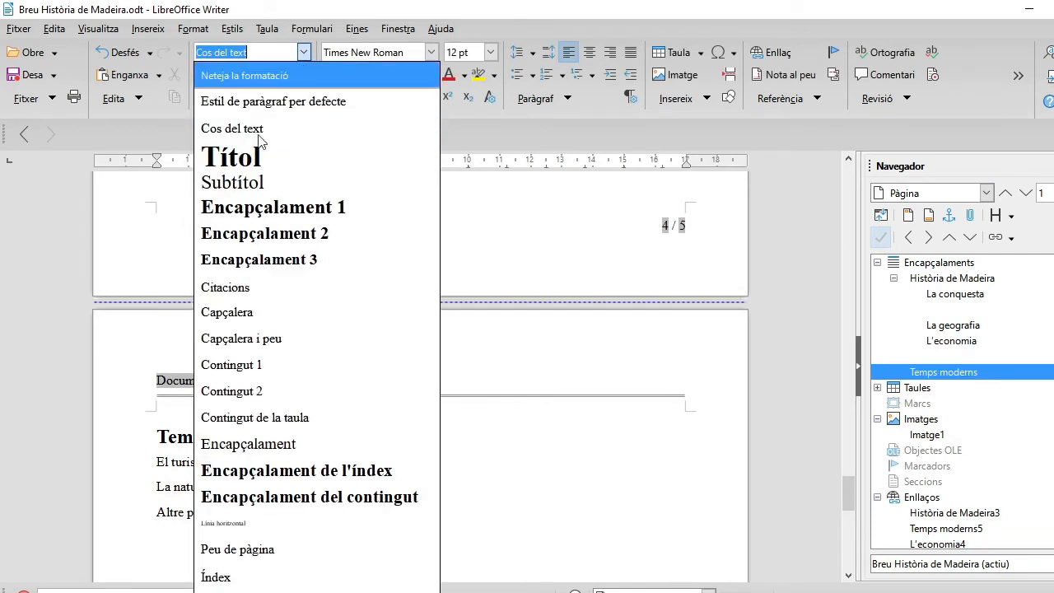
{"action": "left_click", "coordinate": [265, 233]}
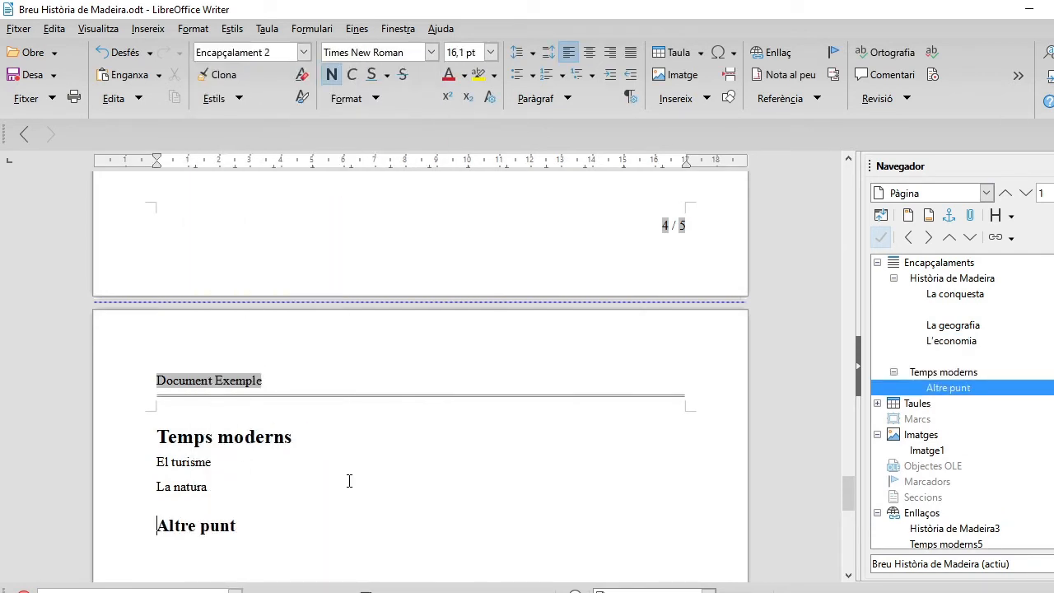
Step: Insert a page break before the "Altre punt" heading
{"action": "key", "text": "ctrl+Return"}
{"action": "key", "text": "Up"}
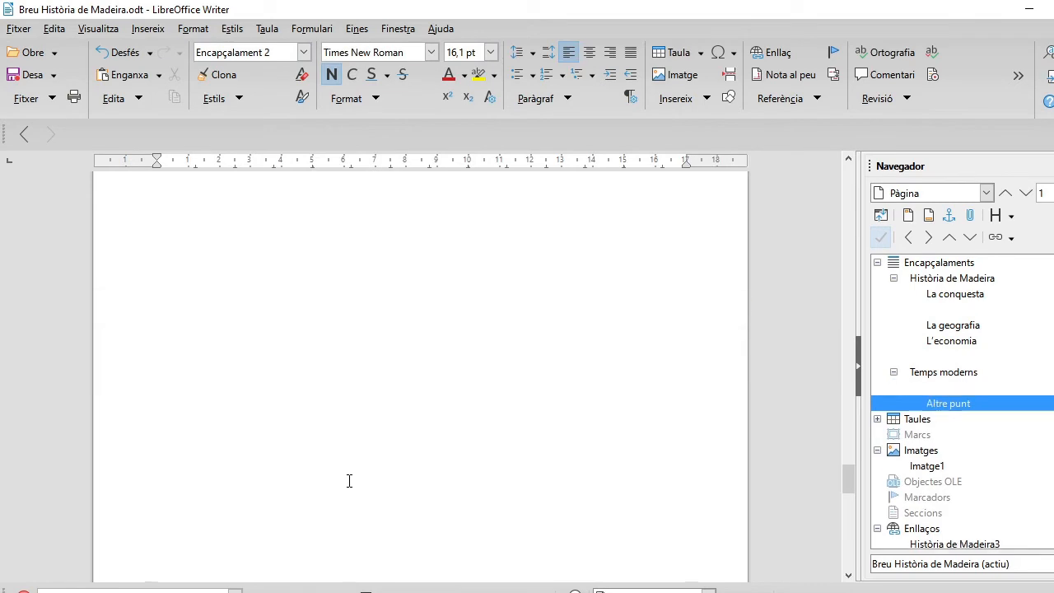
{"action": "key", "text": "Page_Up"}
{"action": "key", "text": "Page_Up"}
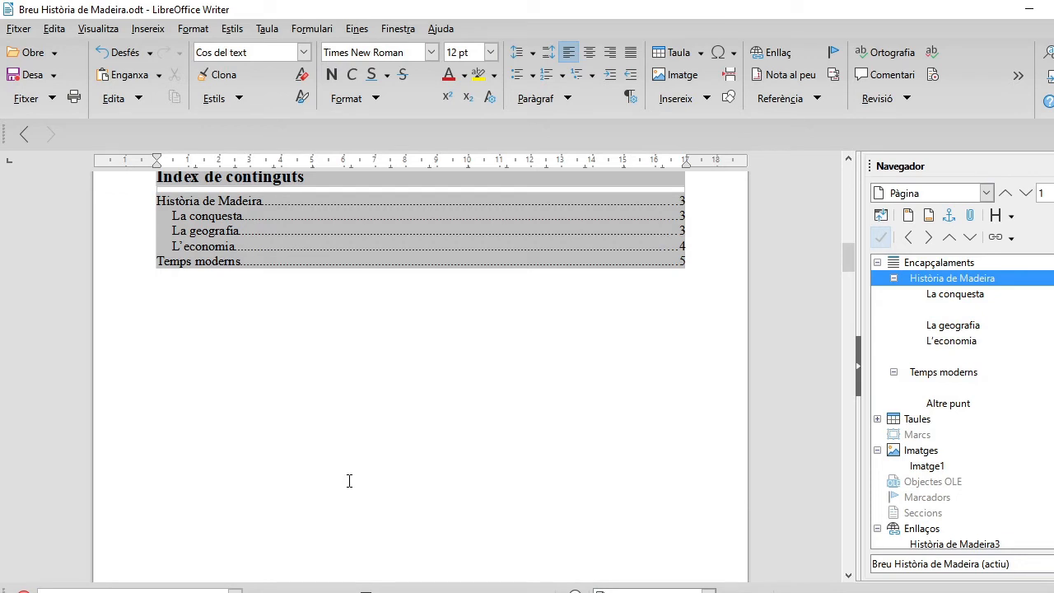
{"action": "key", "text": "ctrl+End"}
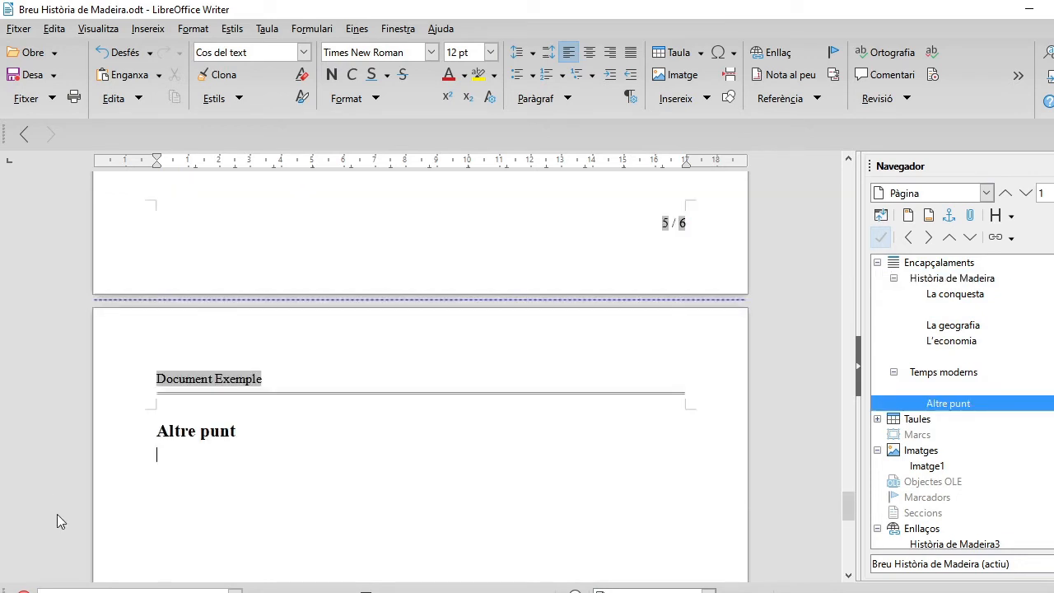
{"action": "left_click", "coordinate": [186, 430]}
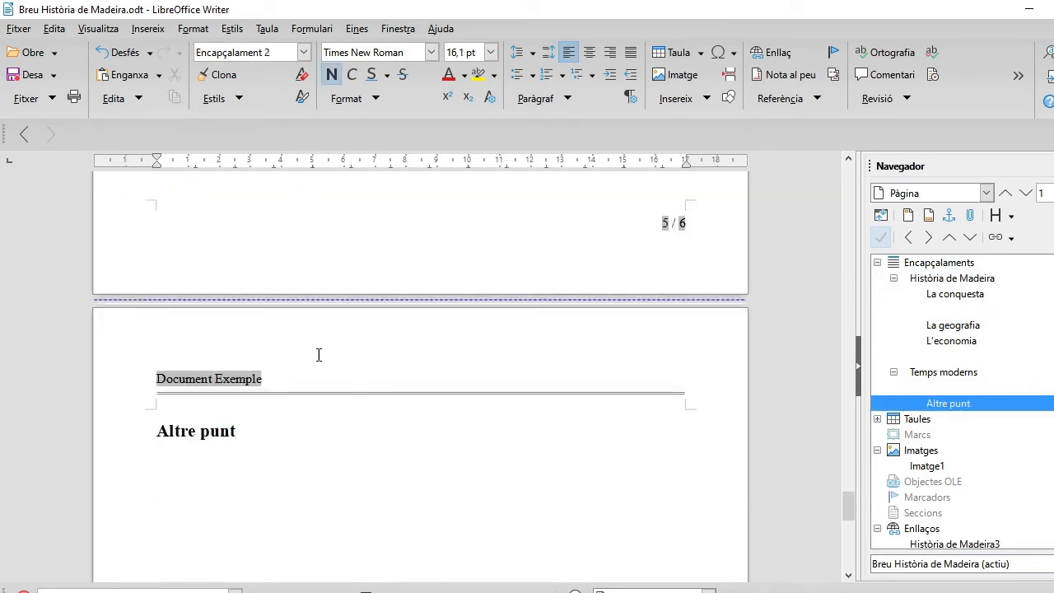
Step: Update the "Índex de continguts" table of contents to reflect the new heading and page breaks
{"action": "key", "text": "ctrl+Home"}
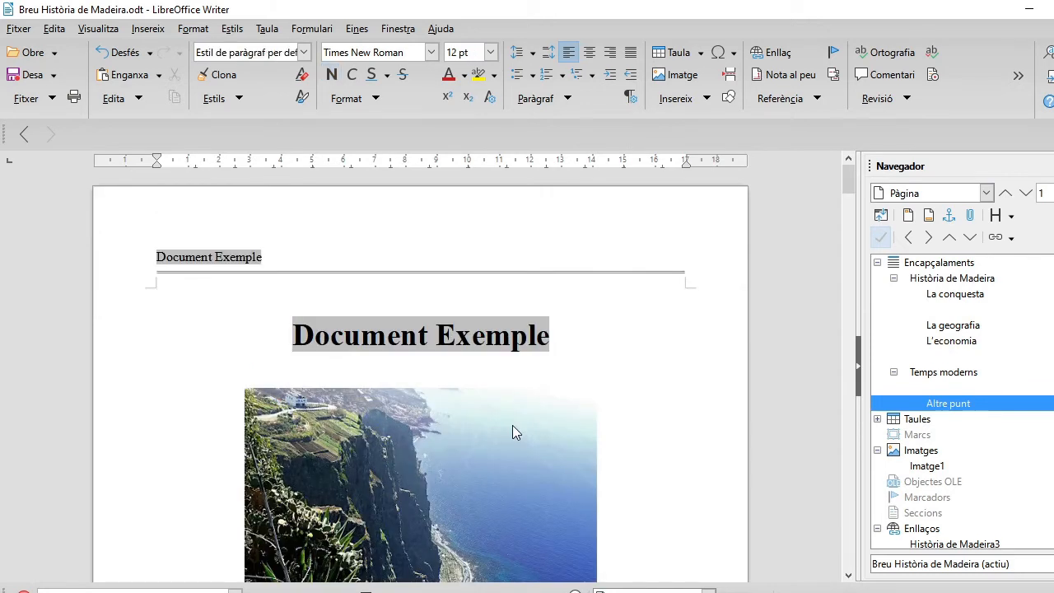
{"action": "scroll", "coordinate": [512, 433], "scroll_direction": "down", "scroll_amount": 10}
{"action": "scroll", "coordinate": [512, 425], "scroll_direction": "down", "scroll_amount": 6}
{"action": "left_click", "coordinate": [512, 425]}
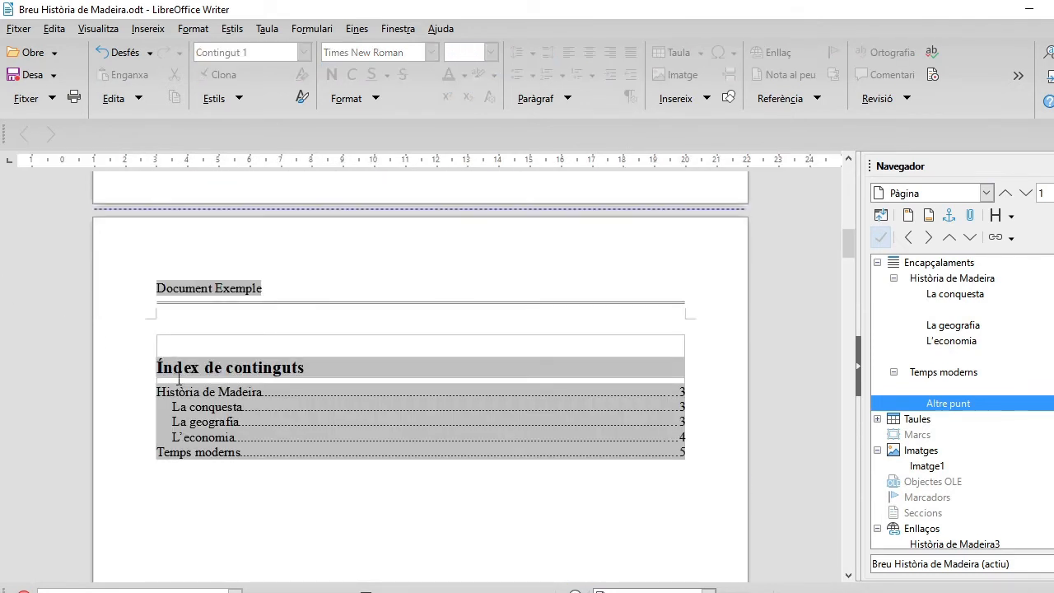
{"action": "right_click", "coordinate": [342, 383]}
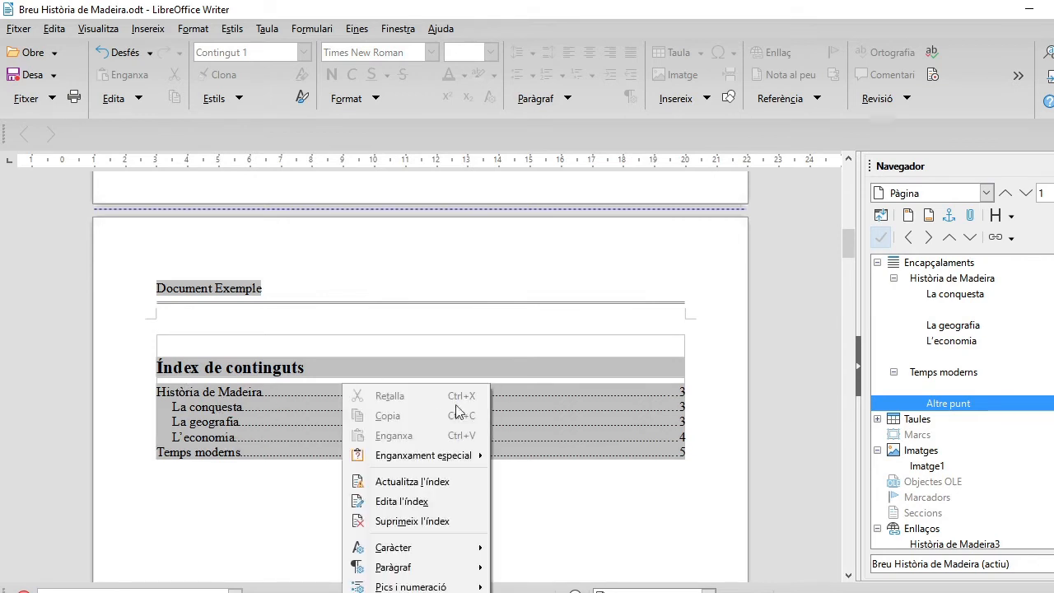
{"action": "left_click", "coordinate": [413, 484]}
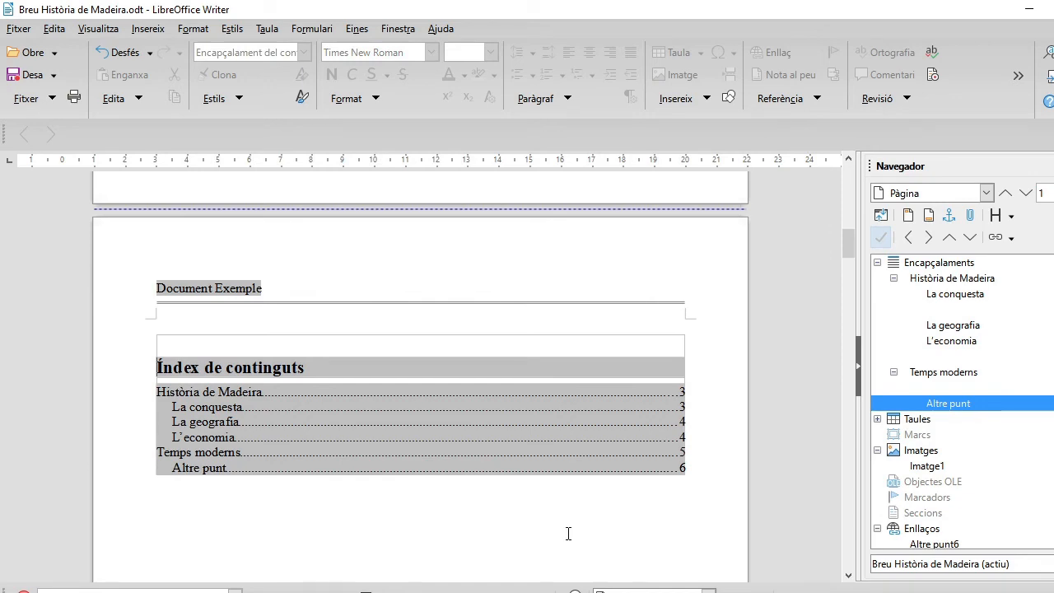
Step: Remove the page break before "Altre punt" so the heading follows "La natura" directly
{"action": "scroll", "coordinate": [581, 485], "scroll_direction": "down", "scroll_amount": 1}
{"action": "scroll", "coordinate": [581, 485], "scroll_direction": "down", "scroll_amount": 20}
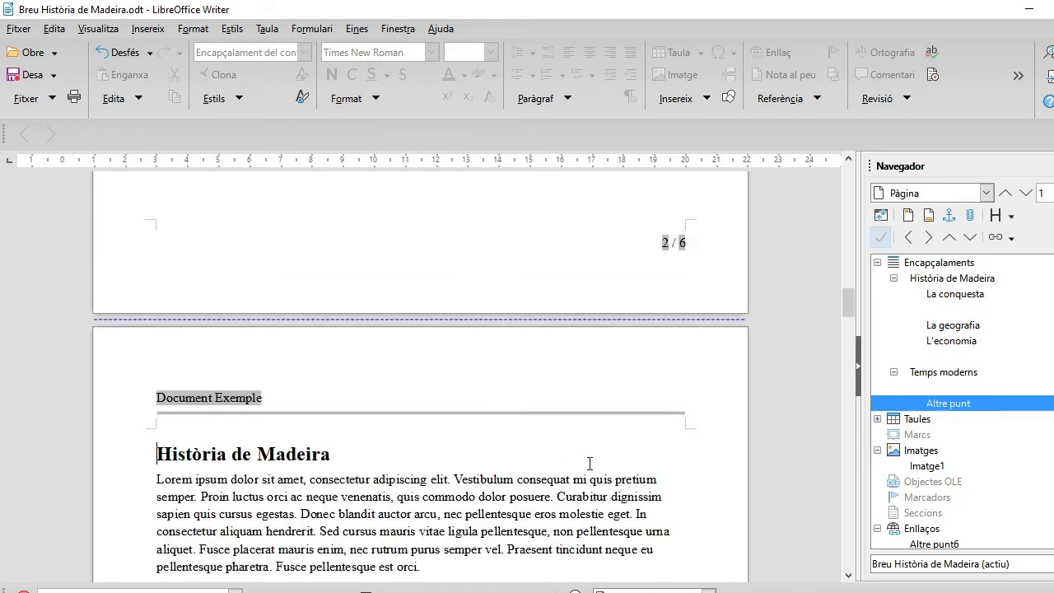
{"action": "scroll", "coordinate": [589, 464], "scroll_direction": "down", "scroll_amount": 8}
{"action": "left_click", "coordinate": [590, 463]}
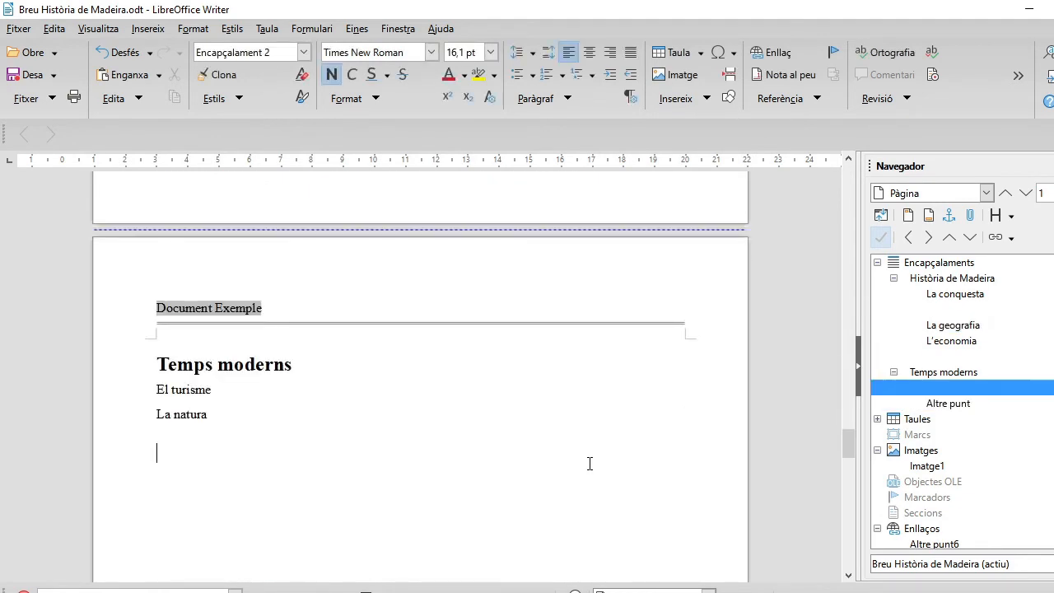
{"action": "scroll", "coordinate": [589, 464], "scroll_direction": "down", "scroll_amount": 20}
{"action": "left_click", "coordinate": [589, 463]}
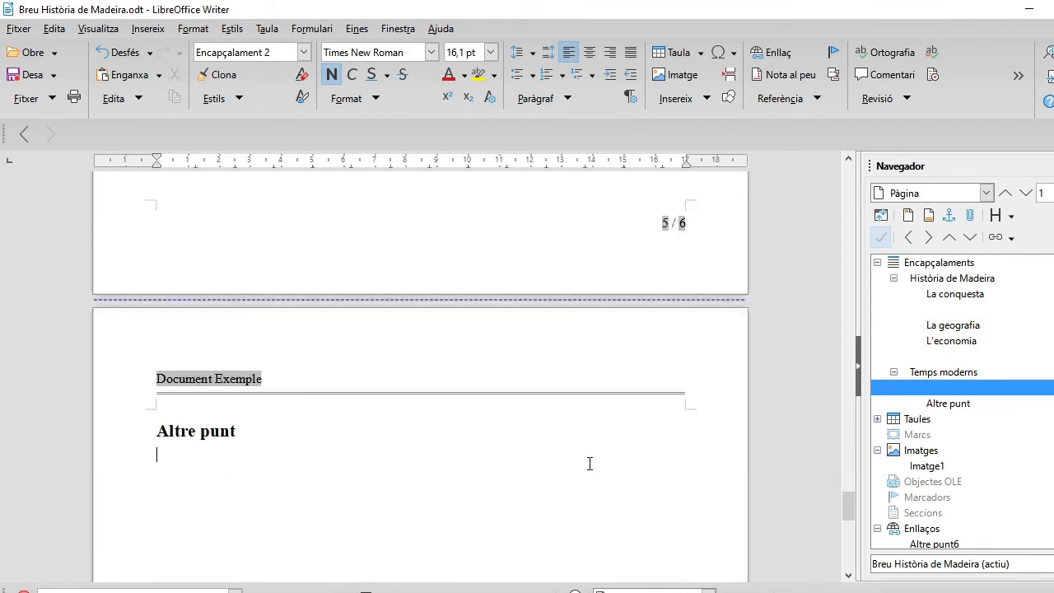
{"action": "key", "text": "Up"}
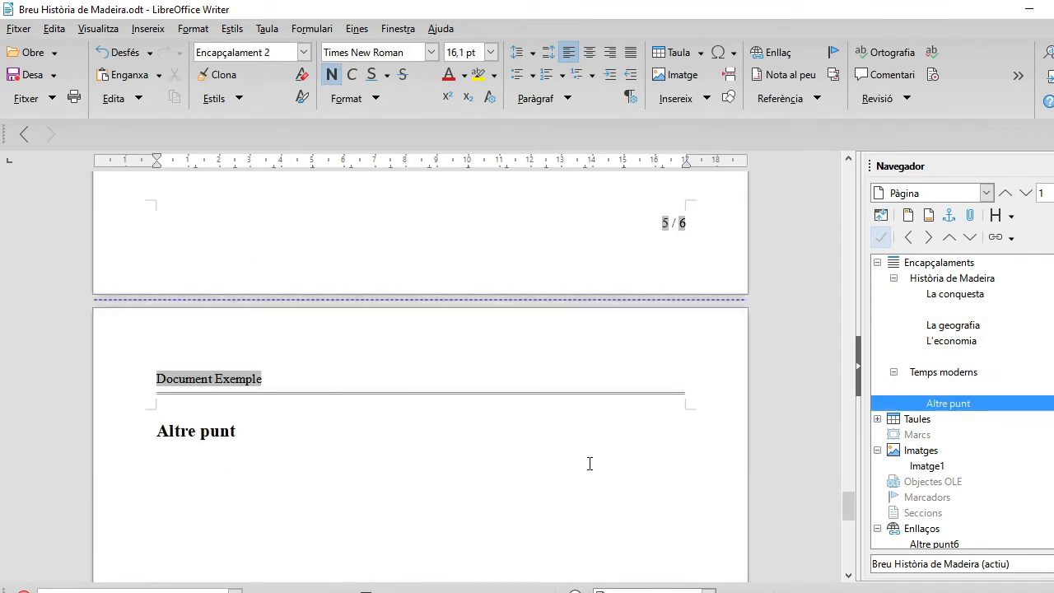
{"action": "key", "text": "BackSpace"}
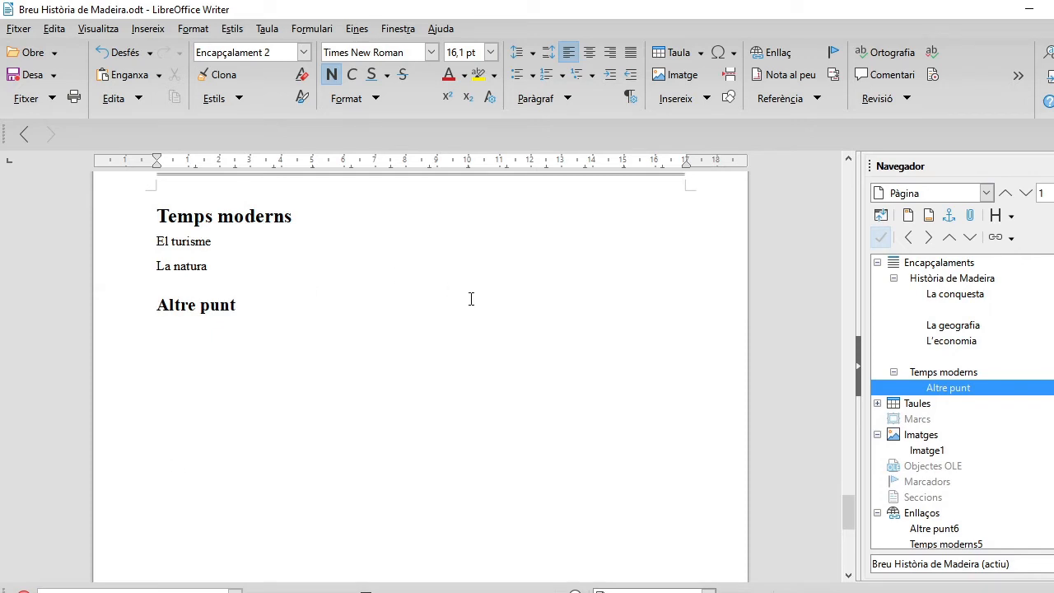
Step: Update the table of contents again to refresh the page number of "Altre punt"
{"action": "key", "text": "ctrl+Home"}
{"action": "key", "text": "Page_Down"}
{"action": "key", "text": "Page_Down"}
{"action": "key", "text": "Page_Down"}
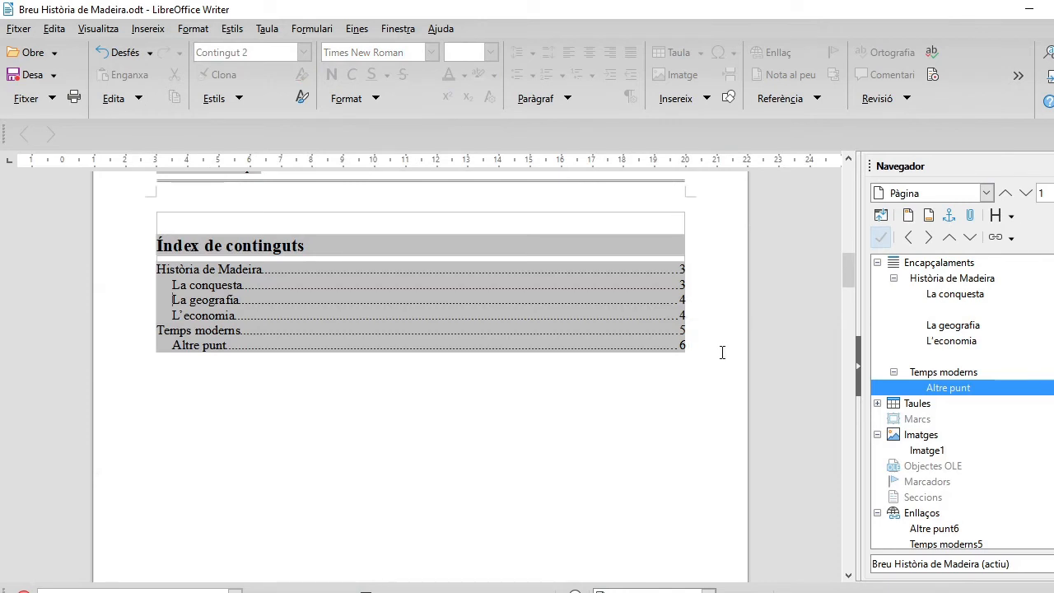
{"action": "right_click", "coordinate": [388, 298]}
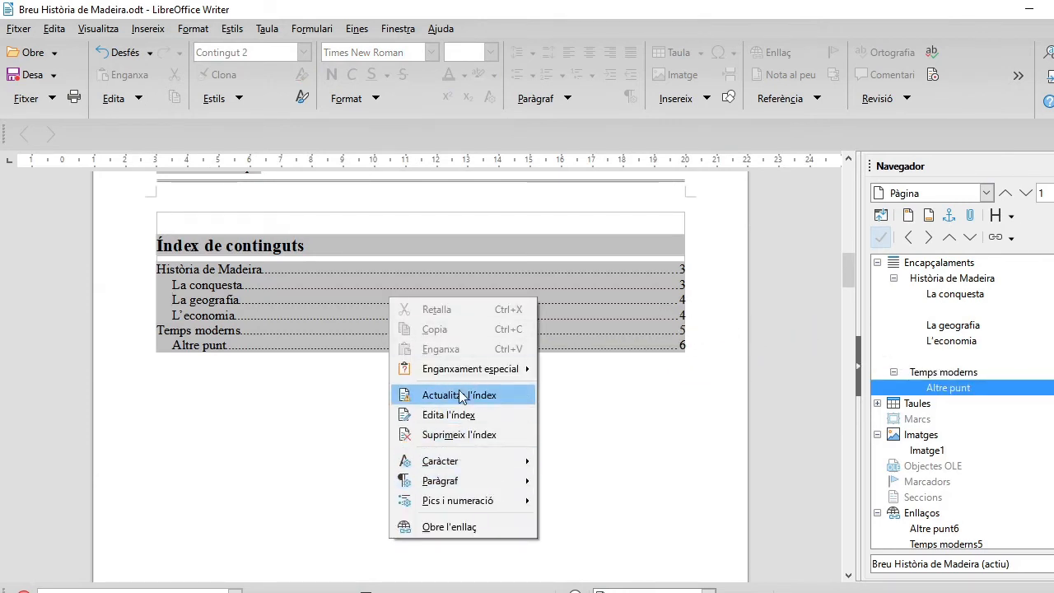
{"action": "left_click", "coordinate": [461, 396]}
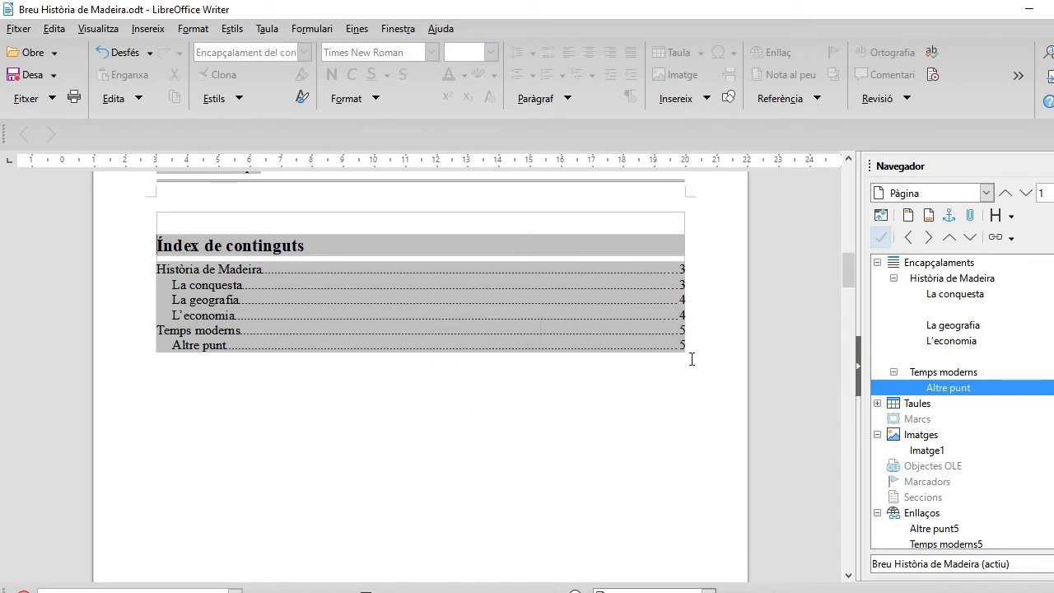
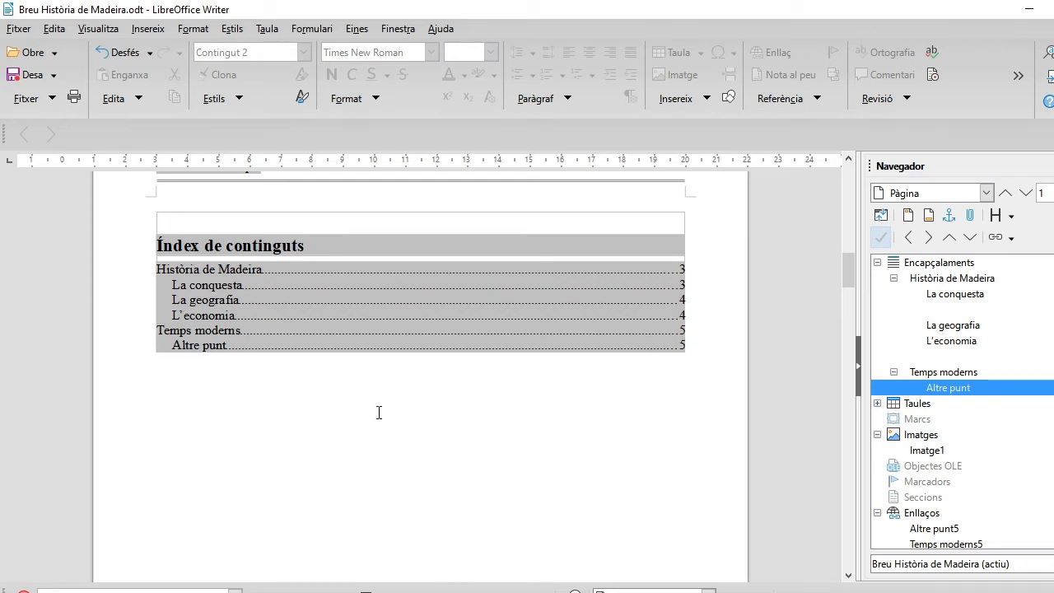
Step: Add an empty line below the "Temps moderns" heading and apply the Encapçalament 2 style to "El turisme"
{"action": "left_click", "coordinate": [168, 370]}
{"action": "key", "text": "Return"}
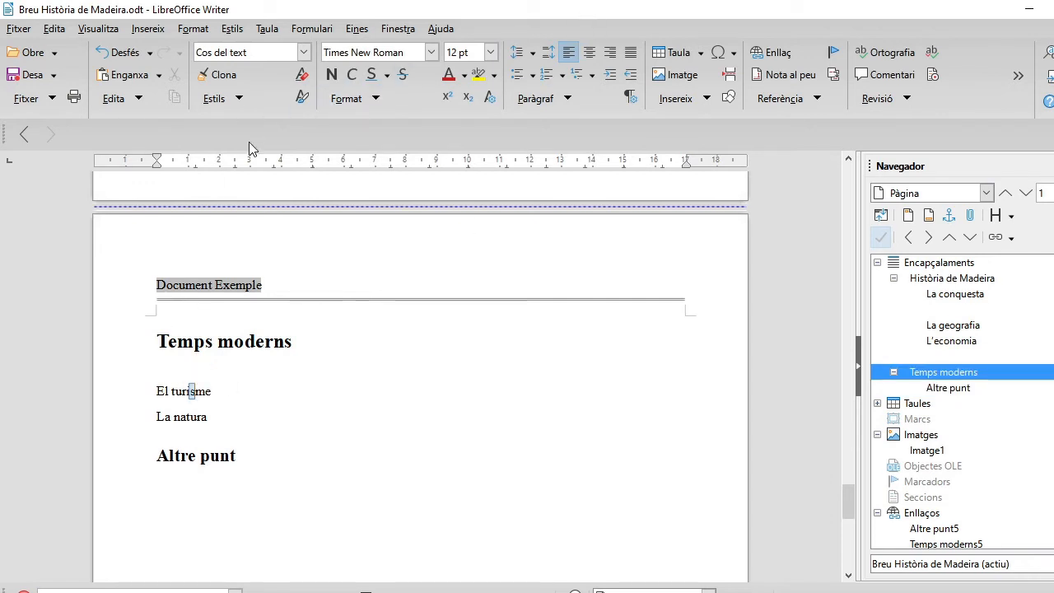
{"action": "left_click", "coordinate": [304, 51]}
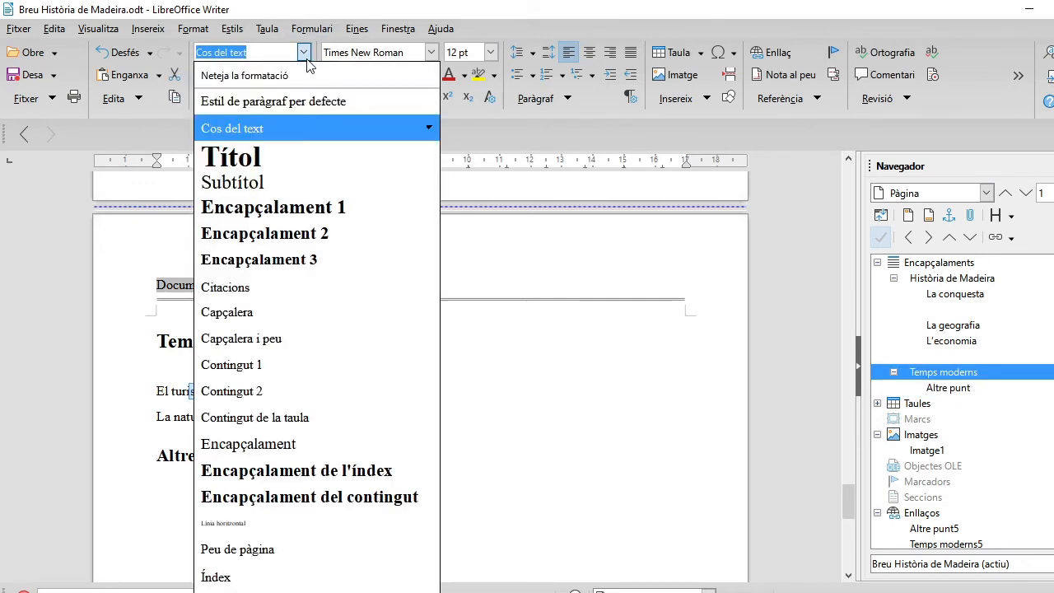
{"action": "left_click", "coordinate": [231, 234]}
{"action": "left_click", "coordinate": [185, 427]}
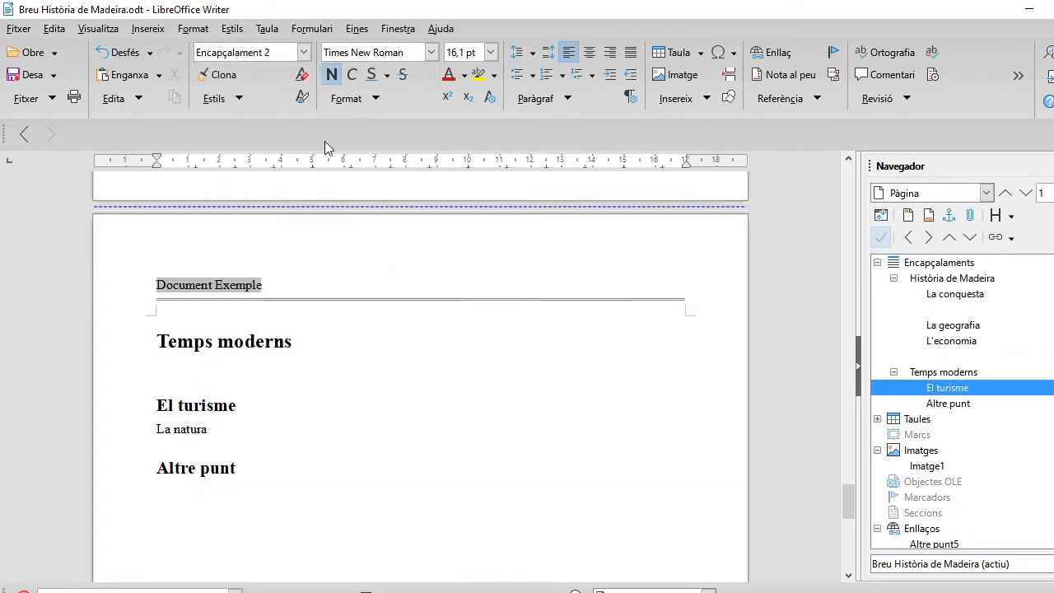
Step: Apply the Encapçalament 2 style to "La natura" and insert the Lorem Ipsum AutoText on the empty line below "Temps moderns"
{"action": "left_click", "coordinate": [304, 52]}
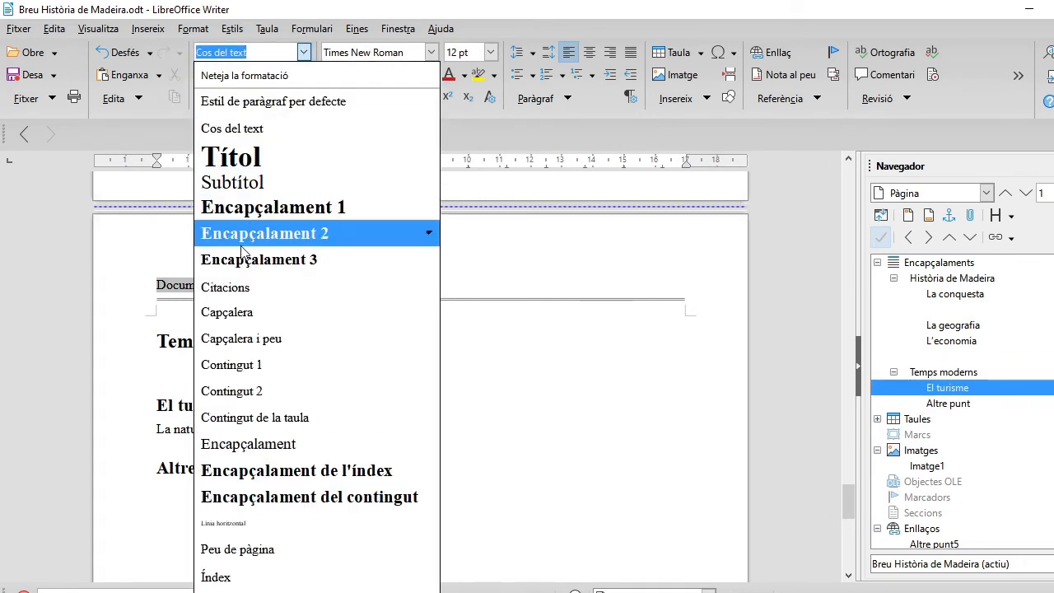
{"action": "left_click", "coordinate": [235, 247]}
{"action": "left_click", "coordinate": [178, 362]}
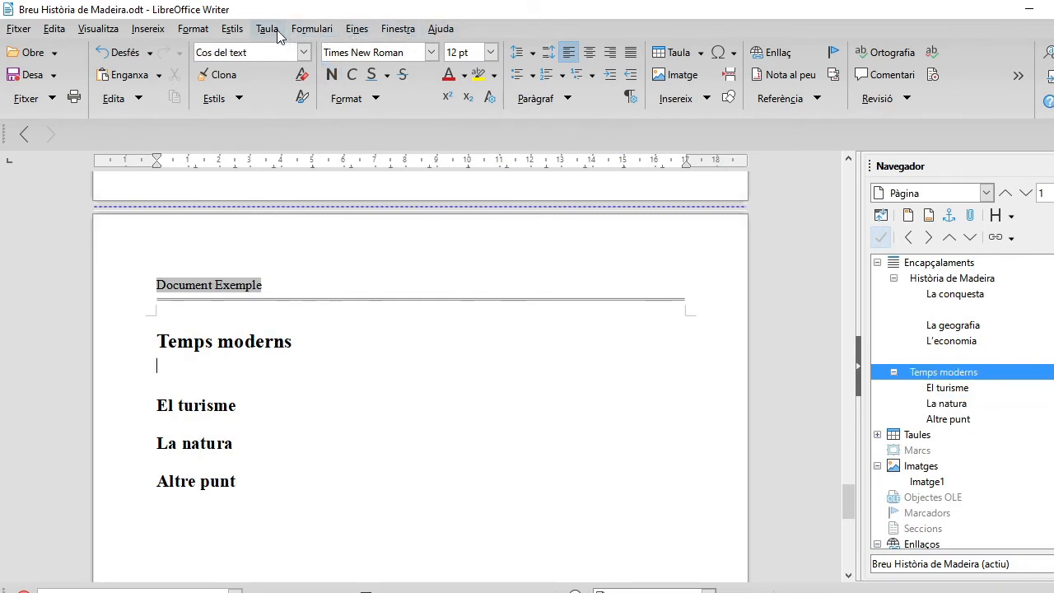
{"action": "left_click", "coordinate": [357, 28]}
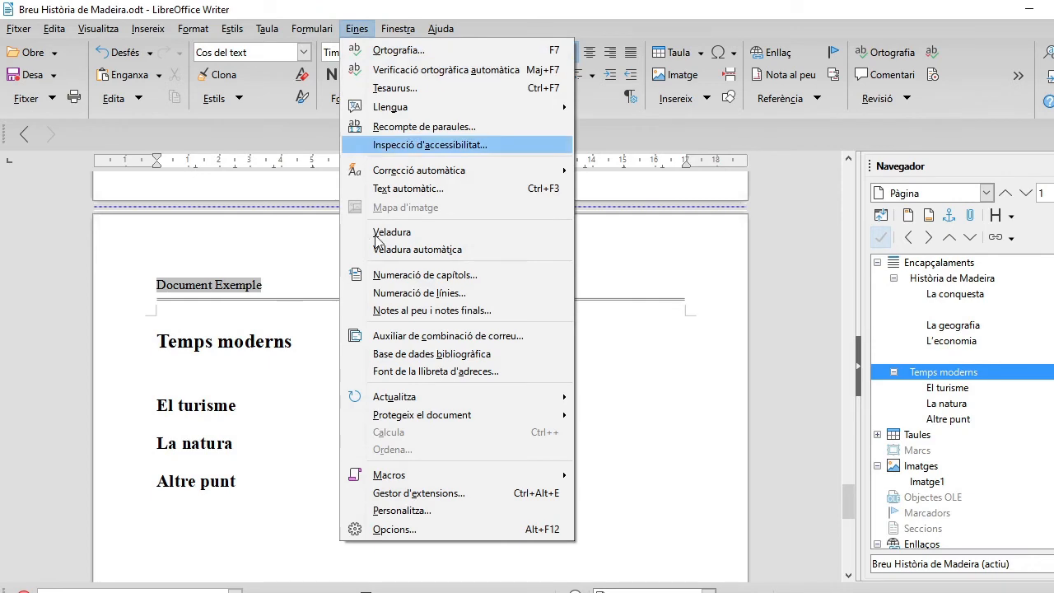
{"action": "left_click", "coordinate": [500, 189]}
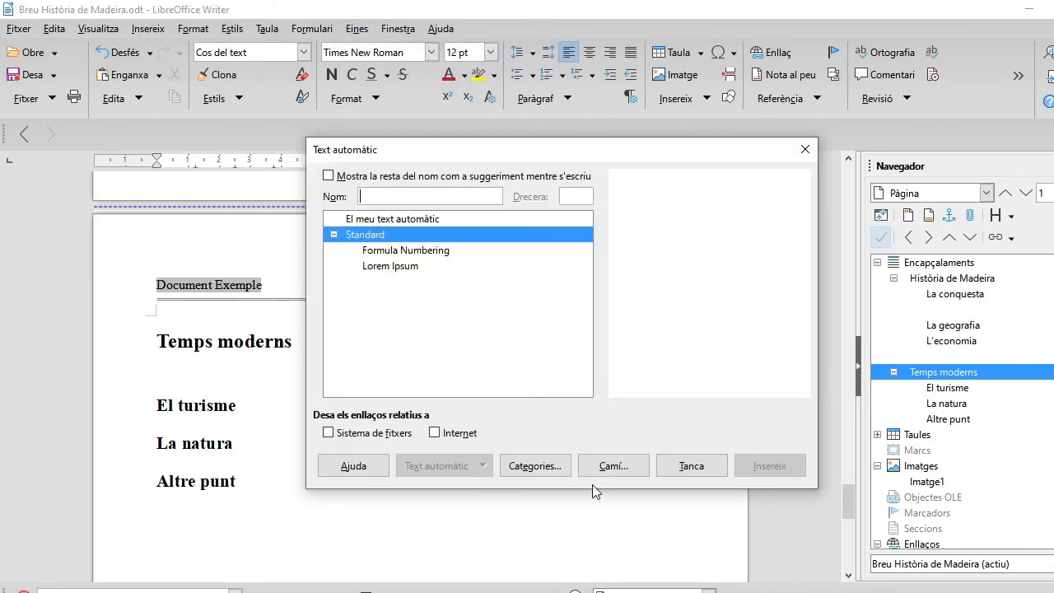
{"action": "left_click", "coordinate": [394, 267]}
{"action": "left_click", "coordinate": [769, 466]}
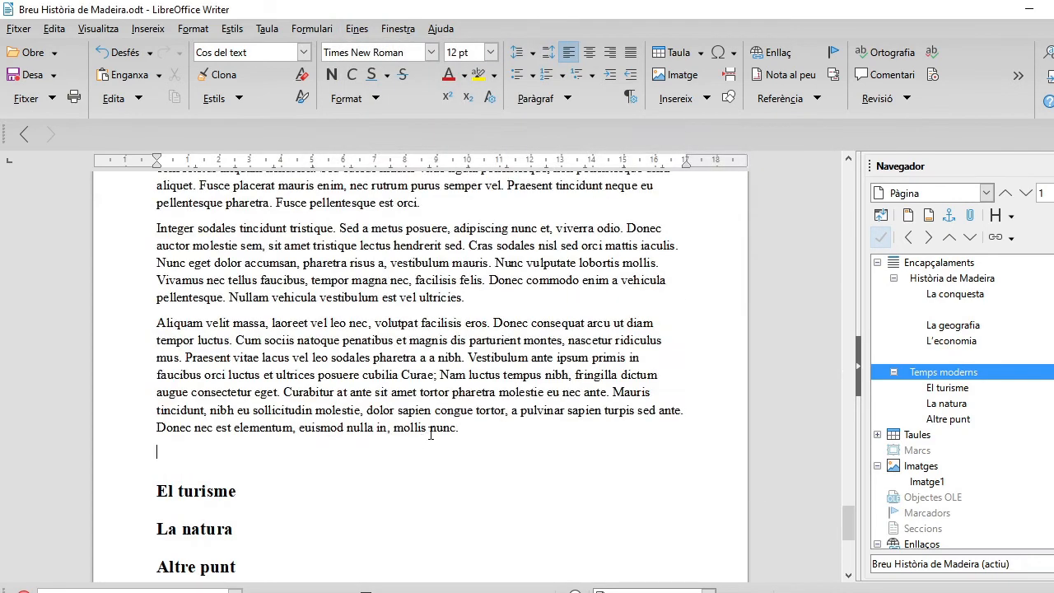
Step: Copy the last filler paragraph under "Temps moderns", "Aliquam velit massa…", into a new line below the "El turisme" heading
{"action": "left_click_drag", "start_coordinate": [155, 321], "coordinate": [470, 431]}
{"action": "key", "text": "ctrl+c"}
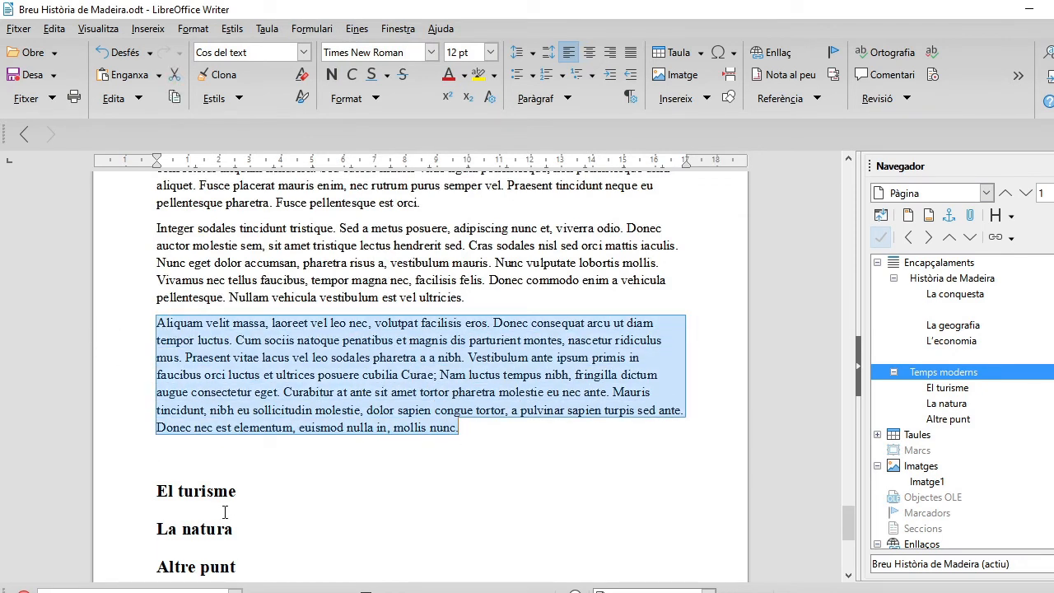
{"action": "left_click", "coordinate": [246, 489]}
{"action": "key", "text": "Return"}
{"action": "key", "text": "ctrl+v"}
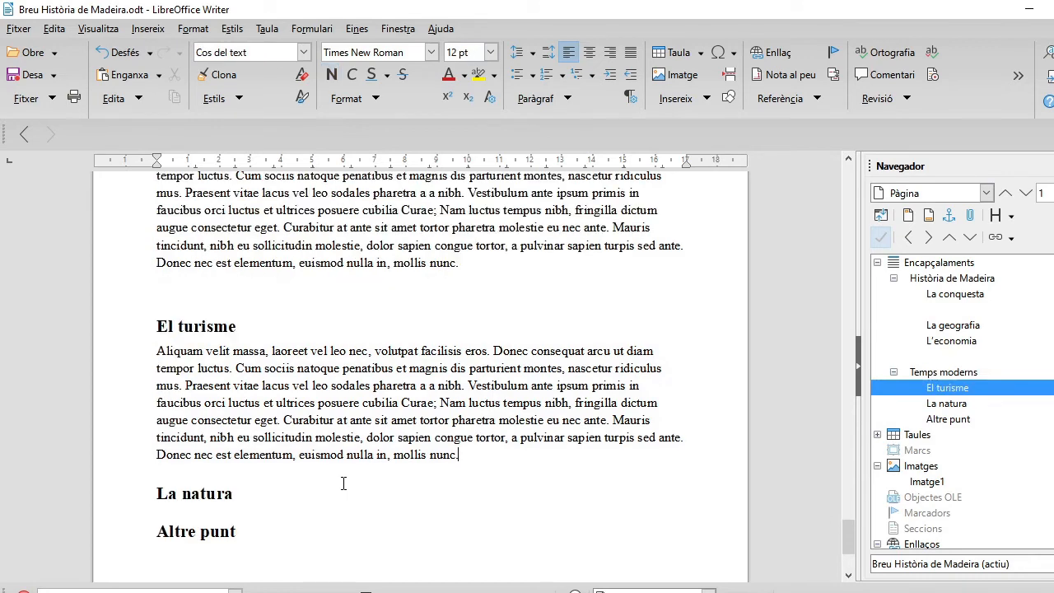
Step: Paste the copied filler paragraph below the "La natura" and "Altre punt" headings as well
{"action": "left_click", "coordinate": [249, 495]}
{"action": "key", "text": "Return"}
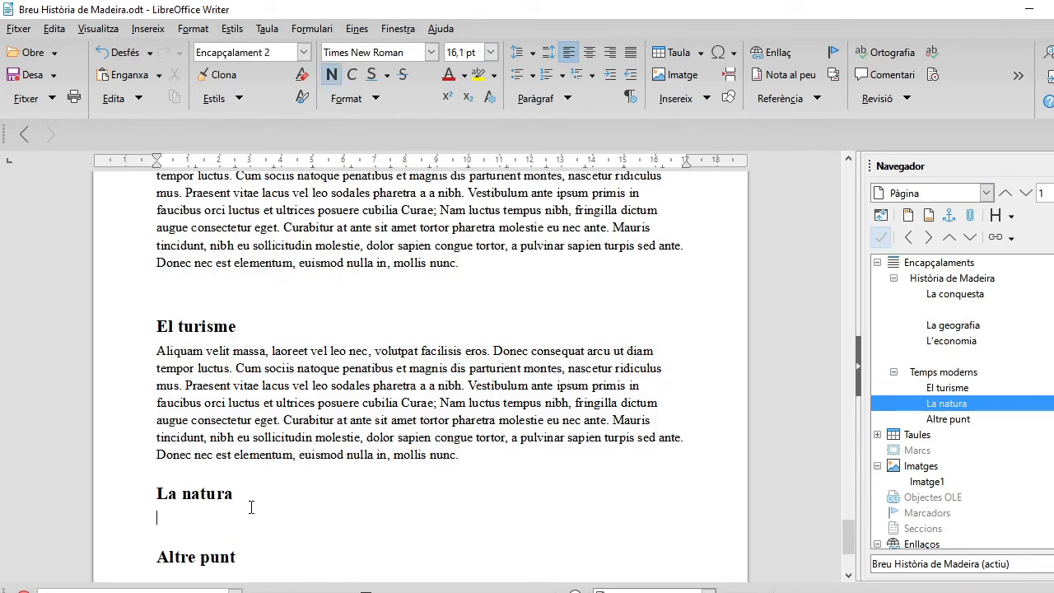
{"action": "key", "text": "ctrl+v"}
{"action": "scroll", "coordinate": [300, 524], "scroll_direction": "down", "scroll_amount": 5}
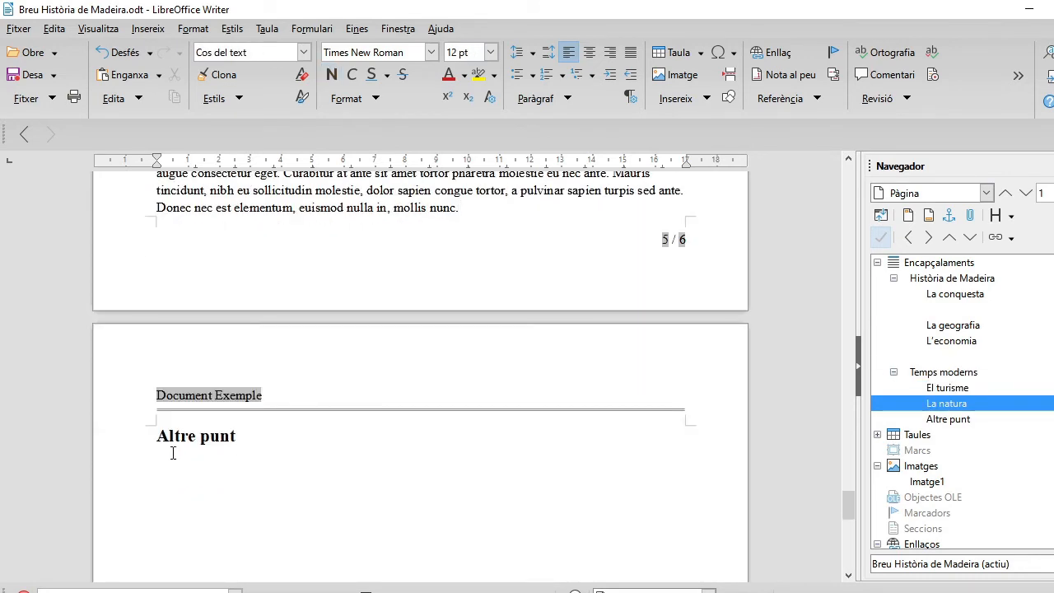
{"action": "left_click", "coordinate": [172, 452]}
{"action": "key", "text": "ctrl+v"}
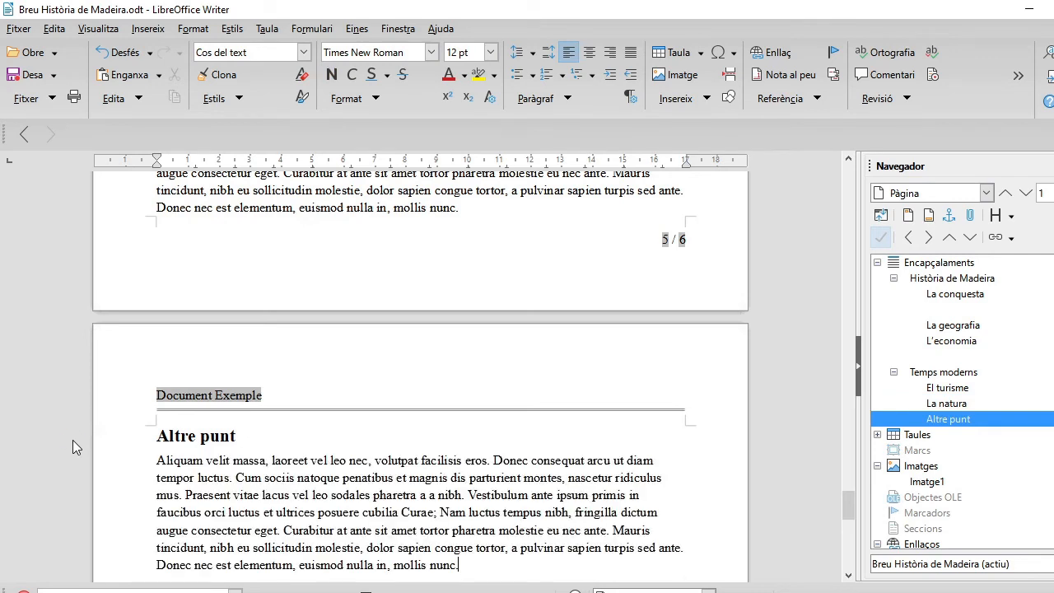
Step: Add a page break after the "Altre punt" text and write "Bibliografia" and "Taula d'il·lustracions" on the new page, separated by an empty line
{"action": "key", "text": "Return"}
{"action": "key", "text": "ctrl+Return"}
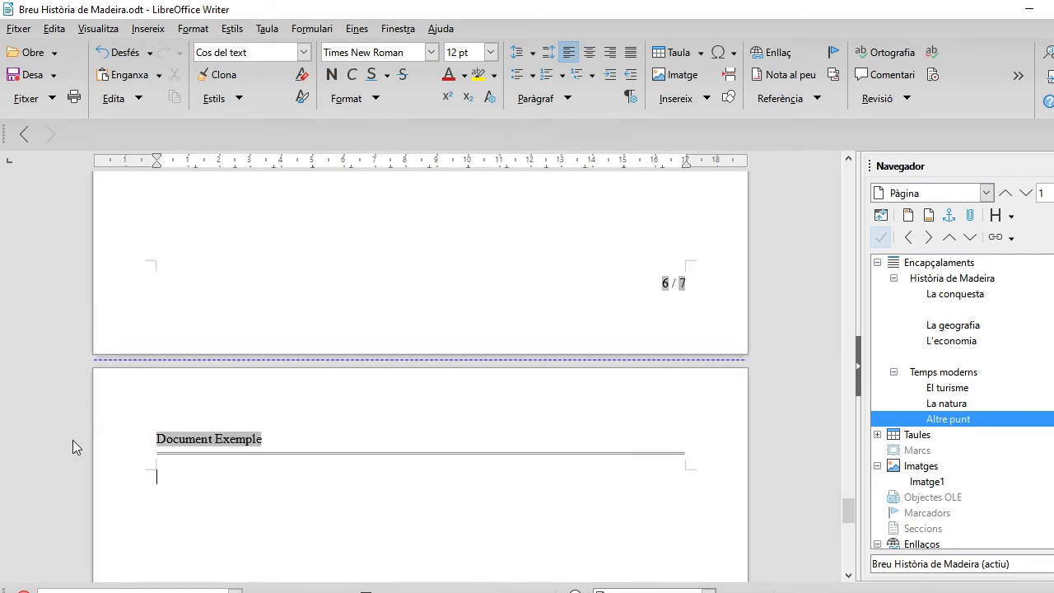
{"action": "type", "text": "Bibliogra"}
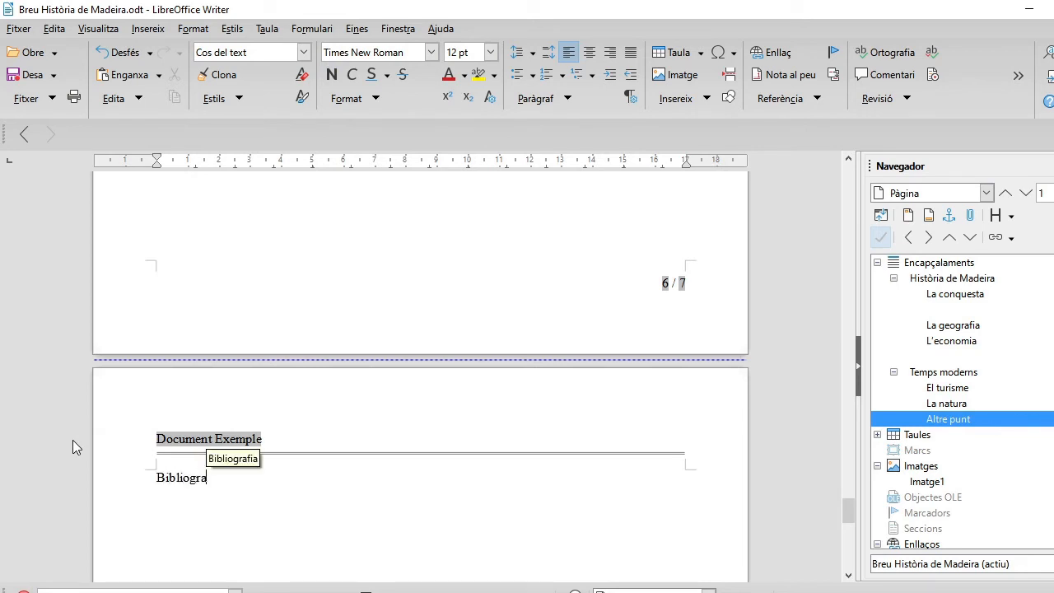
{"action": "type", "text": "fia"}
{"action": "key", "text": "Return"}
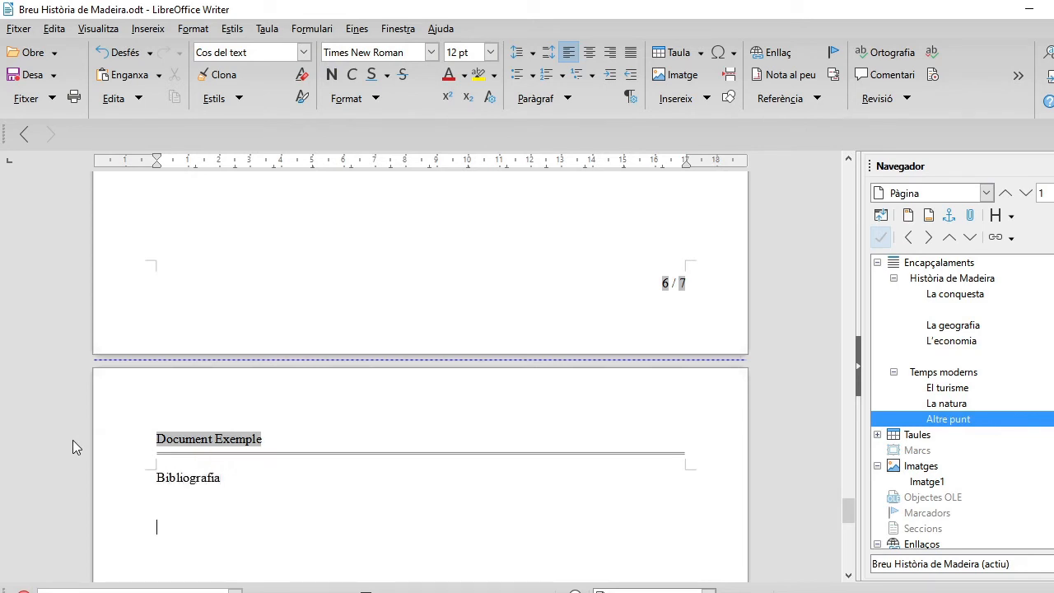
{"action": "type", "text": "Co"}
{"action": "key", "text": "BackSpace"}
{"action": "key", "text": "BackSpace"}
{"action": "type", "text": "Taula d'"}
{"action": "type", "text": "il·lustracions"}
{"action": "key", "text": "Return"}
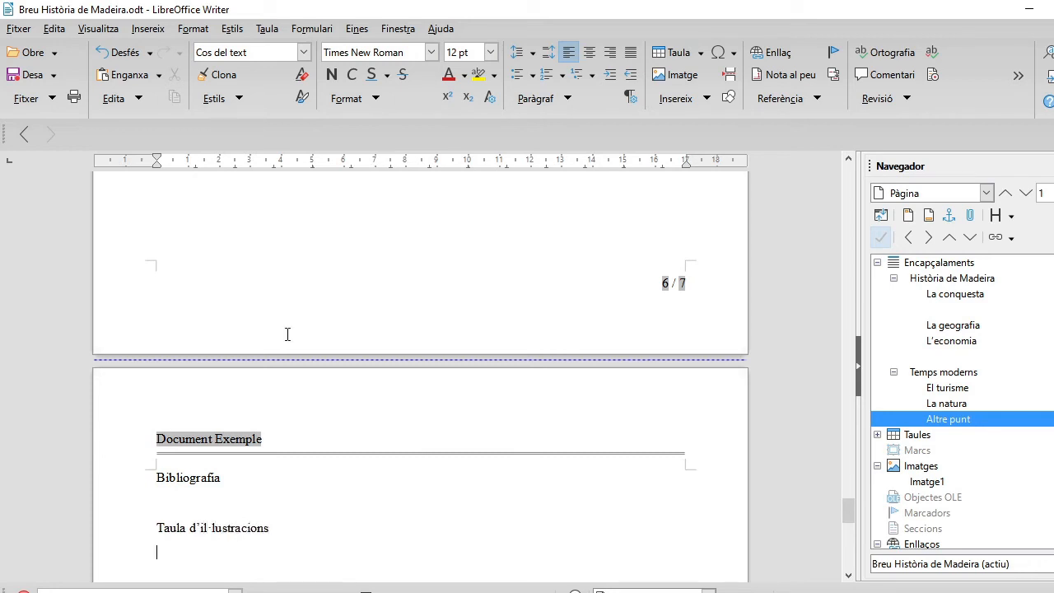
Step: Apply the Encapçalament 1 style to the "Bibliografia" and "Taula d'il·lustracions" lines
{"action": "left_click", "coordinate": [303, 52]}
{"action": "left_click", "coordinate": [306, 213]}
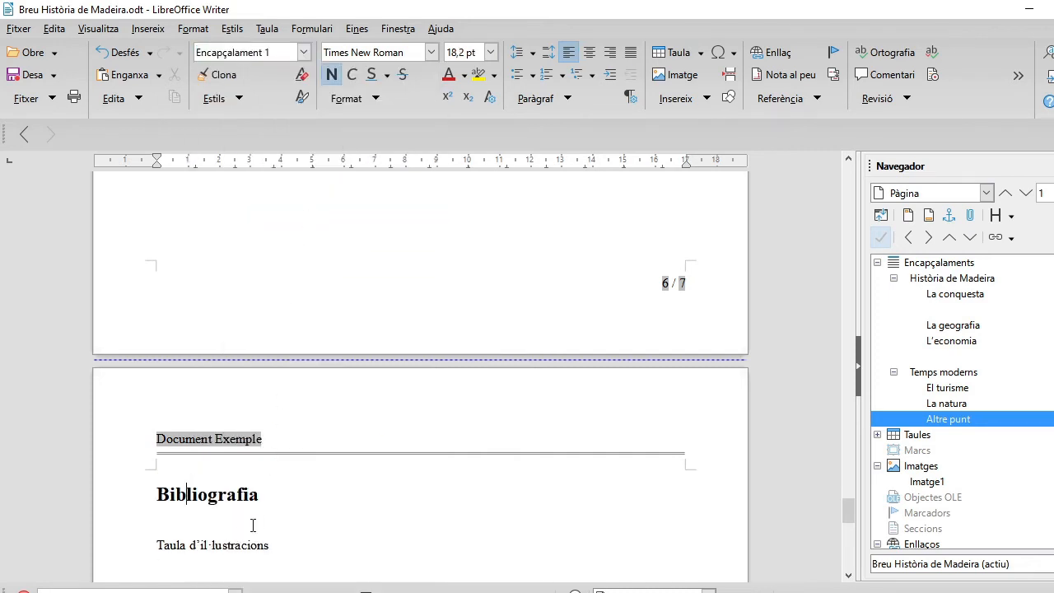
{"action": "left_click", "coordinate": [236, 545]}
{"action": "left_click", "coordinate": [303, 52]}
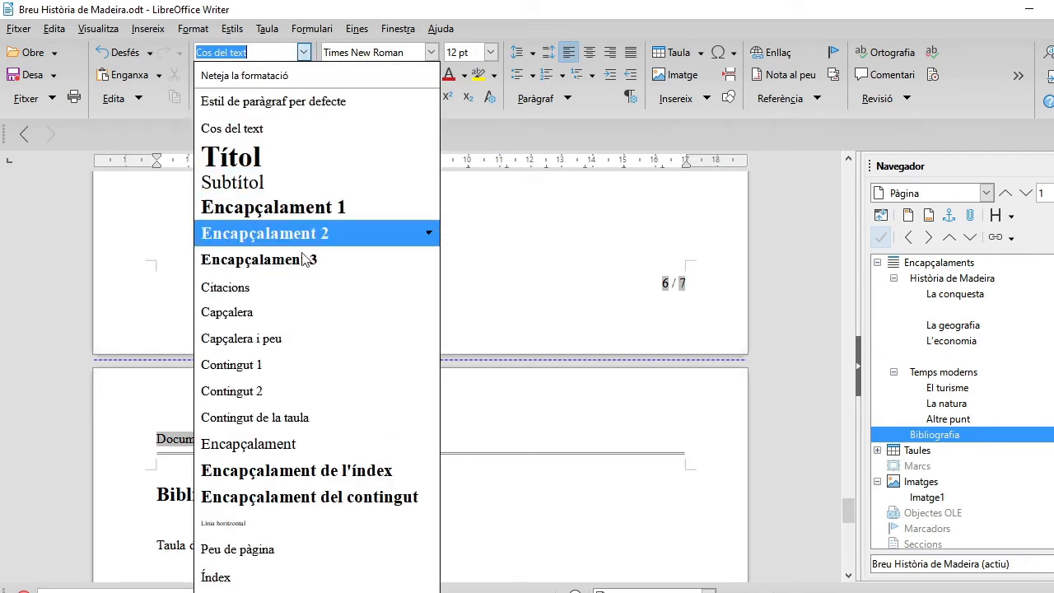
{"action": "left_click", "coordinate": [292, 210]}
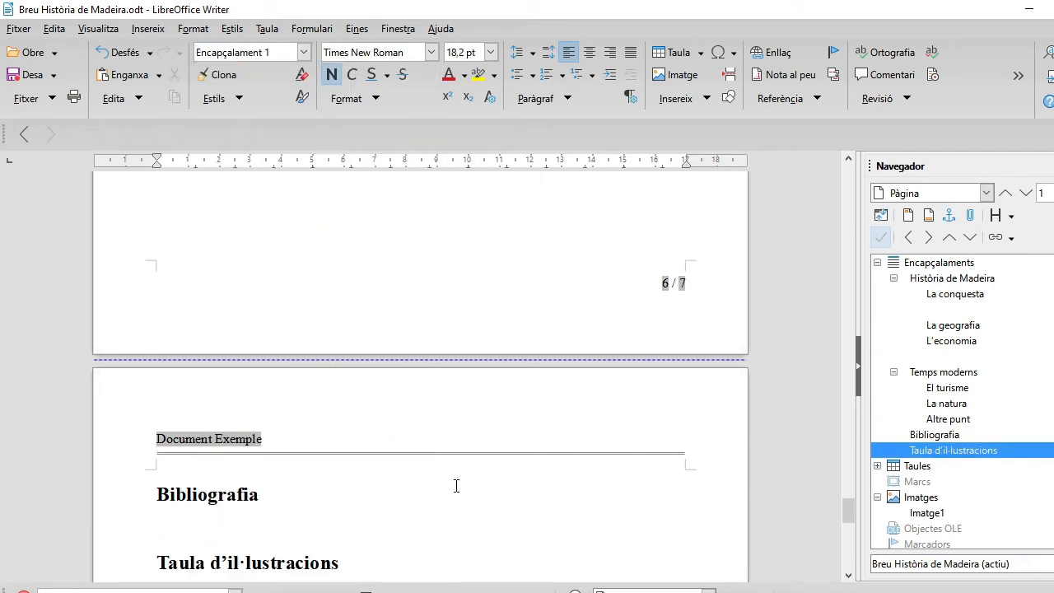
Step: Update the "Índex de continguts" table of contents to include the new headings, and save the document
{"action": "key", "text": "ctrl+Home"}
{"action": "scroll", "coordinate": [458, 492], "scroll_direction": "down", "scroll_amount": 10}
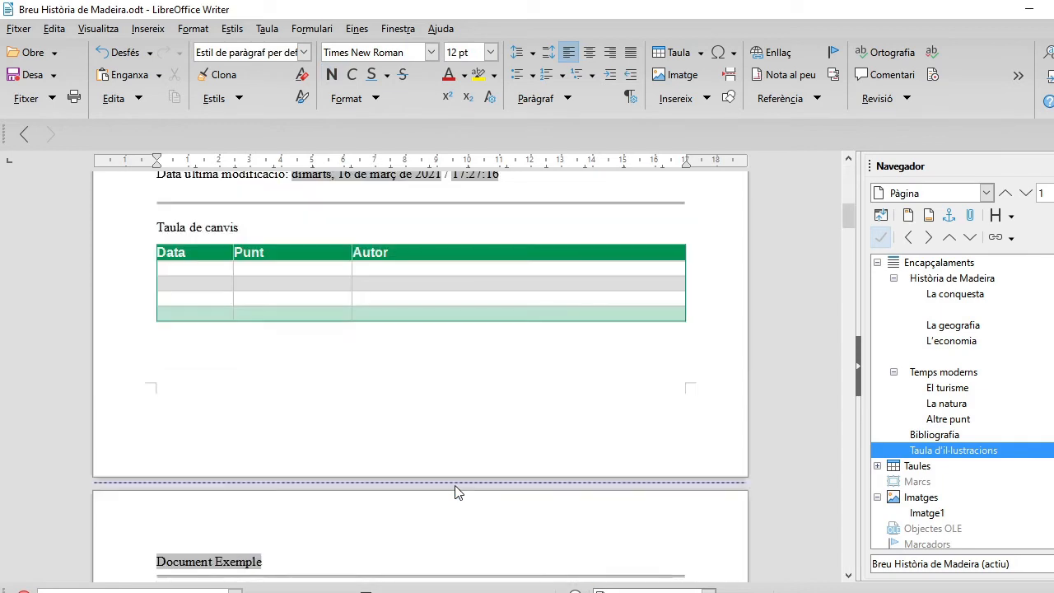
{"action": "scroll", "coordinate": [458, 492], "scroll_direction": "down", "scroll_amount": 5}
{"action": "left_click", "coordinate": [456, 486]}
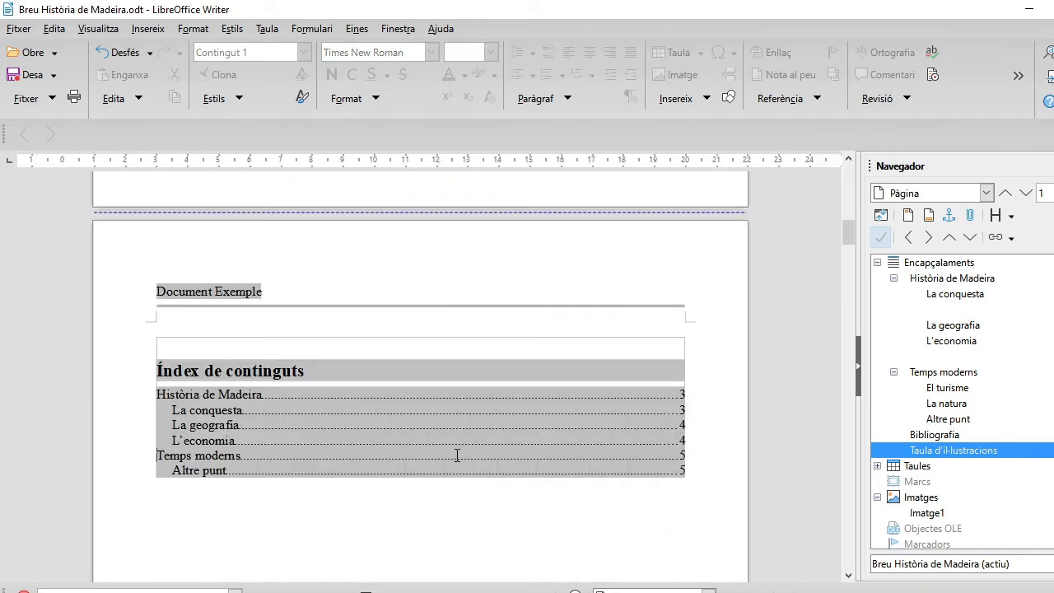
{"action": "right_click", "coordinate": [454, 421]}
{"action": "left_click", "coordinate": [520, 279]}
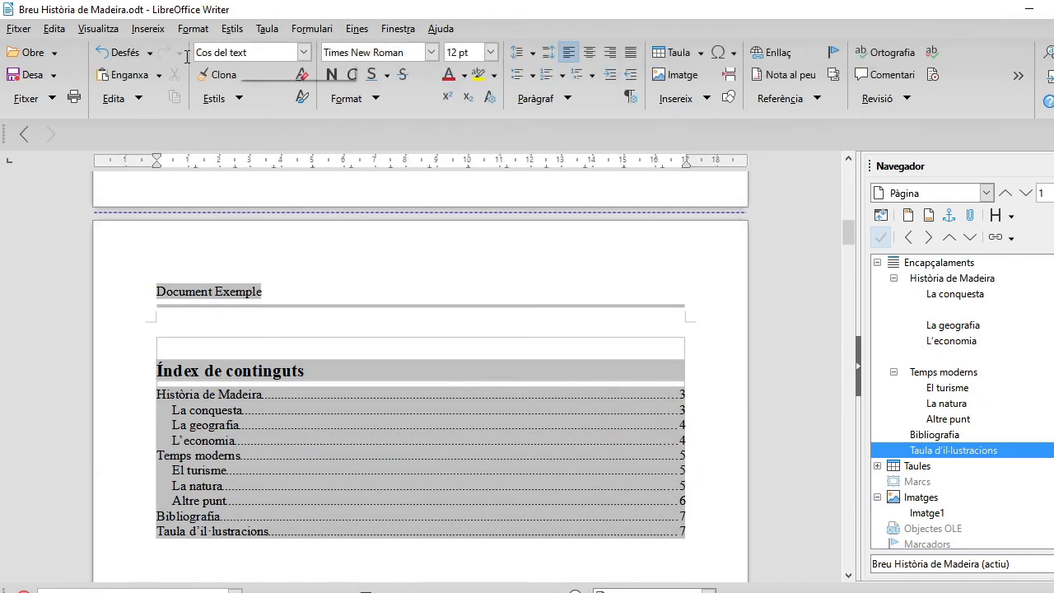
{"action": "left_click", "coordinate": [26, 80]}
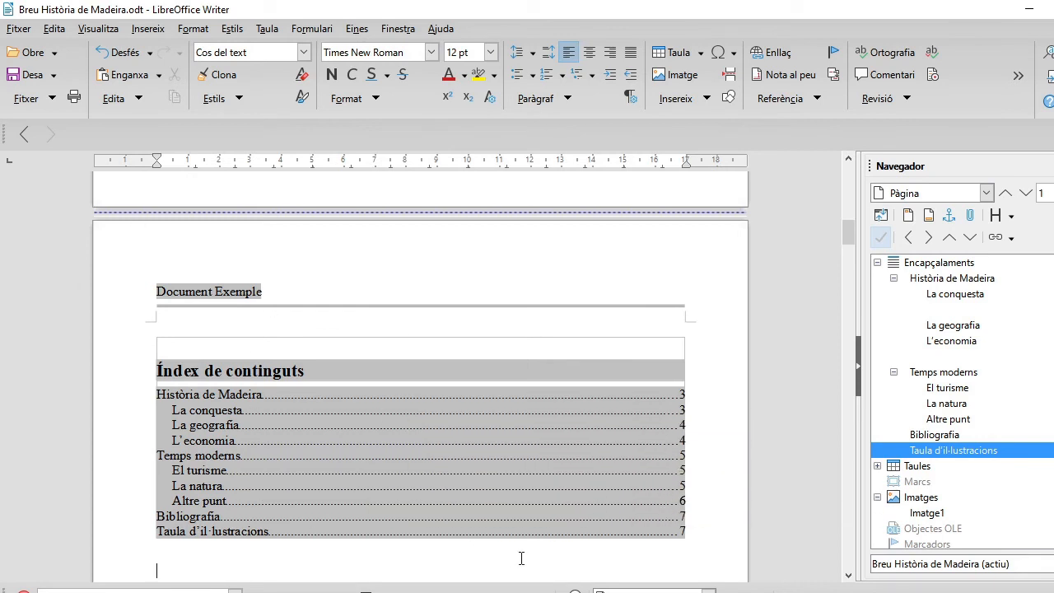
Step: Change the empty heading between "La conquesta" and "La geografia" to the Cos del text style
{"action": "left_click", "coordinate": [958, 311]}
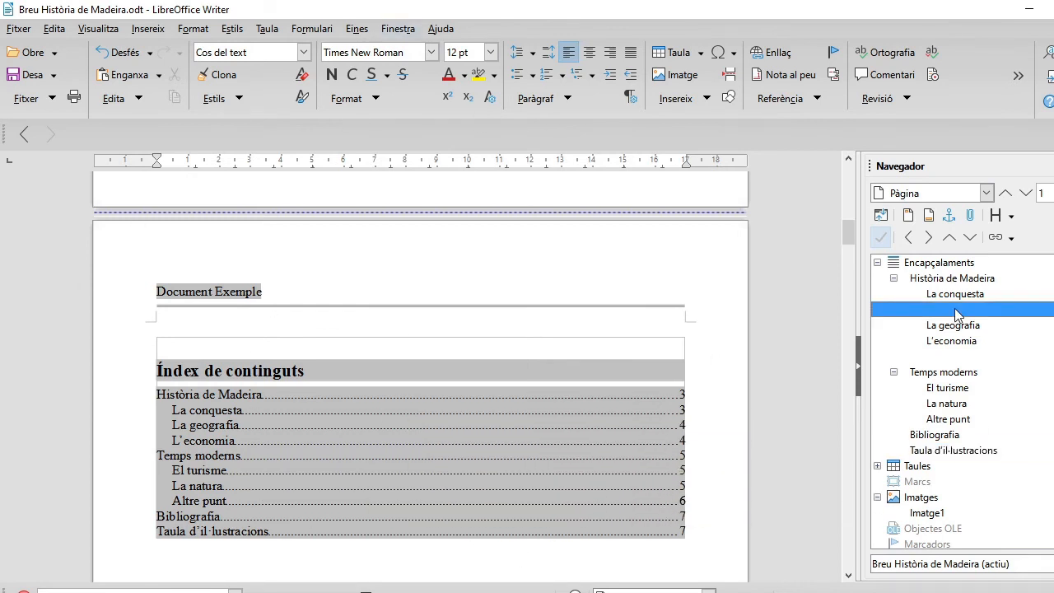
{"action": "double_click", "coordinate": [947, 312]}
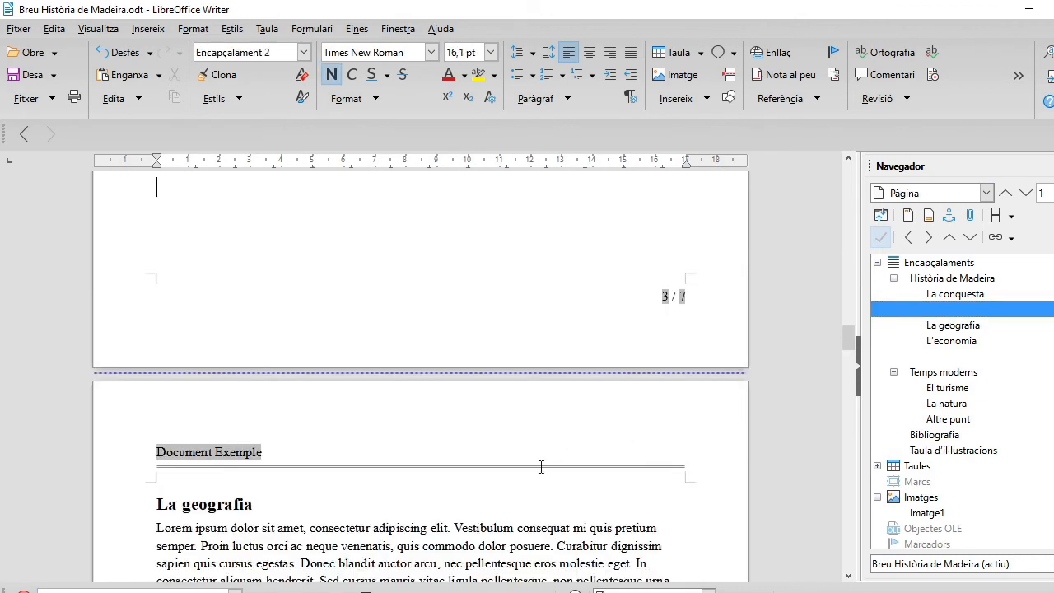
{"action": "left_click", "coordinate": [304, 54]}
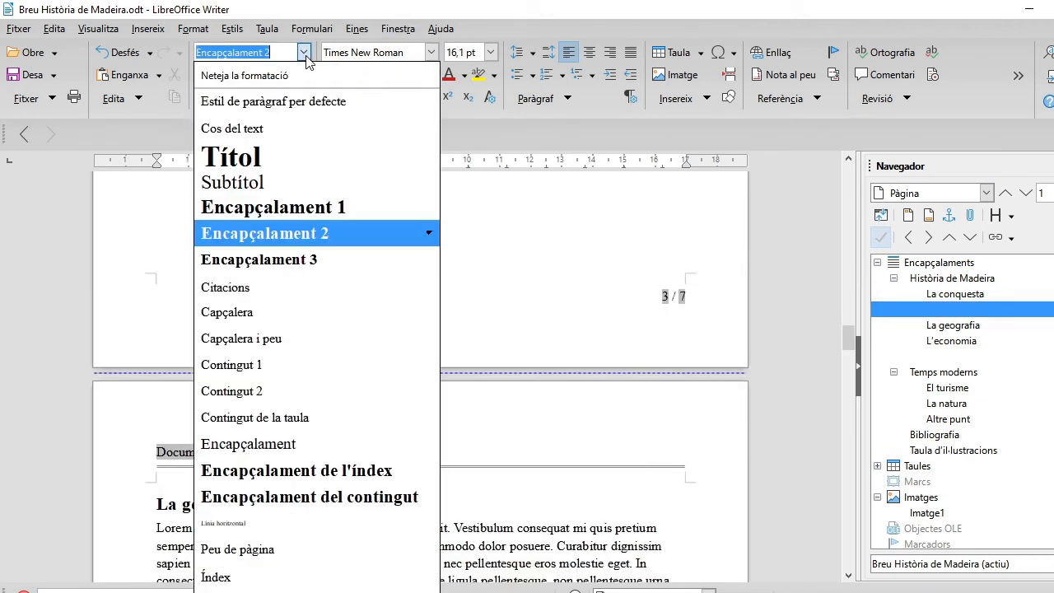
{"action": "left_click", "coordinate": [255, 142]}
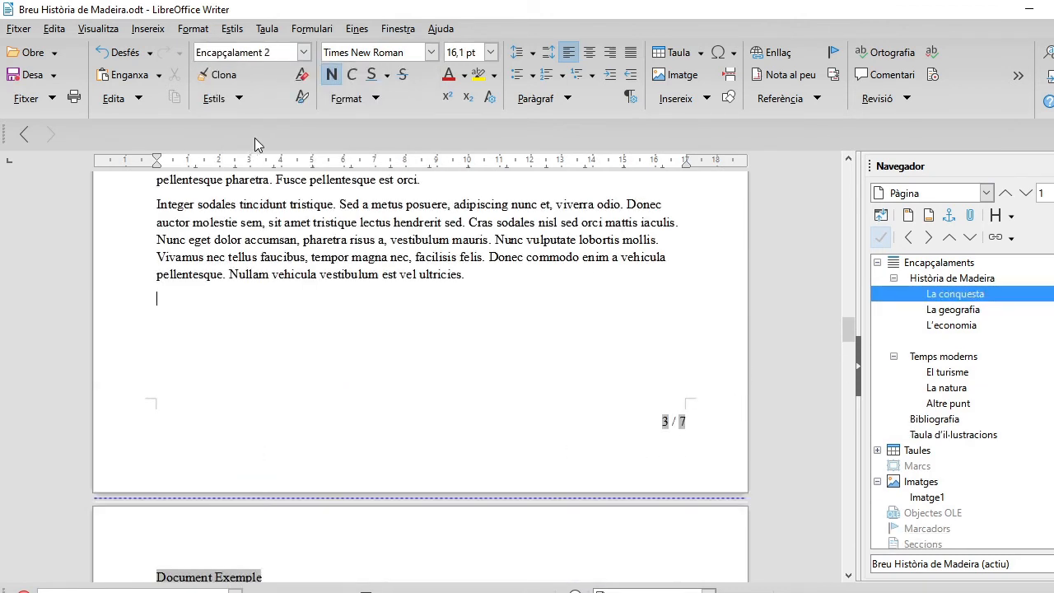
Step: Change the empty heading between "L'economia" and "Temps moderns" to the Cos del text style
{"action": "left_click", "coordinate": [972, 329]}
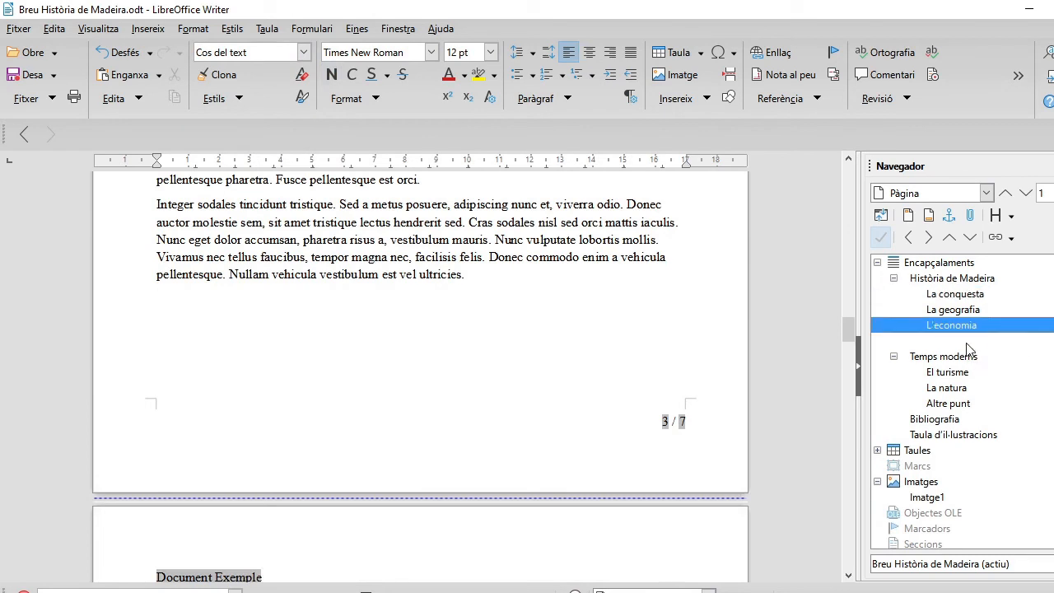
{"action": "left_click", "coordinate": [967, 343]}
{"action": "double_click", "coordinate": [968, 347]}
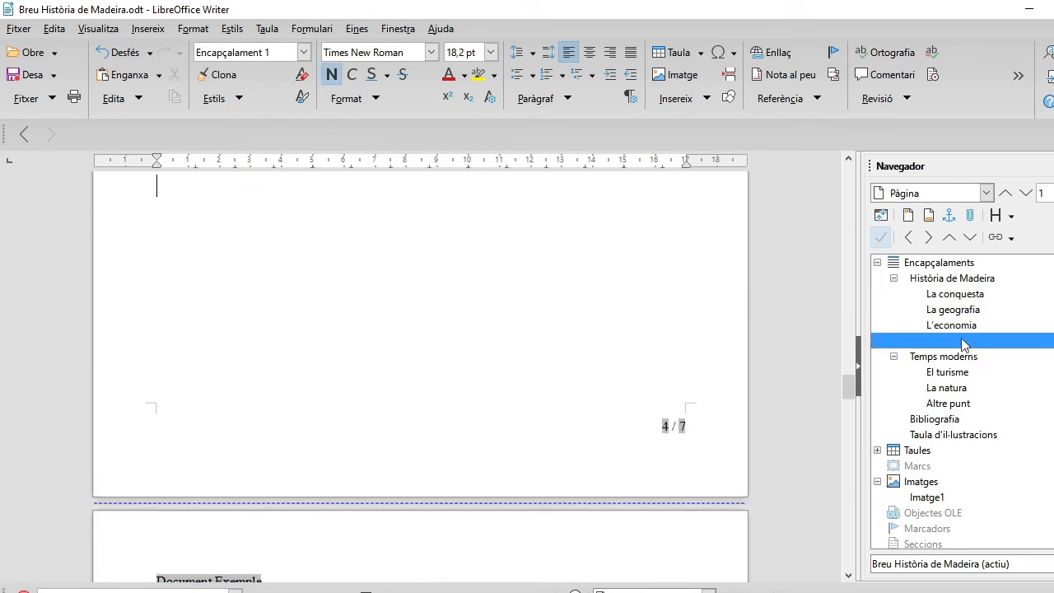
{"action": "left_click", "coordinate": [304, 54]}
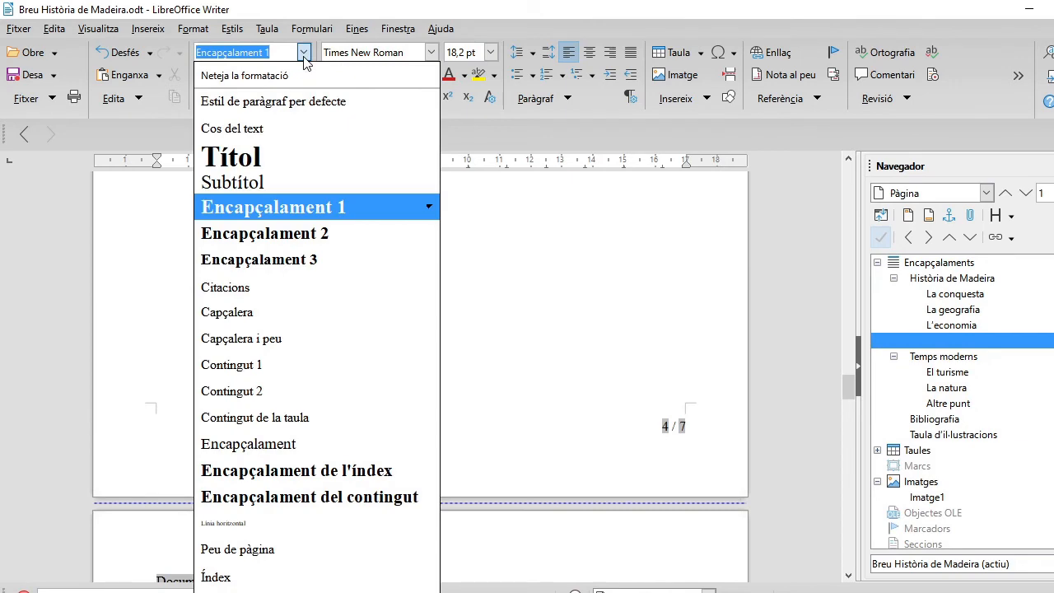
{"action": "left_click", "coordinate": [259, 127]}
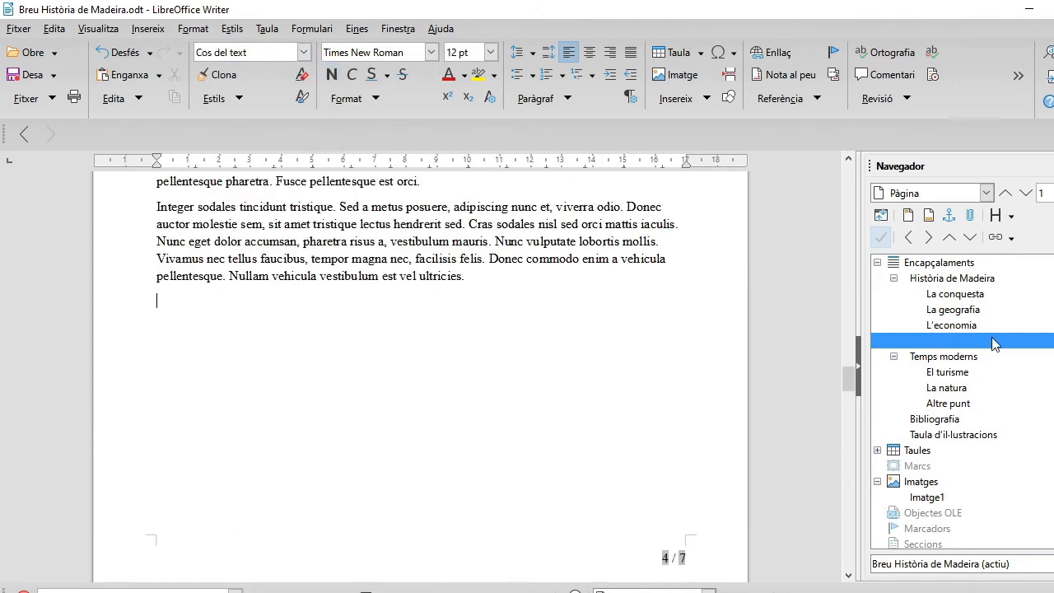
{"action": "key", "text": "Delete"}
Step: Add an empty line between the "Història de Madeira" heading and its first paragraph
{"action": "scroll", "coordinate": [443, 285], "scroll_direction": "up", "scroll_amount": 3}
{"action": "scroll", "coordinate": [443, 285], "scroll_direction": "up", "scroll_amount": 2}
{"action": "key", "text": "ctrl+Home"}
{"action": "scroll", "coordinate": [444, 321], "scroll_direction": "down", "scroll_amount": 4}
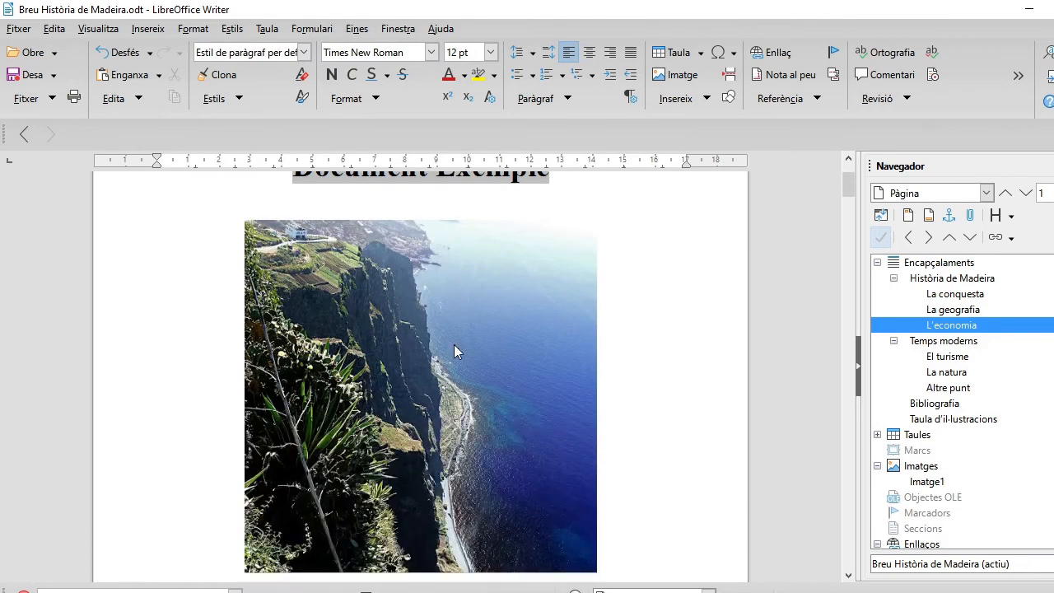
{"action": "scroll", "coordinate": [453, 345], "scroll_direction": "down", "scroll_amount": 15}
{"action": "scroll", "coordinate": [432, 378], "scroll_direction": "down", "scroll_amount": 8}
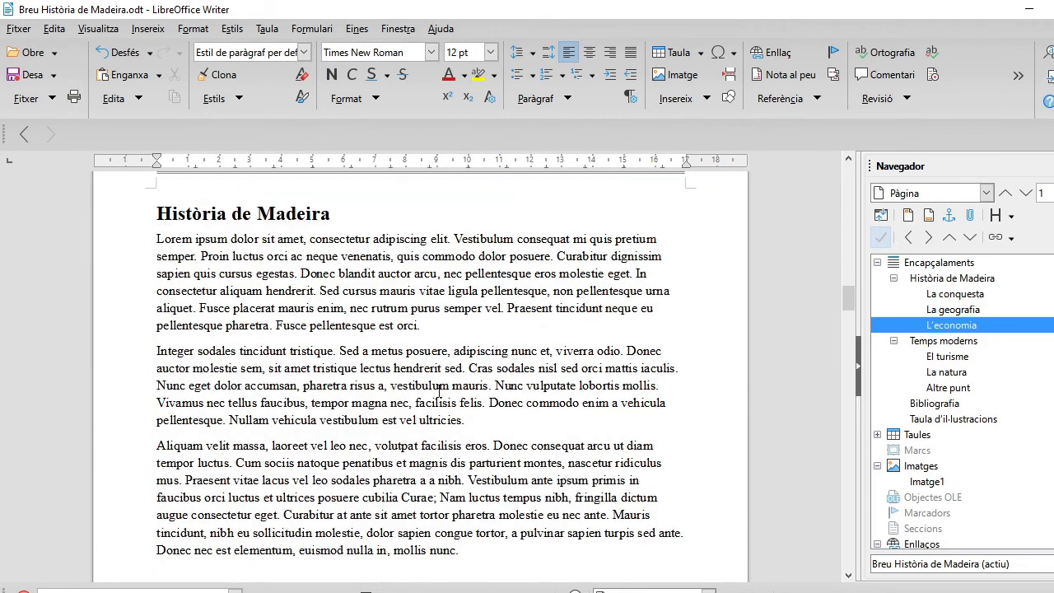
{"action": "left_click", "coordinate": [158, 238]}
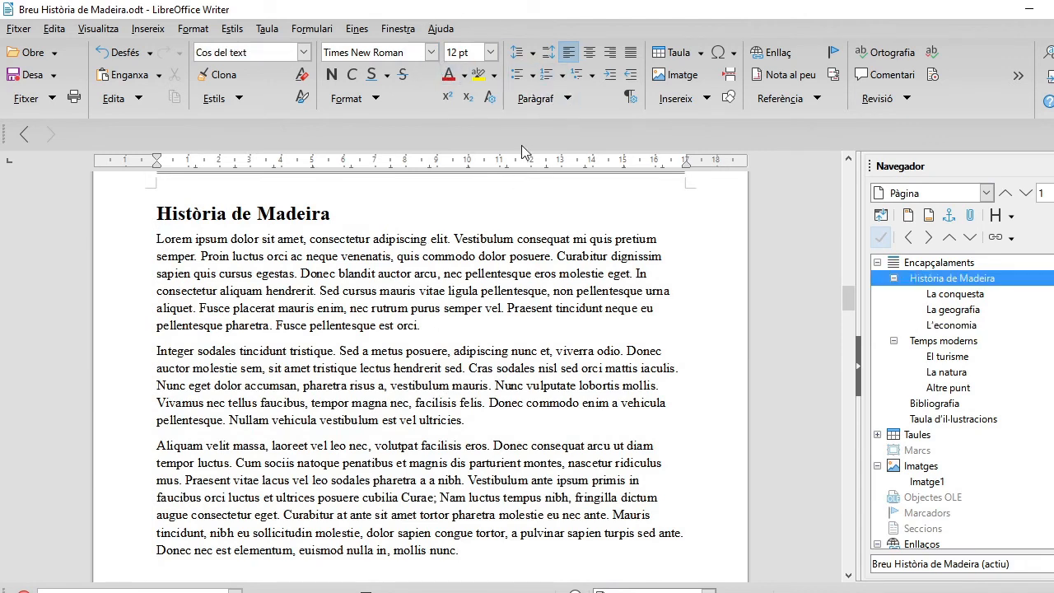
{"action": "key", "text": "Return"}
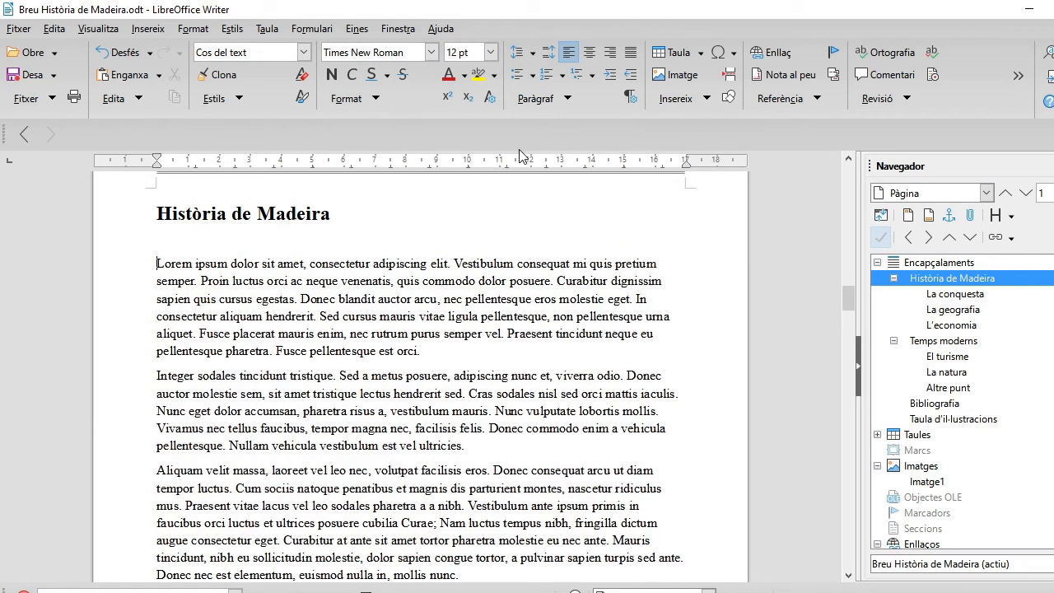
Step: Insert the image "Fuunchal a noite.jpg" below the "Història de Madeira" heading
{"action": "left_click", "coordinate": [138, 33]}
{"action": "left_click", "coordinate": [519, 253]}
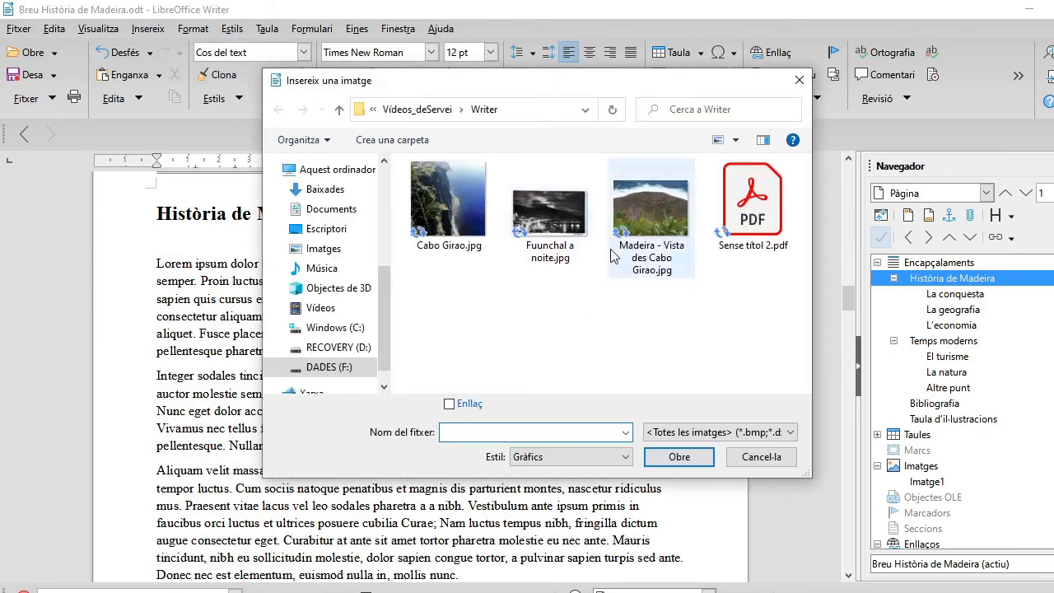
{"action": "left_click", "coordinate": [529, 234]}
{"action": "double_click", "coordinate": [555, 224]}
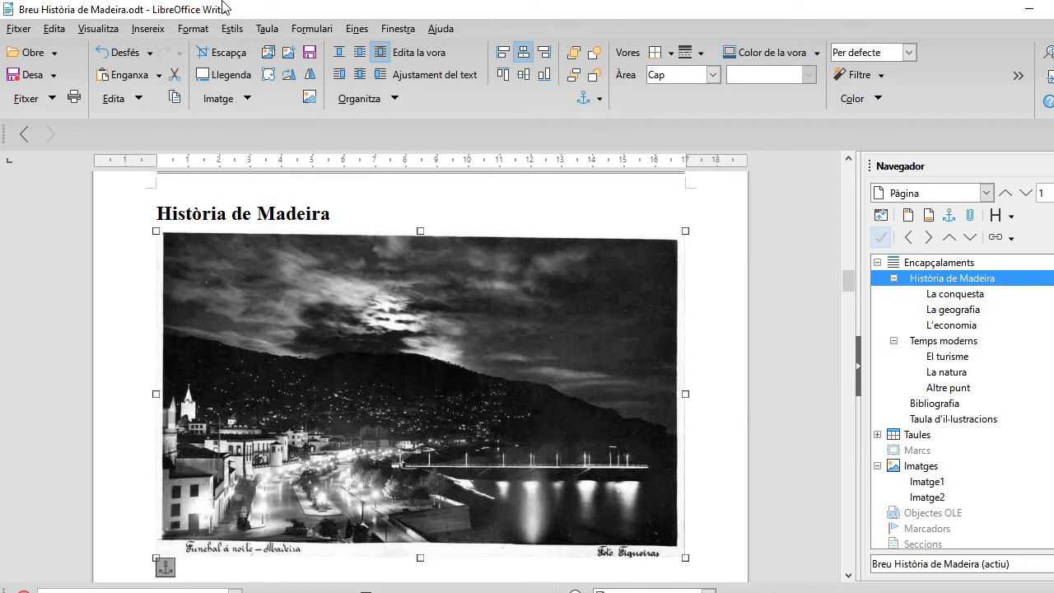
{"action": "left_click", "coordinate": [18, 29]}
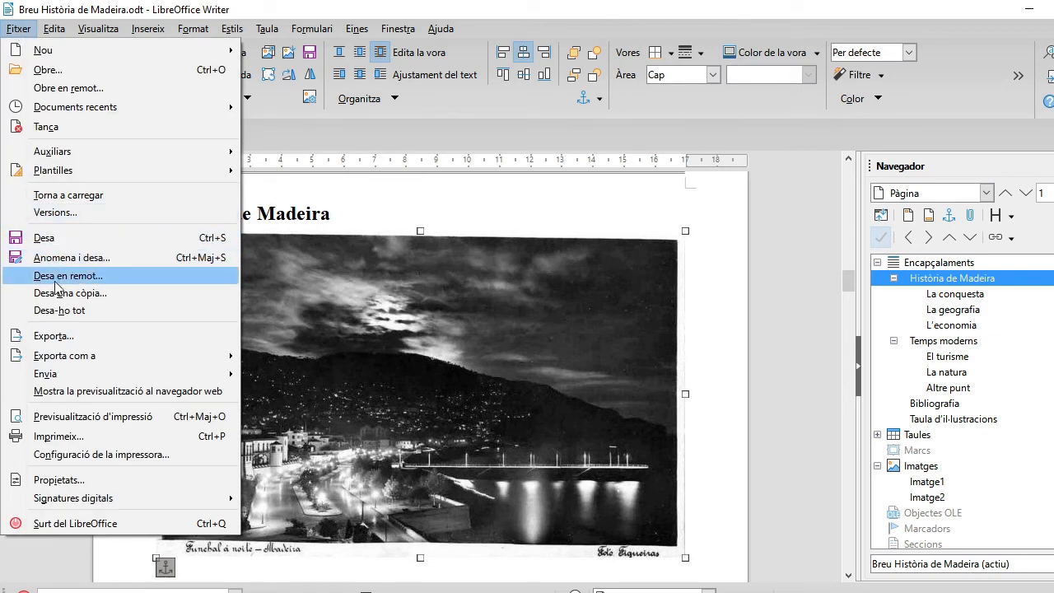
{"action": "mouse_move", "coordinate": [141, 358]}
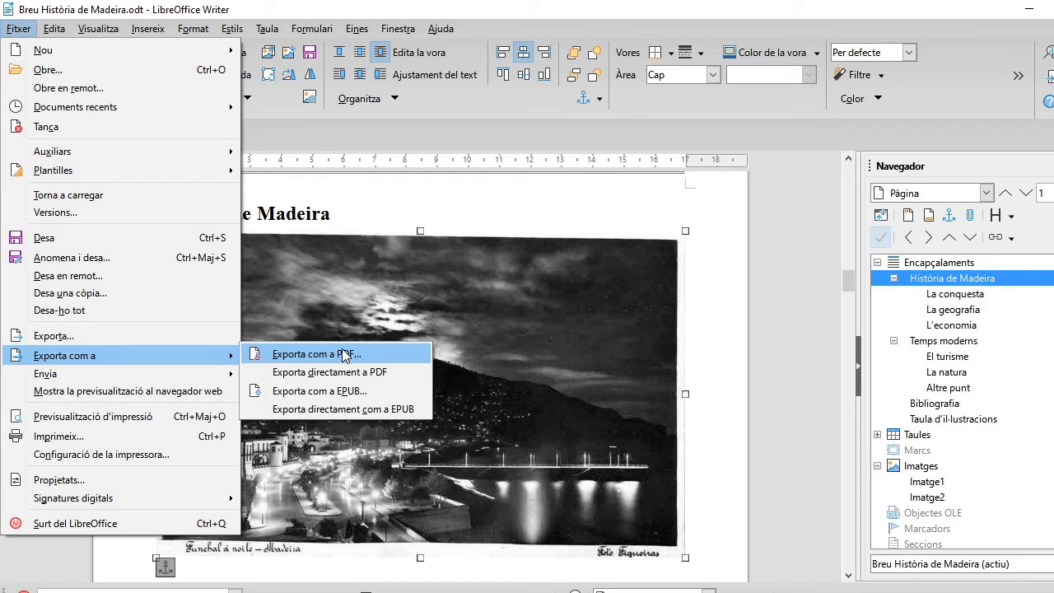
{"action": "left_click", "coordinate": [719, 322]}
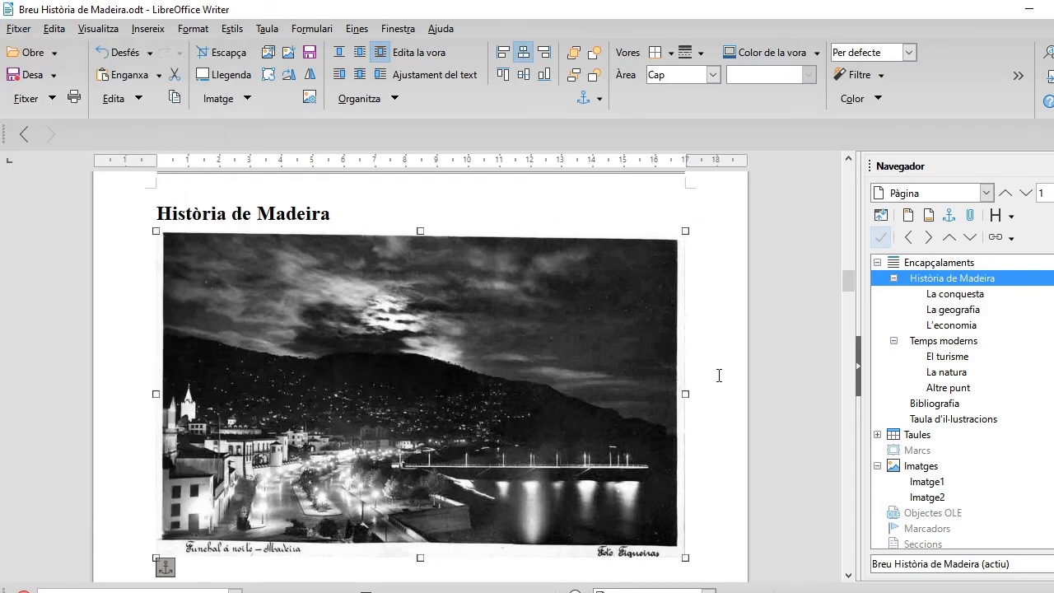
Step: Shrink the night image of Funchal to about 14.7 cm wide and place it at the text's left edge below the "Història de Madeira" heading
{"action": "scroll", "coordinate": [689, 428], "scroll_direction": "down", "scroll_amount": 2}
{"action": "scroll", "coordinate": [690, 429], "scroll_direction": "up", "scroll_amount": 2}
{"action": "left_click_drag", "start_coordinate": [685, 557], "coordinate": [614, 514]}
{"action": "left_click_drag", "start_coordinate": [370, 347], "coordinate": [340, 347]}
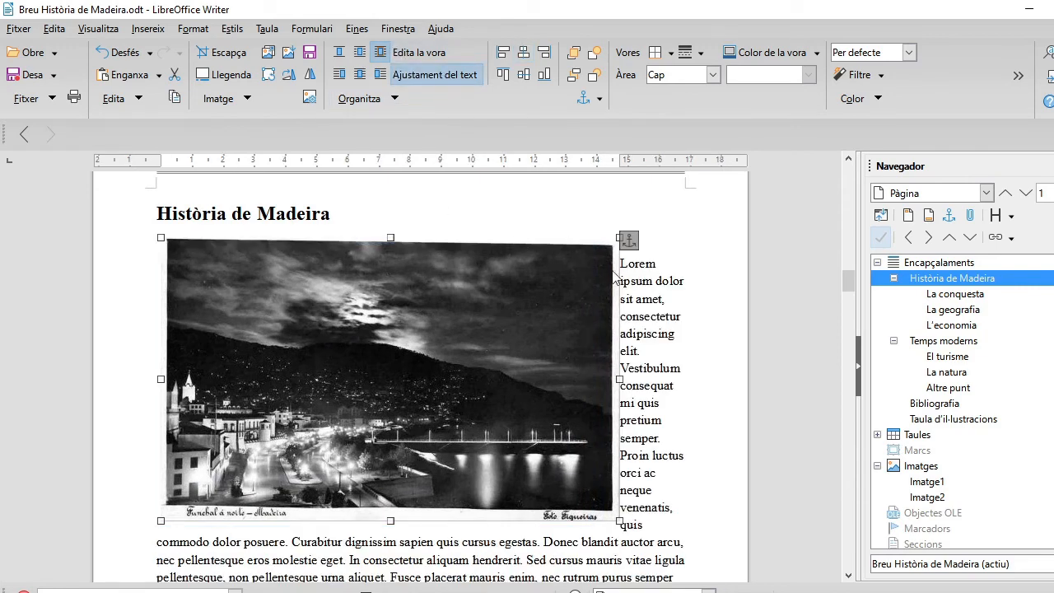
Step: Set the Funchal image's text wrapping to Paral·lel
{"action": "left_click", "coordinate": [442, 74]}
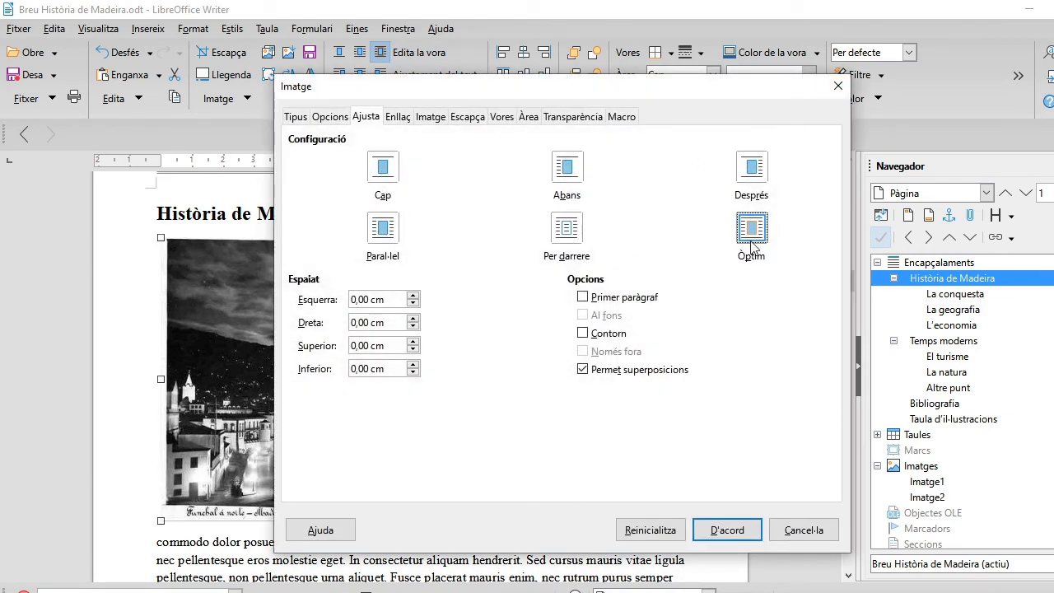
{"action": "left_click", "coordinate": [390, 226]}
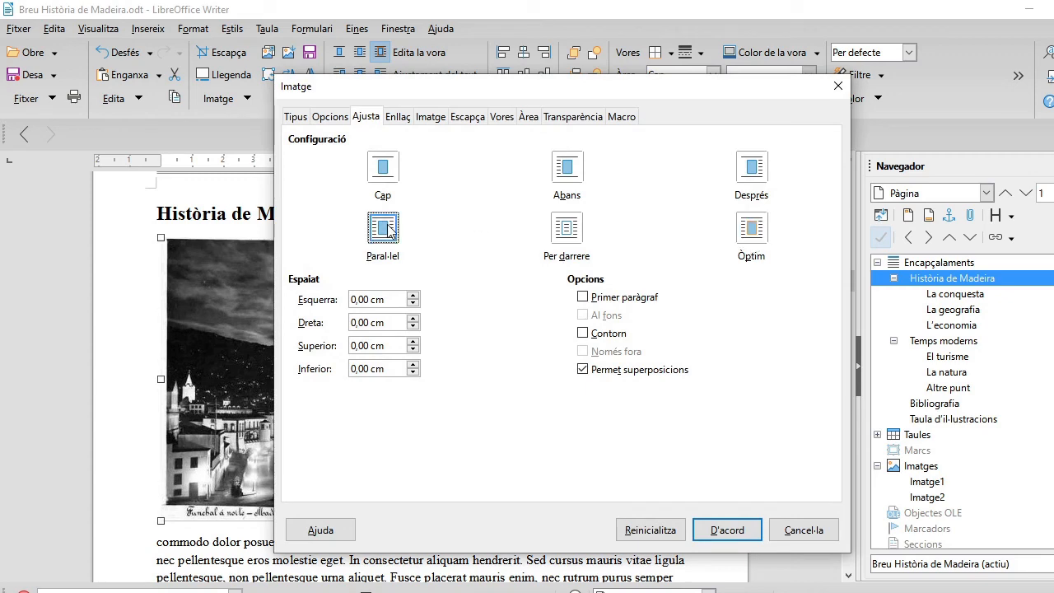
{"action": "left_click", "coordinate": [728, 530]}
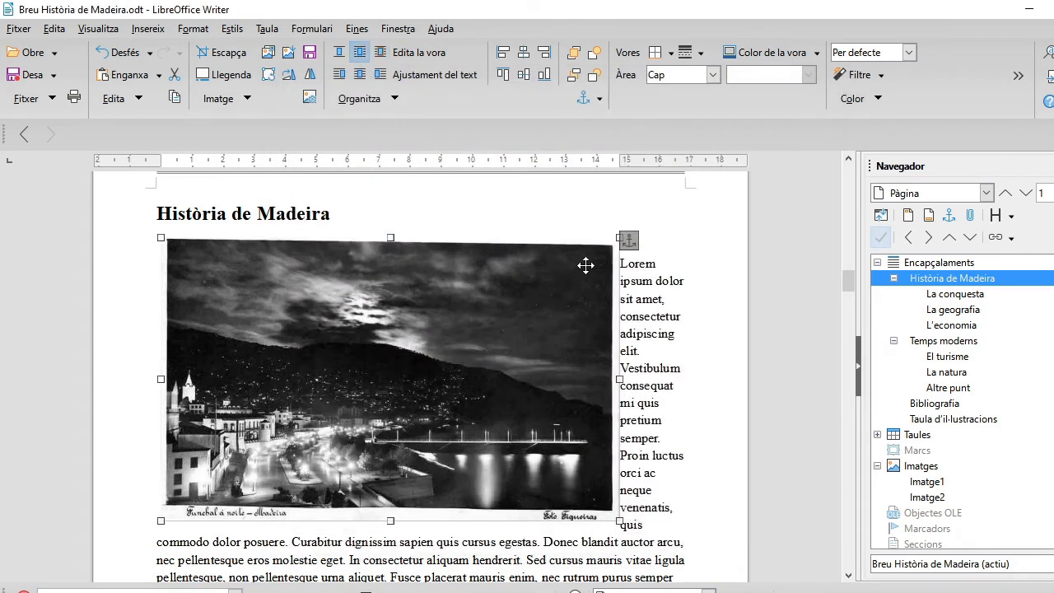
Step: Reduce the Funchal image further to about 11 cm wide, keeping it beside the first paragraph at the left margin
{"action": "left_click_drag", "start_coordinate": [618, 238], "coordinate": [578, 263]}
{"action": "left_click_drag", "start_coordinate": [434, 355], "coordinate": [426, 338]}
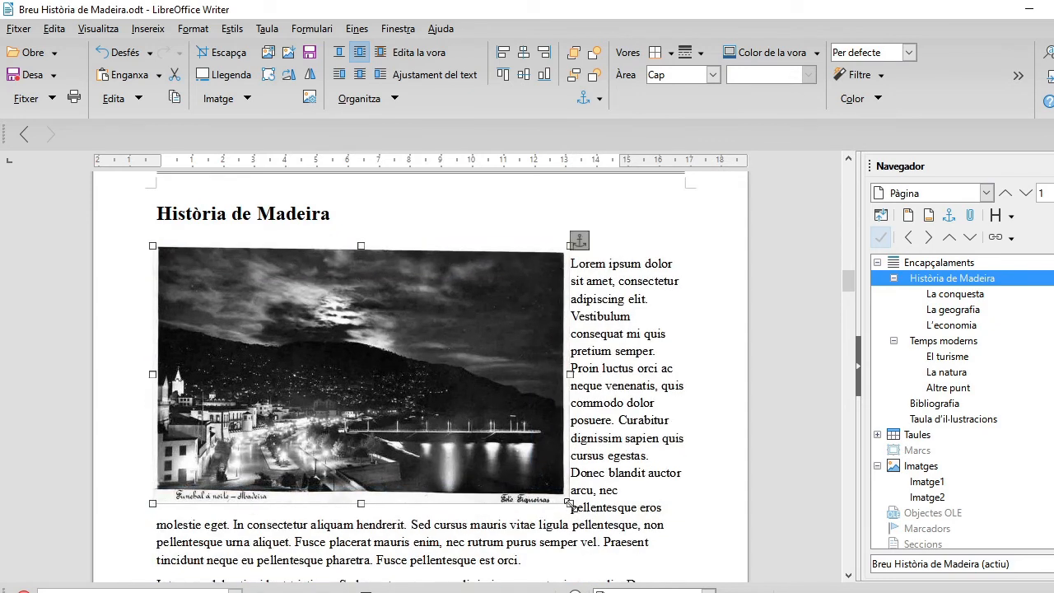
{"action": "left_click_drag", "start_coordinate": [567, 500], "coordinate": [503, 462]}
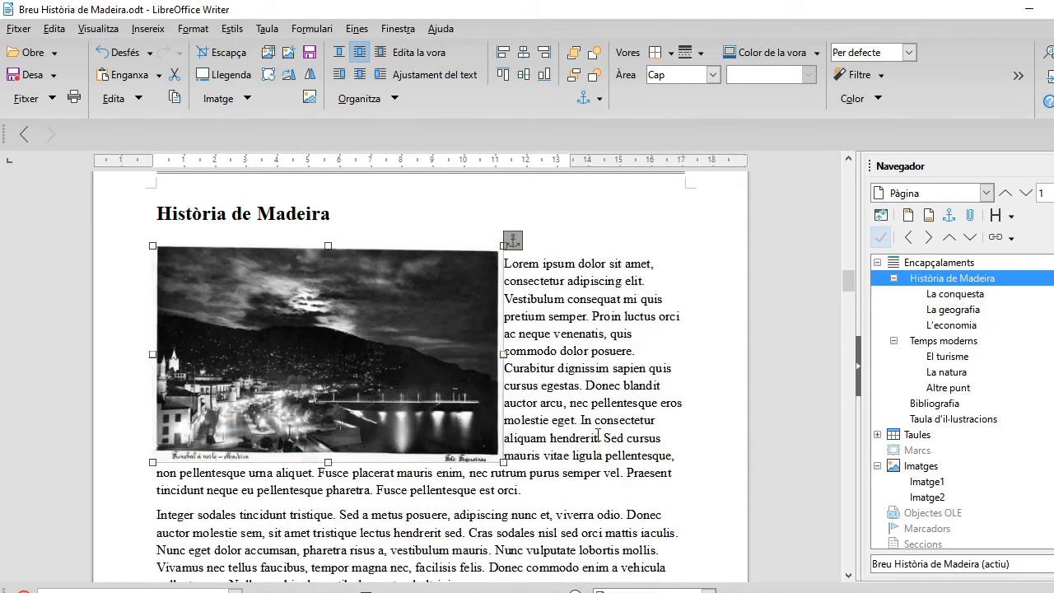
{"action": "left_click_drag", "start_coordinate": [503, 462], "coordinate": [482, 455]}
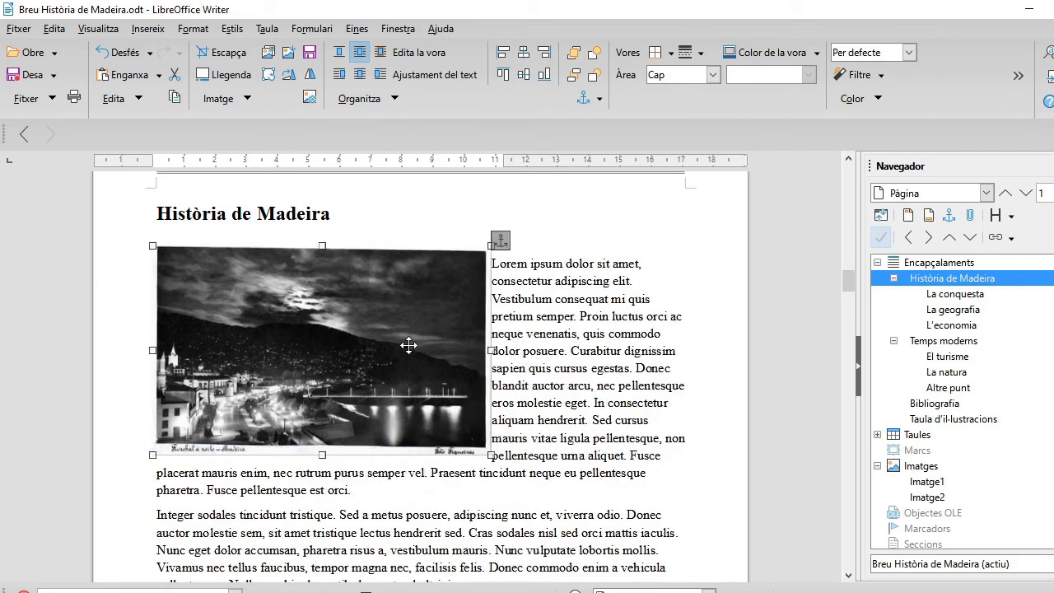
Step: Set the Funchal image's wrap spacing to 0,20 cm on all four sides
{"action": "double_click", "coordinate": [464, 261]}
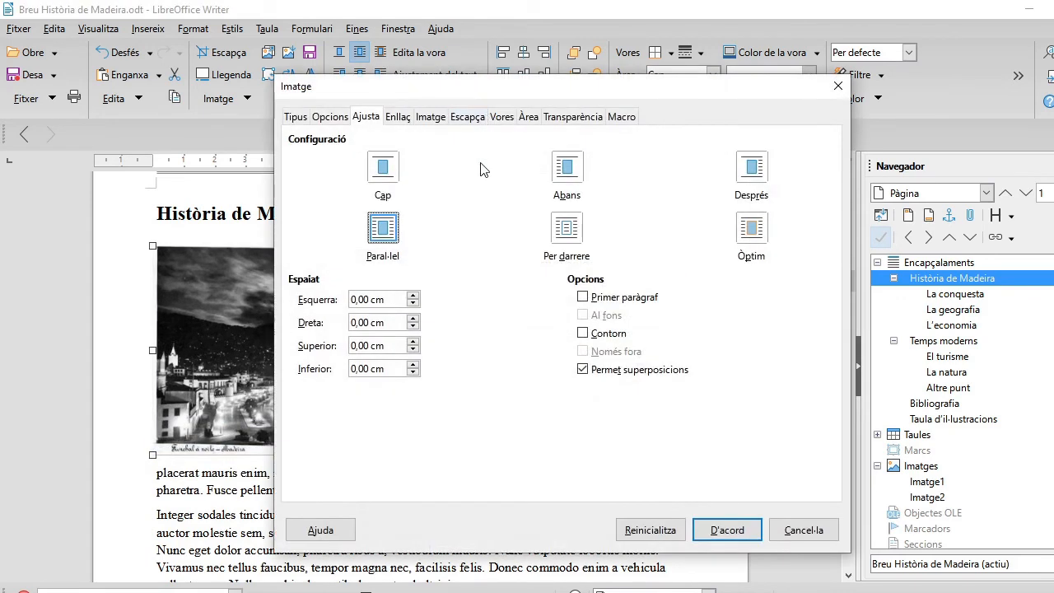
{"action": "left_click", "coordinate": [413, 296]}
{"action": "left_click", "coordinate": [414, 318]}
{"action": "left_click", "coordinate": [413, 318]}
{"action": "left_click", "coordinate": [411, 342]}
{"action": "left_click", "coordinate": [412, 342]}
{"action": "left_click", "coordinate": [413, 365]}
{"action": "left_click", "coordinate": [413, 296]}
{"action": "left_click", "coordinate": [728, 530]}
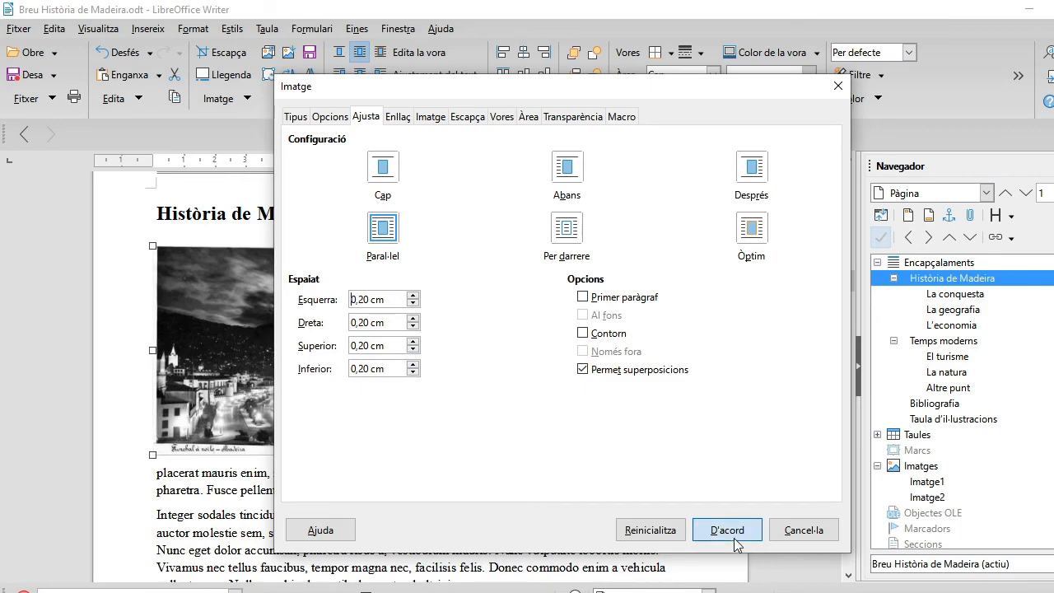
{"action": "left_click", "coordinate": [639, 503]}
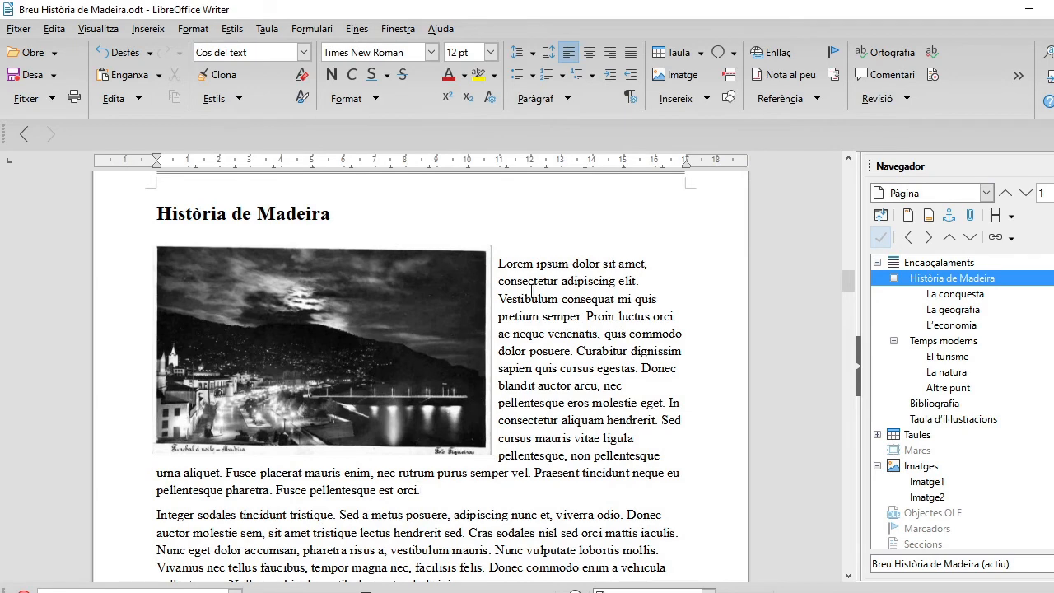
Step: Increase the Funchal image's wrap spacing to 0,30 cm left, top and bottom, and 0,40 cm on the right
{"action": "left_click", "coordinate": [390, 293]}
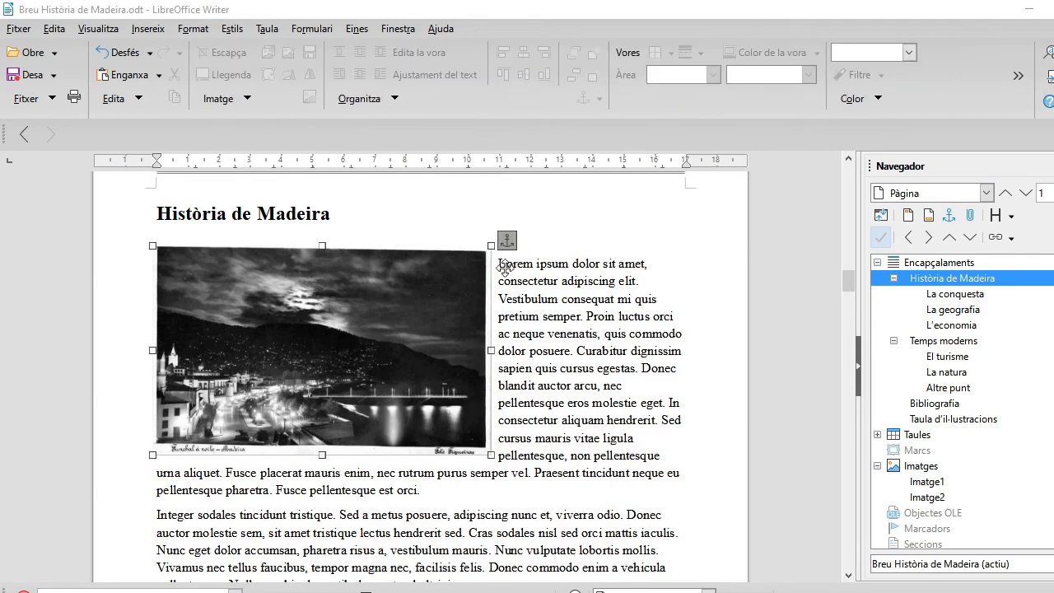
{"action": "double_click", "coordinate": [503, 267]}
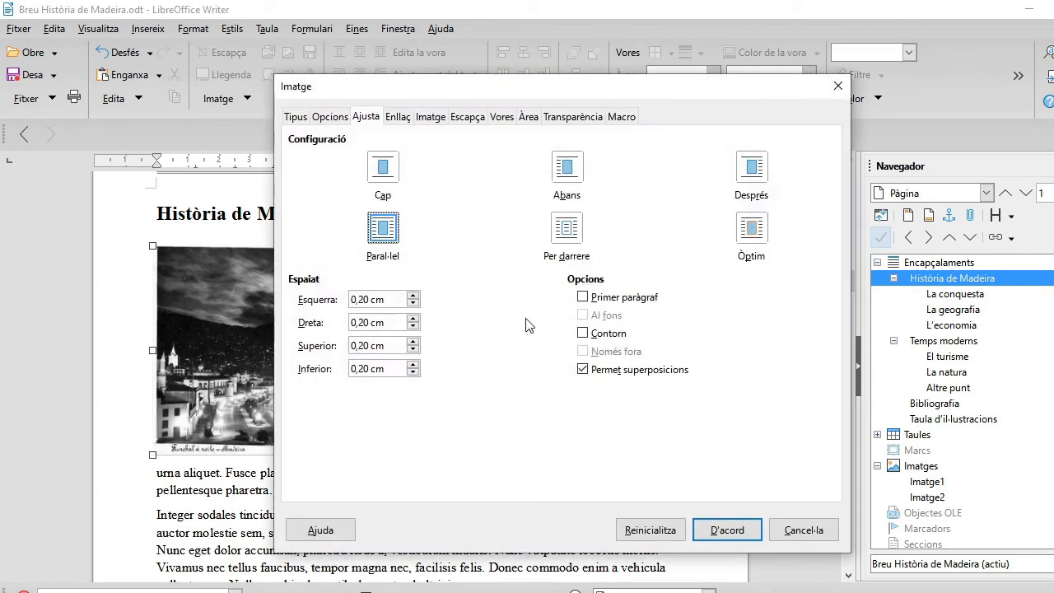
{"action": "left_click", "coordinate": [412, 295]}
{"action": "left_click", "coordinate": [413, 320]}
{"action": "left_click", "coordinate": [413, 325]}
{"action": "left_click", "coordinate": [413, 341]}
{"action": "left_click", "coordinate": [414, 341]}
{"action": "left_click", "coordinate": [412, 364]}
{"action": "left_click", "coordinate": [412, 363]}
{"action": "left_click", "coordinate": [413, 372]}
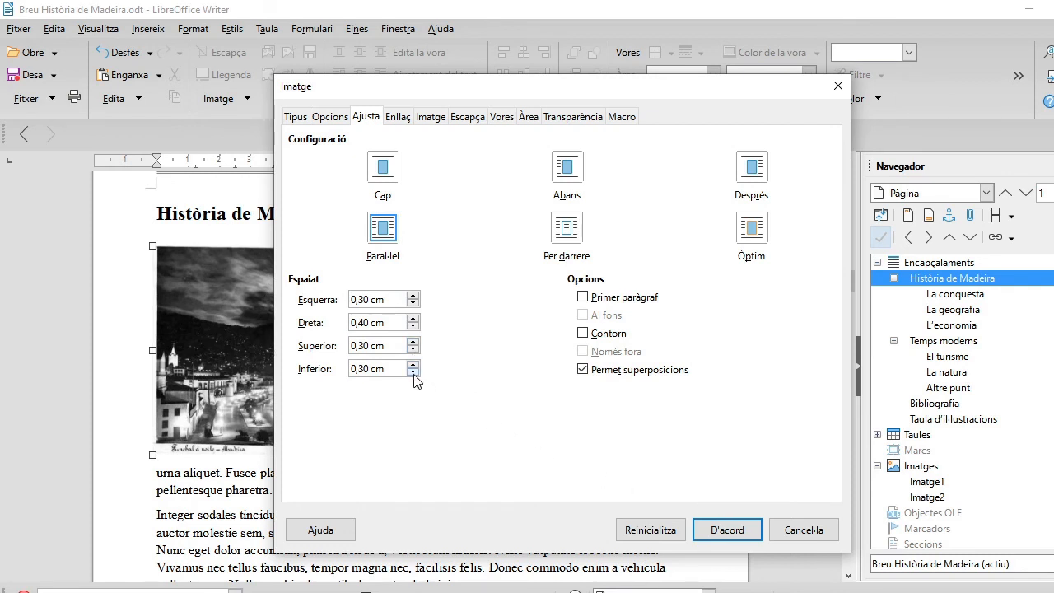
{"action": "left_click", "coordinate": [738, 528]}
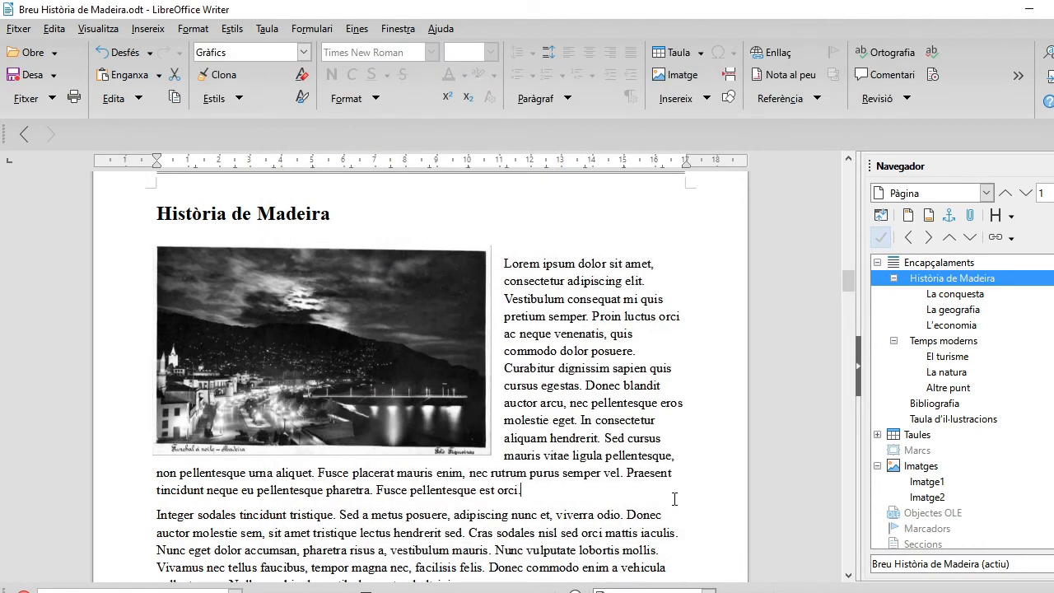
Step: Remove the page break before "La geografia" so the heading follows the last paragraph of "La conquesta"
{"action": "scroll", "coordinate": [727, 486], "scroll_direction": "down", "scroll_amount": 1}
{"action": "scroll", "coordinate": [727, 487], "scroll_direction": "down", "scroll_amount": 15}
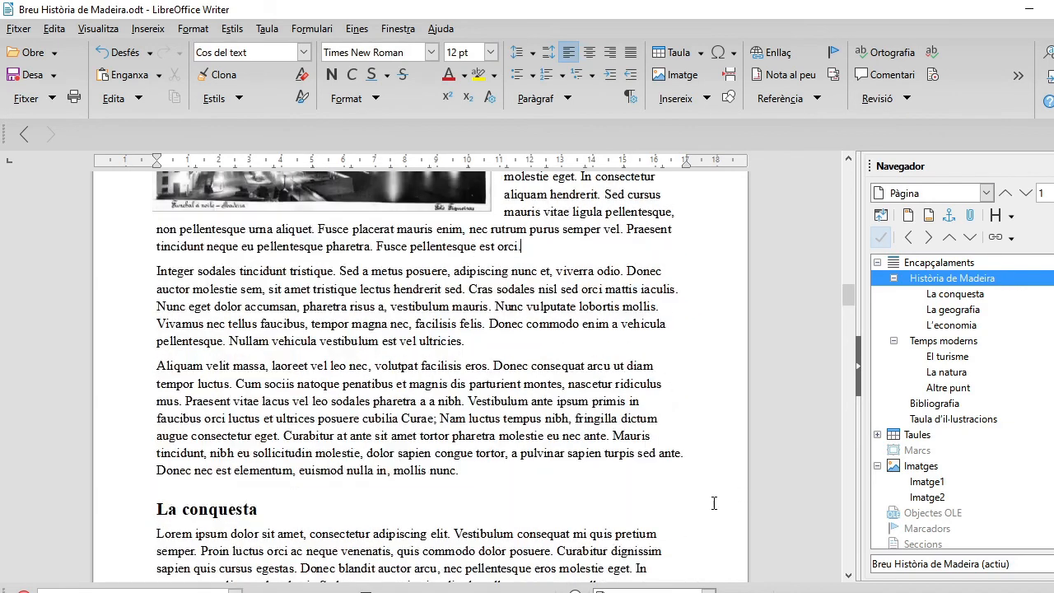
{"action": "scroll", "coordinate": [680, 500], "scroll_direction": "down", "scroll_amount": 20}
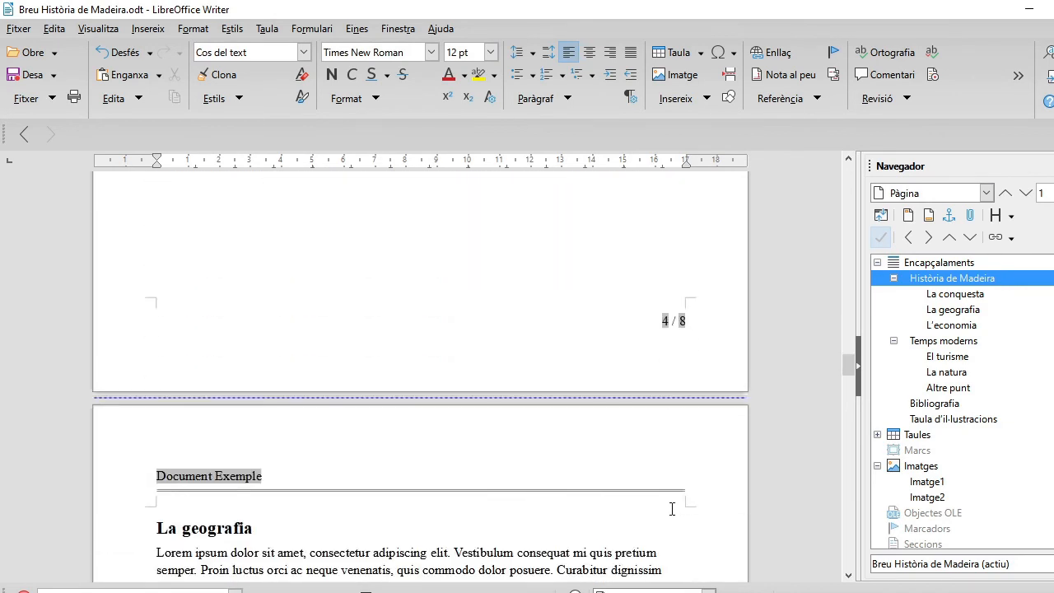
{"action": "scroll", "coordinate": [668, 500], "scroll_direction": "down", "scroll_amount": 4}
{"action": "scroll", "coordinate": [667, 500], "scroll_direction": "up", "scroll_amount": 12}
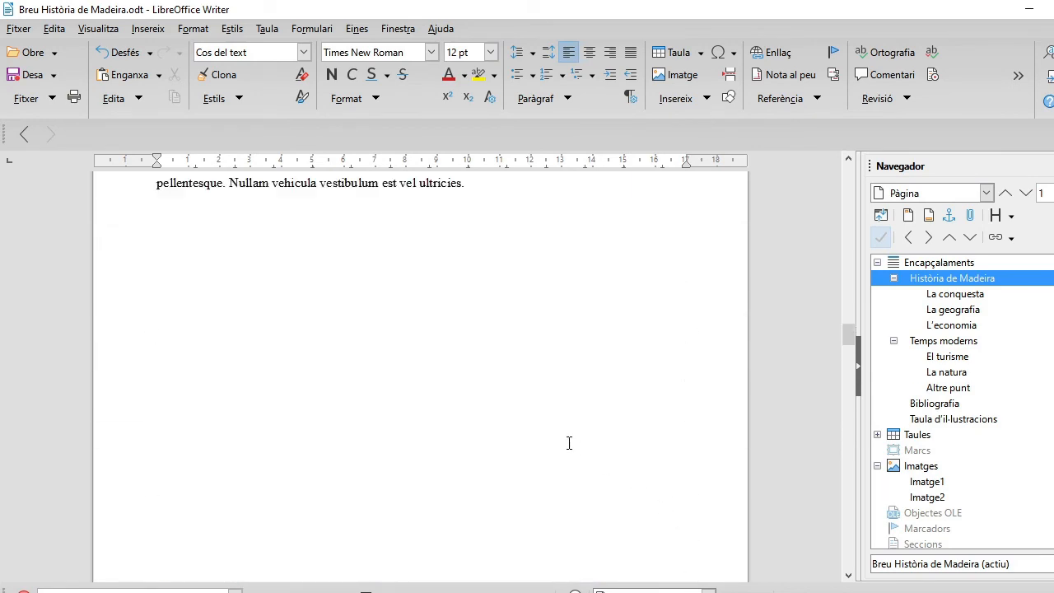
{"action": "scroll", "coordinate": [569, 443], "scroll_direction": "up", "scroll_amount": 3}
{"action": "scroll", "coordinate": [638, 345], "scroll_direction": "up", "scroll_amount": 8}
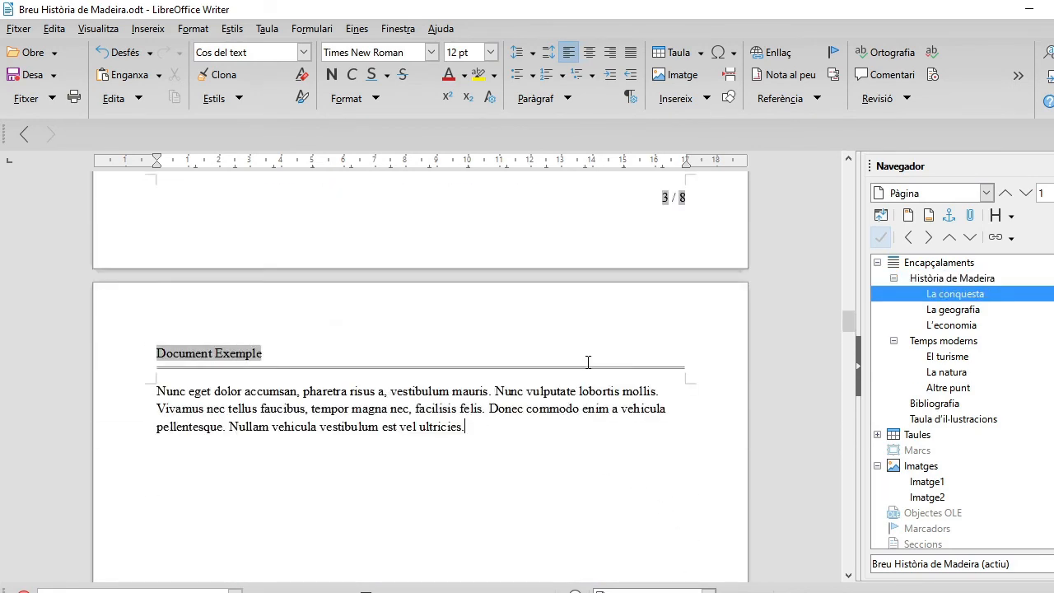
{"action": "scroll", "coordinate": [600, 377], "scroll_direction": "down", "scroll_amount": 8}
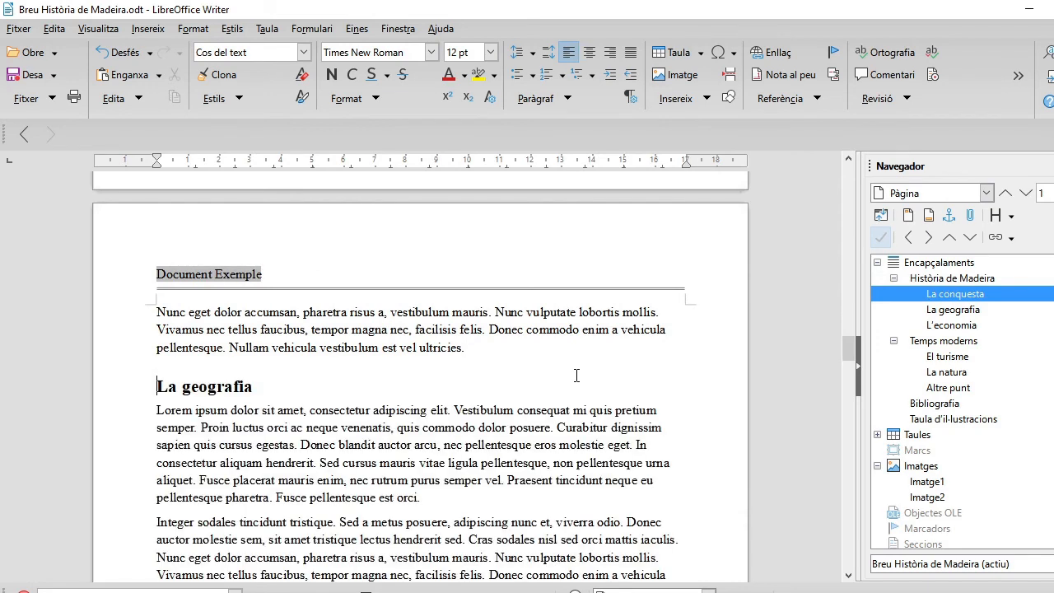
Step: Insert the picture of coastal terraced fields on a new line after the first paragraph of "La geografia"
{"action": "left_click", "coordinate": [438, 500]}
{"action": "key", "text": "Return"}
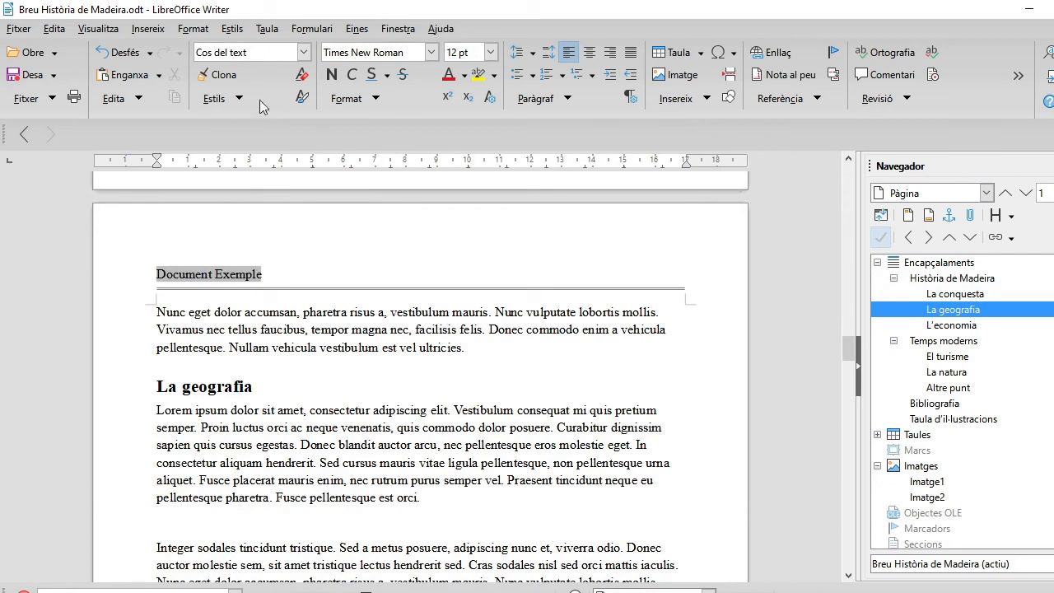
{"action": "left_click", "coordinate": [143, 31]}
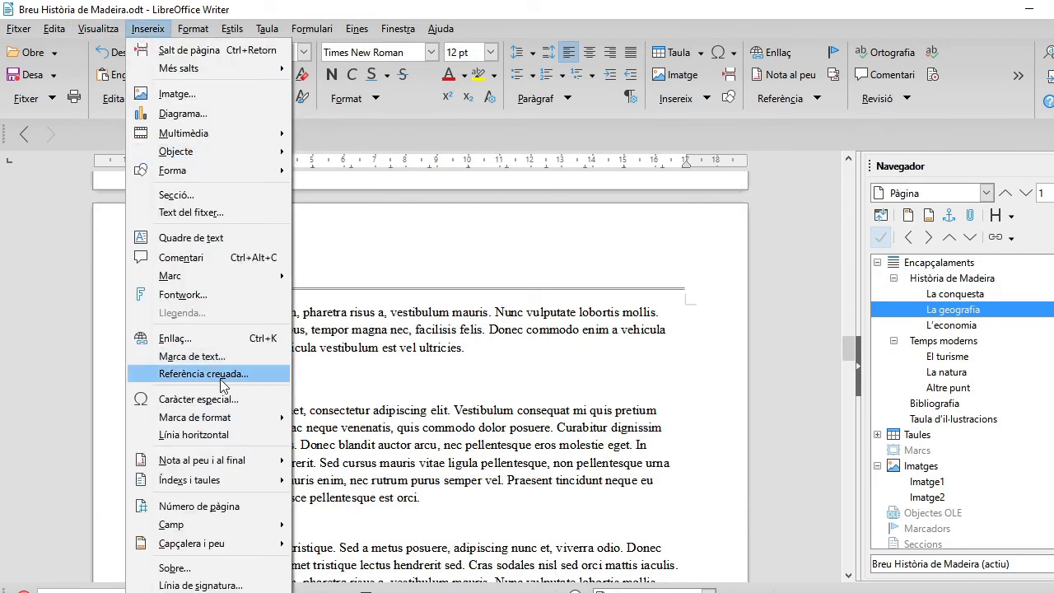
{"action": "left_click", "coordinate": [177, 94]}
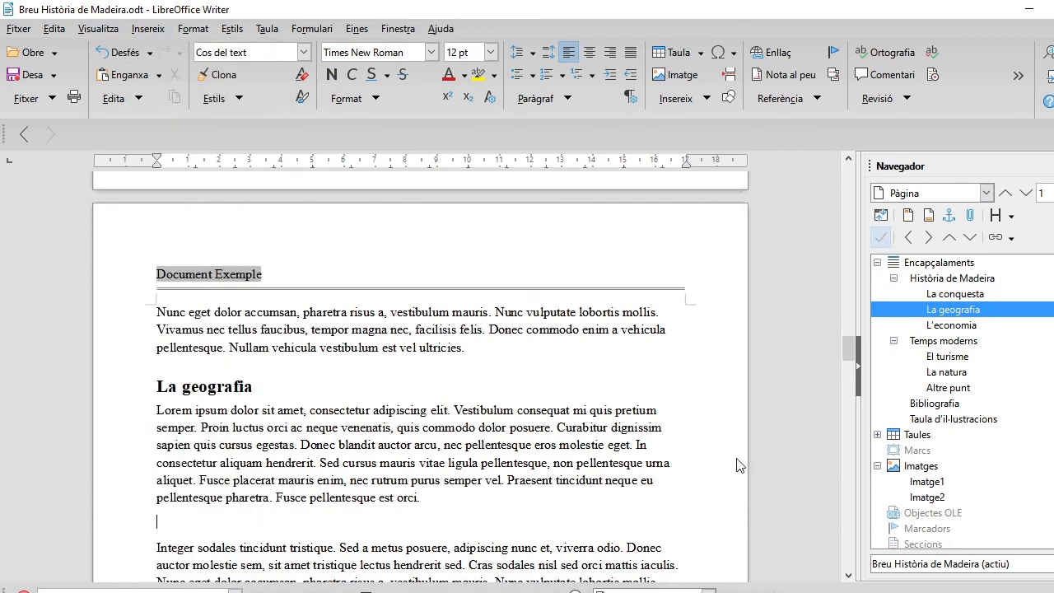
{"action": "double_click", "coordinate": [650, 210]}
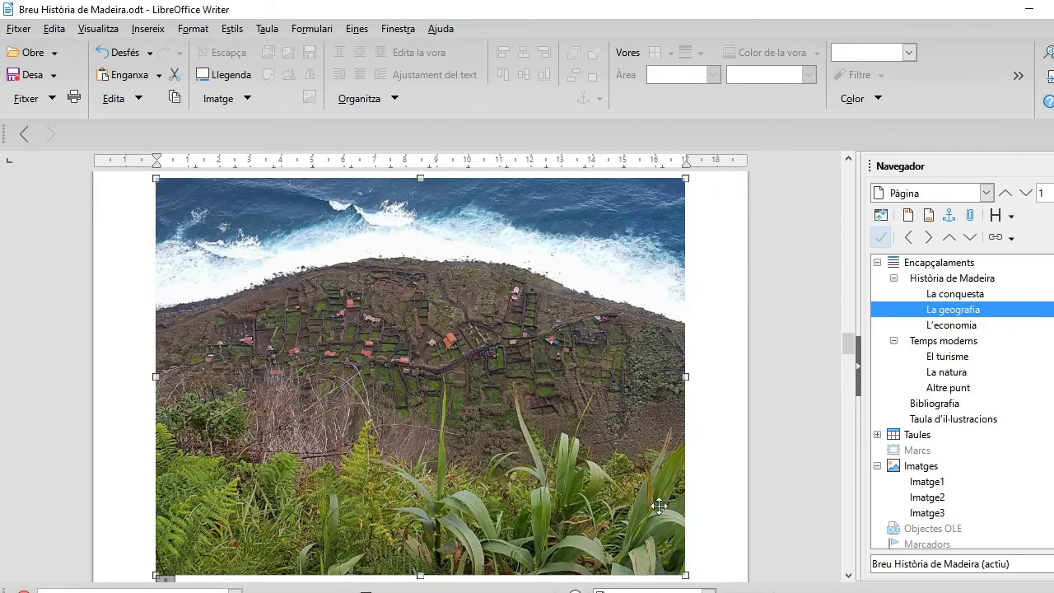
Step: Turn off text wrapping for the coastal fields image and shrink it to about 14.3 cm wide
{"action": "left_click", "coordinate": [339, 52]}
{"action": "left_click_drag", "start_coordinate": [686, 574], "coordinate": [602, 513]}
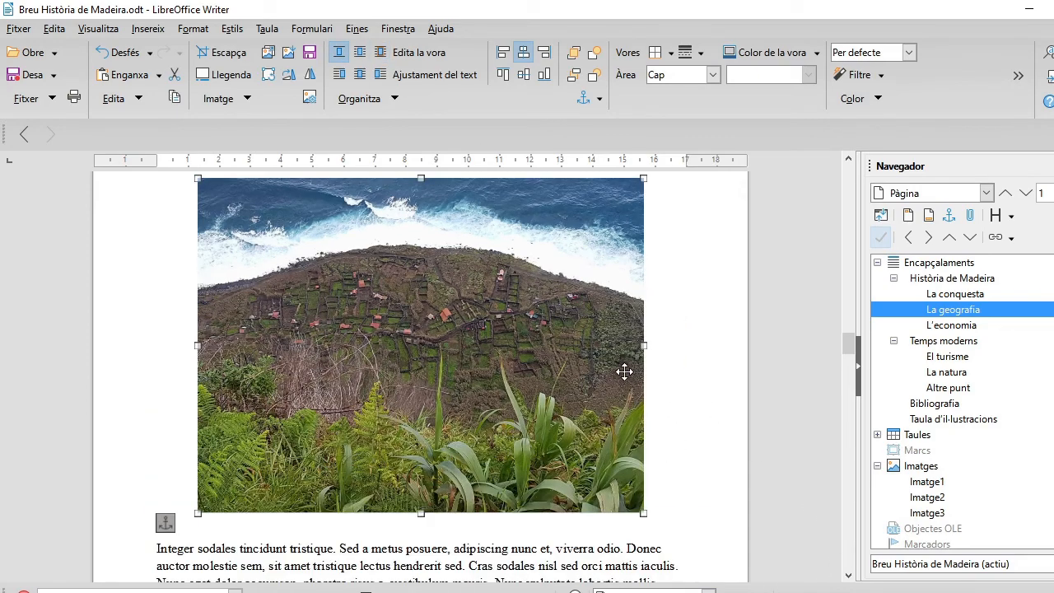
{"action": "scroll", "coordinate": [621, 370], "scroll_direction": "up", "scroll_amount": 5}
{"action": "scroll", "coordinate": [608, 401], "scroll_direction": "down", "scroll_amount": 8}
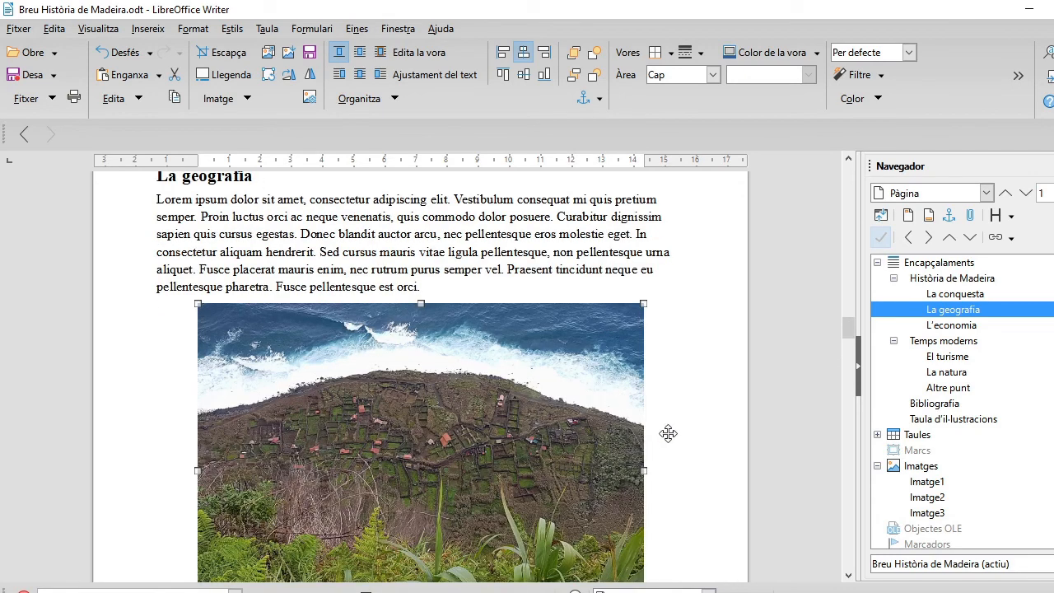
{"action": "left_click", "coordinate": [706, 499]}
Step: Try a first-line indent with justified alignment on the first paragraph of "L'economia", and undo the formatting
{"action": "scroll", "coordinate": [599, 497], "scroll_direction": "down", "scroll_amount": 7}
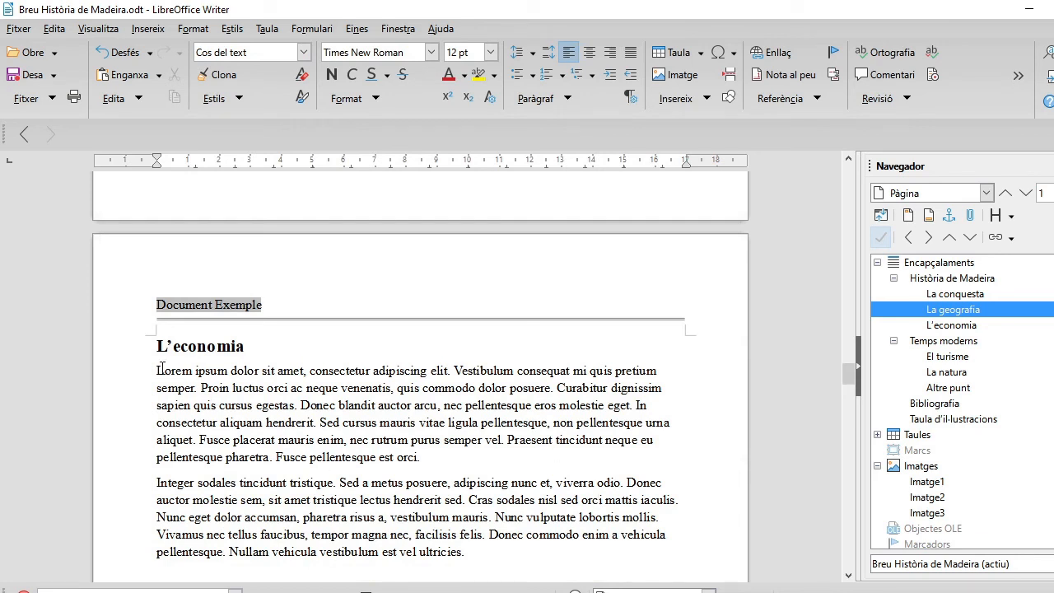
{"action": "left_click_drag", "start_coordinate": [169, 387], "coordinate": [465, 451]}
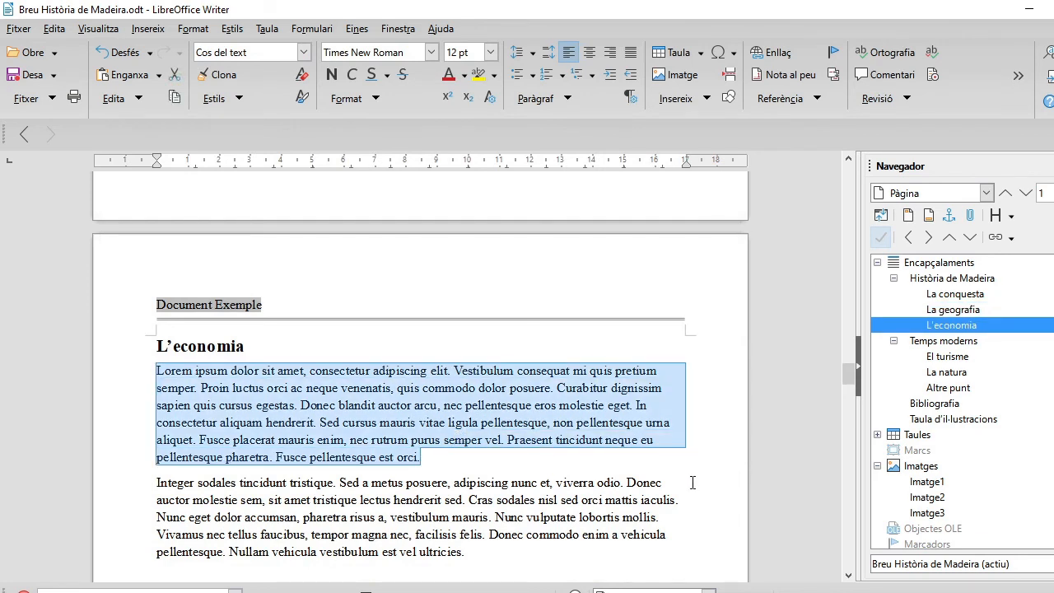
{"action": "left_click", "coordinate": [567, 98]}
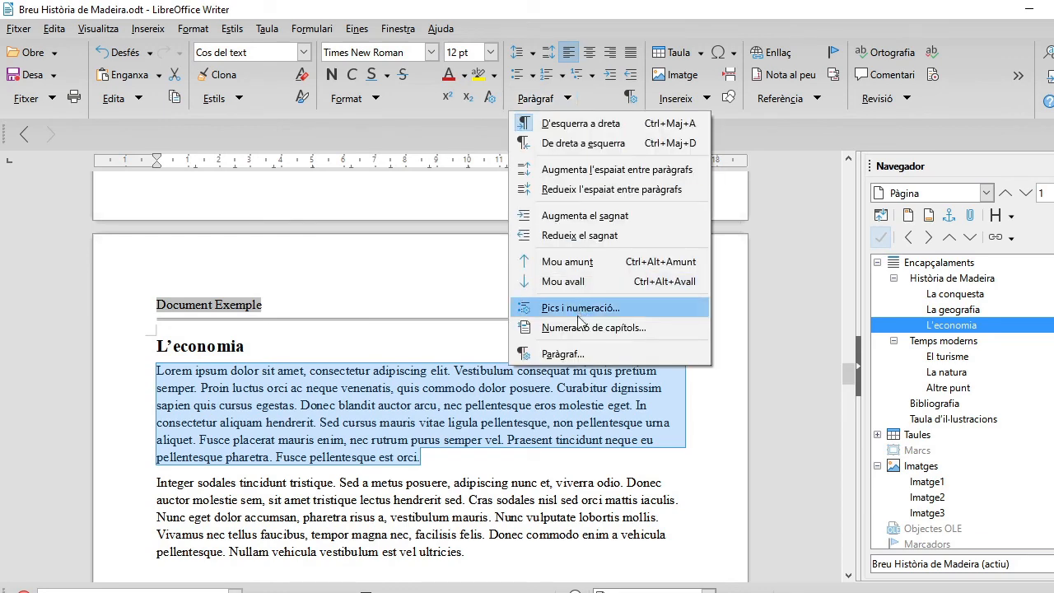
{"action": "left_click", "coordinate": [583, 354]}
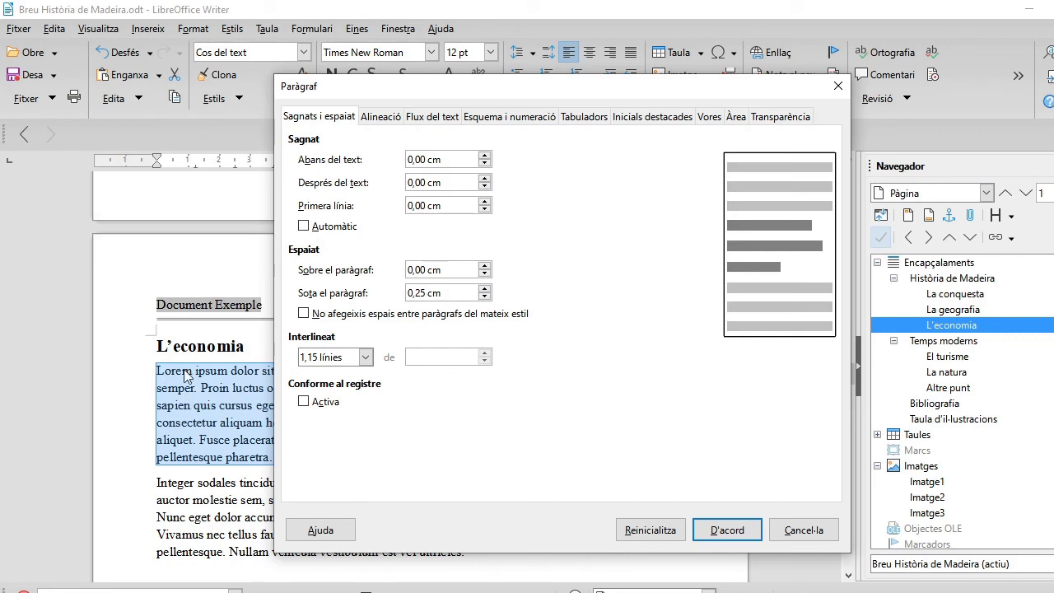
{"action": "left_click", "coordinate": [485, 201]}
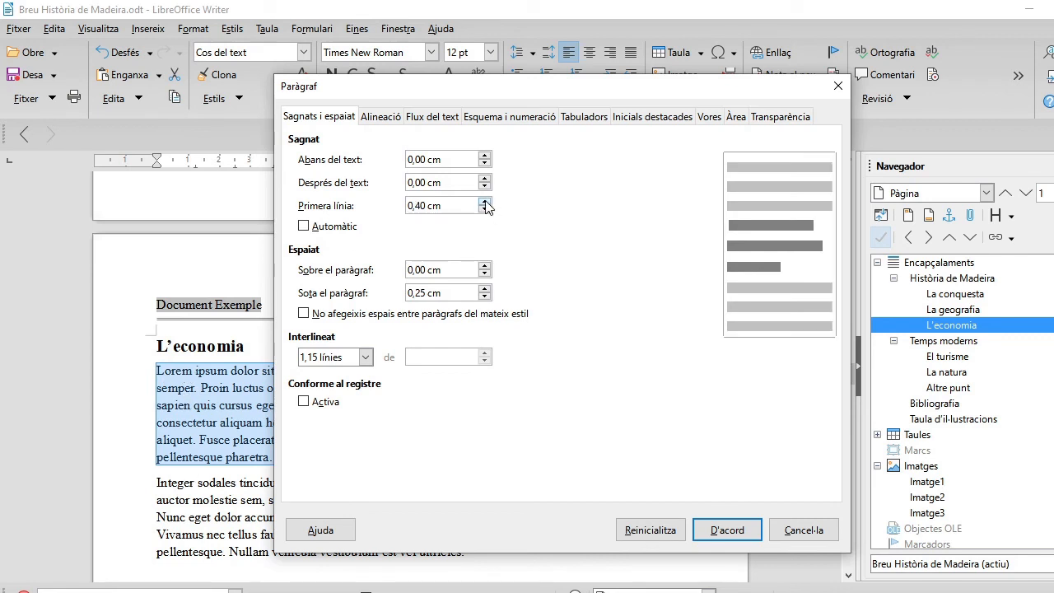
{"action": "left_click", "coordinate": [485, 202]}
{"action": "left_click", "coordinate": [383, 118]}
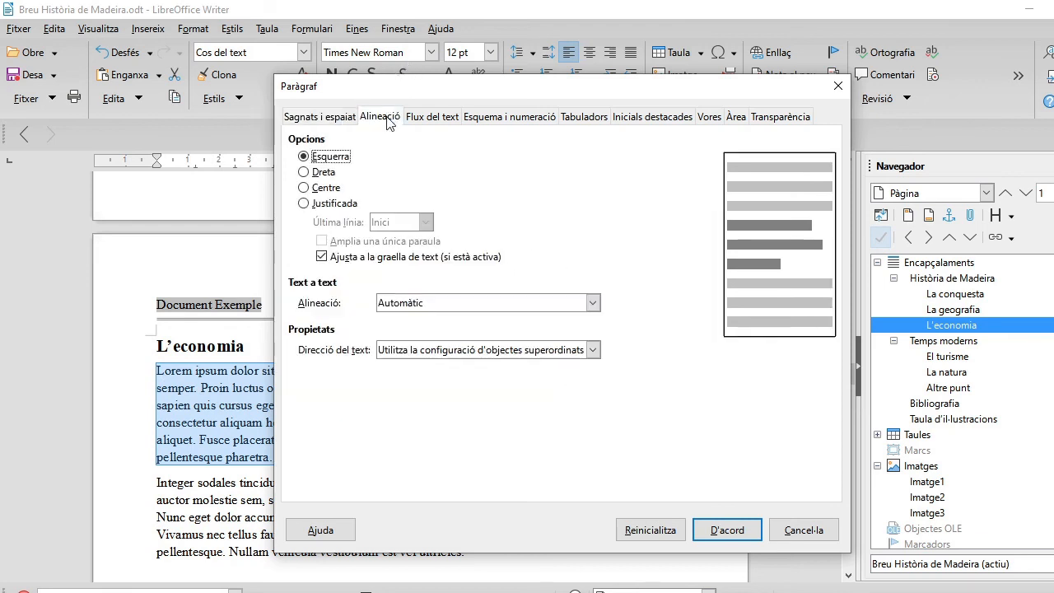
{"action": "left_click", "coordinate": [327, 206]}
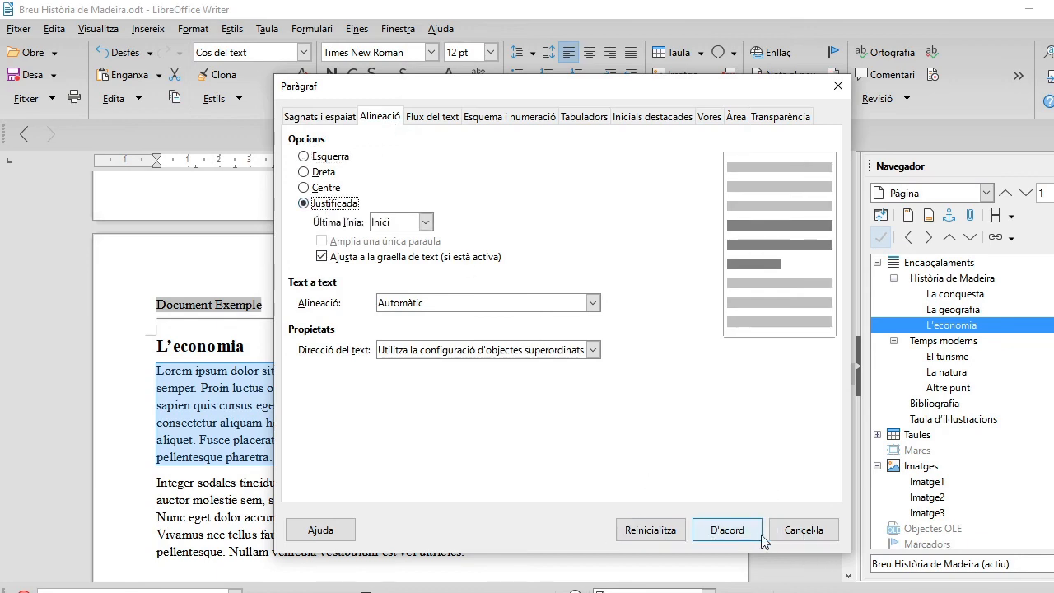
{"action": "left_click", "coordinate": [727, 530]}
{"action": "left_click", "coordinate": [640, 497]}
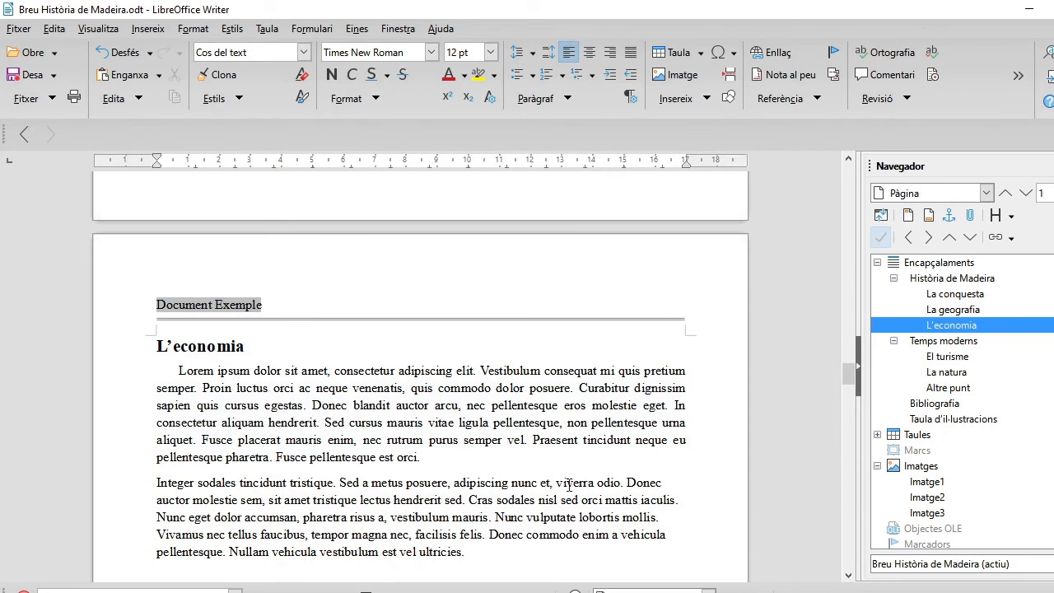
{"action": "key", "text": "ctrl+z"}
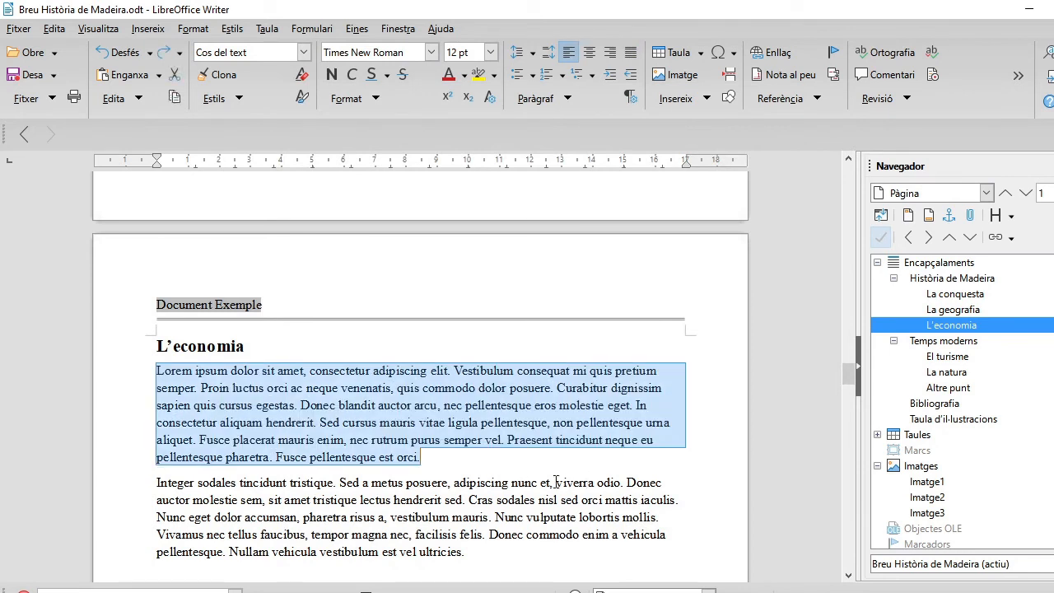
{"action": "left_click", "coordinate": [580, 482]}
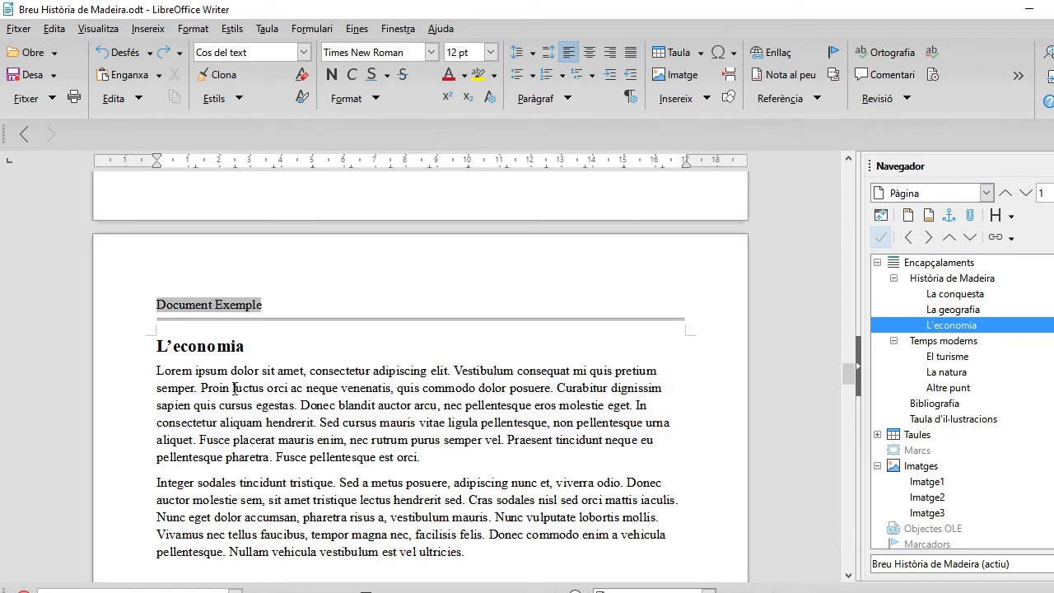
Step: Try justified alignment alone on the first paragraph of "L'economia", and return it to left alignment
{"action": "left_click_drag", "start_coordinate": [164, 373], "coordinate": [446, 455]}
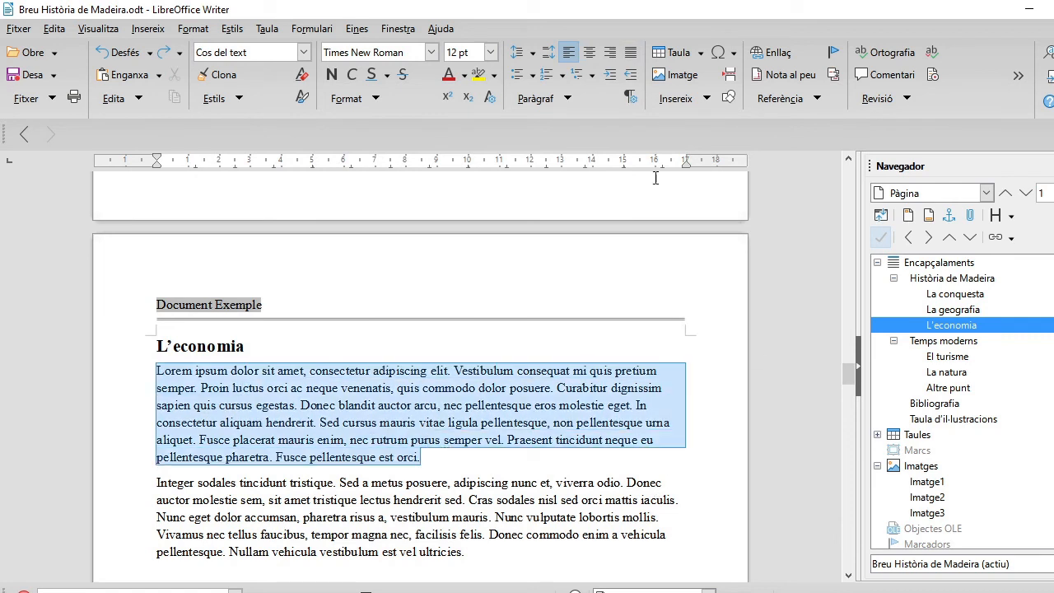
{"action": "left_click", "coordinate": [630, 54]}
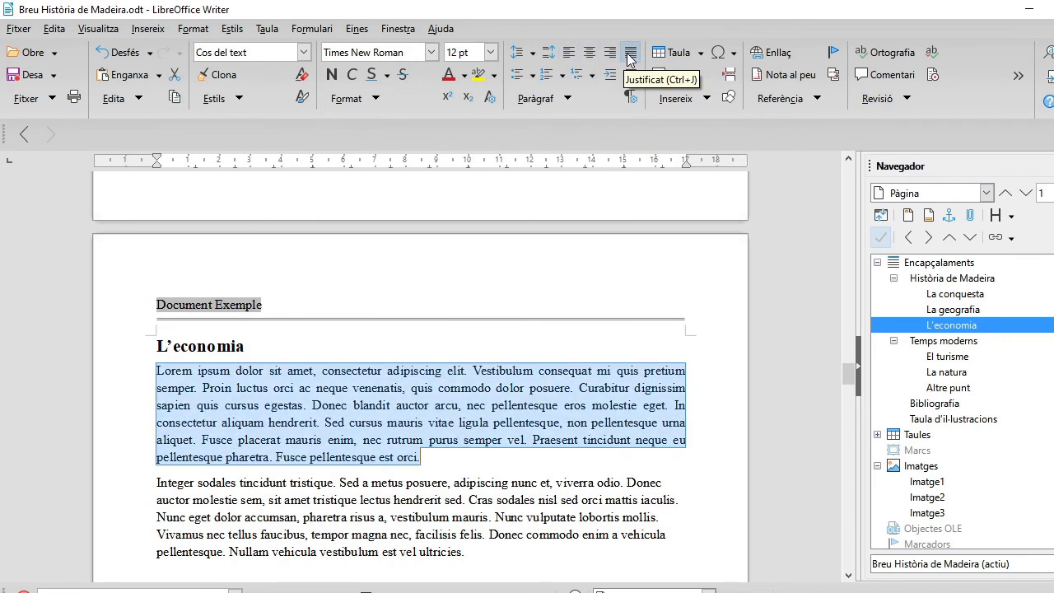
{"action": "left_click", "coordinate": [568, 52]}
{"action": "left_click", "coordinate": [547, 458]}
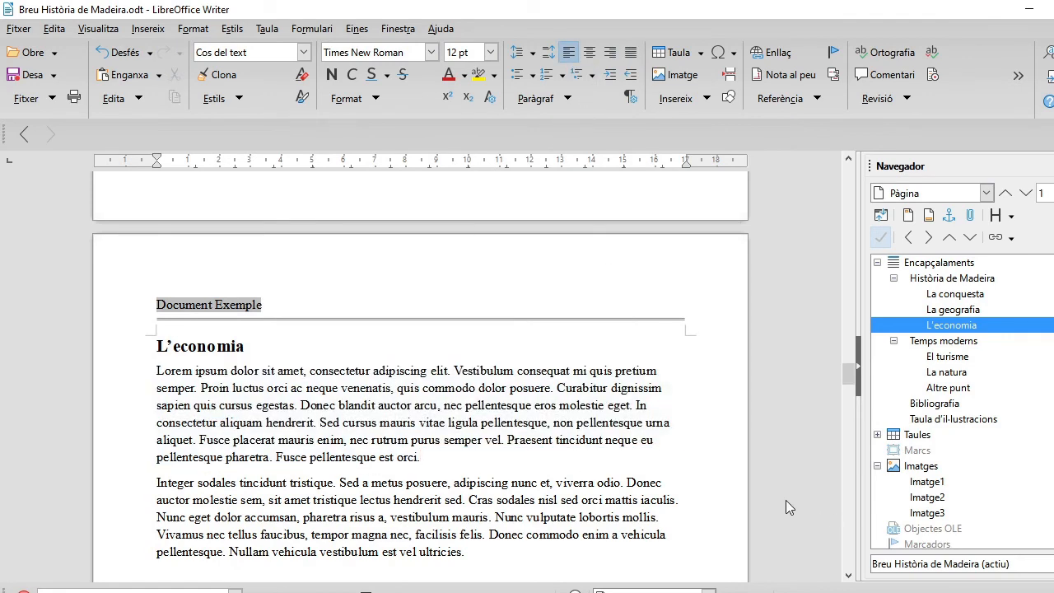
Step: Update the "Índex de continguts" table of contents near the start of the document and save the file
{"action": "scroll", "coordinate": [783, 503], "scroll_direction": "down", "scroll_amount": 4}
{"action": "scroll", "coordinate": [579, 426], "scroll_direction": "up", "scroll_amount": 7}
{"action": "scroll", "coordinate": [484, 400], "scroll_direction": "up", "scroll_amount": 2}
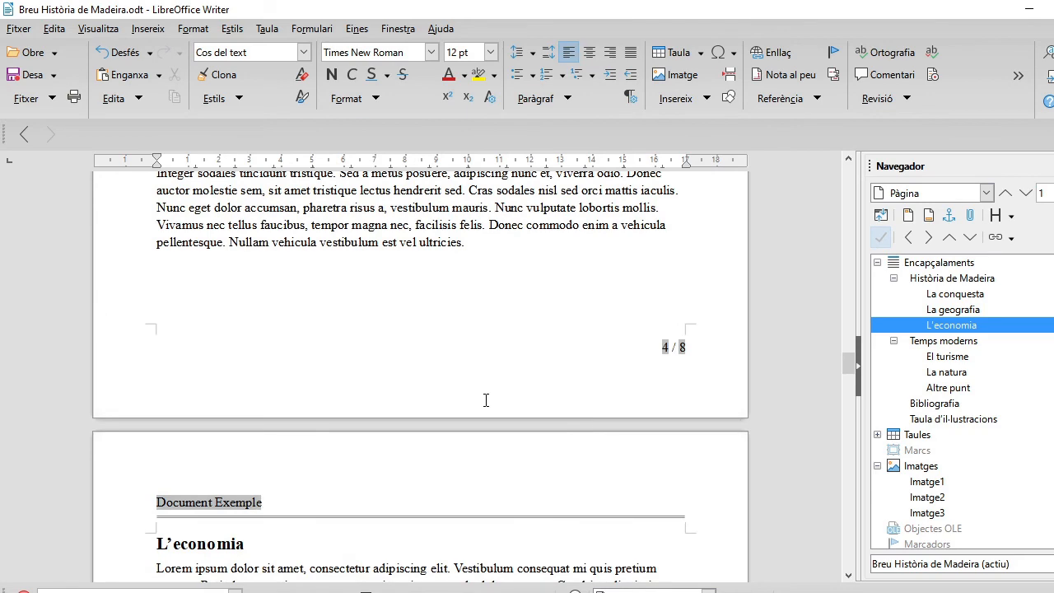
{"action": "key", "text": "ctrl+Home"}
{"action": "scroll", "coordinate": [766, 364], "scroll_direction": "down", "scroll_amount": 15}
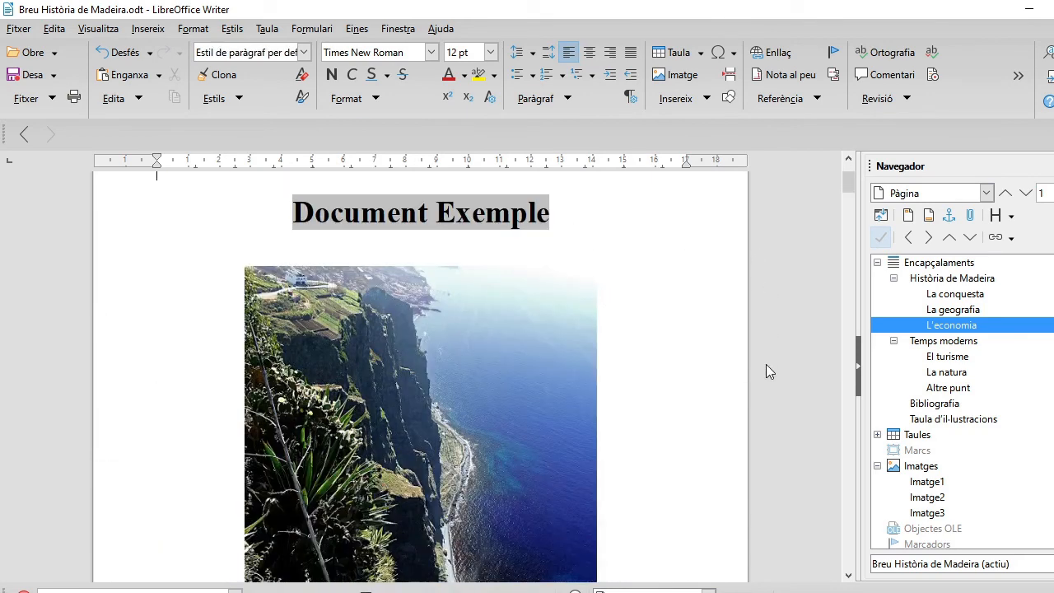
{"action": "scroll", "coordinate": [757, 374], "scroll_direction": "up", "scroll_amount": 2}
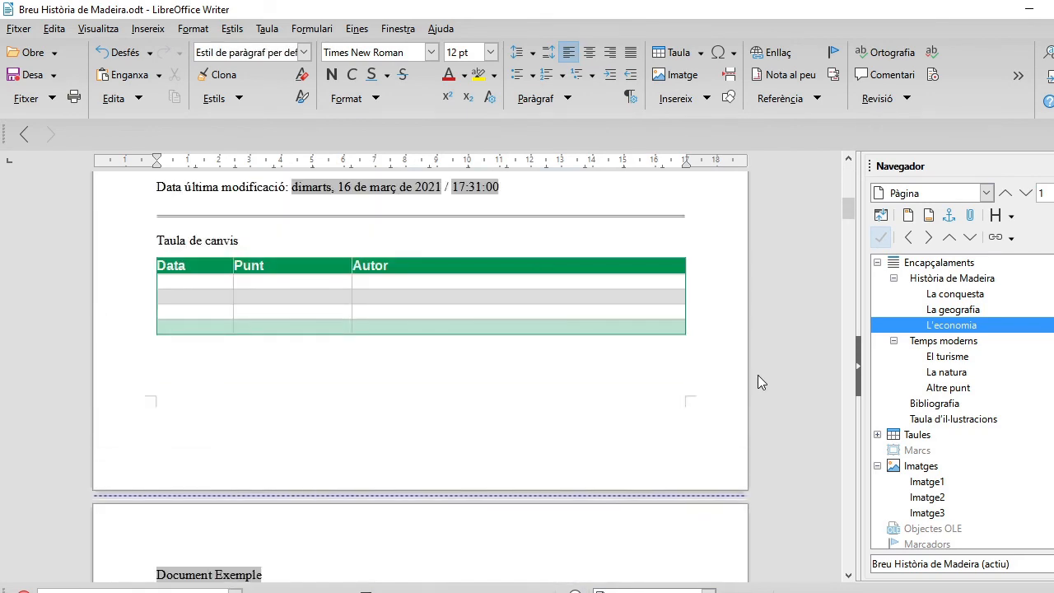
{"action": "scroll", "coordinate": [758, 375], "scroll_direction": "up", "scroll_amount": 4}
{"action": "scroll", "coordinate": [758, 375], "scroll_direction": "down", "scroll_amount": 12}
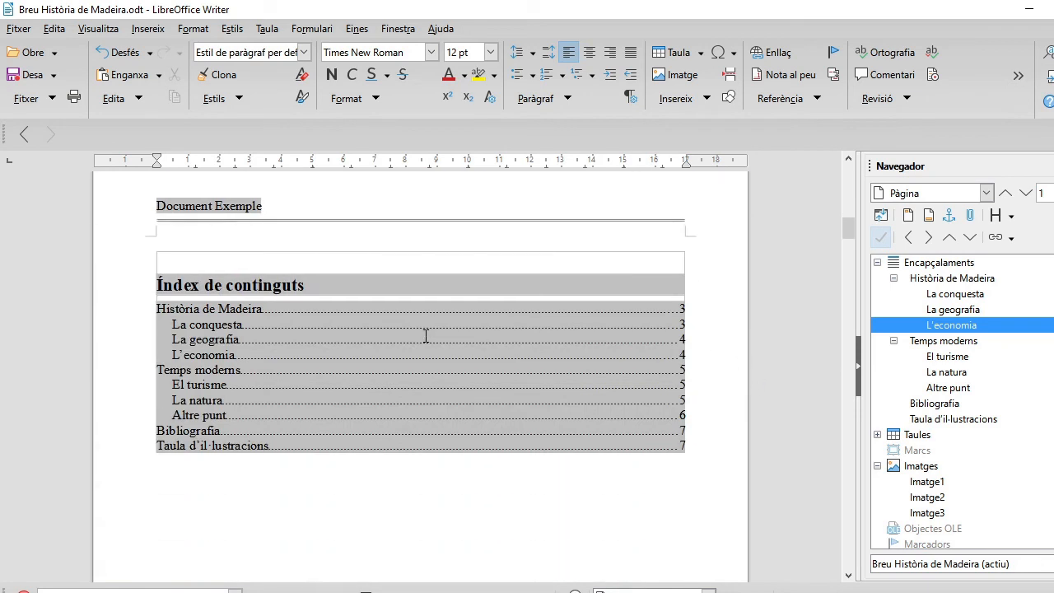
{"action": "right_click", "coordinate": [338, 318]}
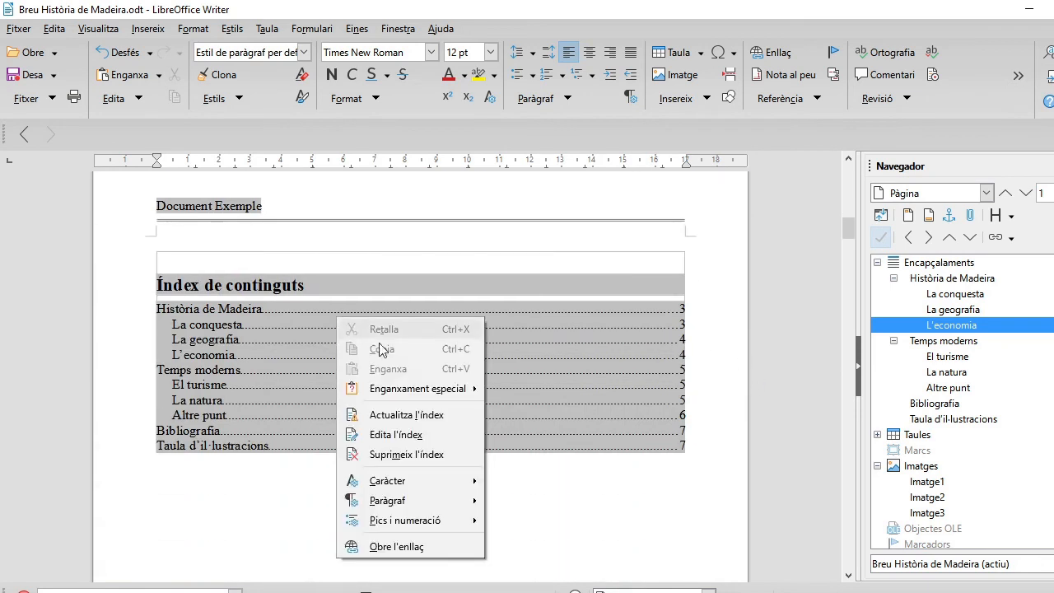
{"action": "left_click", "coordinate": [424, 415]}
{"action": "left_click", "coordinate": [14, 84]}
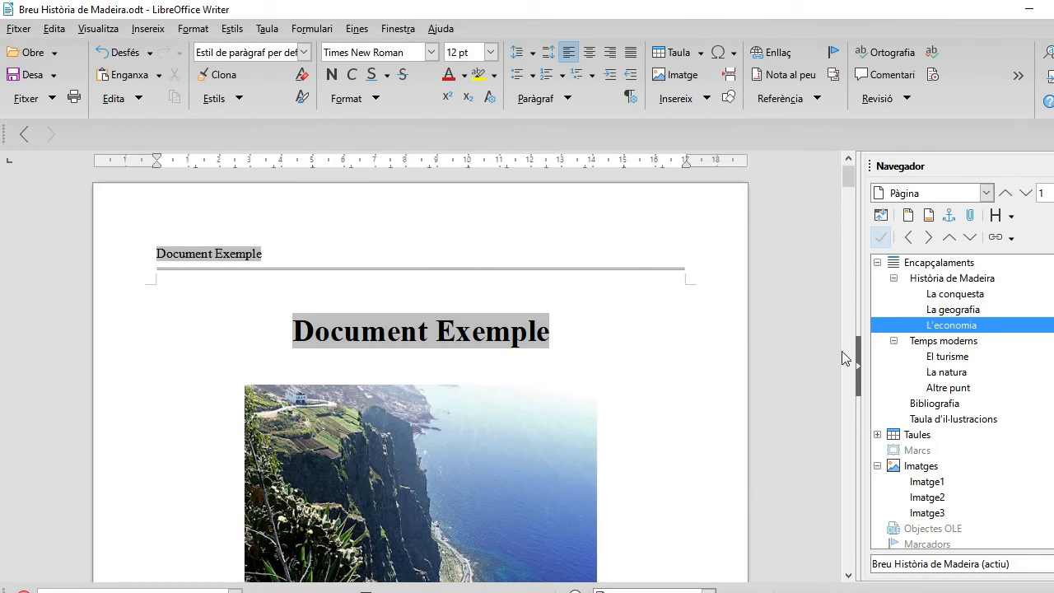
Step: Check the page numbers in the updated table of contents and the start of the "Història de Madeira" chapter
{"action": "key", "text": "Page_Down"}
{"action": "key", "text": "Page_Down"}
{"action": "key", "text": "Page_Down"}
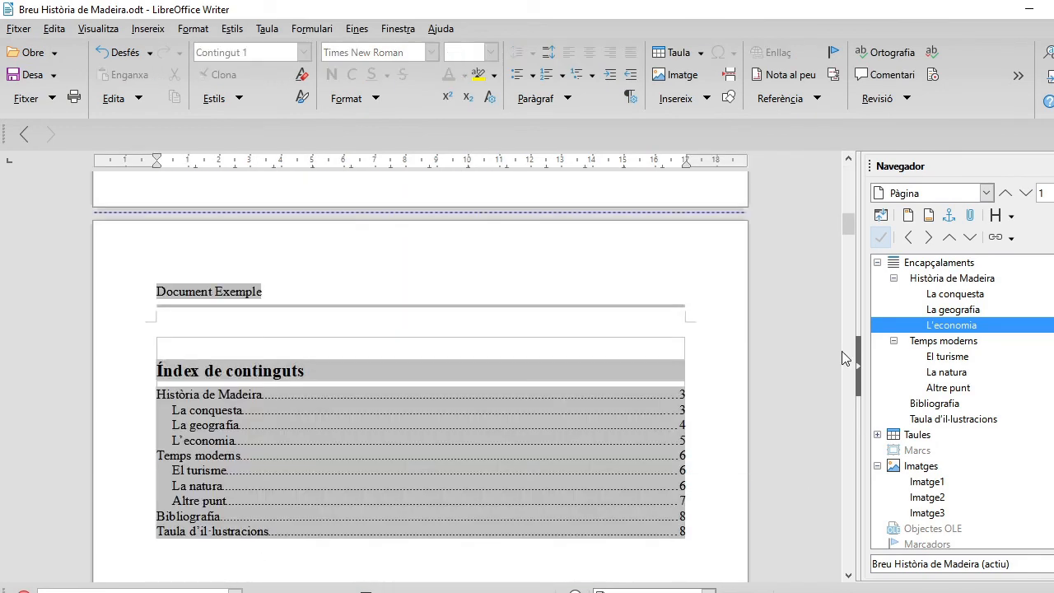
{"action": "key", "text": "Page_Down"}
{"action": "key", "text": "Page_Down"}
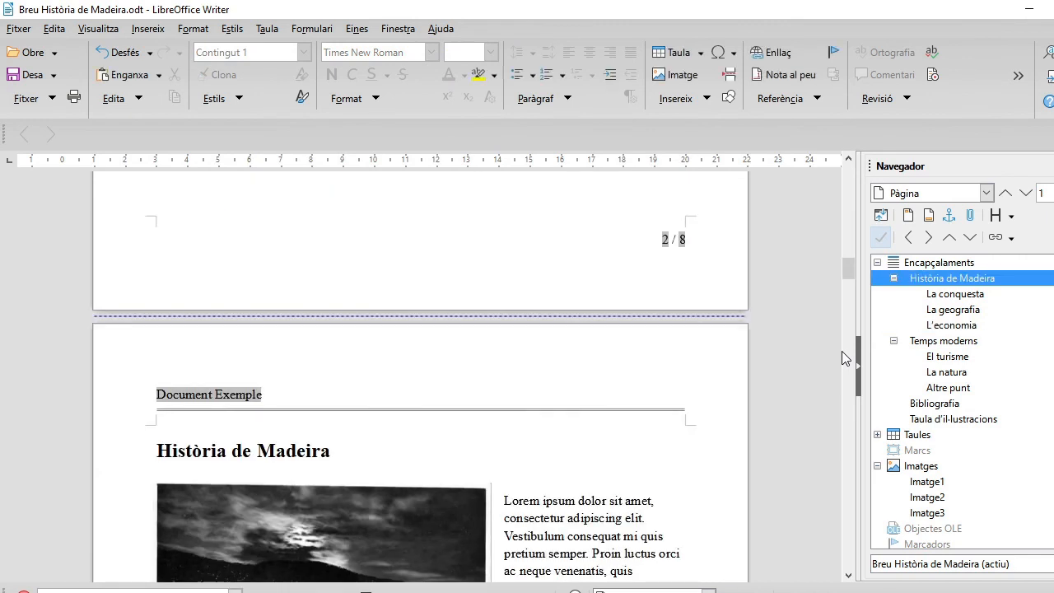
{"action": "key", "text": "Page_Down"}
{"action": "key", "text": "Page_Up"}
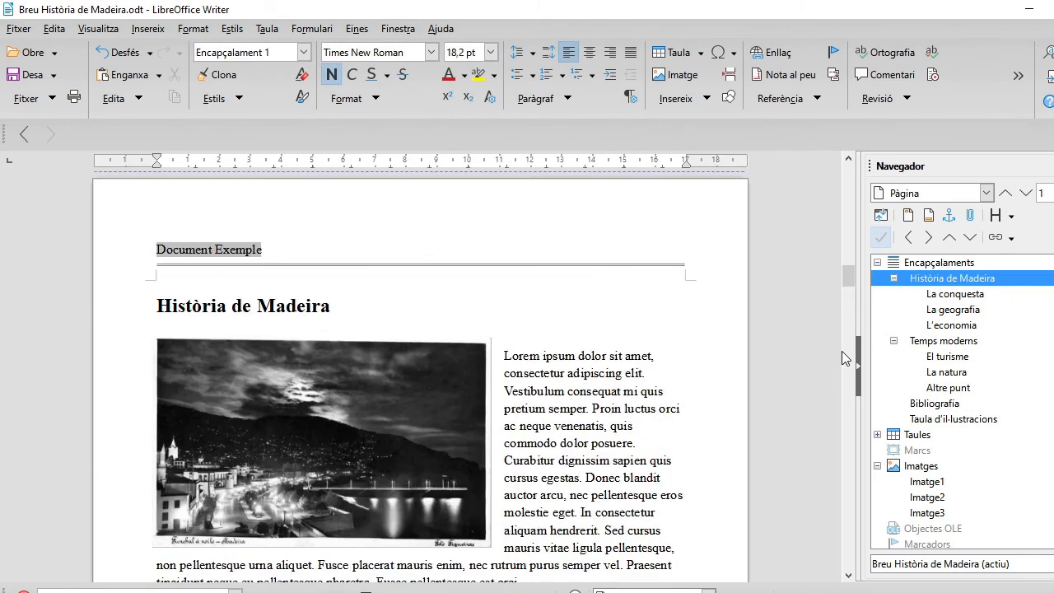
Step: Change the title in the document's description properties to "Història de Madeira"
{"action": "key", "text": "ctrl+Home"}
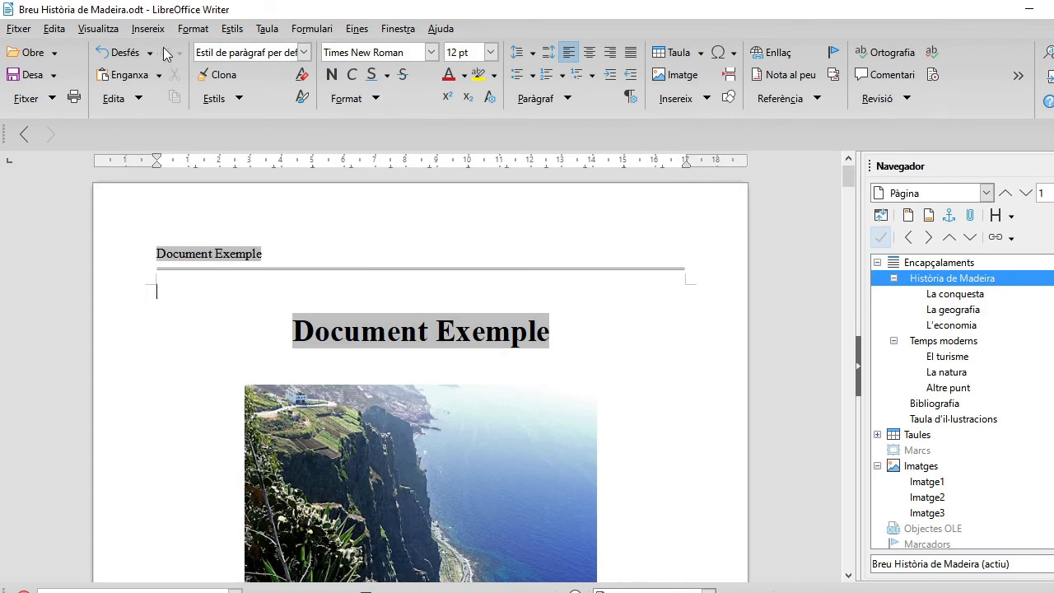
{"action": "left_click", "coordinate": [20, 28]}
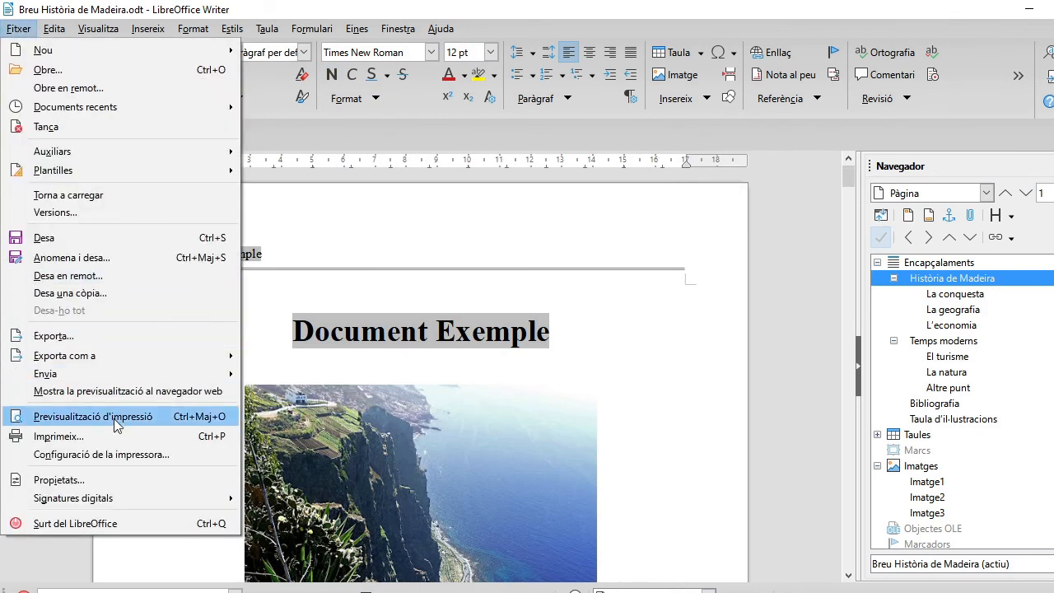
{"action": "left_click", "coordinate": [106, 479]}
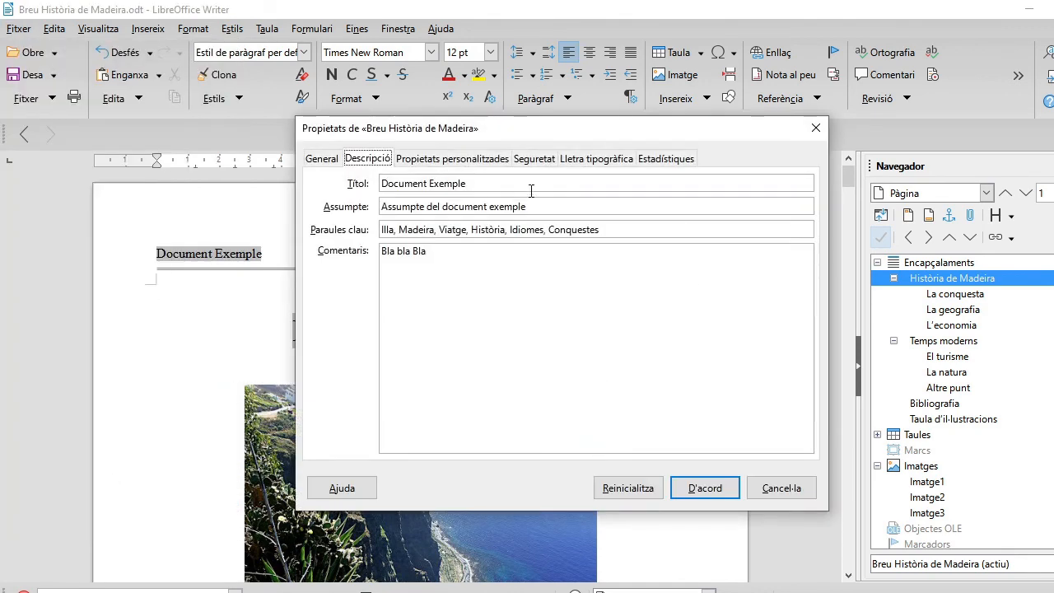
{"action": "key", "text": "Tab"}
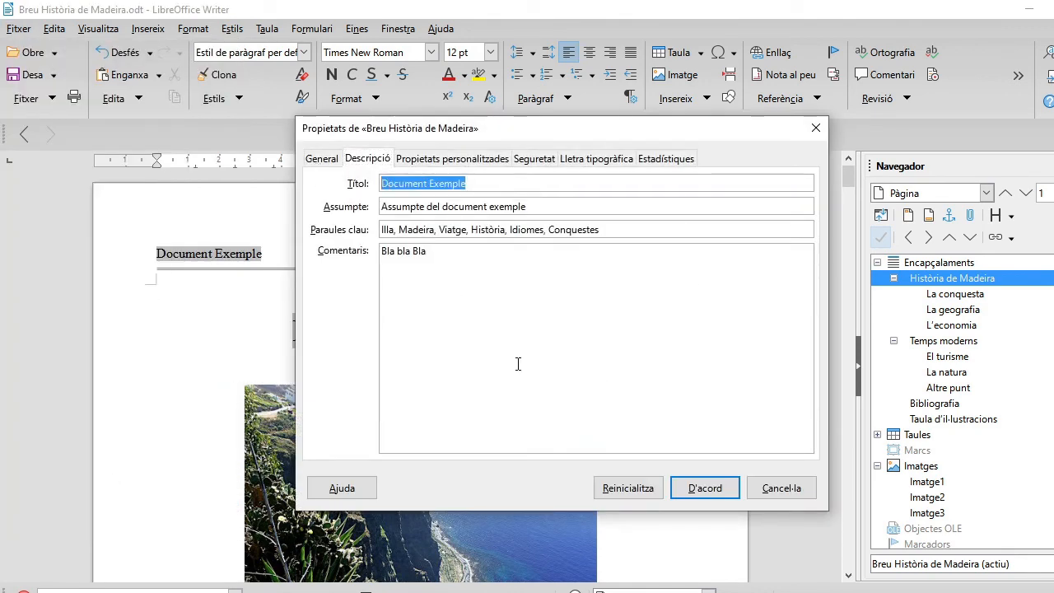
{"action": "type", "text": "H"}
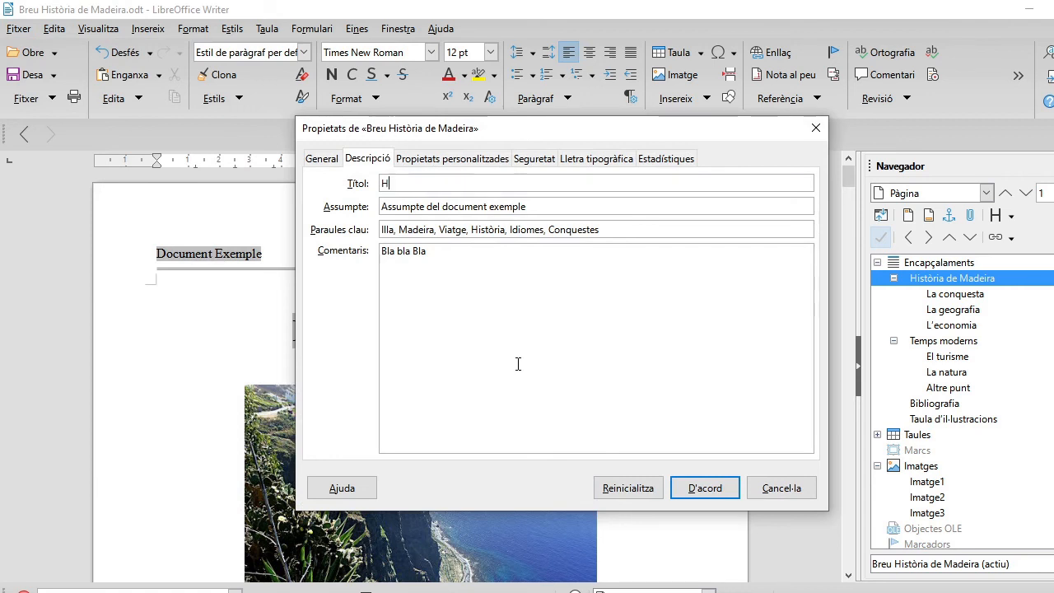
{"action": "type", "text": "istòria de Madeira"}
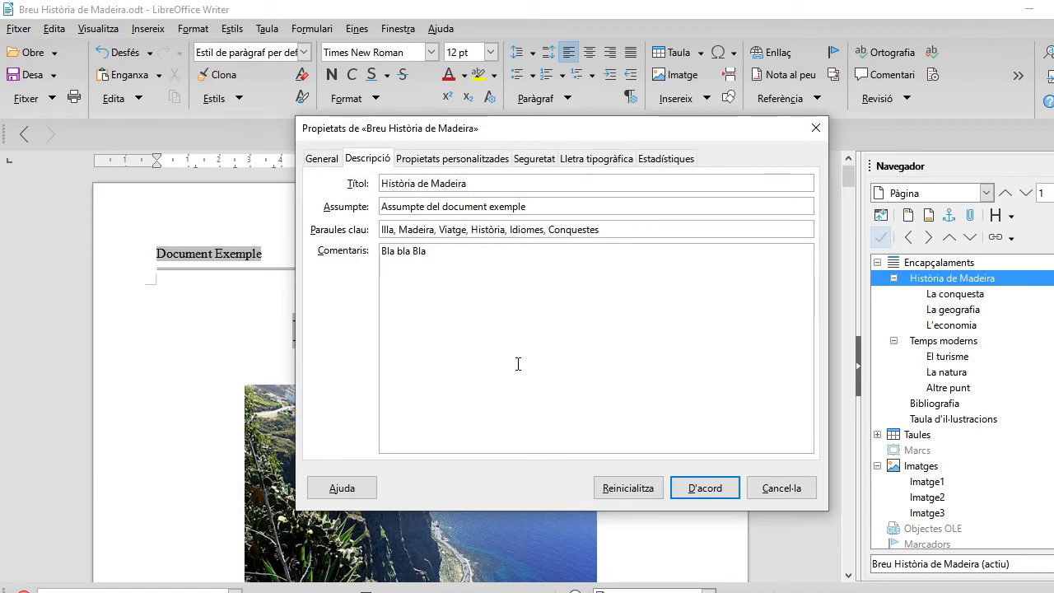
Step: Replace the subject in the document properties with "Breu viatge a la història de Madeira"
{"action": "left_click_drag", "start_coordinate": [577, 204], "coordinate": [325, 198]}
{"action": "type", "text": "Brej"}
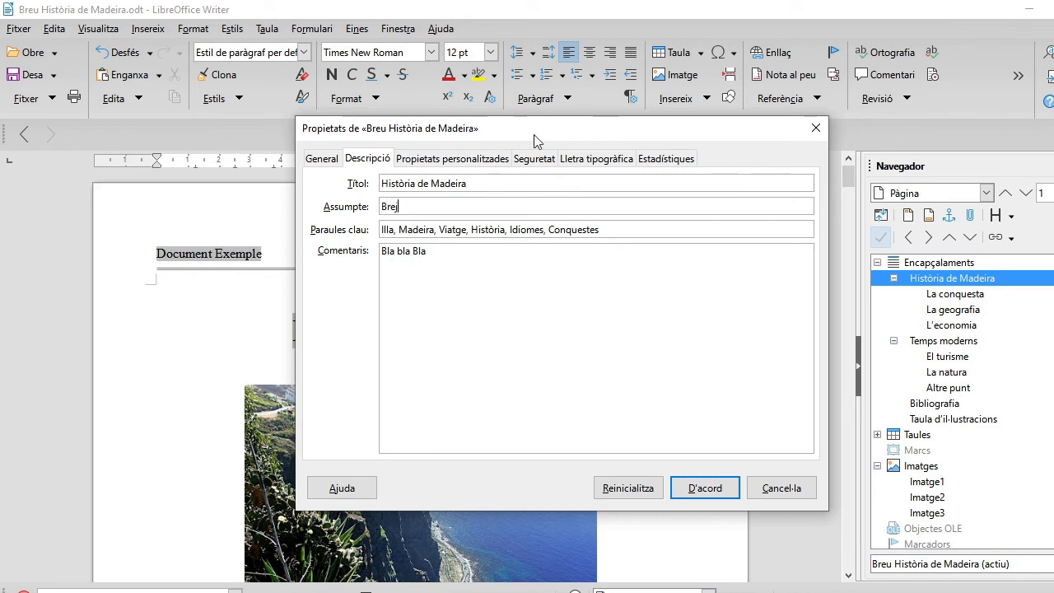
{"action": "key", "text": "BackSpace"}
{"action": "type", "text": "u viatge a la història de Madeira"}
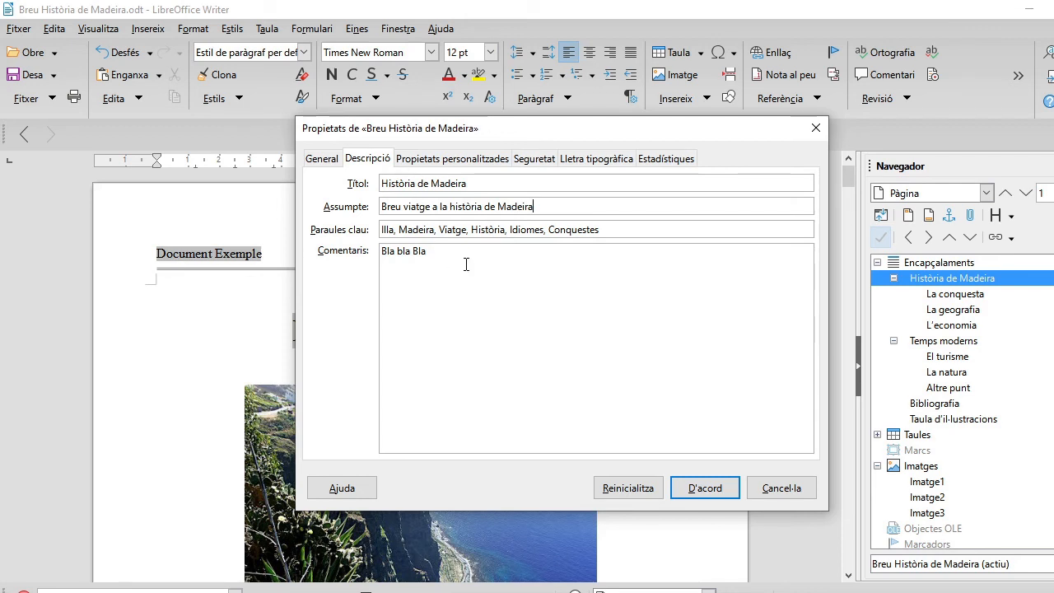
Step: Replace the document property comments with "Un illa inolvidable. Tot l'any." and apply the properties
{"action": "left_click_drag", "start_coordinate": [444, 254], "coordinate": [337, 256]}
{"action": "type", "text": "Un illa inolvidable. Tot l'any."}
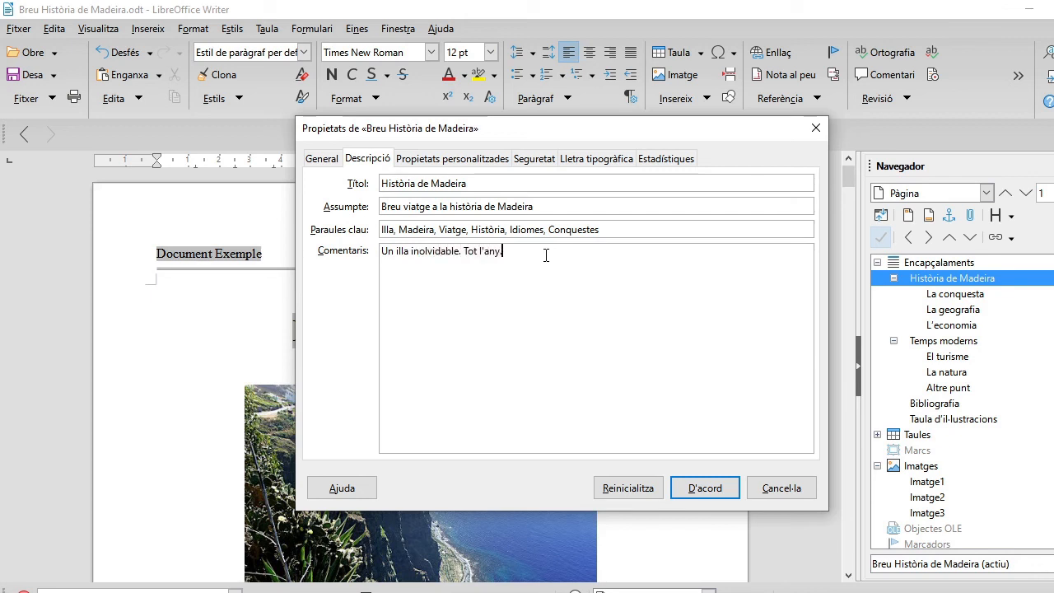
{"action": "left_click", "coordinate": [701, 487]}
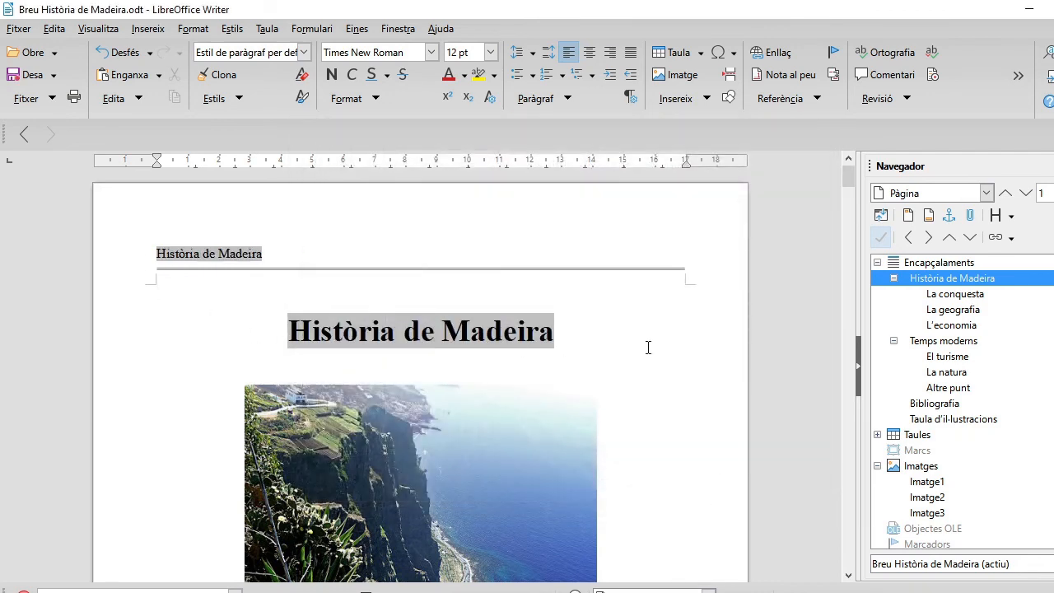
{"action": "scroll", "coordinate": [648, 350], "scroll_direction": "down", "scroll_amount": 10}
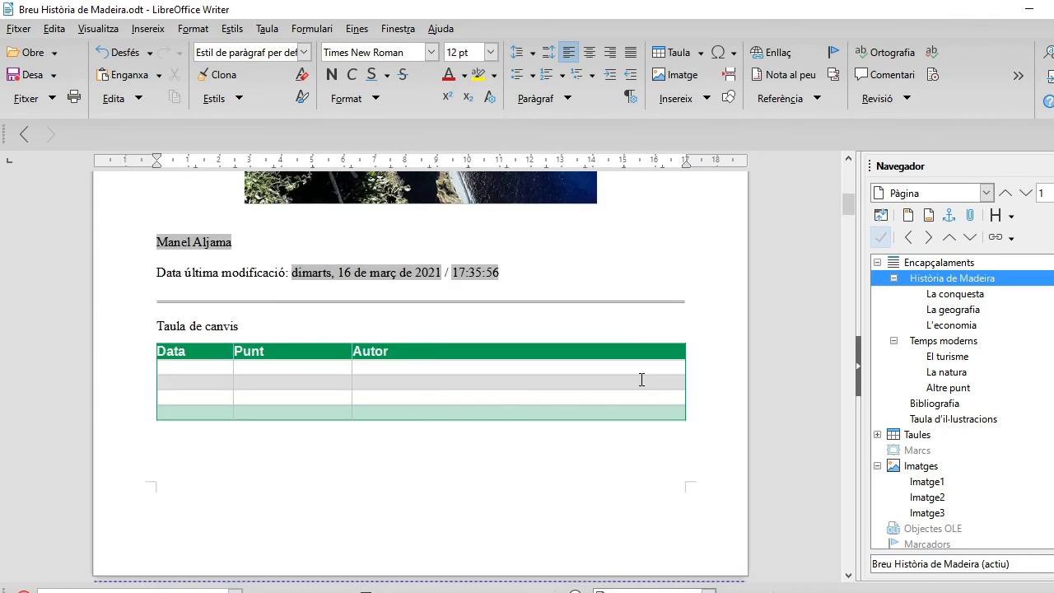
{"action": "scroll", "coordinate": [641, 378], "scroll_direction": "up", "scroll_amount": 8}
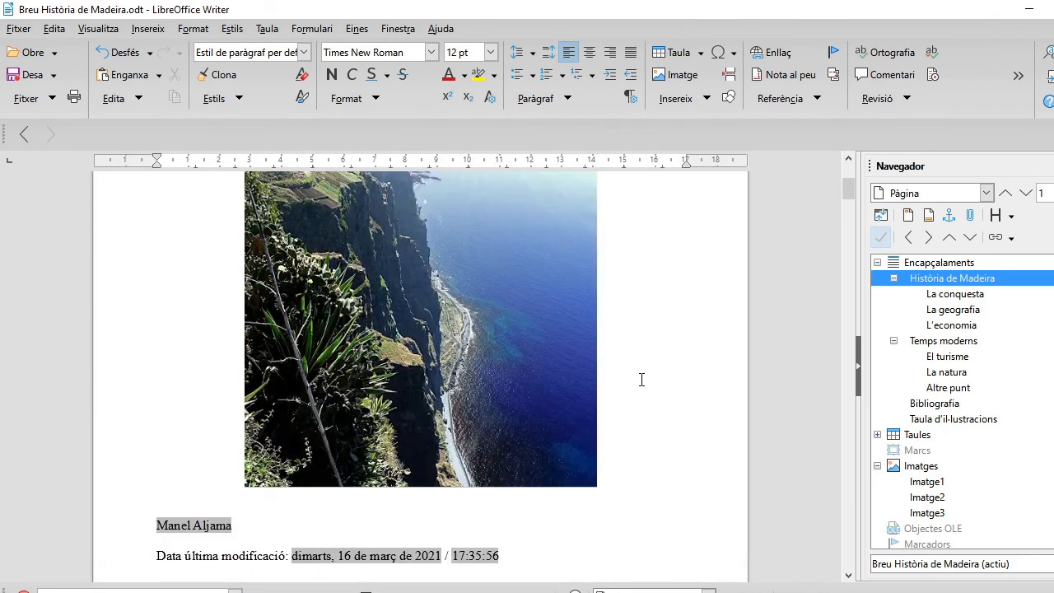
{"action": "scroll", "coordinate": [641, 379], "scroll_direction": "down", "scroll_amount": 4}
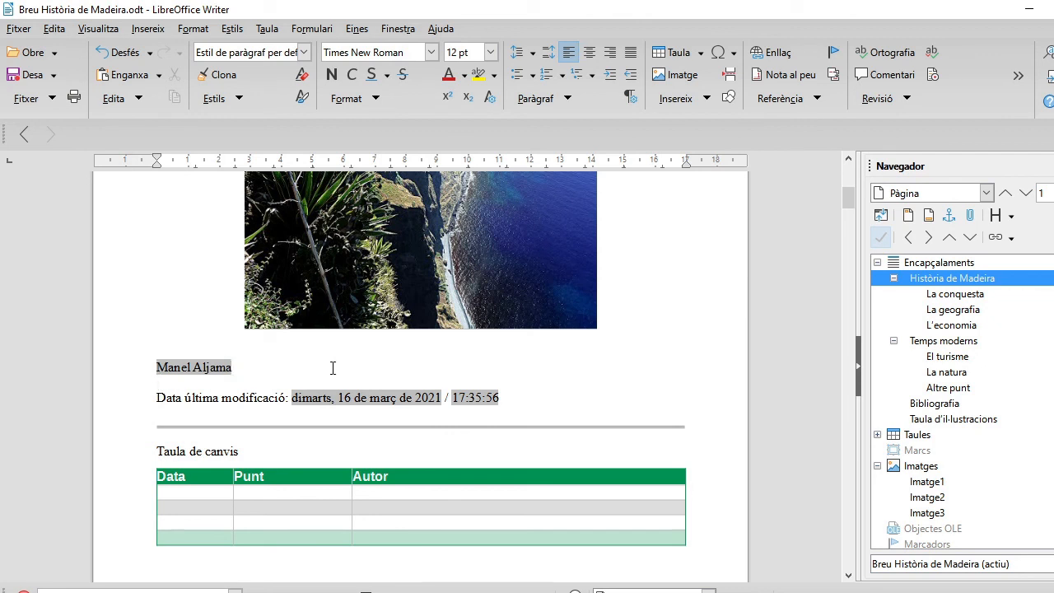
Step: Insert the document's subject field on a new line above the author field, and put "Per" before the author on its own paragraph
{"action": "key", "text": "Return"}
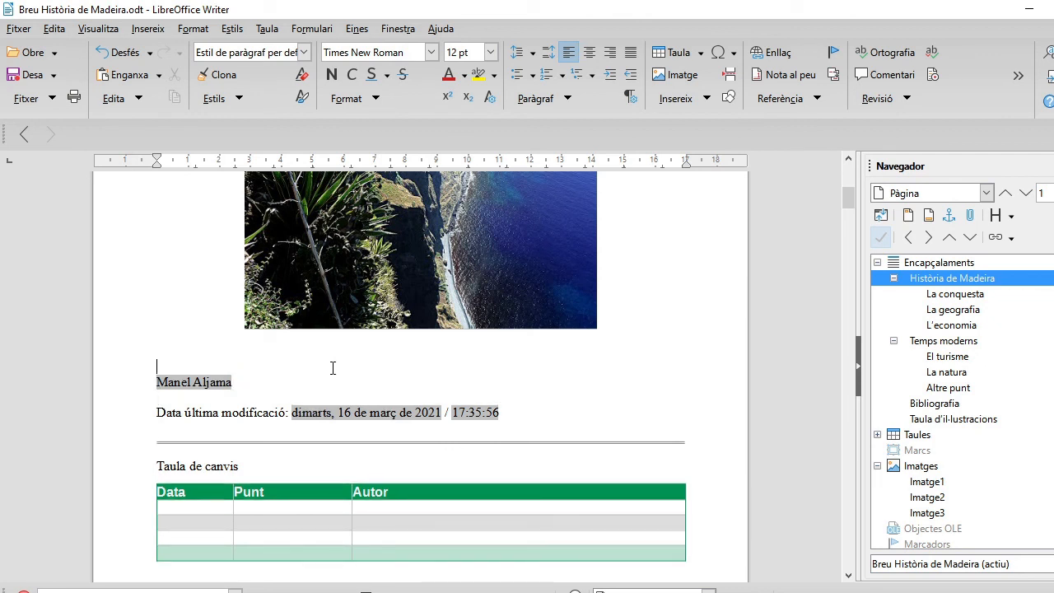
{"action": "left_click", "coordinate": [98, 28]}
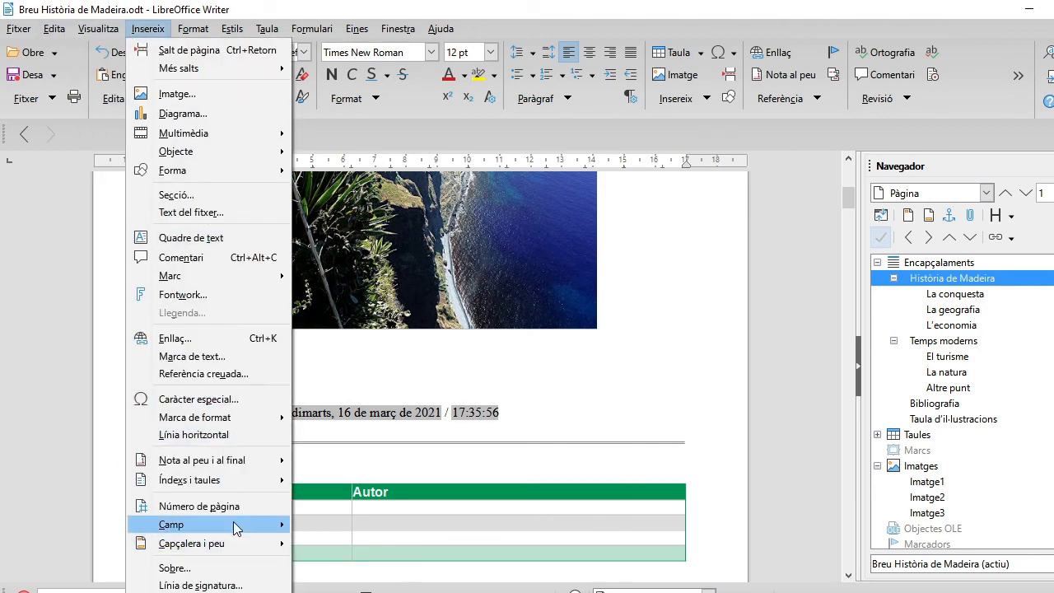
{"action": "mouse_move", "coordinate": [214, 524]}
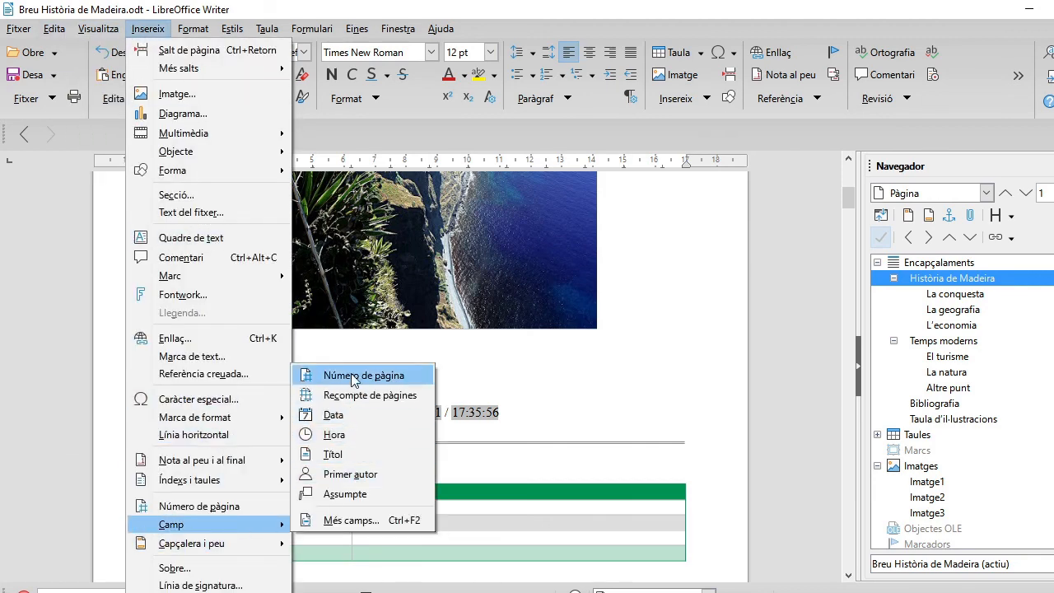
{"action": "left_click", "coordinate": [344, 493]}
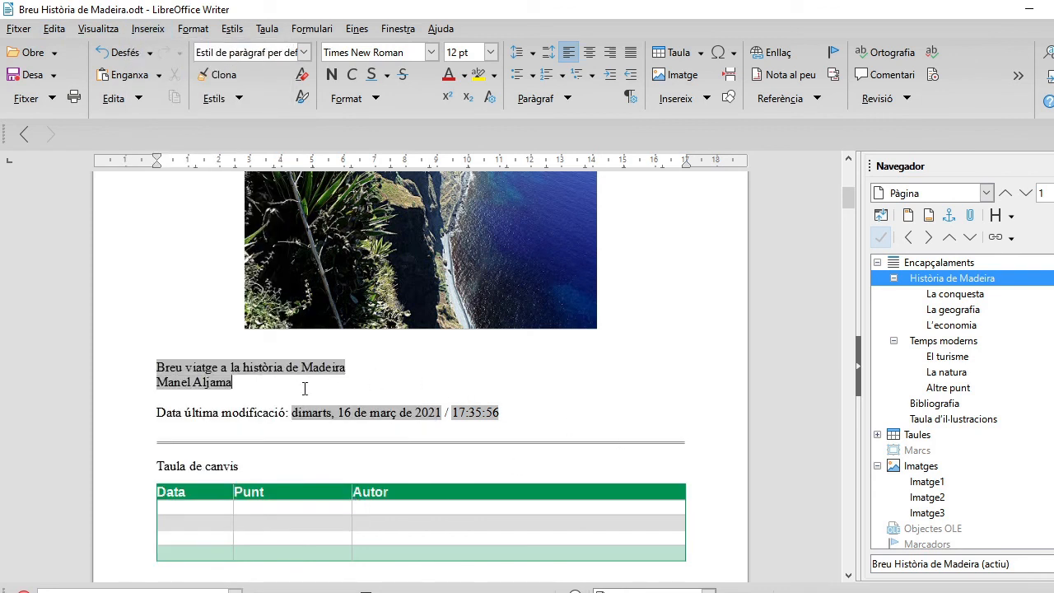
{"action": "key", "text": "Return"}
{"action": "type", "text": "Per"}
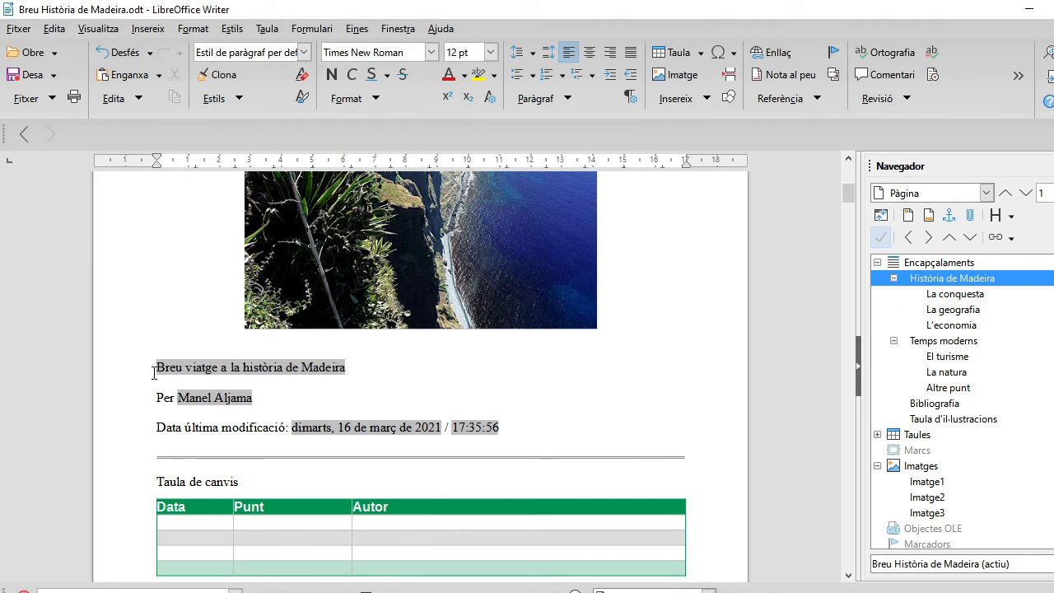
Step: Apply the "Subtítol" paragraph style to the subject line "Breu viatge a la història de Madeira" on the cover
{"action": "triple_click", "coordinate": [372, 373]}
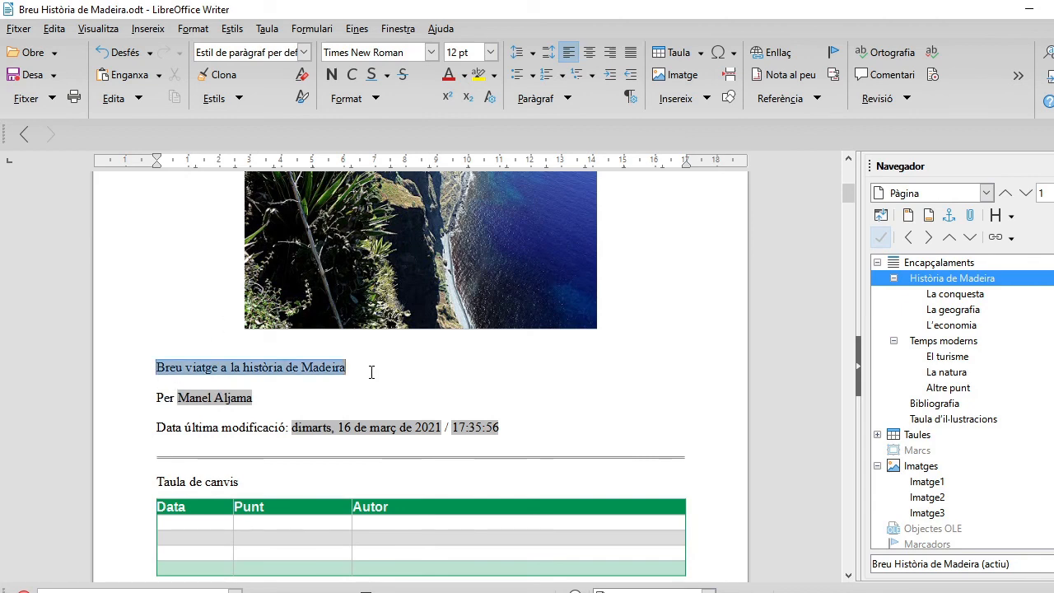
{"action": "left_click", "coordinate": [304, 52]}
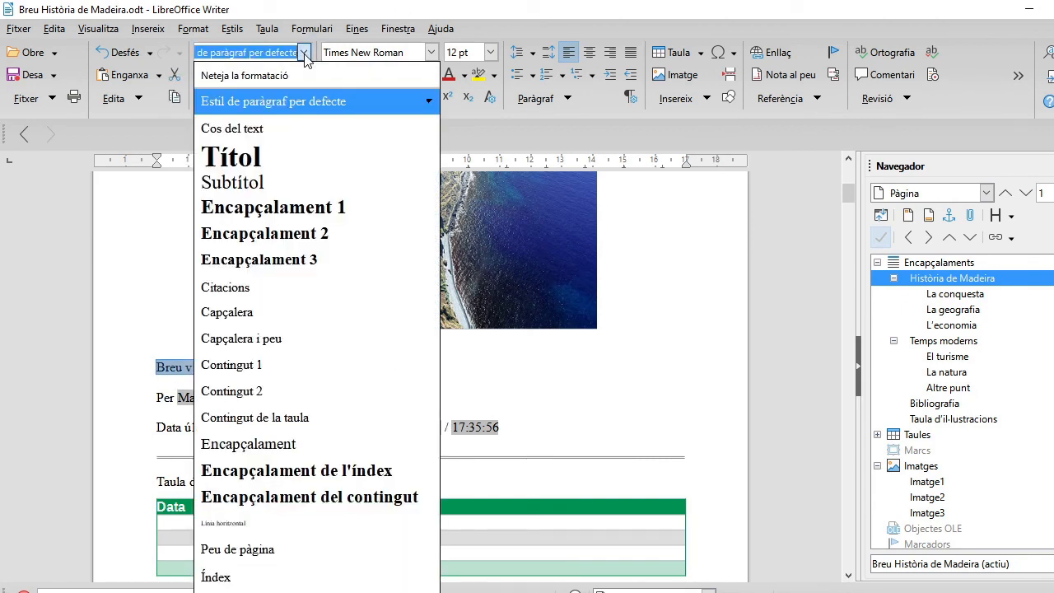
{"action": "left_click", "coordinate": [247, 182]}
{"action": "left_click", "coordinate": [736, 404]}
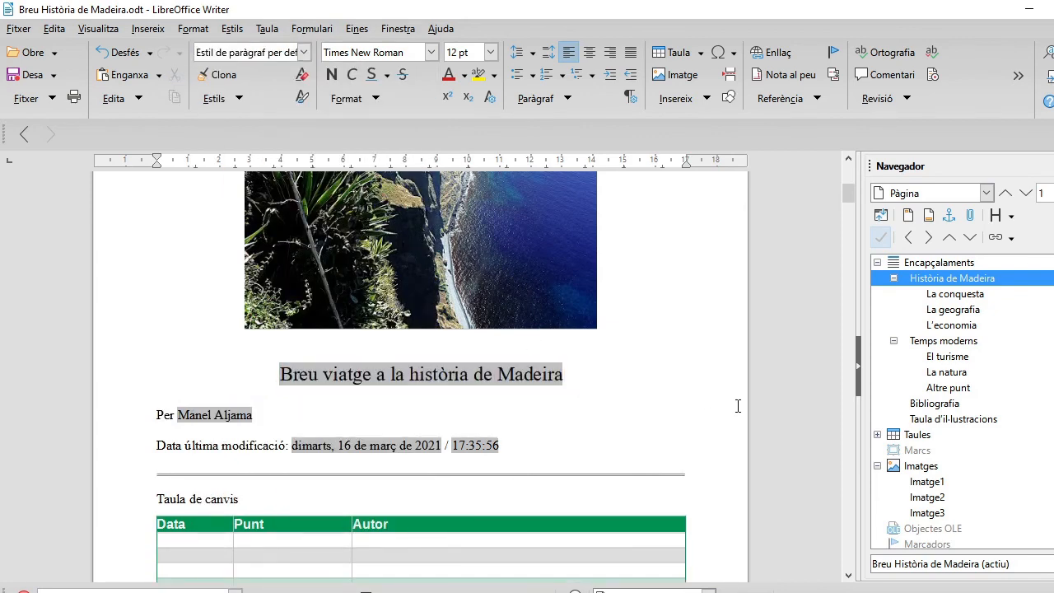
Step: Shrink the cover page's cliff photo slightly, keeping it above the subtitle
{"action": "scroll", "coordinate": [738, 408], "scroll_direction": "down", "scroll_amount": 5}
{"action": "scroll", "coordinate": [740, 410], "scroll_direction": "down", "scroll_amount": 4}
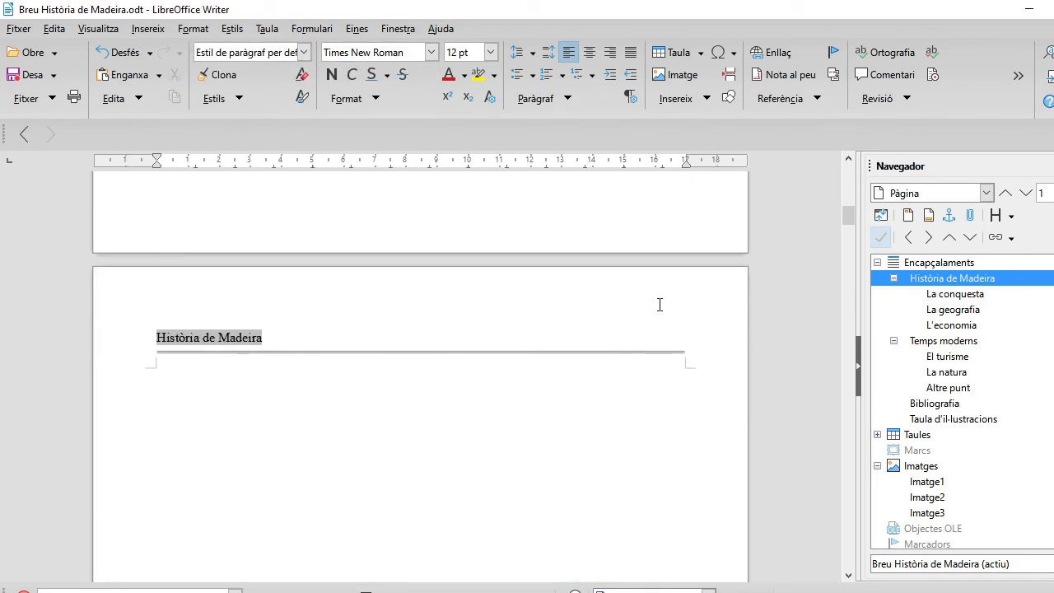
{"action": "scroll", "coordinate": [660, 305], "scroll_direction": "up", "scroll_amount": 6}
{"action": "scroll", "coordinate": [611, 315], "scroll_direction": "down", "scroll_amount": 3}
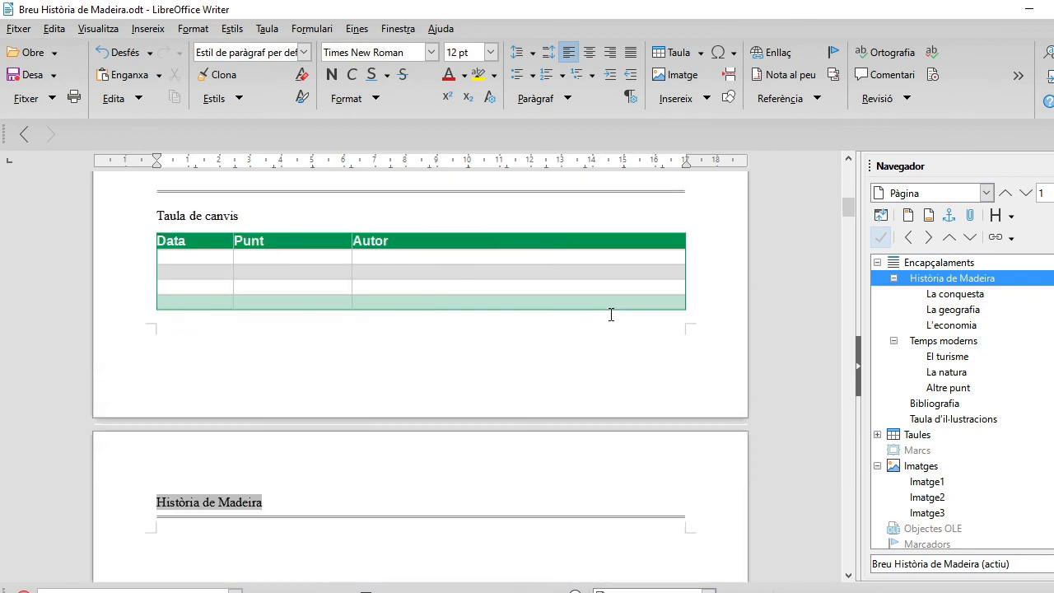
{"action": "scroll", "coordinate": [266, 247], "scroll_direction": "up", "scroll_amount": 2}
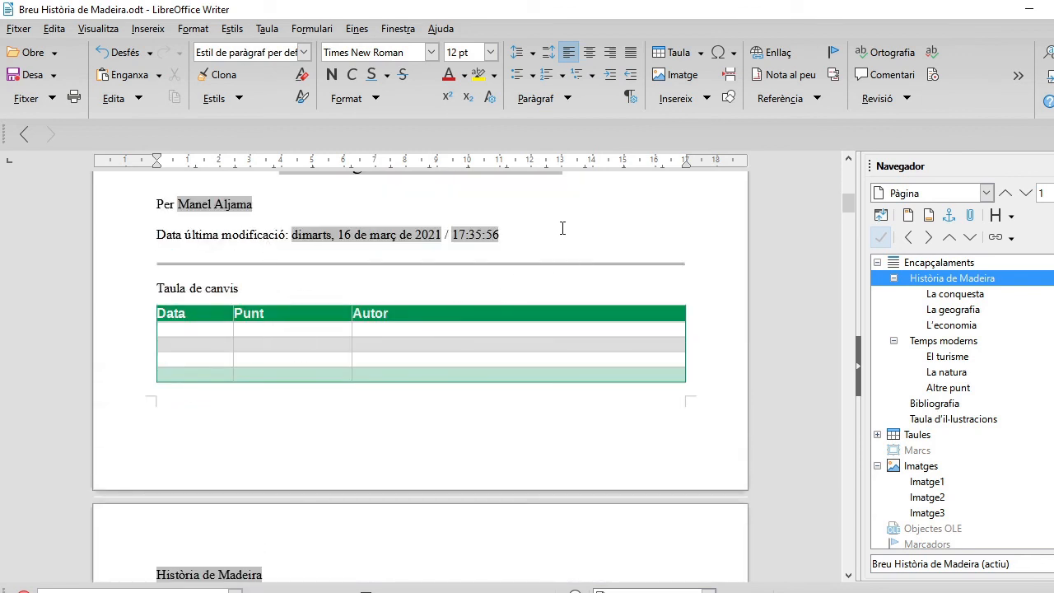
{"action": "scroll", "coordinate": [562, 228], "scroll_direction": "up", "scroll_amount": 2}
{"action": "key", "text": "shift+Home"}
{"action": "scroll", "coordinate": [189, 247], "scroll_direction": "up", "scroll_amount": 10}
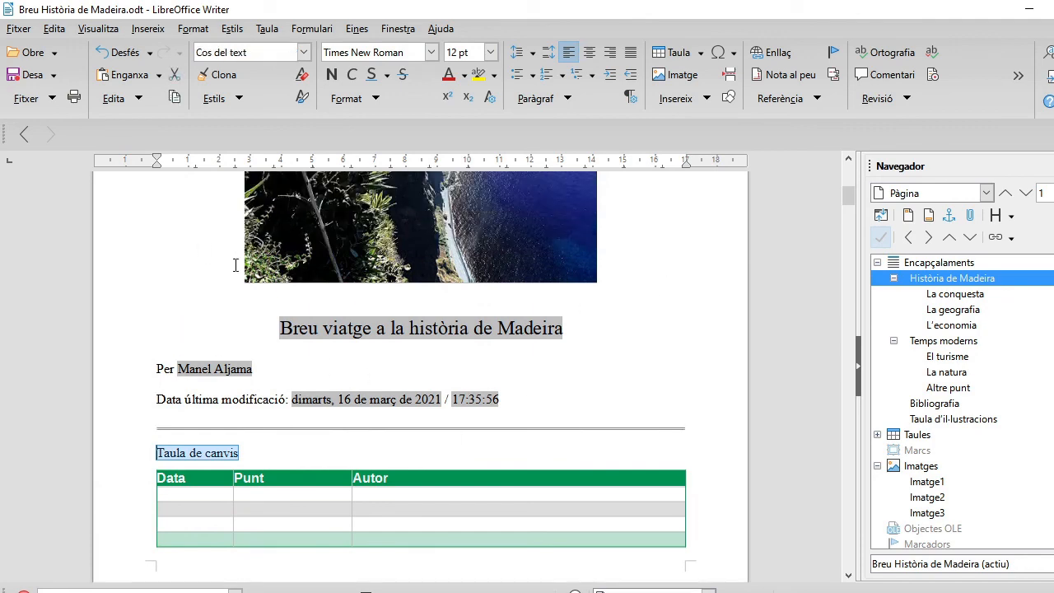
{"action": "scroll", "coordinate": [242, 266], "scroll_direction": "down", "scroll_amount": 10}
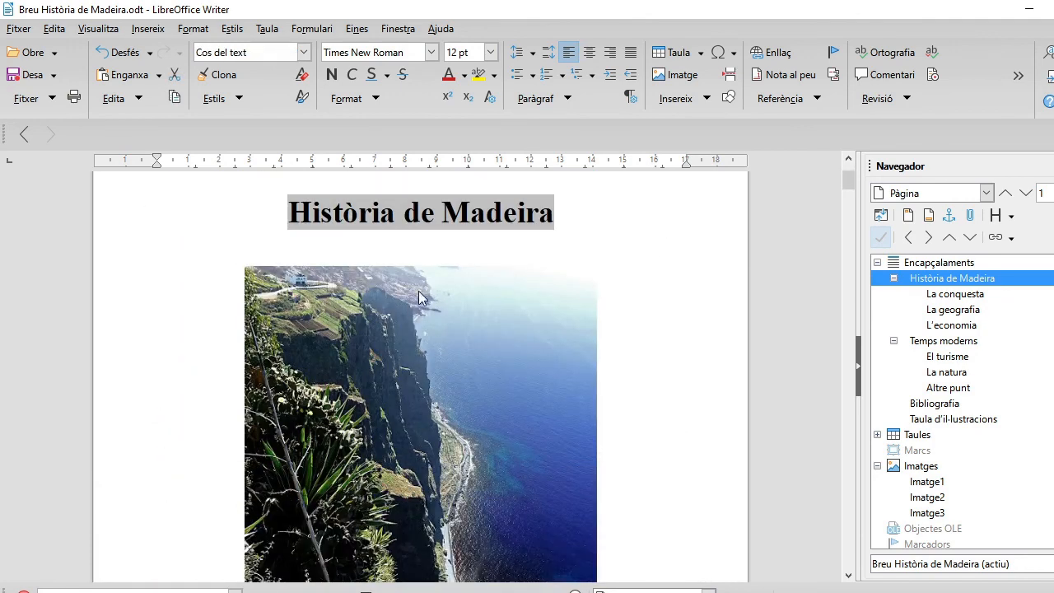
{"action": "left_click", "coordinate": [410, 296]}
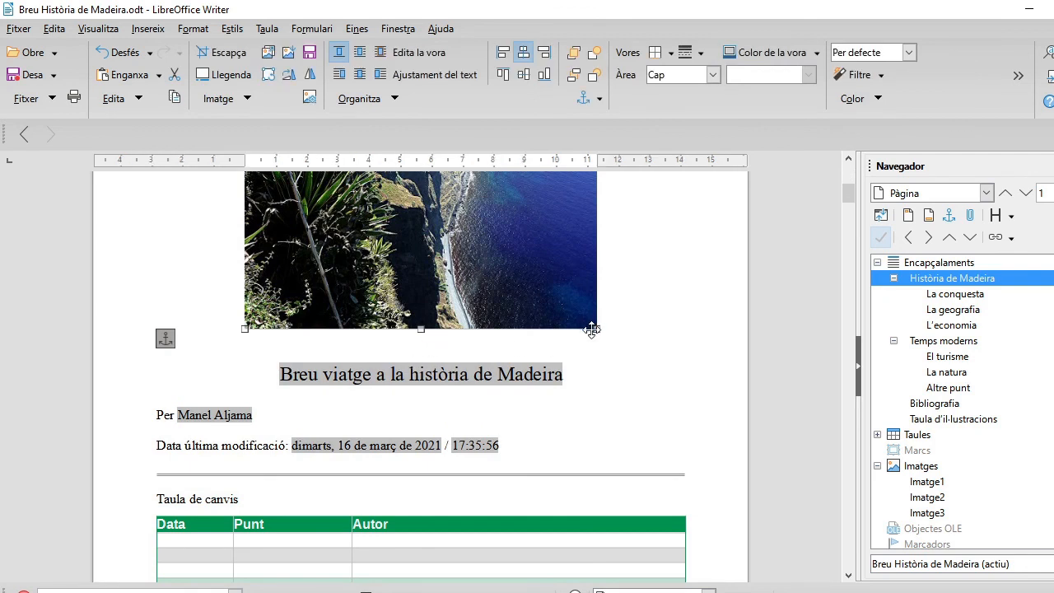
{"action": "left_click_drag", "start_coordinate": [592, 321], "coordinate": [589, 314]}
{"action": "left_click", "coordinate": [537, 341]}
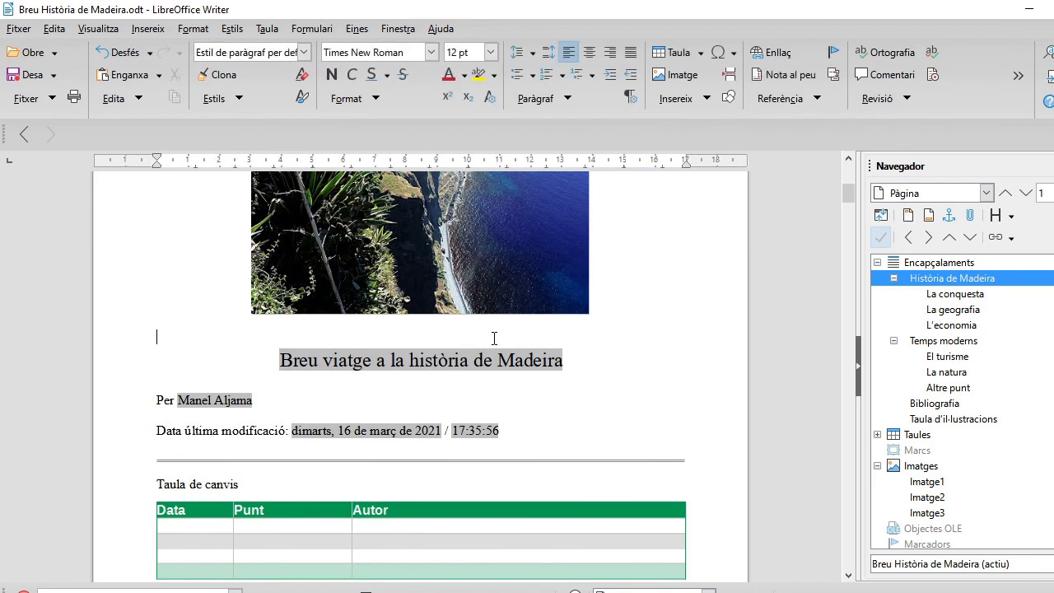
Step: Check the page header and the table of contents page, and save the document
{"action": "scroll", "coordinate": [354, 404], "scroll_direction": "down", "scroll_amount": 10}
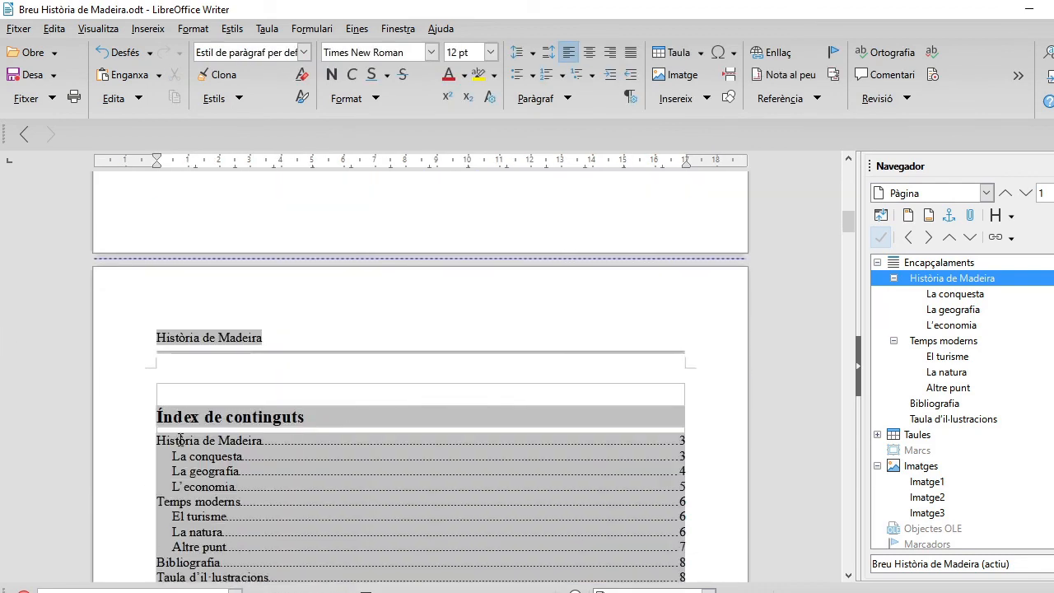
{"action": "left_click", "coordinate": [166, 395]}
{"action": "left_click", "coordinate": [187, 367]}
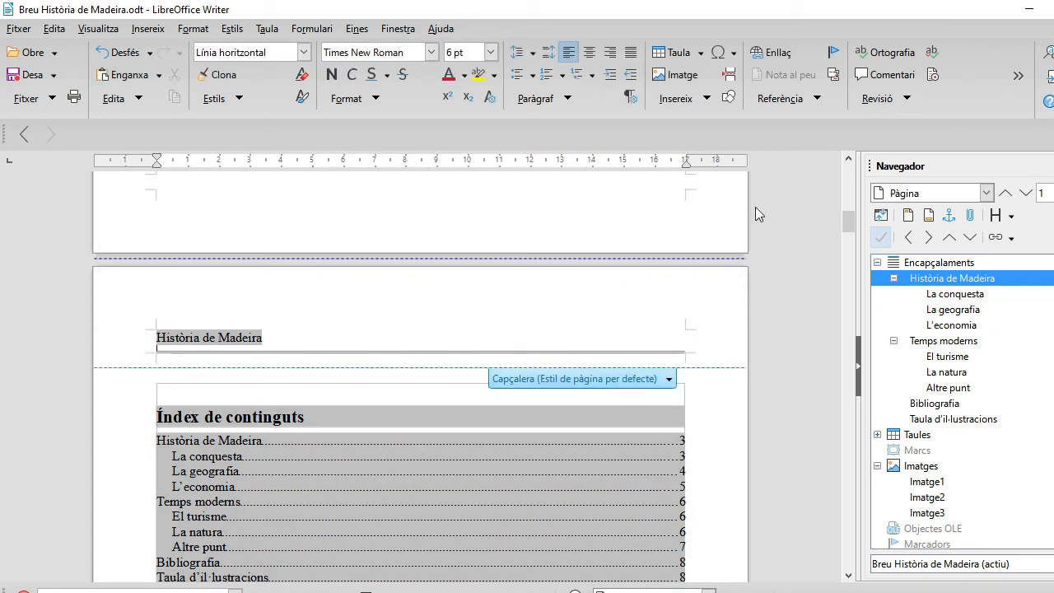
{"action": "scroll", "coordinate": [722, 436], "scroll_direction": "down", "scroll_amount": 2}
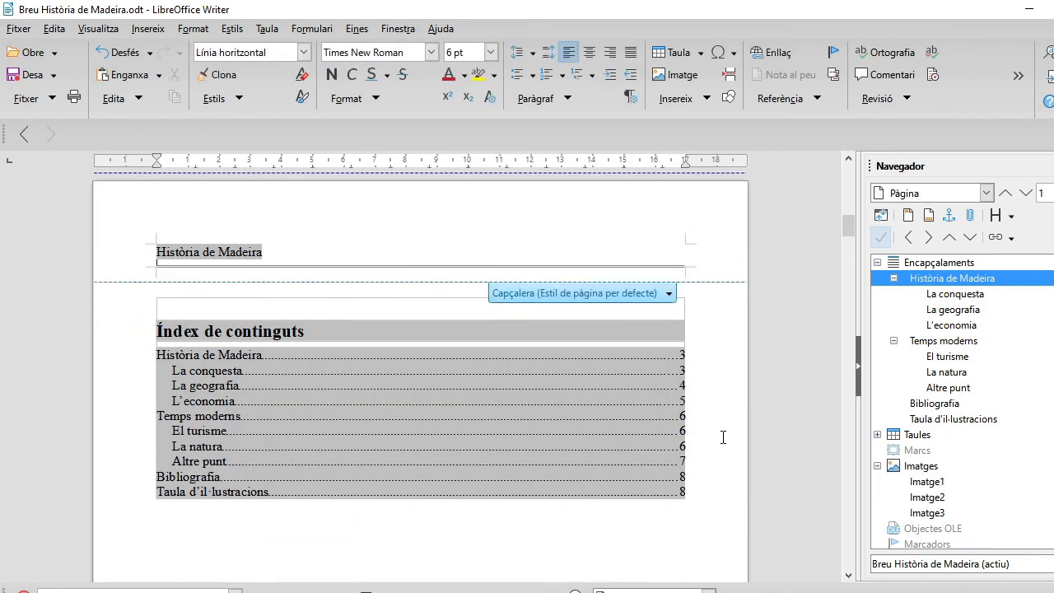
{"action": "left_click", "coordinate": [25, 74]}
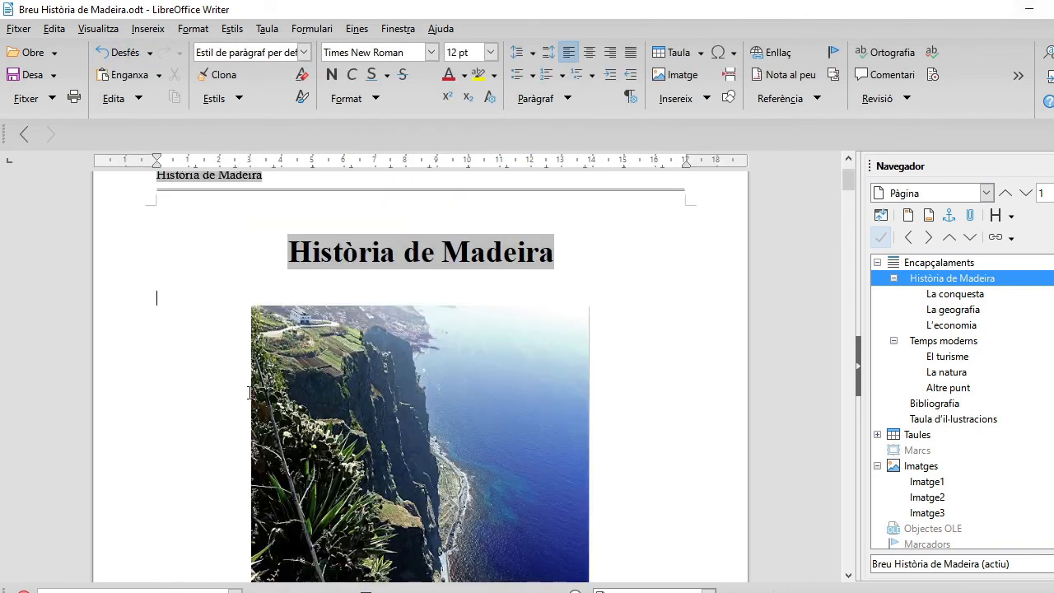
Step: Review the cover page with its modification date and time, the table of contents and the pages up to the end of "La geografia"
{"action": "scroll", "coordinate": [418, 414], "scroll_direction": "up", "scroll_amount": 2}
{"action": "scroll", "coordinate": [473, 380], "scroll_direction": "down", "scroll_amount": 3}
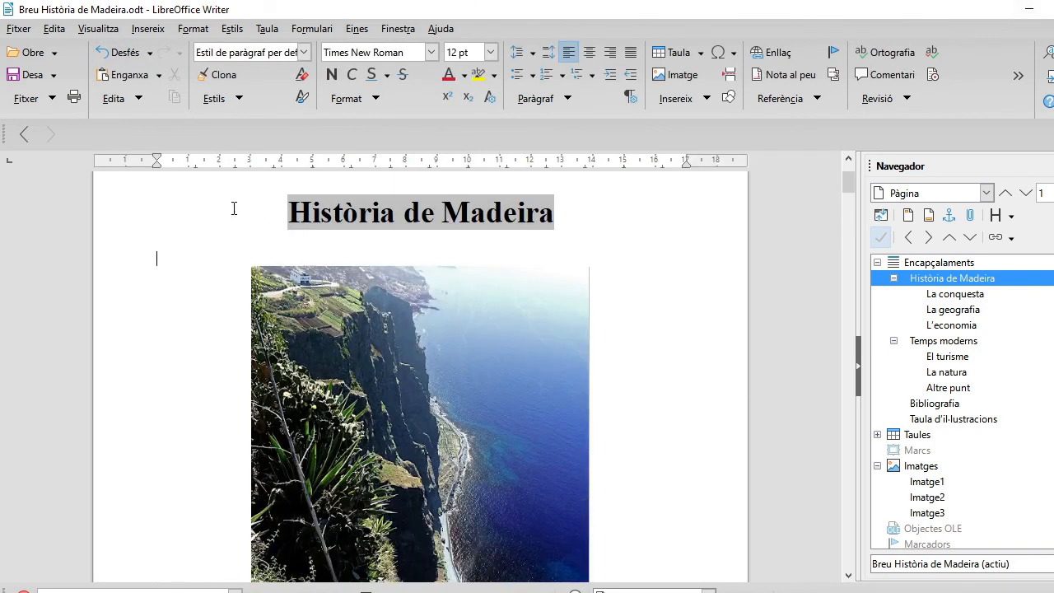
{"action": "scroll", "coordinate": [696, 453], "scroll_direction": "down", "scroll_amount": 3}
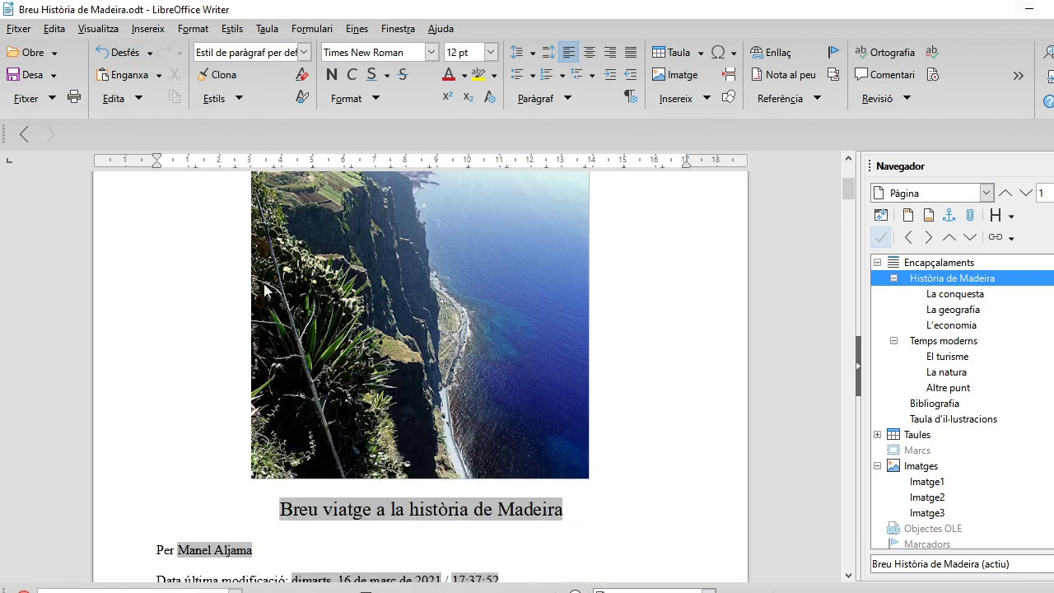
{"action": "scroll", "coordinate": [684, 360], "scroll_direction": "down", "scroll_amount": 3}
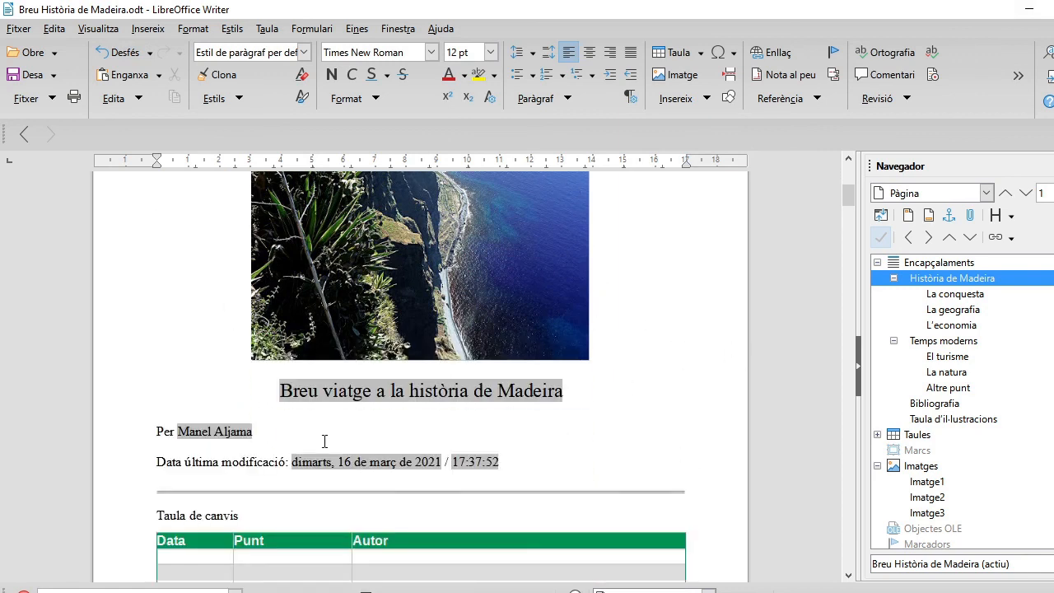
{"action": "scroll", "coordinate": [748, 439], "scroll_direction": "down", "scroll_amount": 2}
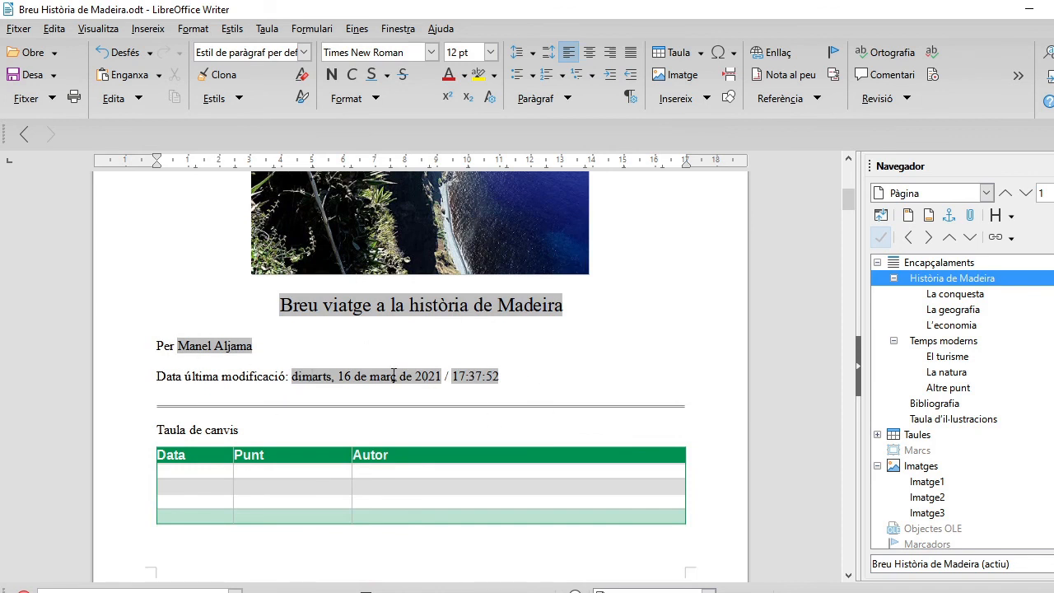
{"action": "scroll", "coordinate": [550, 391], "scroll_direction": "down", "scroll_amount": 3}
{"action": "scroll", "coordinate": [436, 366], "scroll_direction": "down", "scroll_amount": 4}
{"action": "scroll", "coordinate": [443, 383], "scroll_direction": "down", "scroll_amount": 6}
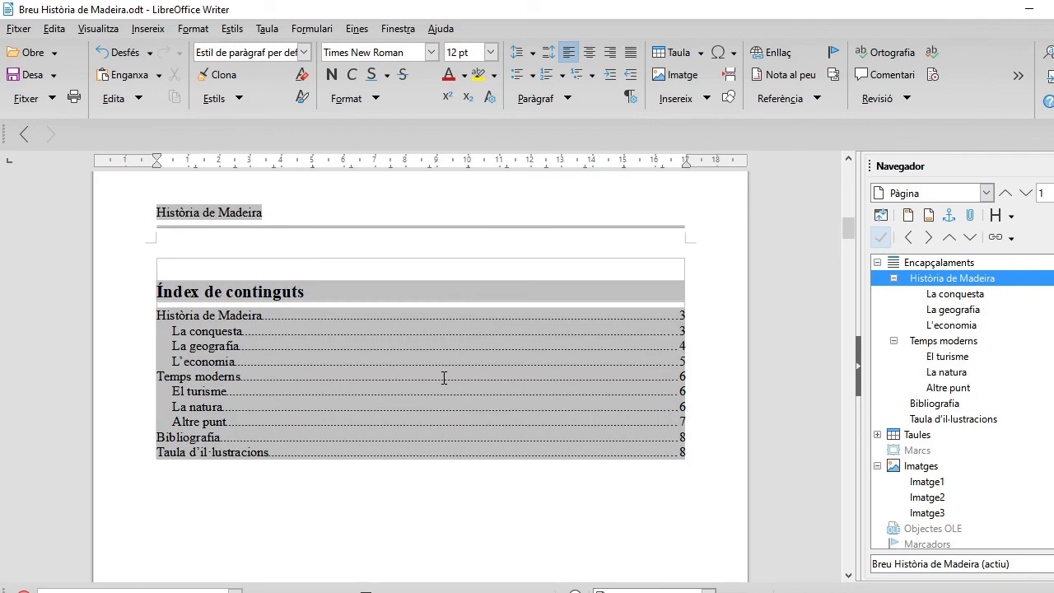
{"action": "scroll", "coordinate": [443, 377], "scroll_direction": "down", "scroll_amount": 20}
{"action": "scroll", "coordinate": [428, 387], "scroll_direction": "down", "scroll_amount": 20}
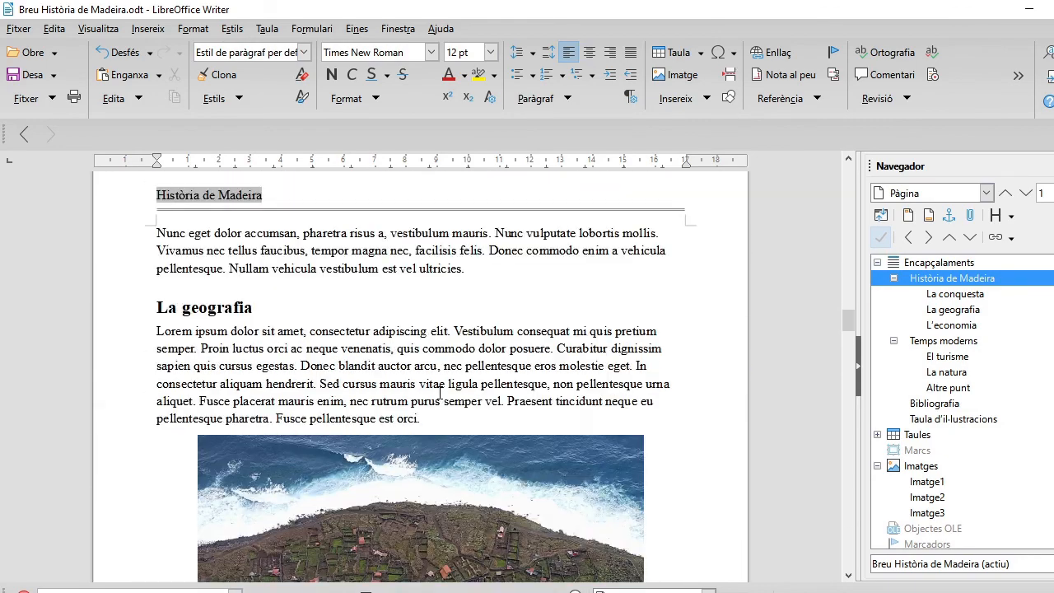
{"action": "scroll", "coordinate": [440, 393], "scroll_direction": "down", "scroll_amount": 10}
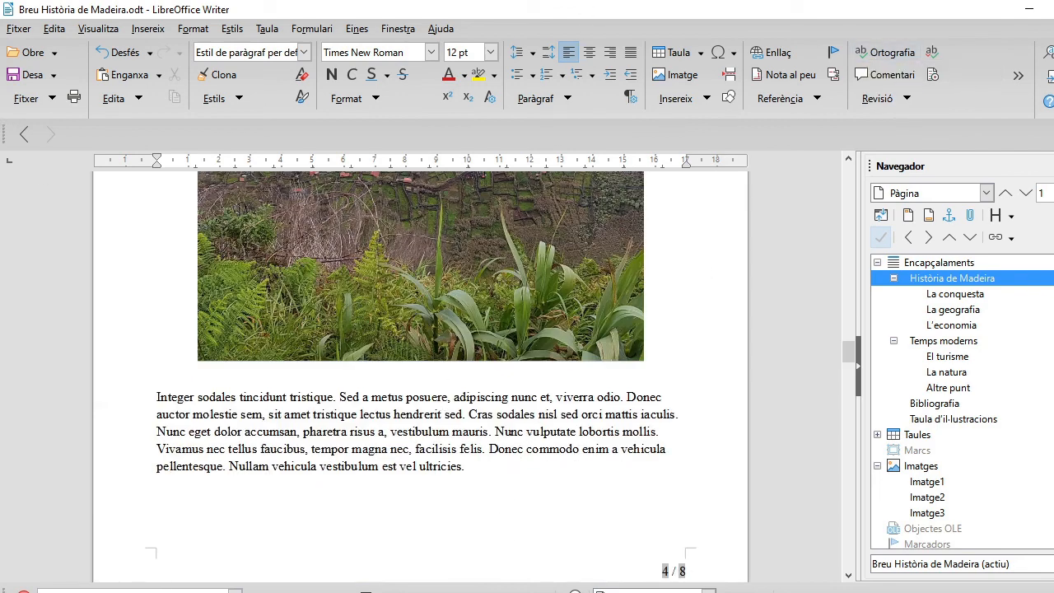
Step: Zoom out until two pages show side by side and look through the document from its last pages back to the cover
{"action": "scroll", "coordinate": [420, 371], "scroll_direction": "down", "scroll_amount": 1, "text": "ctrl"}
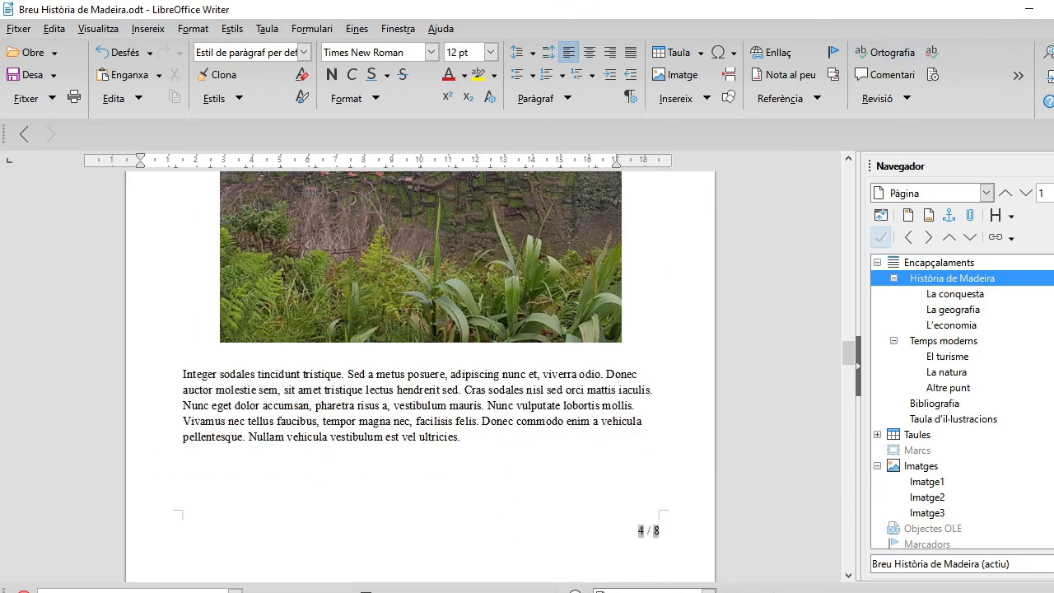
{"action": "scroll", "coordinate": [420, 371], "scroll_direction": "down", "scroll_amount": 1, "text": "ctrl"}
{"action": "scroll", "coordinate": [420, 371], "scroll_direction": "down", "scroll_amount": 1, "text": "ctrl"}
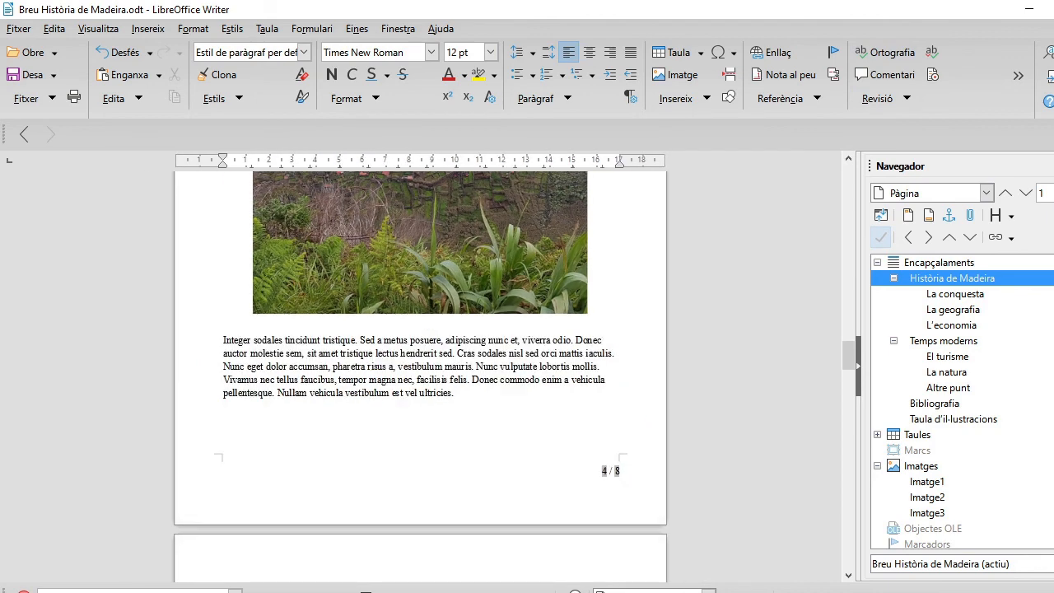
{"action": "scroll", "coordinate": [420, 370], "scroll_direction": "down", "scroll_amount": 1, "text": "ctrl"}
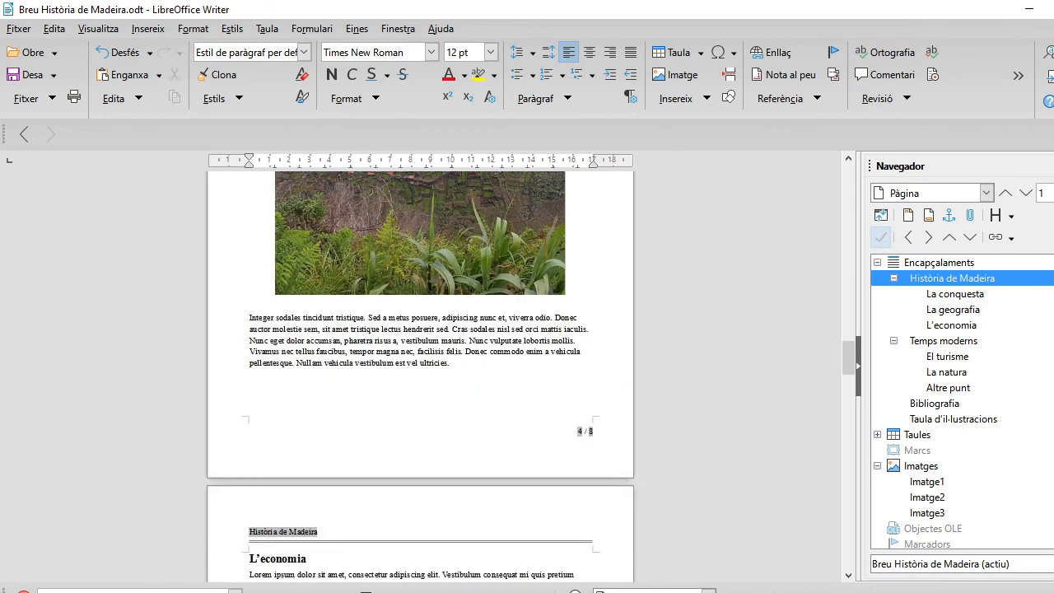
{"action": "scroll", "coordinate": [420, 371], "scroll_direction": "down", "scroll_amount": 1, "text": "ctrl"}
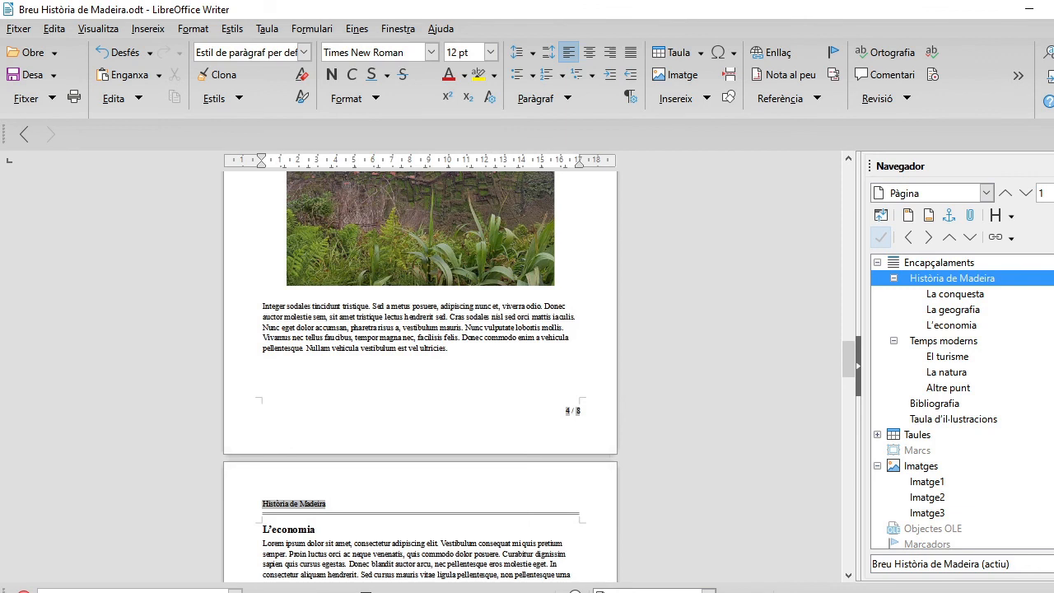
{"action": "scroll", "coordinate": [420, 371], "scroll_direction": "down", "scroll_amount": 1, "text": "ctrl"}
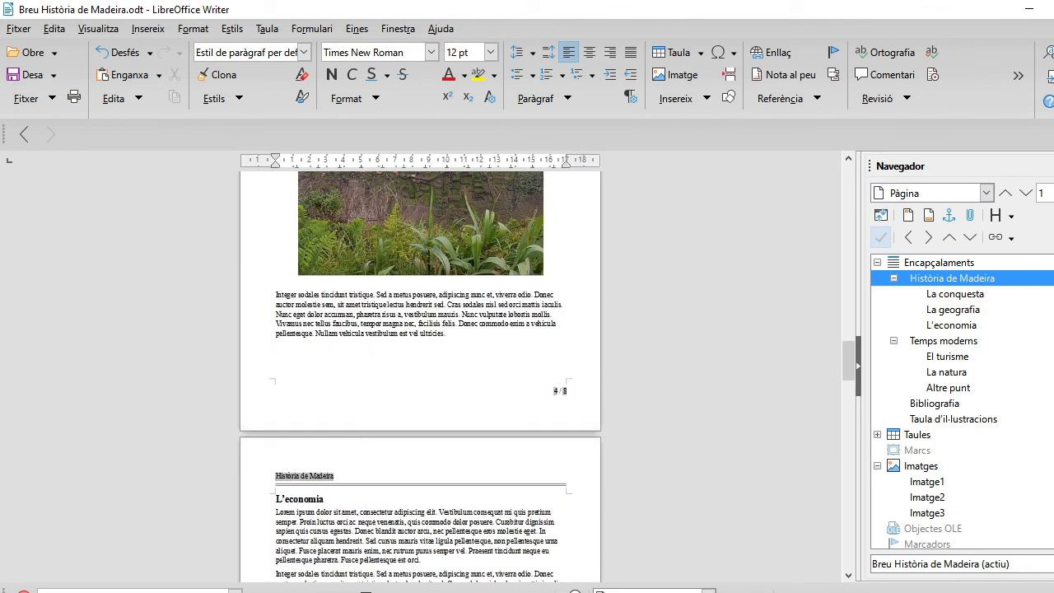
{"action": "scroll", "coordinate": [776, 509], "scroll_direction": "down", "scroll_amount": 1, "text": "ctrl"}
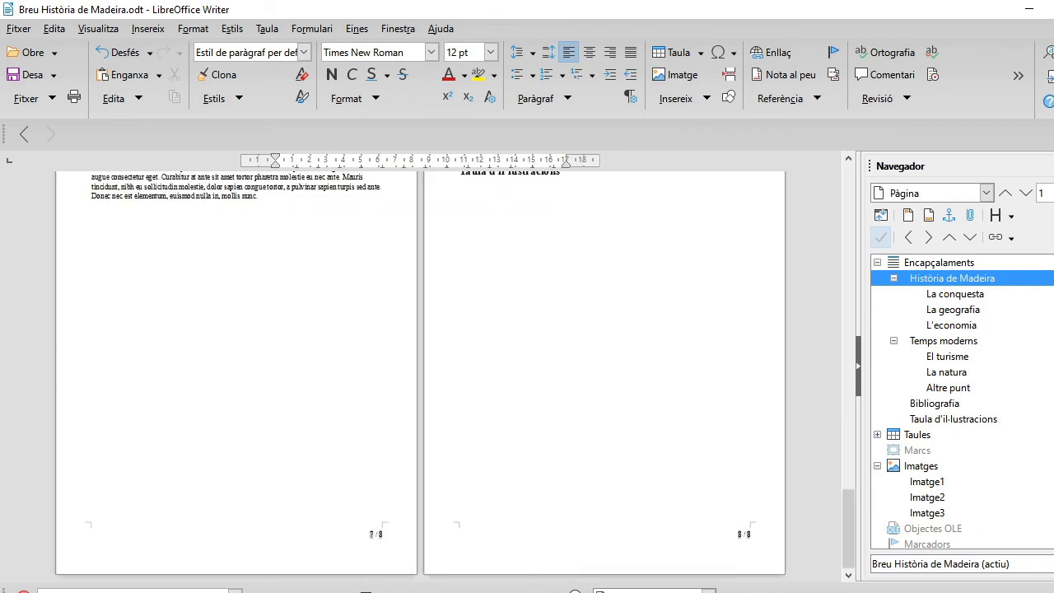
{"action": "scroll", "coordinate": [774, 511], "scroll_direction": "up", "scroll_amount": 1}
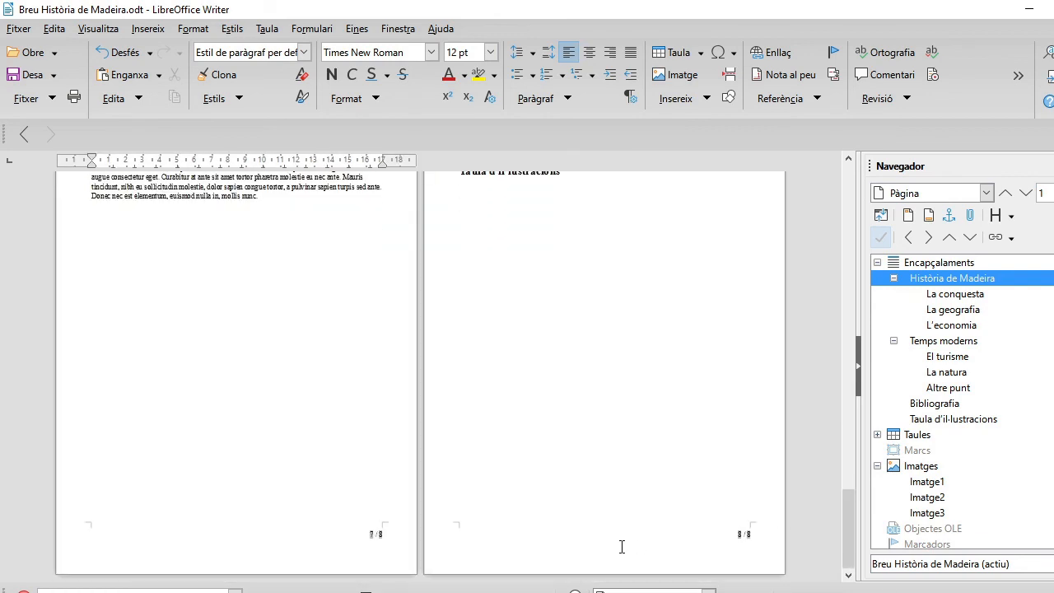
{"action": "key", "text": "Page_Up"}
{"action": "key", "text": "Page_Up"}
{"action": "scroll", "coordinate": [623, 552], "scroll_direction": "up", "scroll_amount": 5}
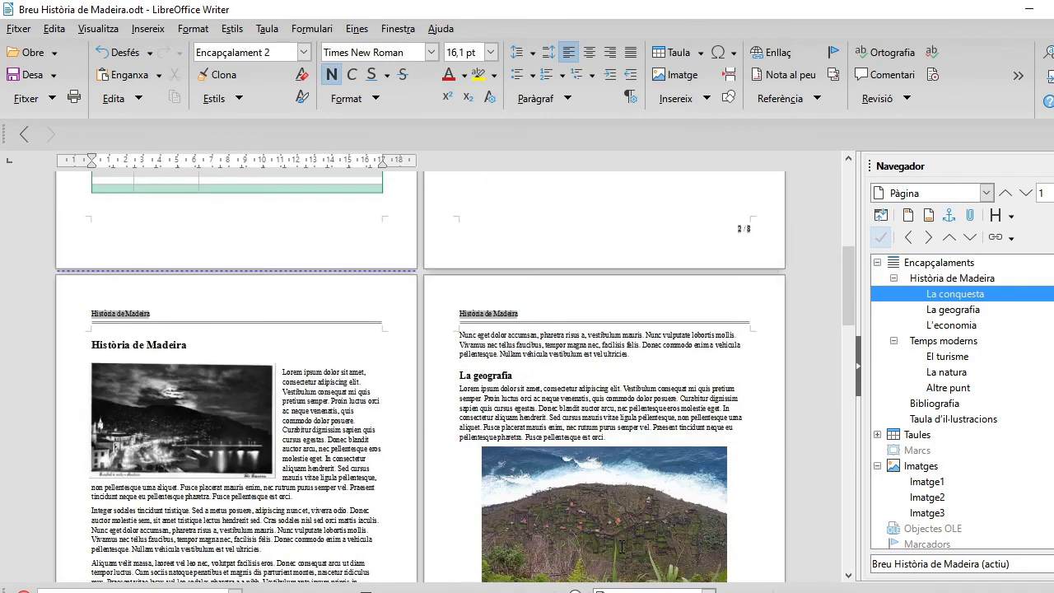
{"action": "scroll", "coordinate": [622, 547], "scroll_direction": "up", "scroll_amount": 3}
{"action": "key", "text": "ctrl+Home"}
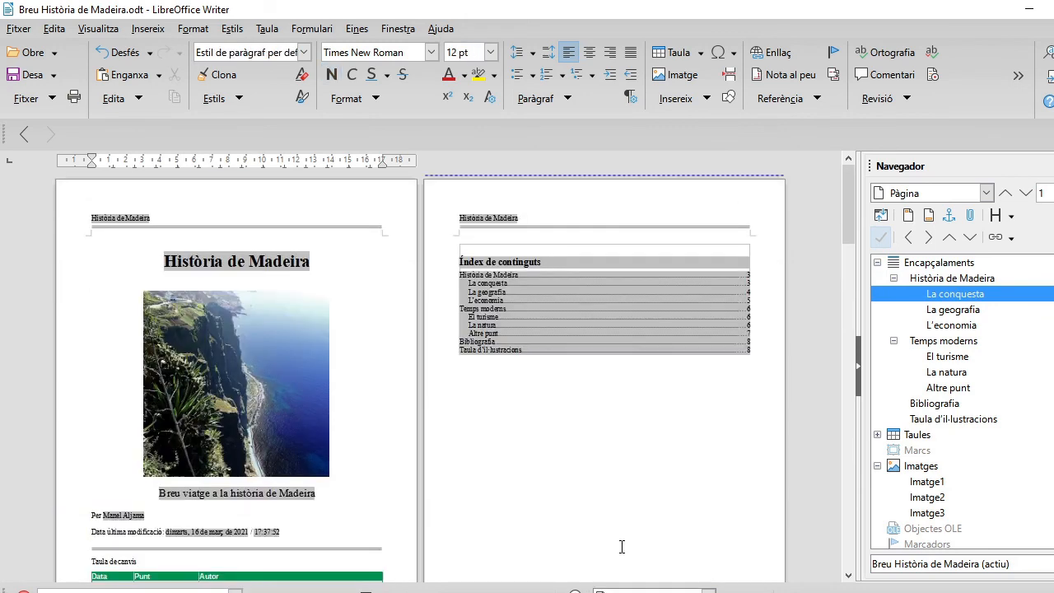